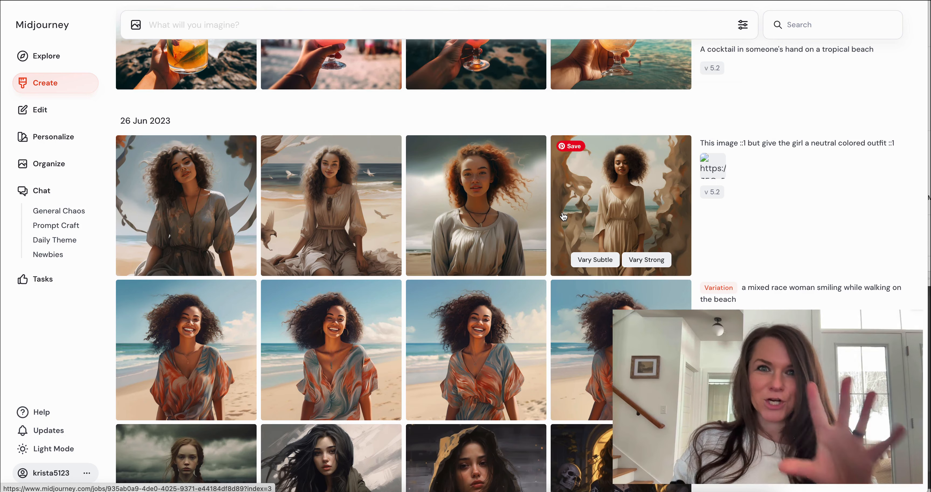
Look through the earlier image creations in the gallery, returning to the most recent ones.
scroll(563, 216, "down", 3)
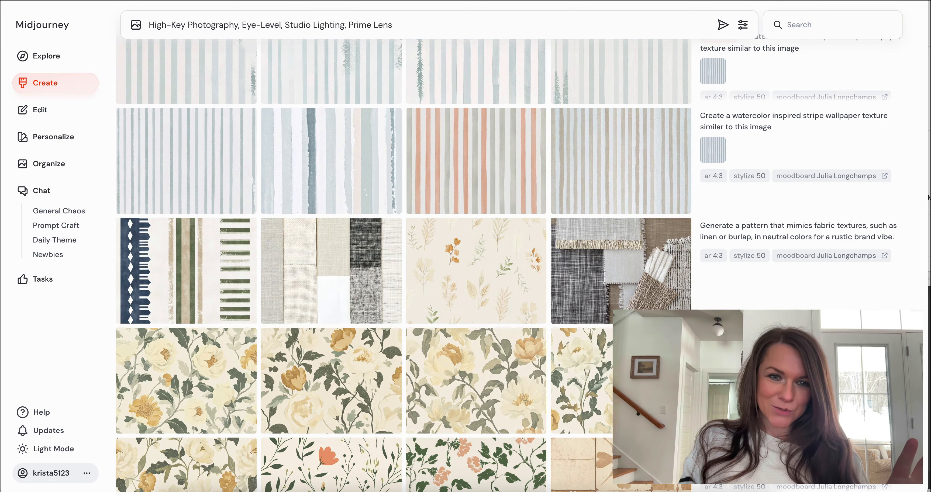
scroll(393, 277, "up", 12)
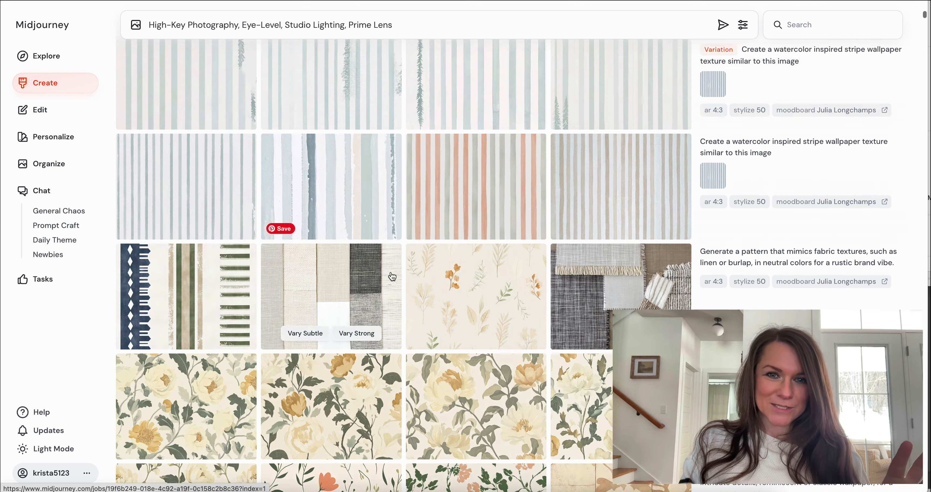
scroll(392, 277, "up", 10)
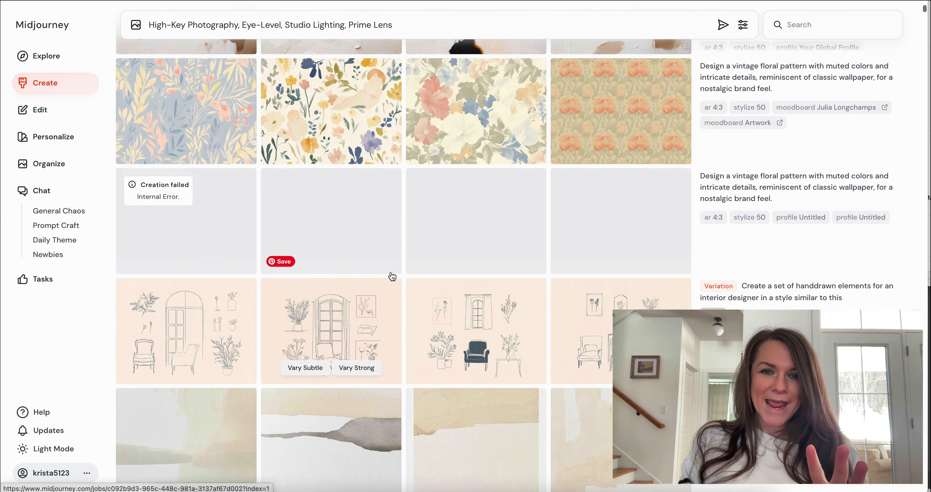
scroll(392, 277, "up", 5)
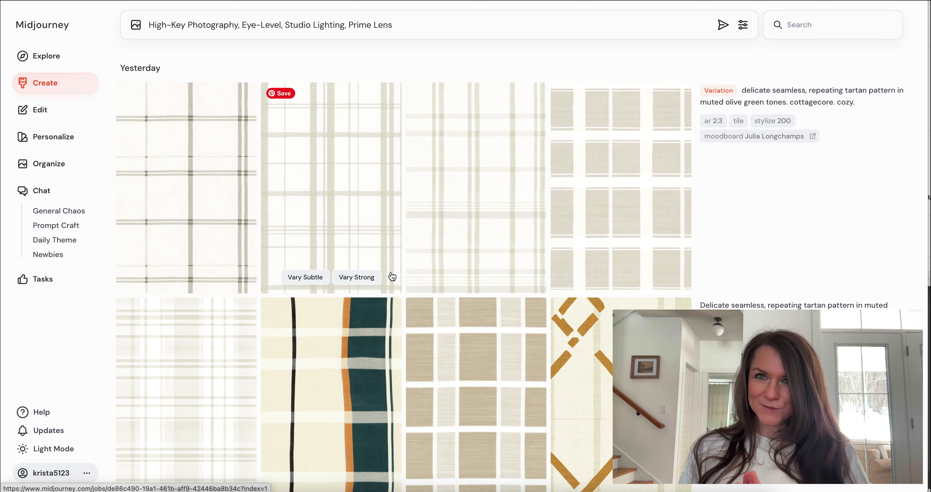
Start a new standard personalization profile for ranking pairs of images.
left_click(68, 136)
scroll(565, 220, "down", 2)
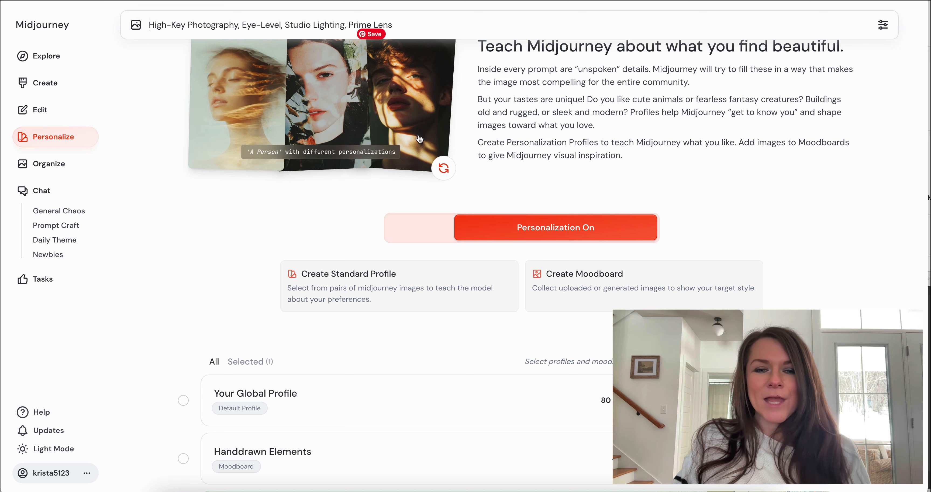
left_click(363, 302)
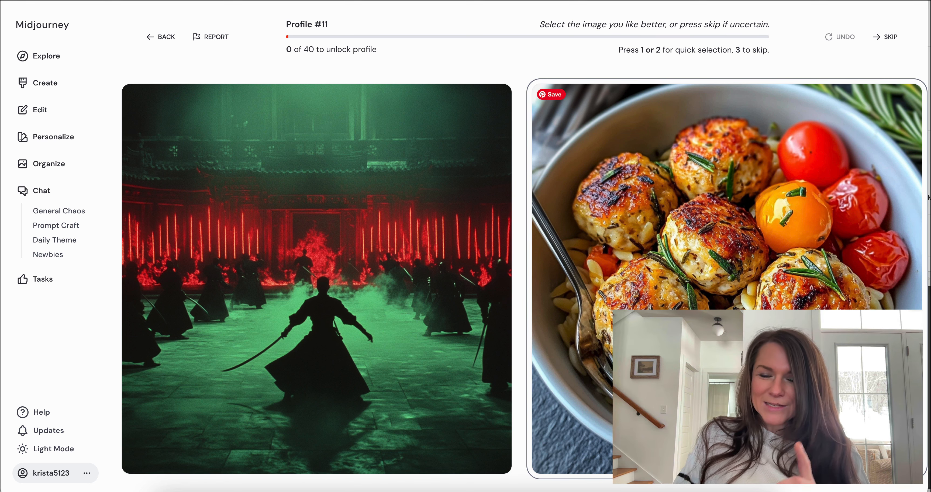
Rank image pairs by preferring the meatball bowl, the camera in the grass and the toasted sandwich, skipping the unappealing pairs between them.
key("2")
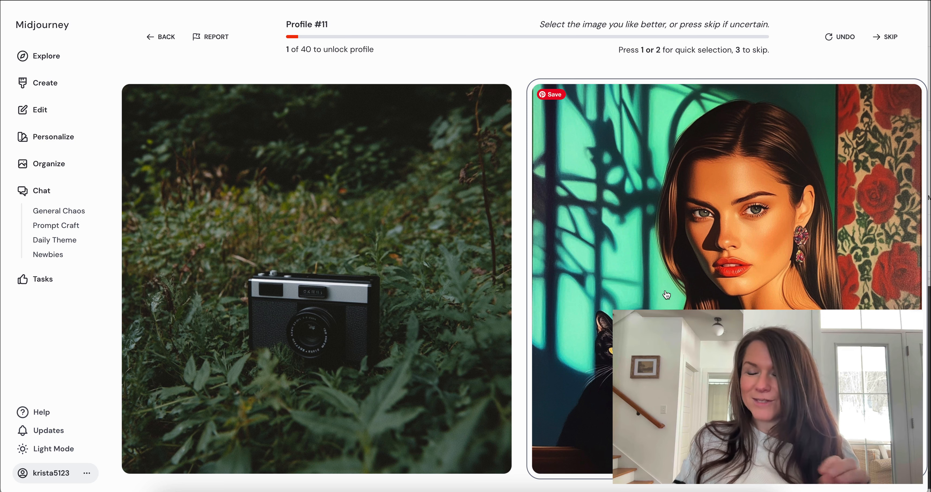
left_click(408, 329)
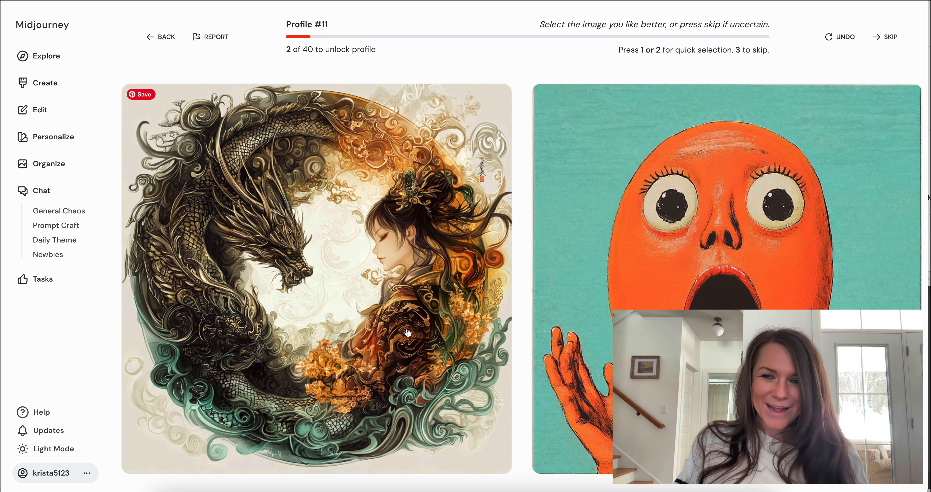
left_click(886, 39)
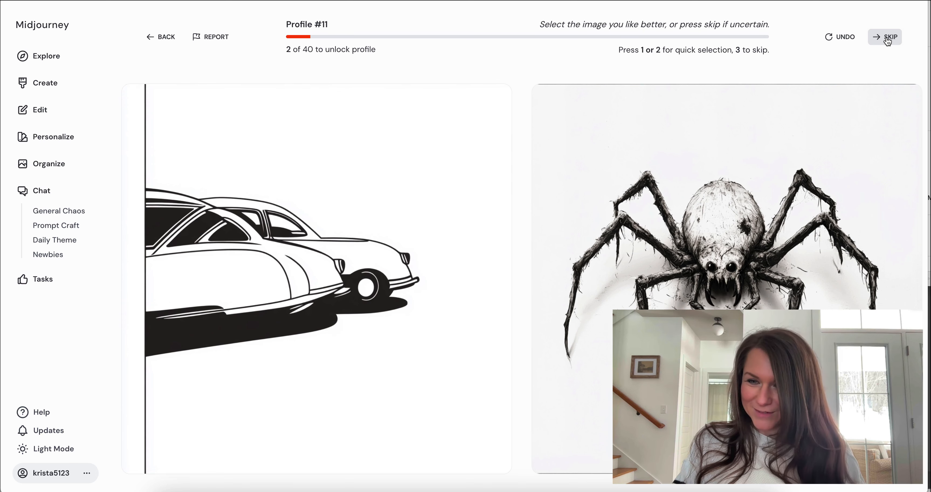
left_click(887, 39)
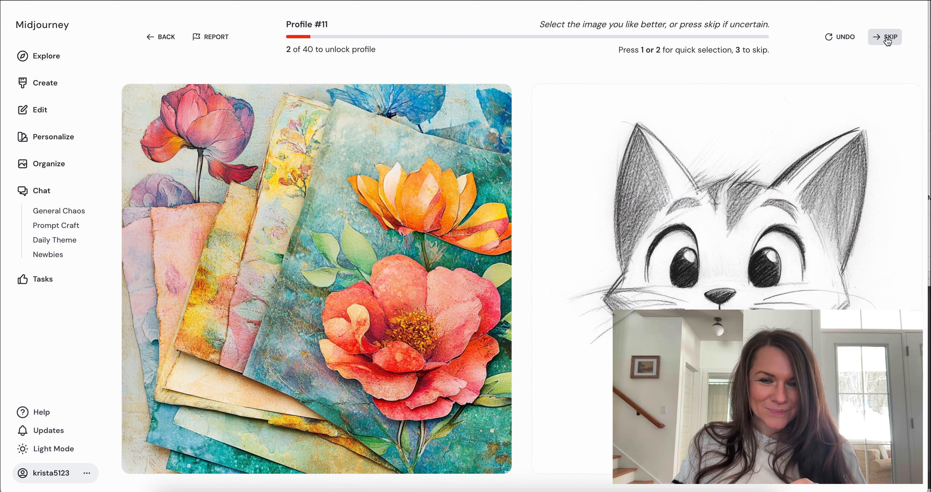
left_click(887, 41)
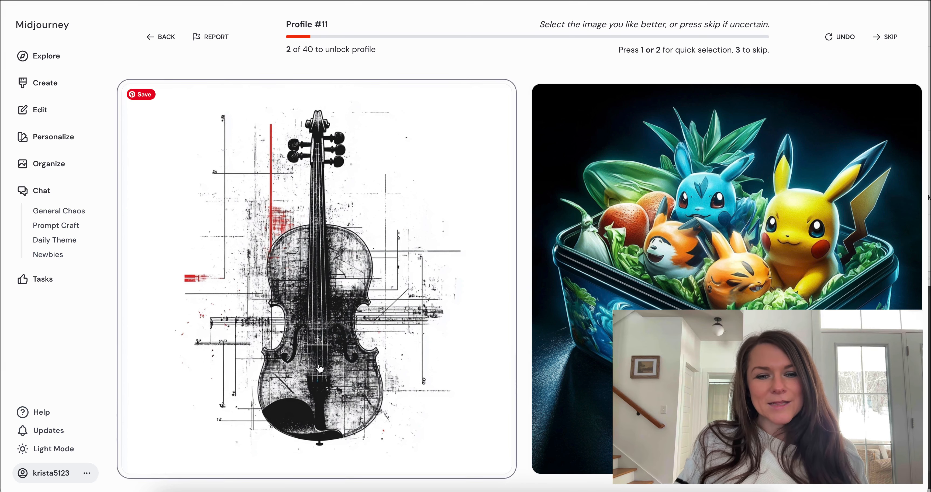
left_click(883, 40)
left_click(882, 40)
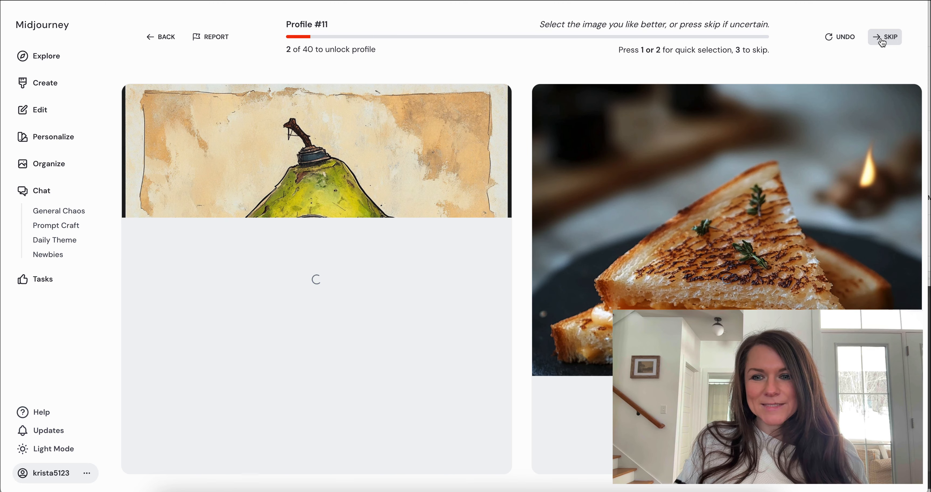
left_click(733, 260)
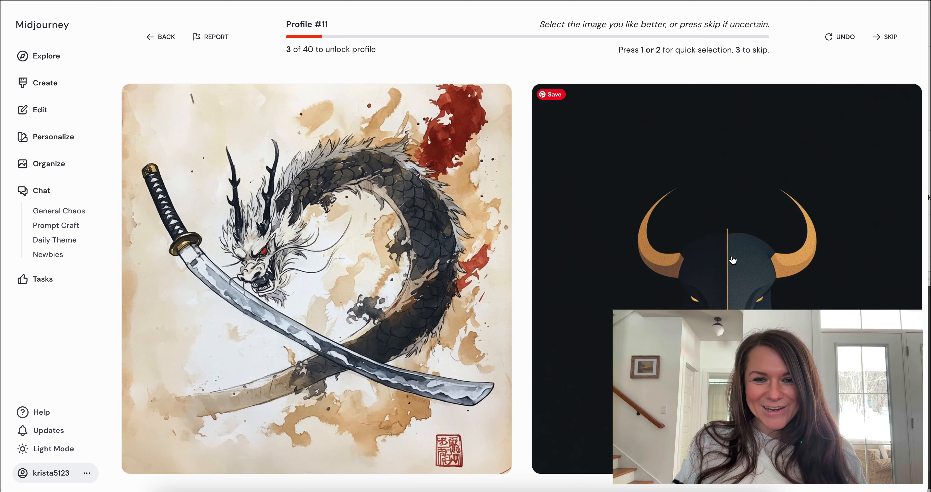
Skip the following unappealing pairs and prefer the black-and-white drawing of the leaf sprig and fountain pen.
left_click(896, 47)
left_click(896, 47)
left_click(895, 47)
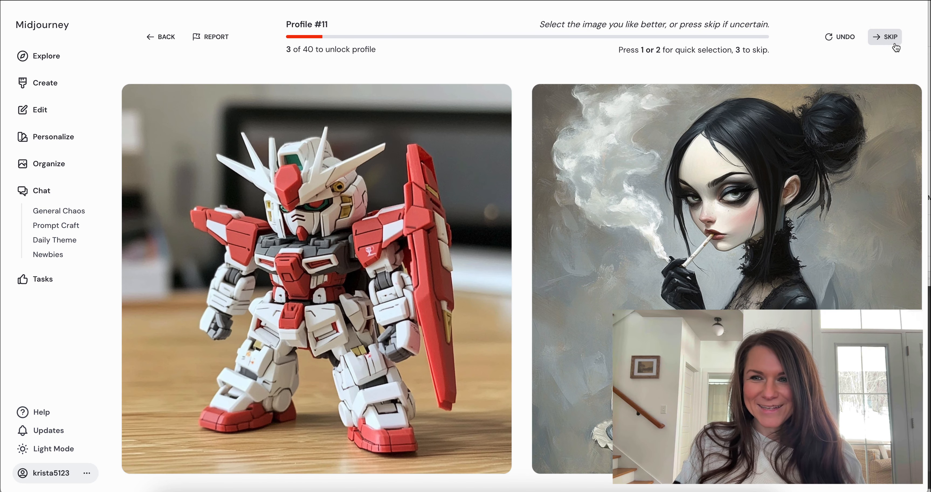
left_click(896, 47)
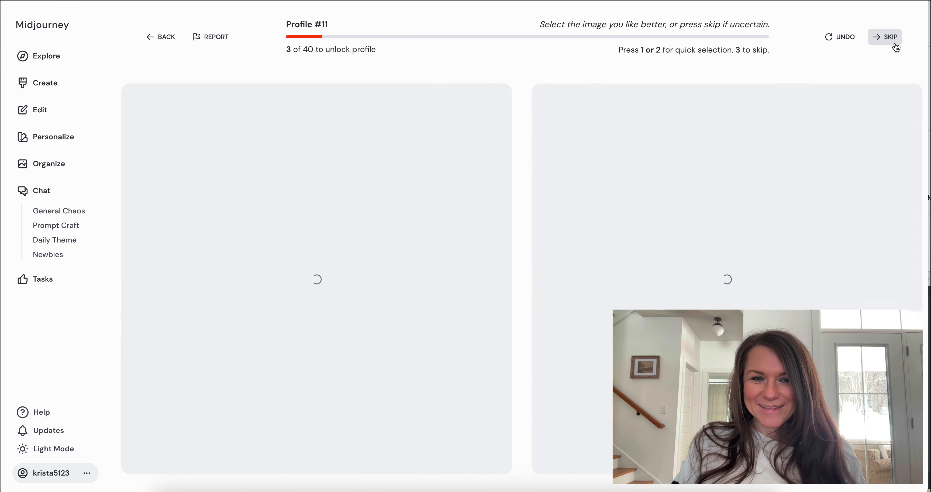
left_click(896, 46)
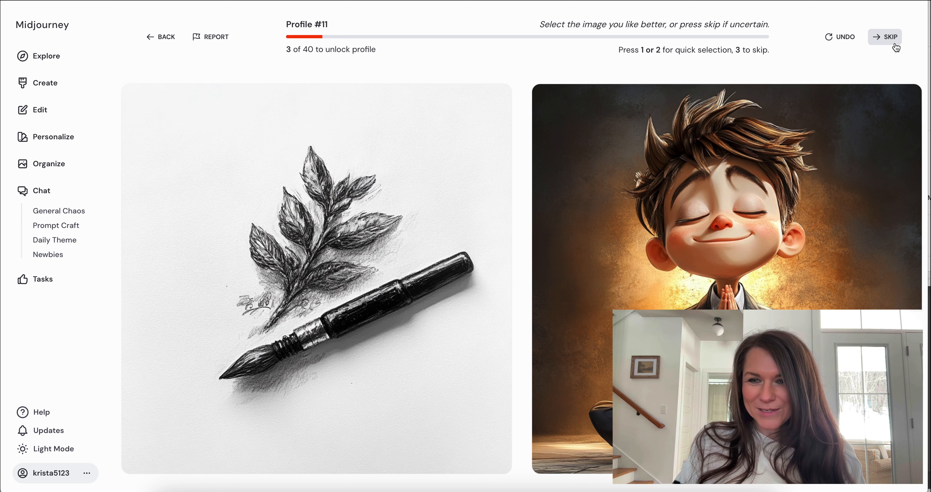
key("1")
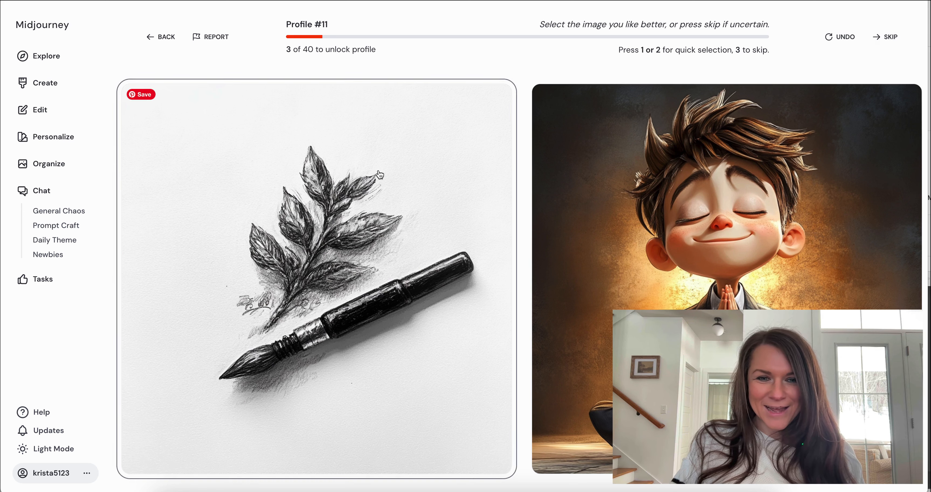
Skip image pairs until the freckled close-up portrait appears and prefer it over the fiery sky painting.
left_click(883, 44)
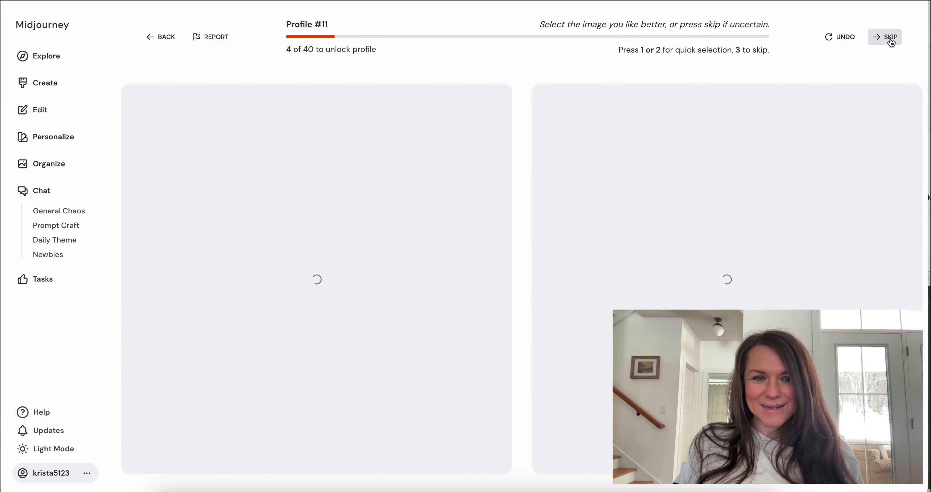
left_click(891, 43)
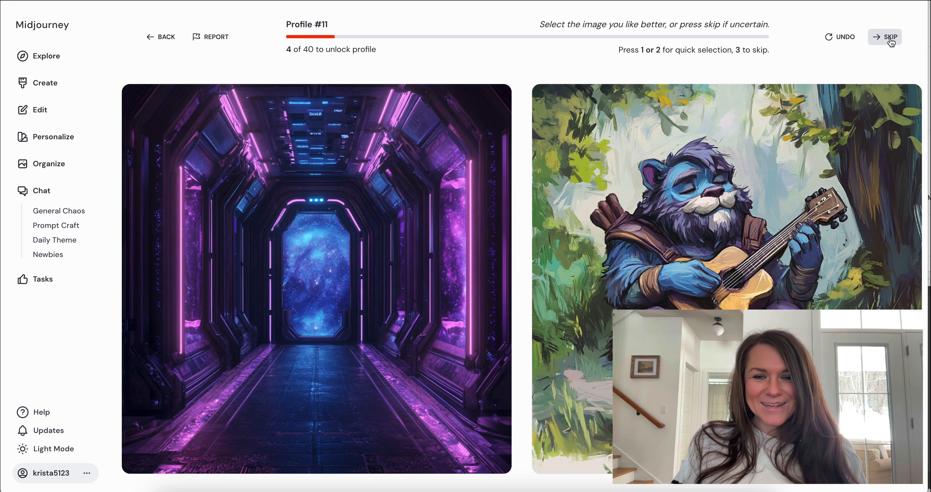
left_click(891, 42)
left_click(891, 43)
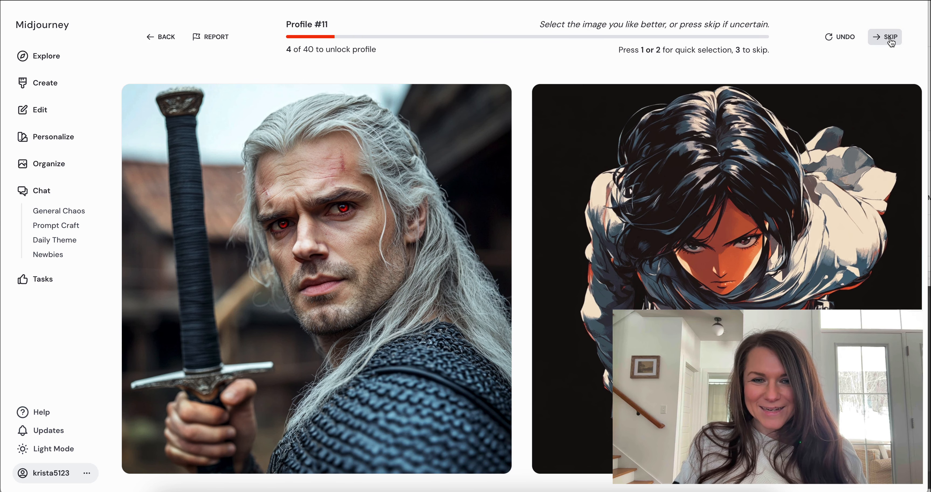
left_click(891, 42)
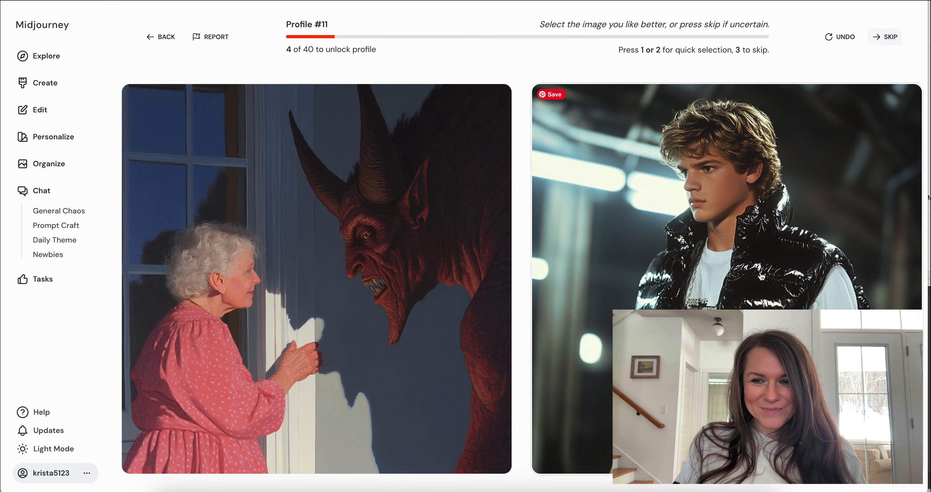
left_click(885, 41)
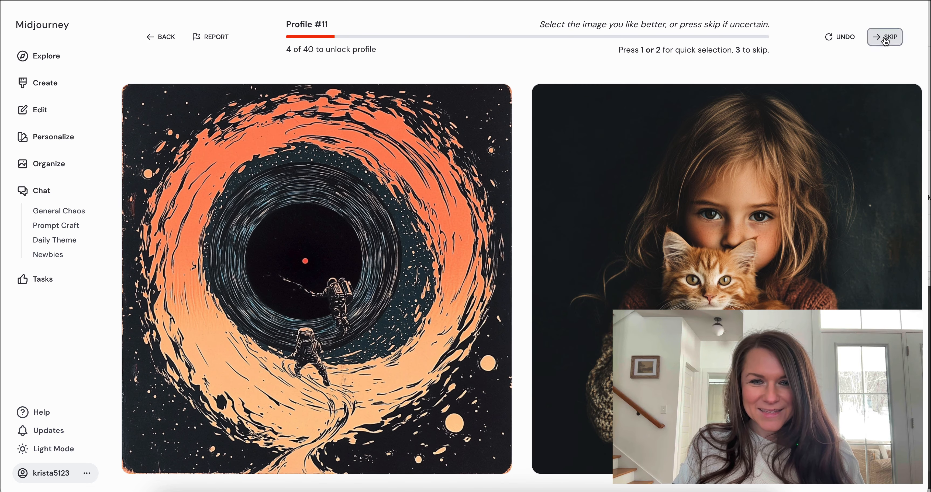
left_click(885, 41)
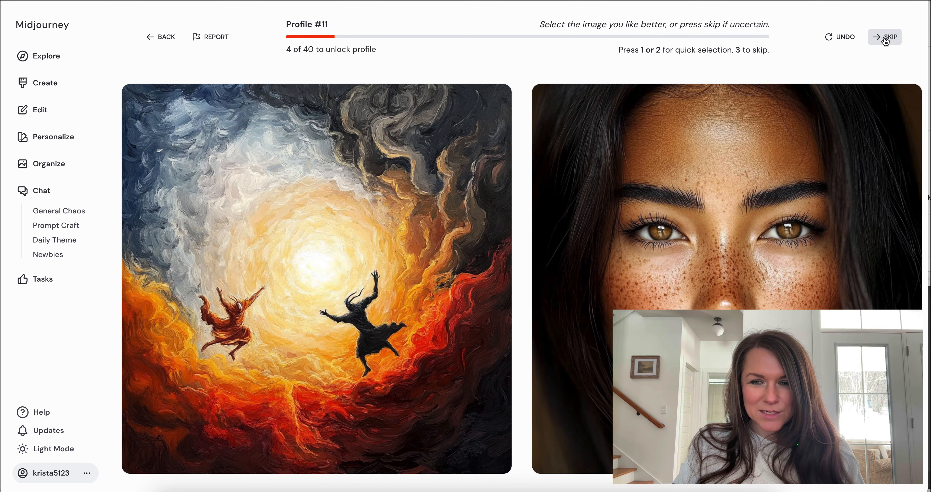
left_click(729, 239)
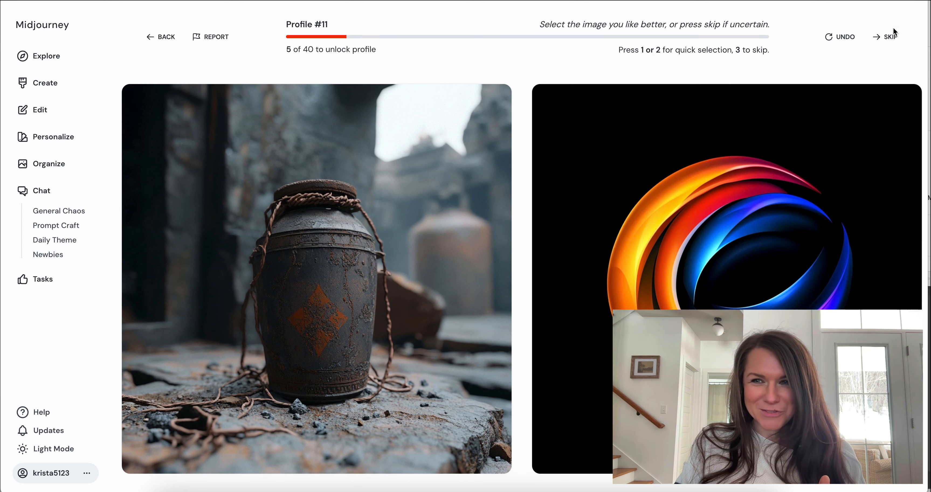
Prefer the geese in pink suits over the crowned woman, skipping the unappealing pairs before and after.
left_click(894, 41)
left_click(896, 43)
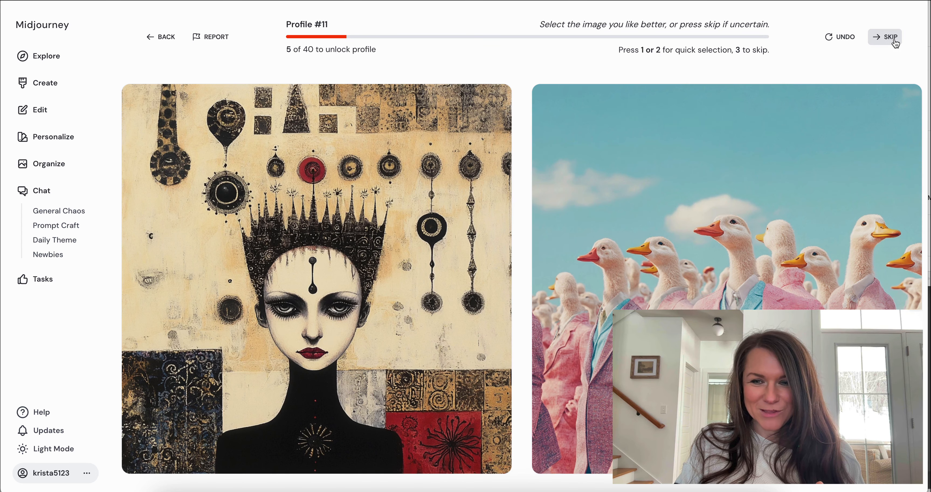
left_click(851, 88)
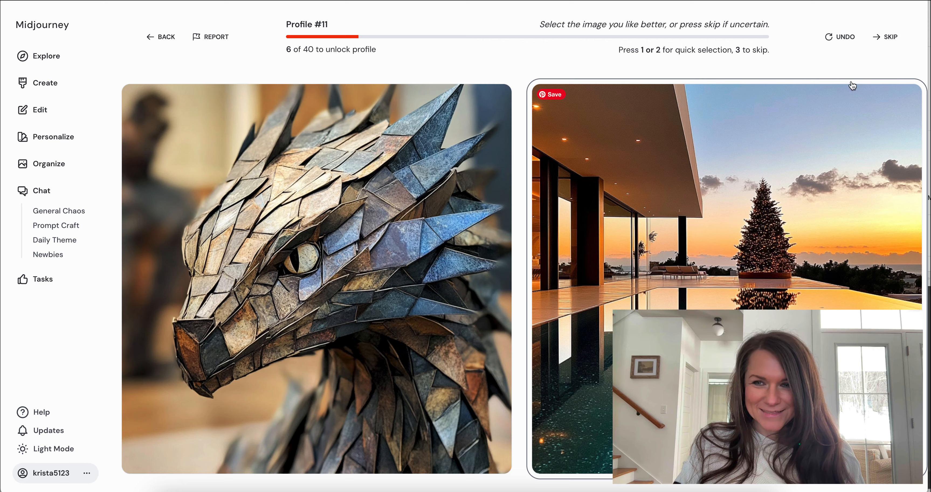
left_click(889, 39)
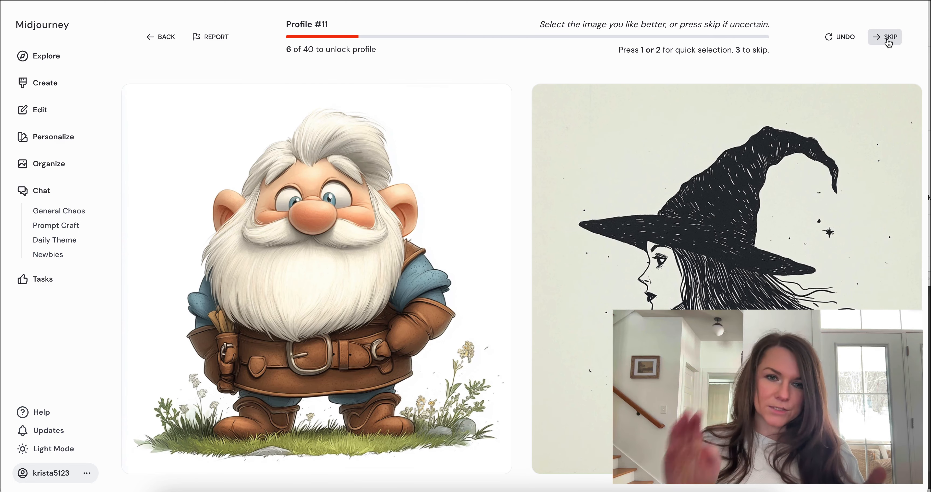
left_click(889, 39)
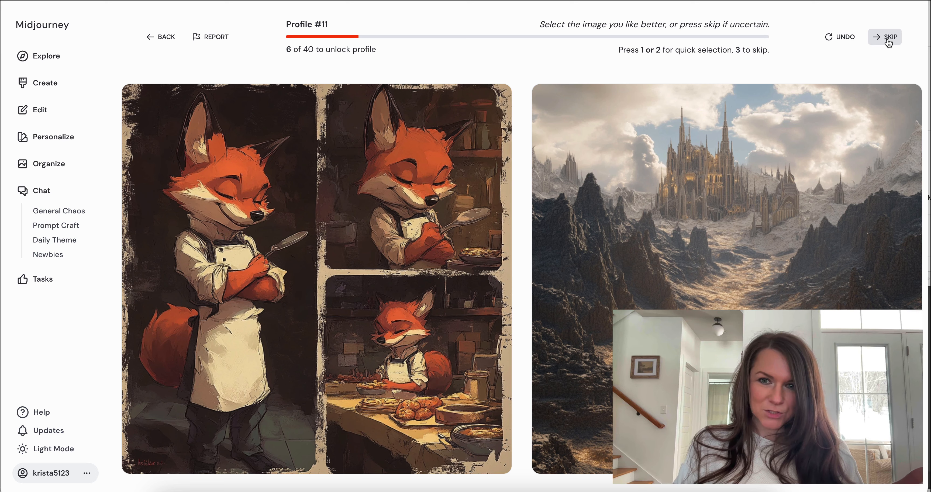
left_click(889, 40)
left_click(888, 40)
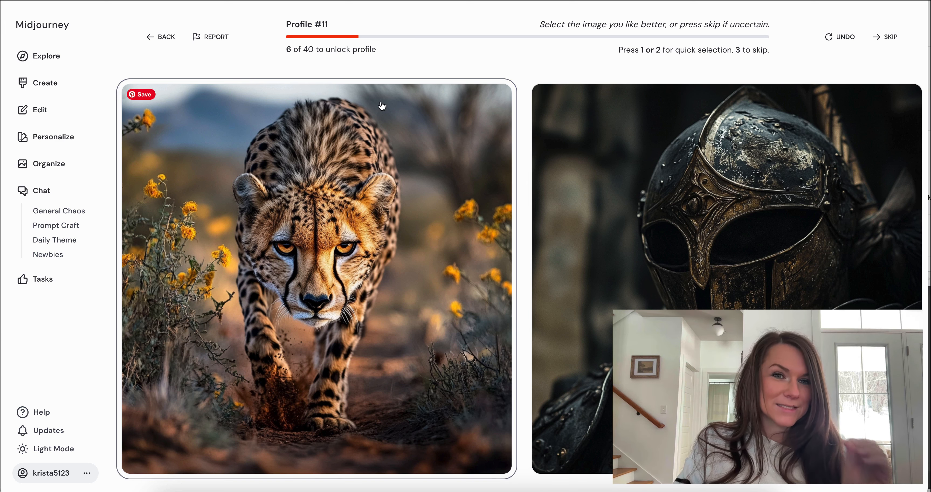
Return to the personalization profiles, open the "Stock I like" moodboard and look through its images.
left_click(22, 137)
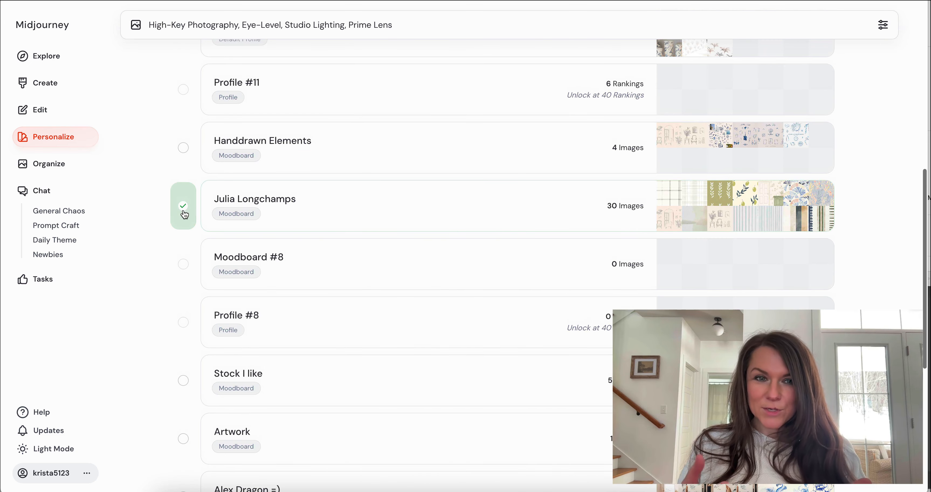
scroll(475, 130, "up", 8)
scroll(476, 130, "down", 8)
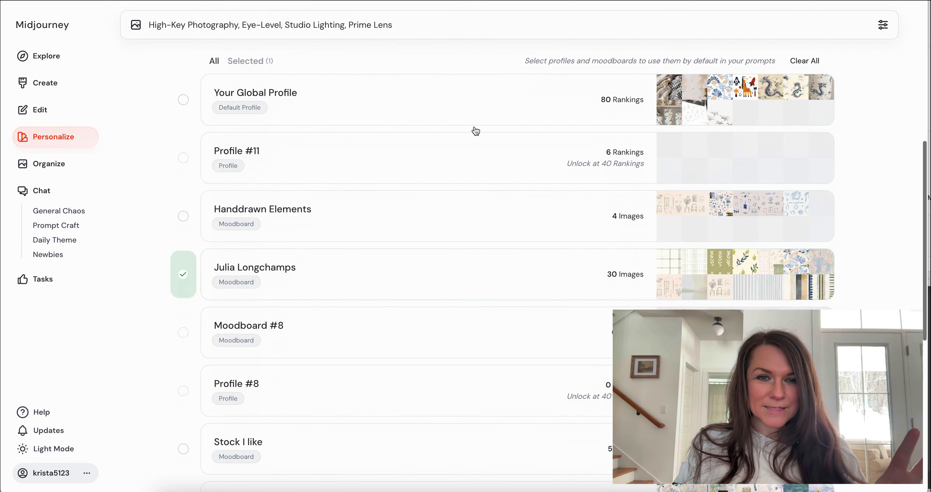
scroll(800, 258, "down", 5)
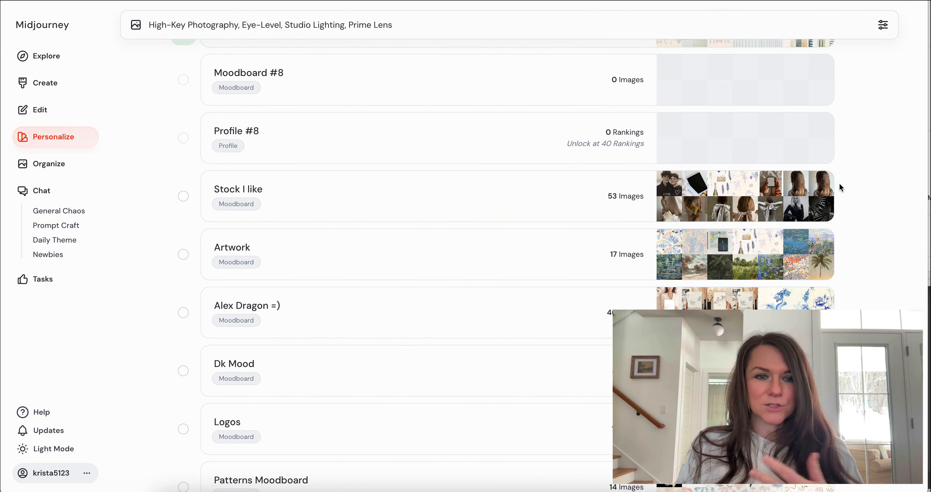
mouse_move(715, 176)
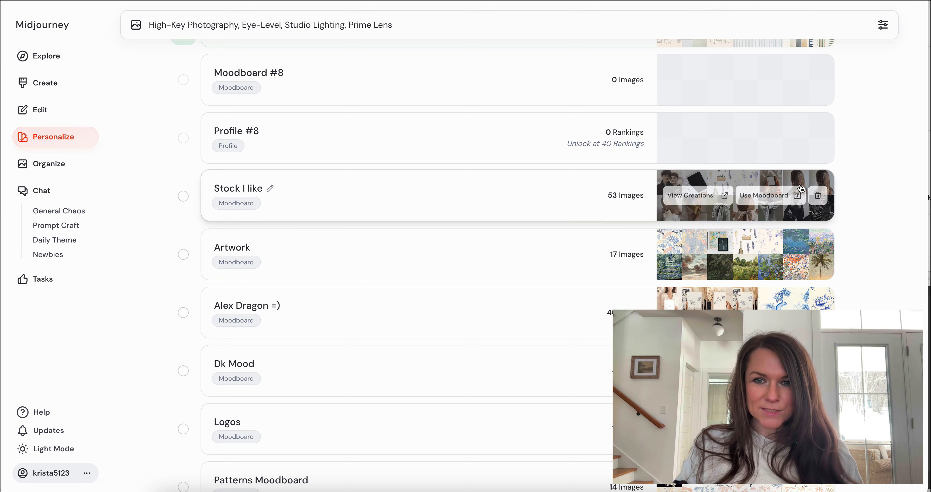
left_click(715, 176)
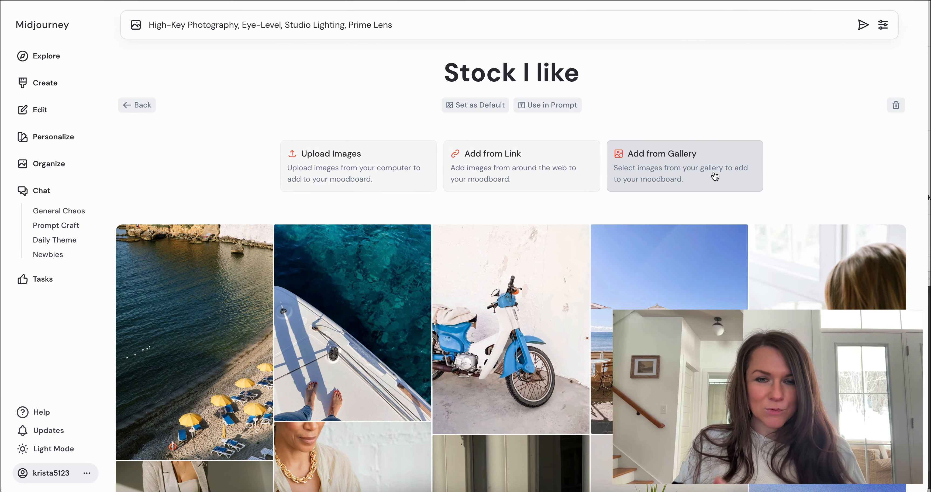
scroll(714, 175, "down", 5)
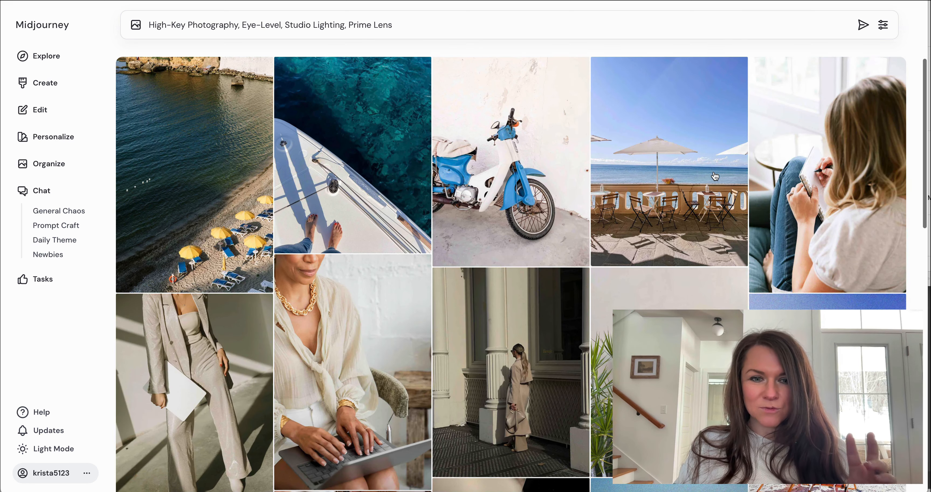
Look through the remaining images of the "Stock I like" moodboard.
scroll(525, 301, "down", 10)
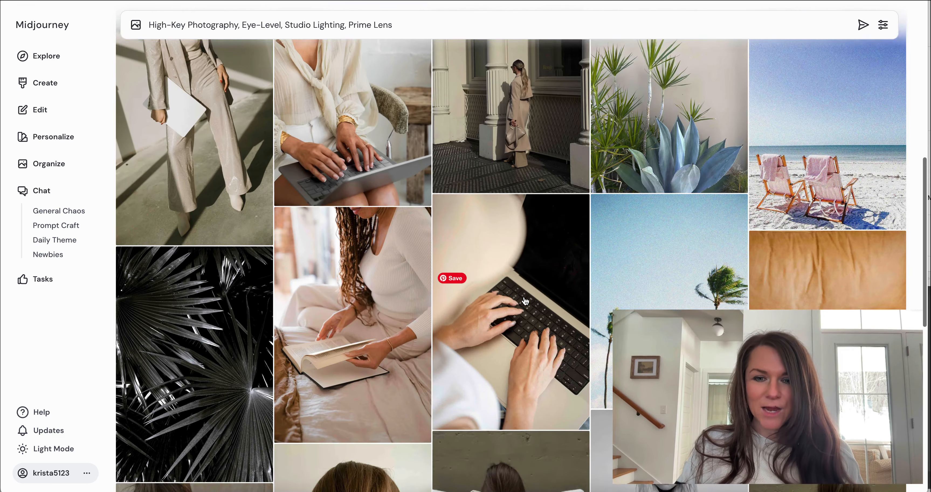
scroll(525, 301, "down", 4)
scroll(525, 301, "up", 19)
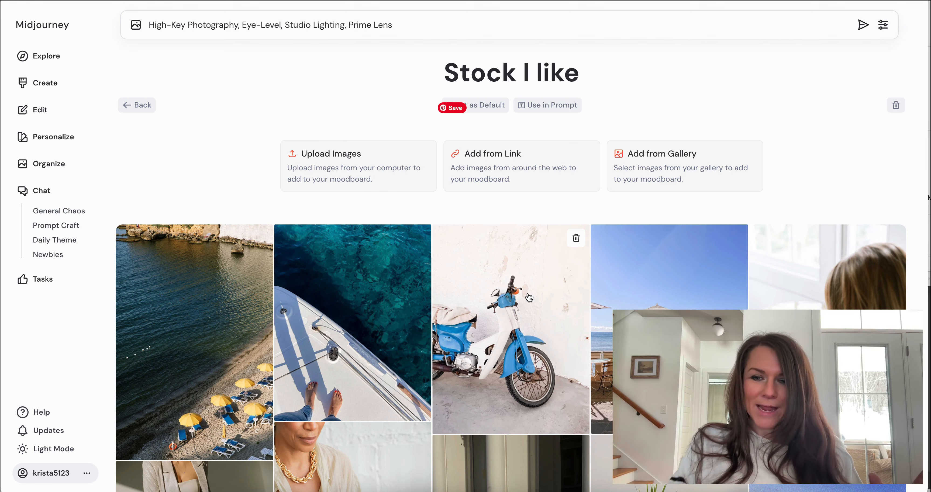
Return to the personalization profiles, open the "Artwork" moodboard and look through its images.
left_click(141, 105)
scroll(512, 335, "down", 3)
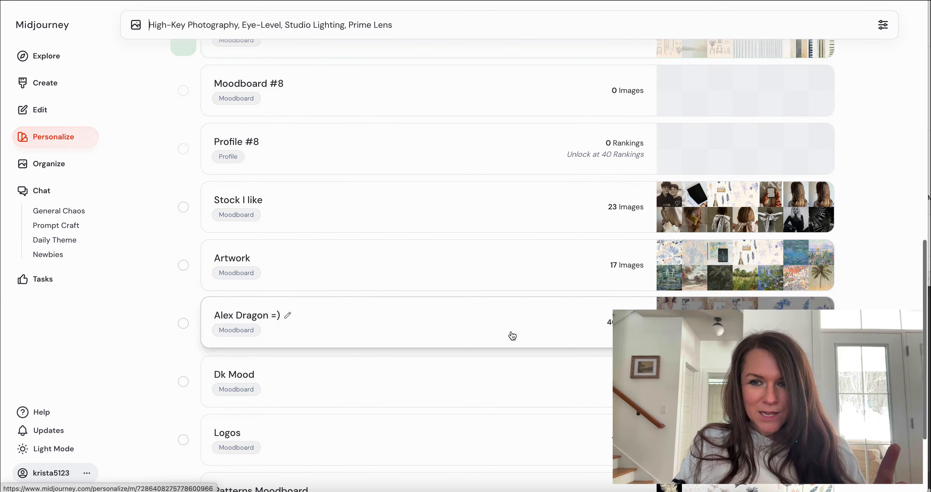
left_click(528, 266)
scroll(528, 266, "down", 10)
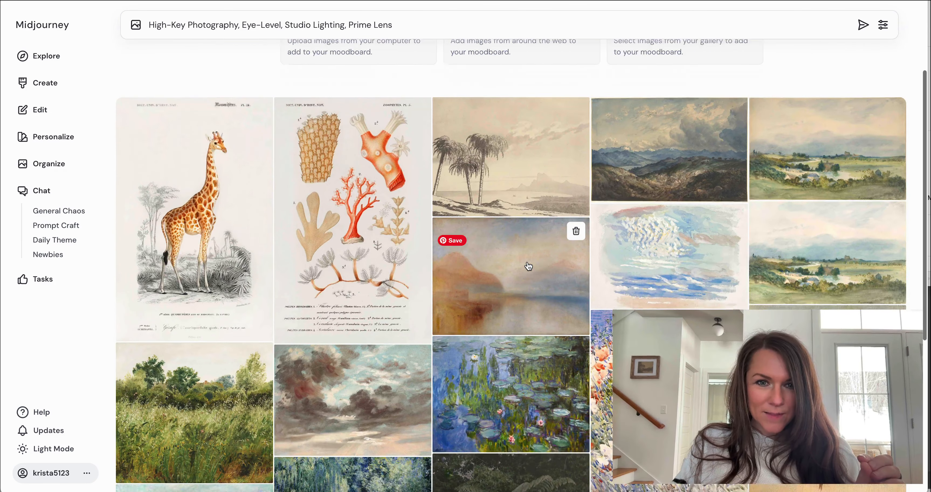
scroll(528, 266, "up", 7)
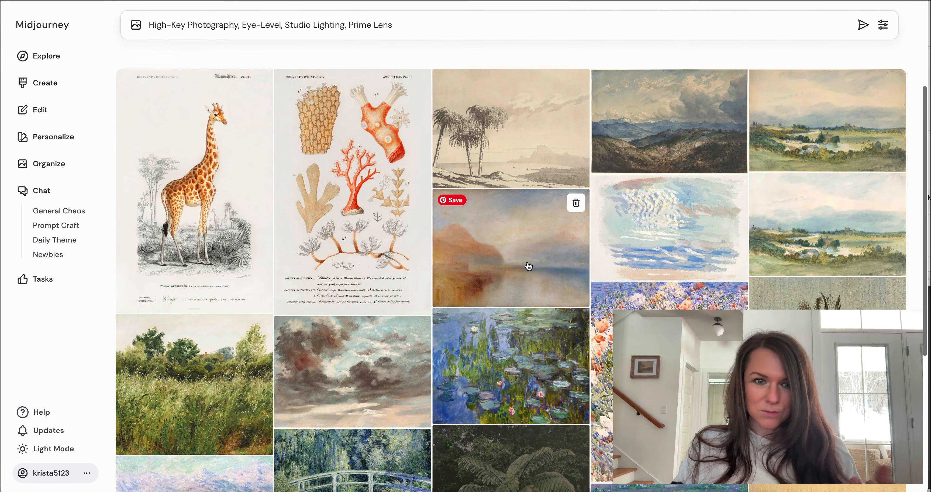
Return to the personalization profiles, browse the listed moodboards and open "Handdrawn Elements".
left_click(53, 137)
scroll(418, 179, "down", 5)
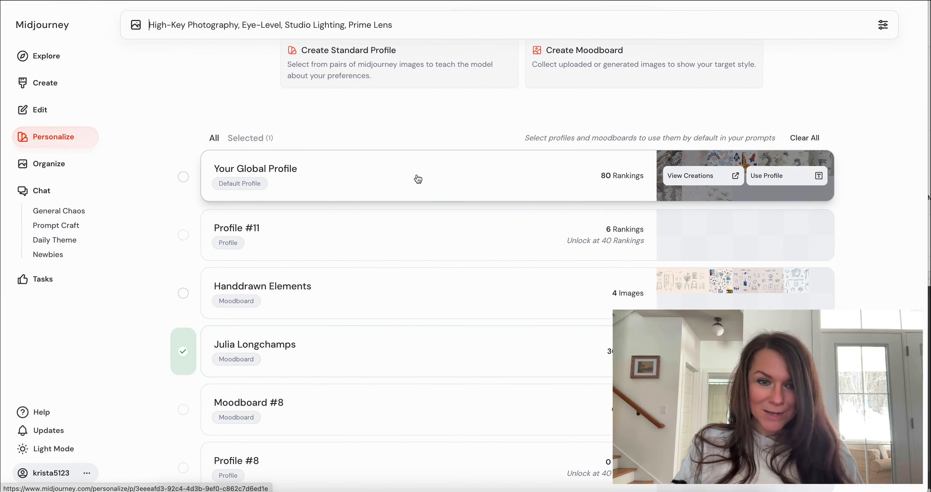
scroll(418, 179, "down", 10)
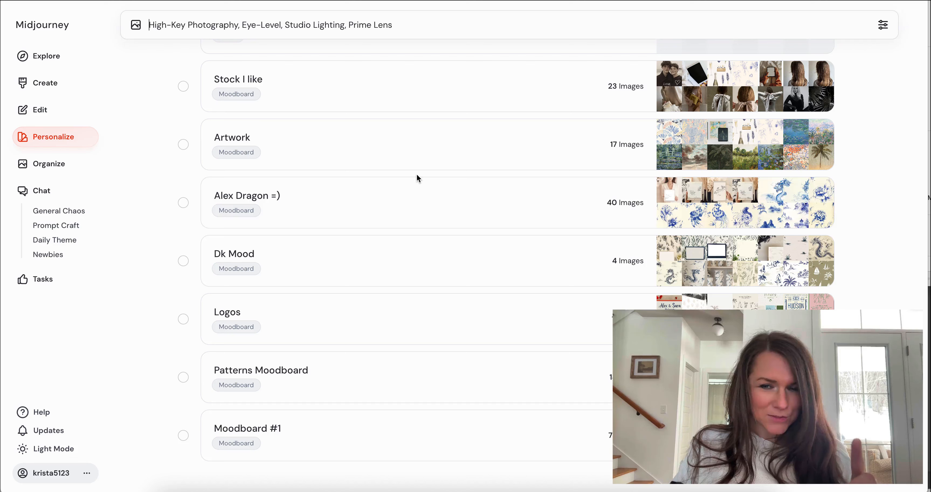
scroll(424, 269, "down", 1)
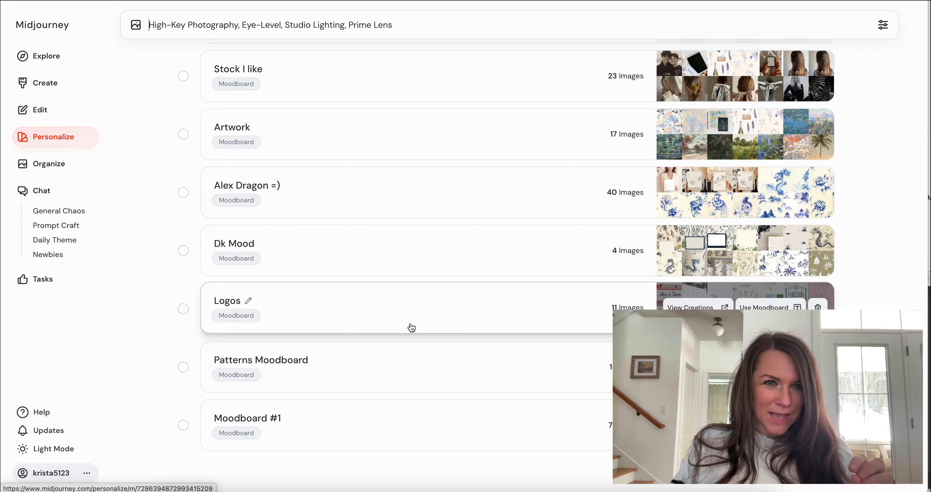
scroll(411, 327, "up", 5)
scroll(411, 326, "down", 5)
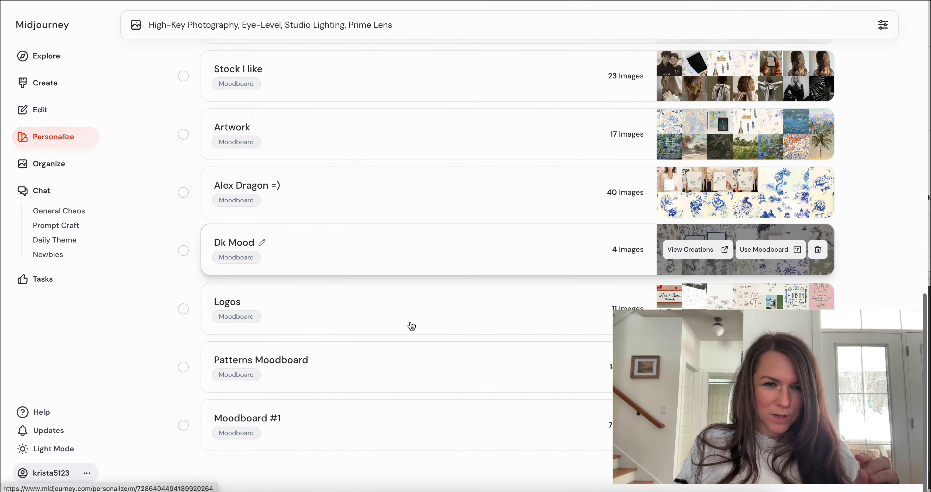
scroll(411, 326, "up", 5)
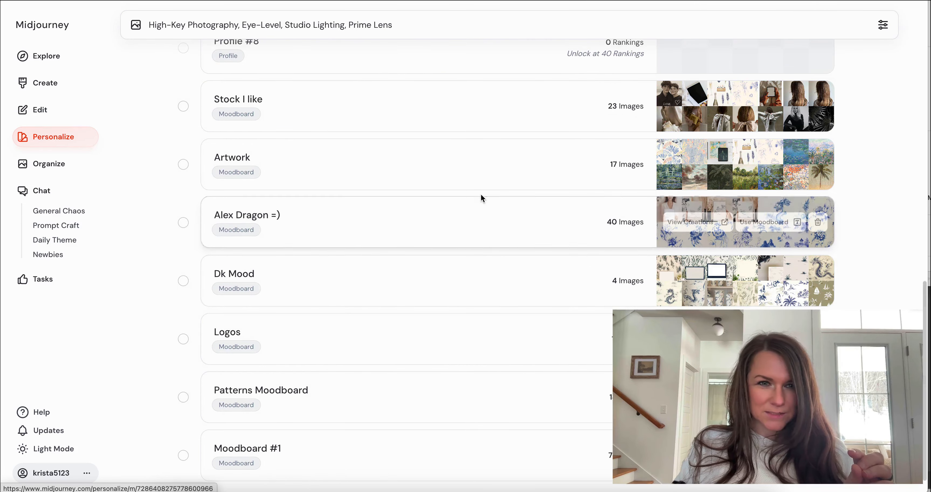
scroll(469, 286, "up", 10)
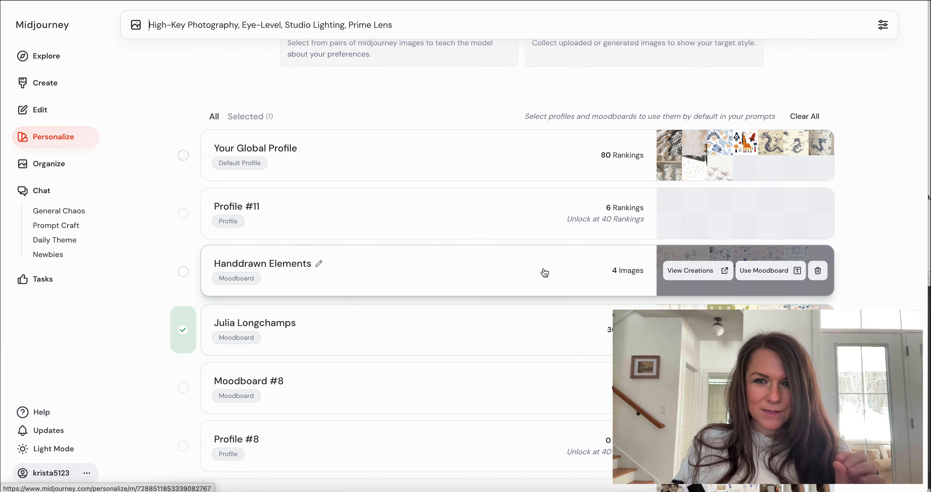
left_click(544, 272)
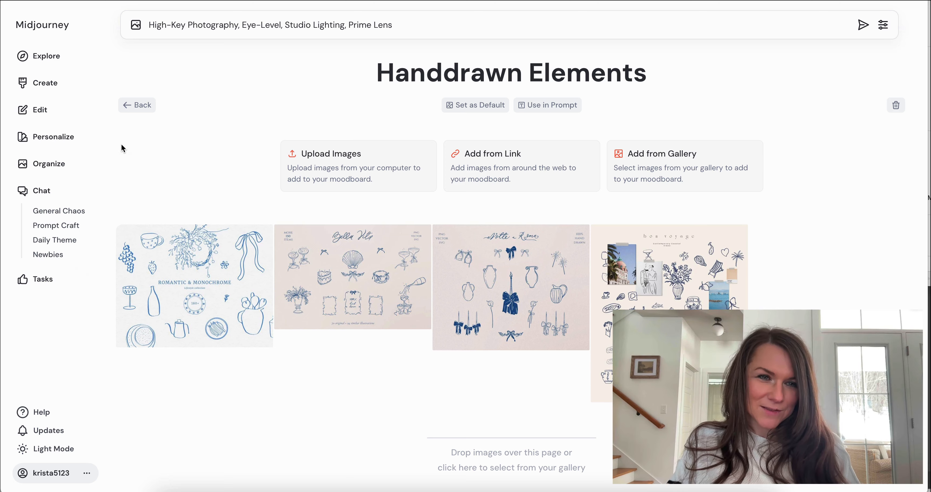
Leave the "Handdrawn Elements" moodboard and look over the full list of profiles and moodboards.
left_click(141, 108)
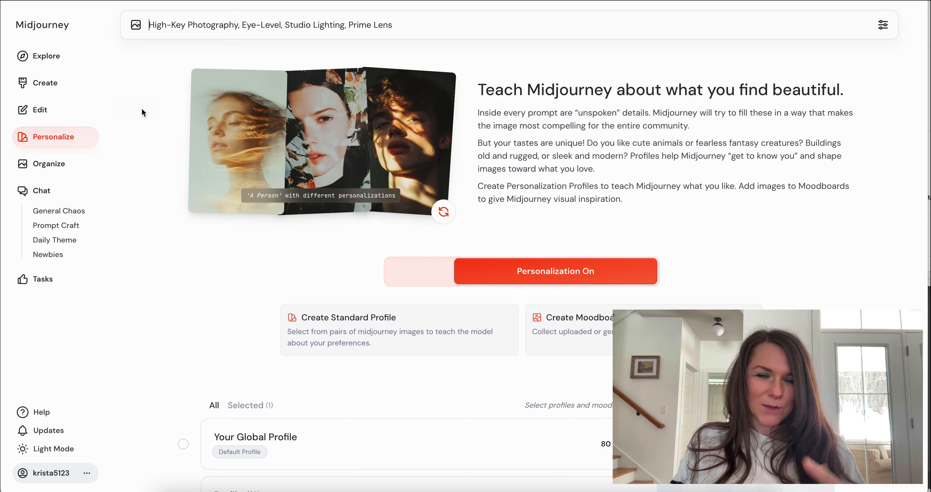
scroll(383, 204, "down", 15)
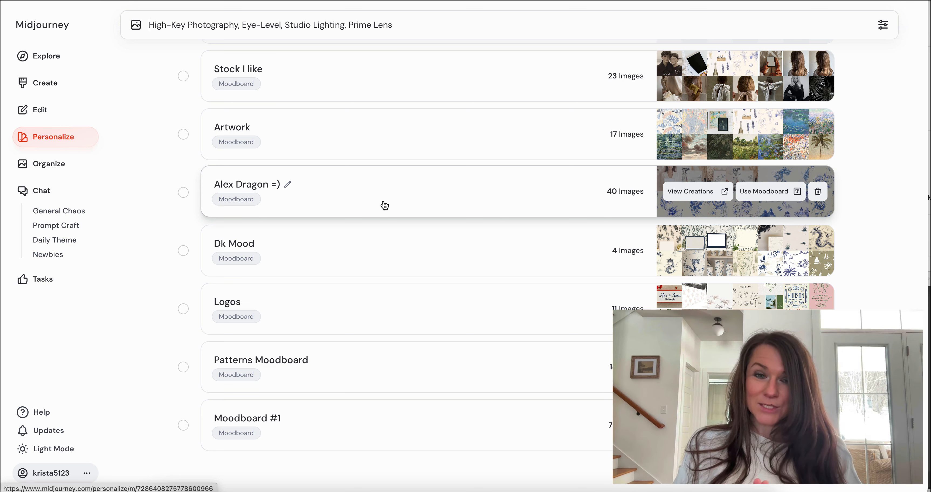
scroll(384, 205, "up", 10)
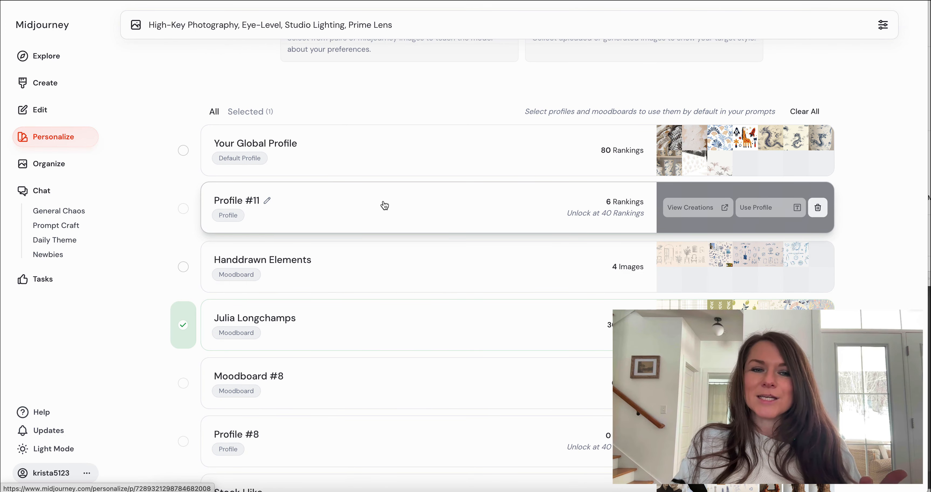
scroll(384, 206, "down", 10)
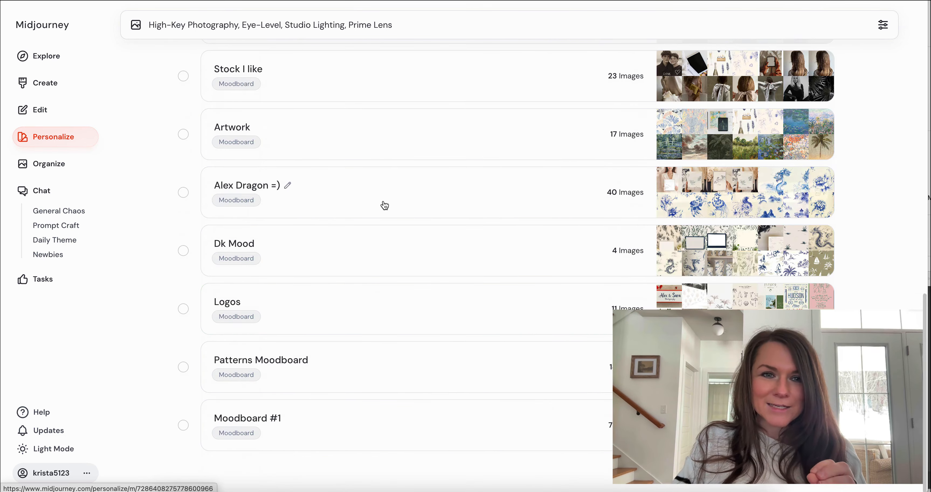
Create a new moodboard and name it "Client Example".
scroll(384, 205, "up", 12)
scroll(383, 200, "up", 3)
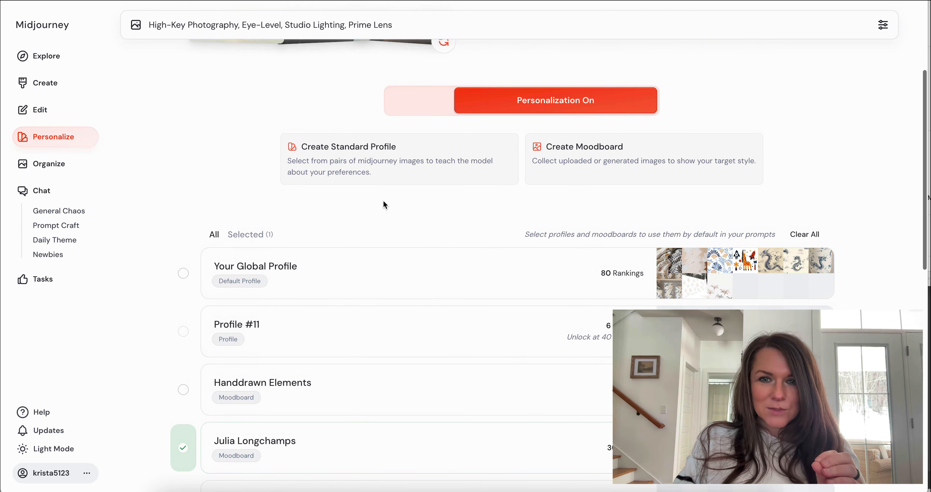
left_click(628, 163)
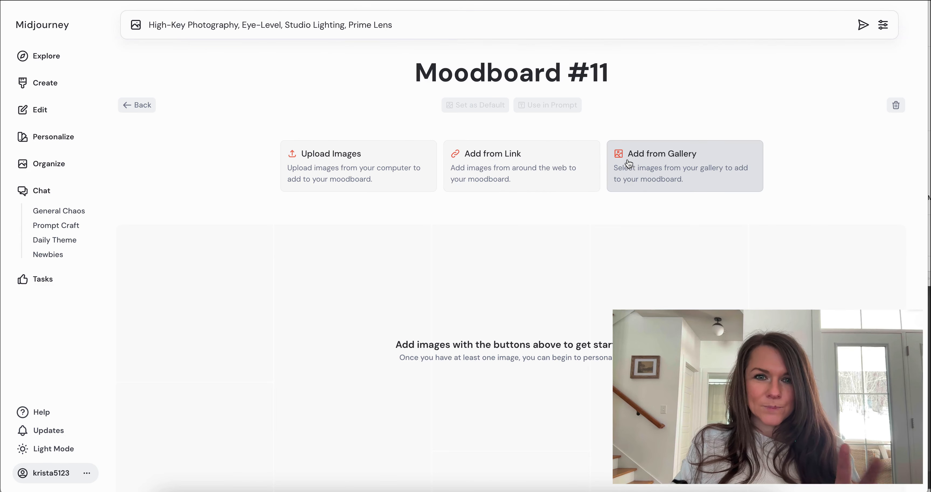
left_click(574, 79)
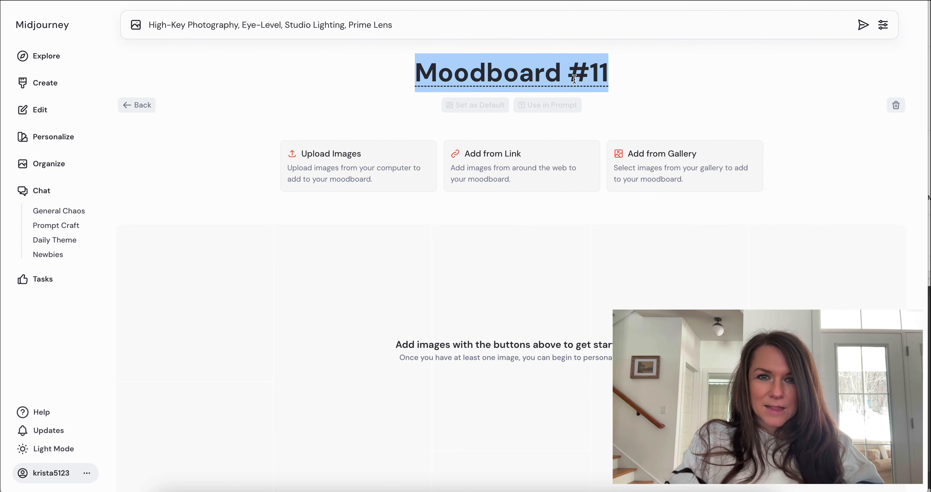
type("Cle")
key("BackSpace")
type("ient Example")
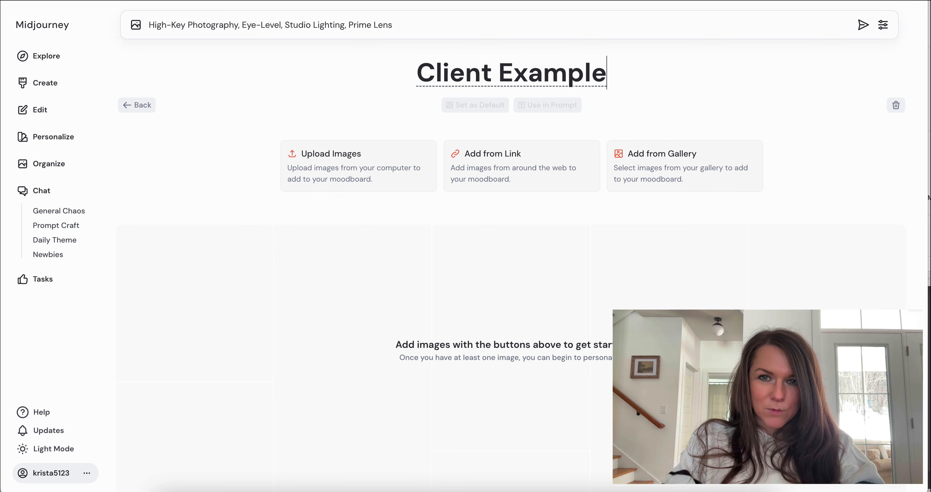
key("Return")
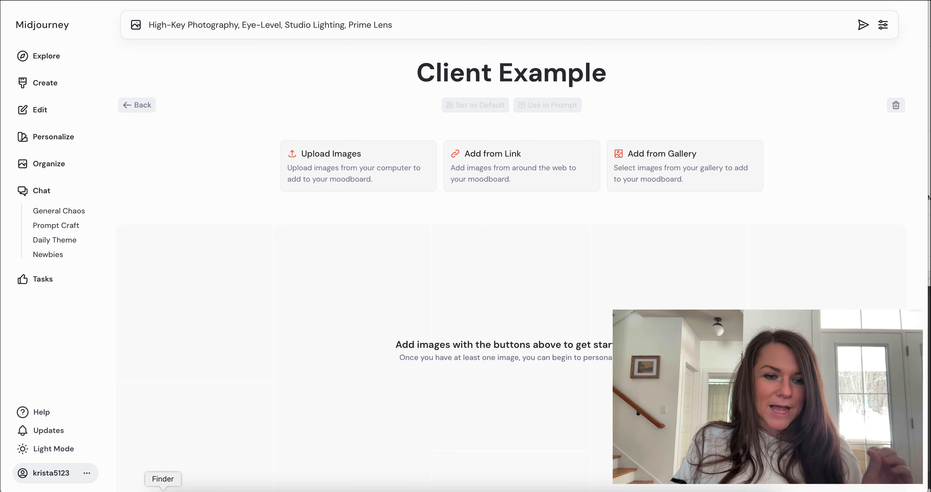
Switch to Finder and expand the archive _Images-20250214T161150Z-001.zip in the Downloads folder.
left_click(162, 489)
left_click_drag(530, 0, 507, 5)
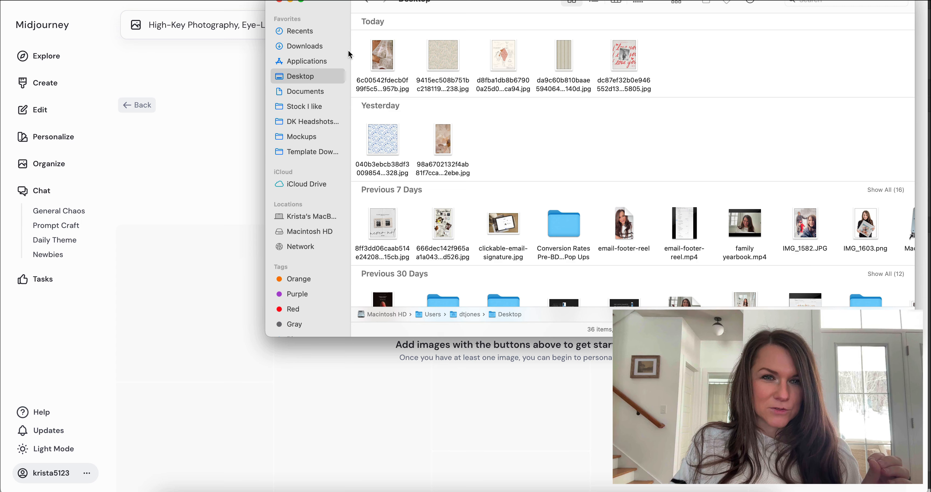
left_click(346, 44)
double_click(409, 38)
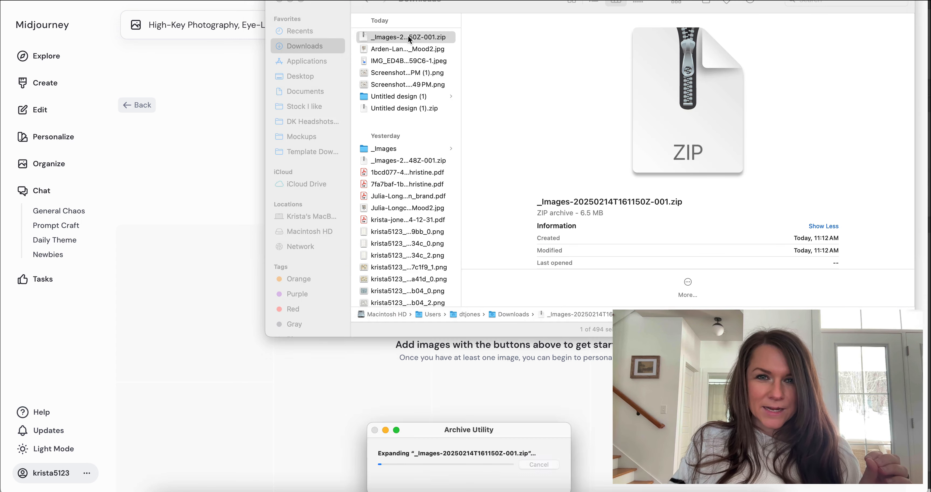
Show the "_Images 2" folder's contents as icons and select everything except the NEW folder and the .xmp file.
left_click(540, 39)
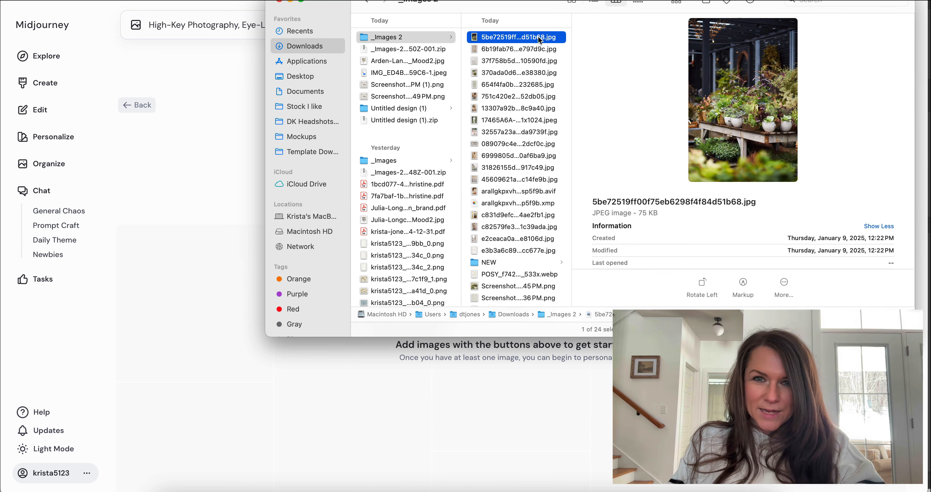
key("super+a")
left_click(505, 249, "super")
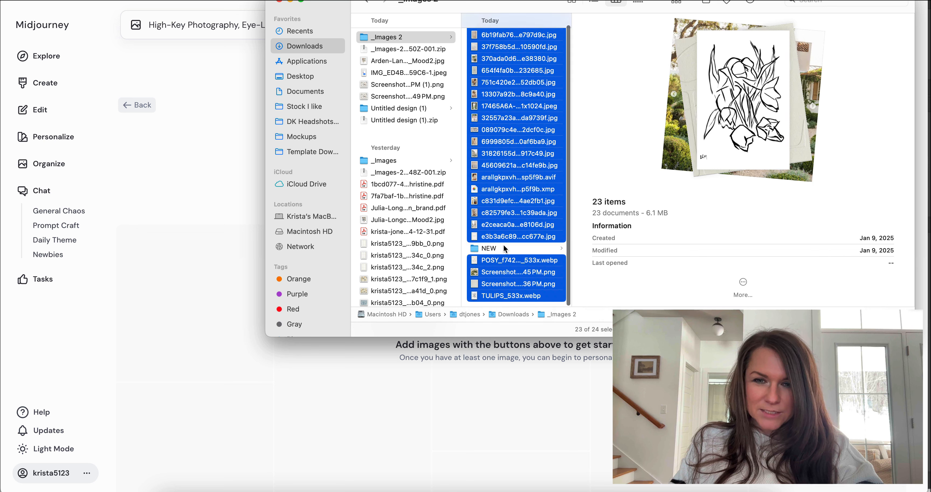
left_click(508, 261, "super")
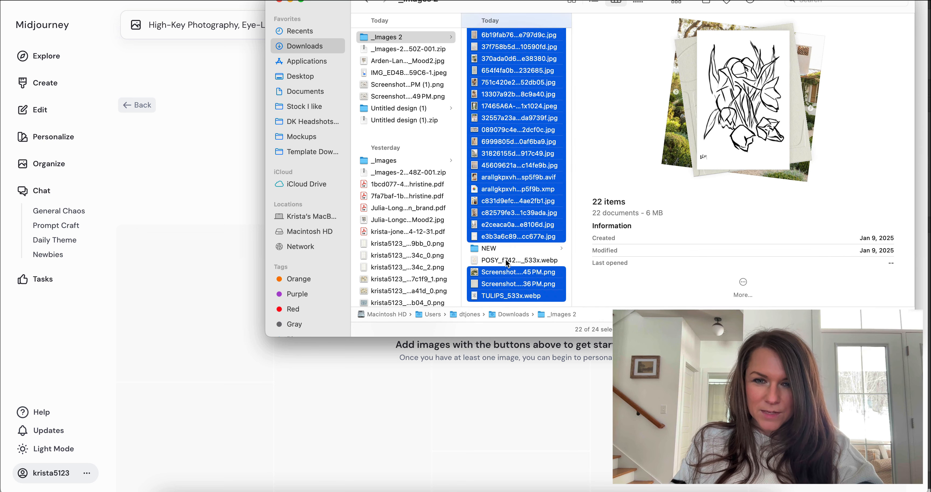
left_click(571, 2)
left_click_drag(524, 5, 508, 28)
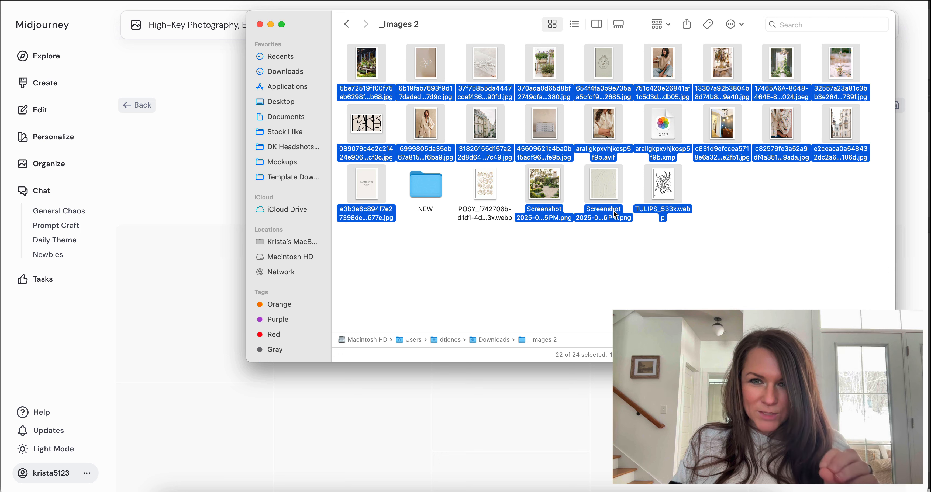
left_click(488, 185, "super")
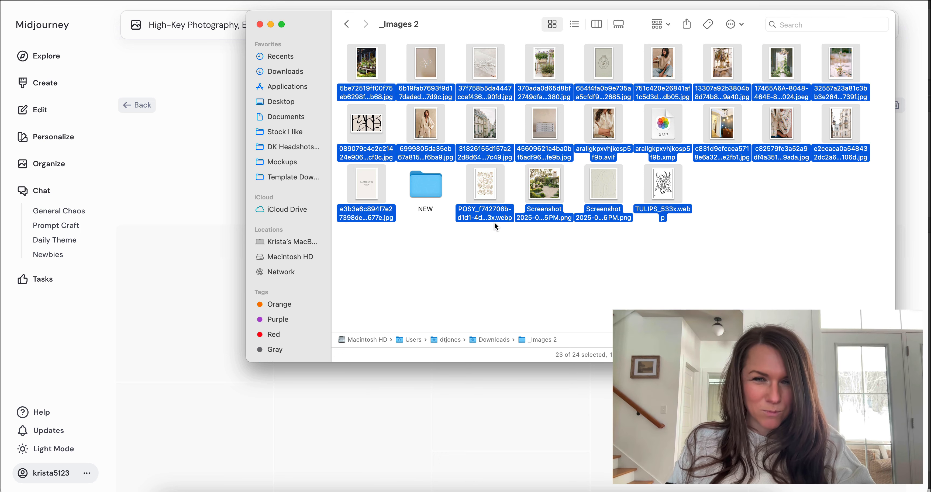
left_click(667, 126, "super")
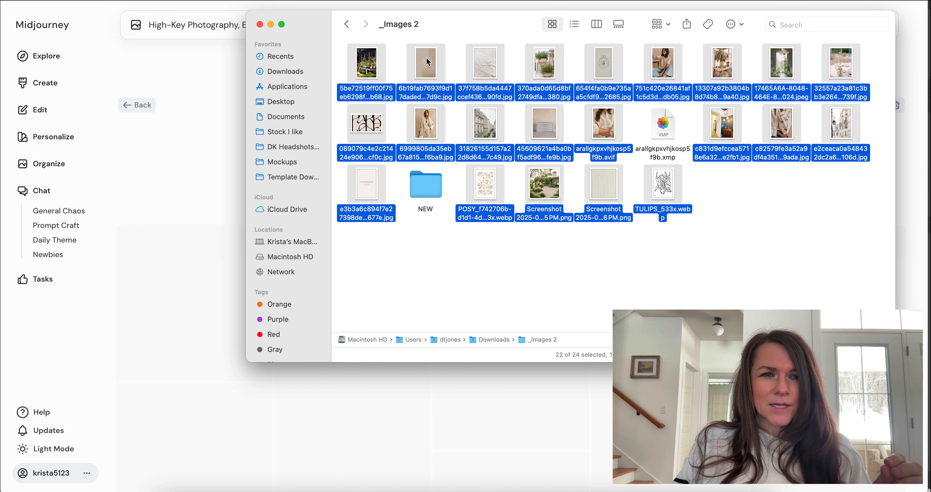
Add the selected Finder images to the "Client Example" moodboard and look through the uploads.
left_click_drag(428, 63, 193, 214)
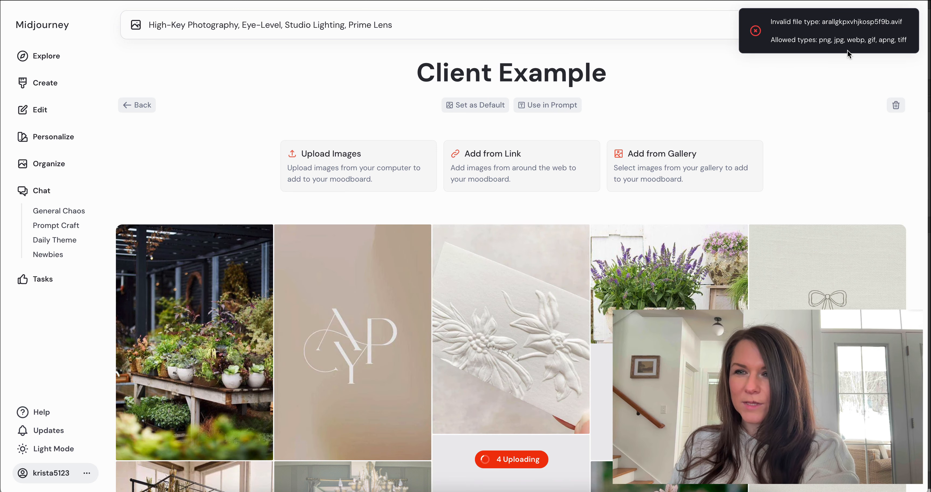
scroll(836, 162, "down", 10)
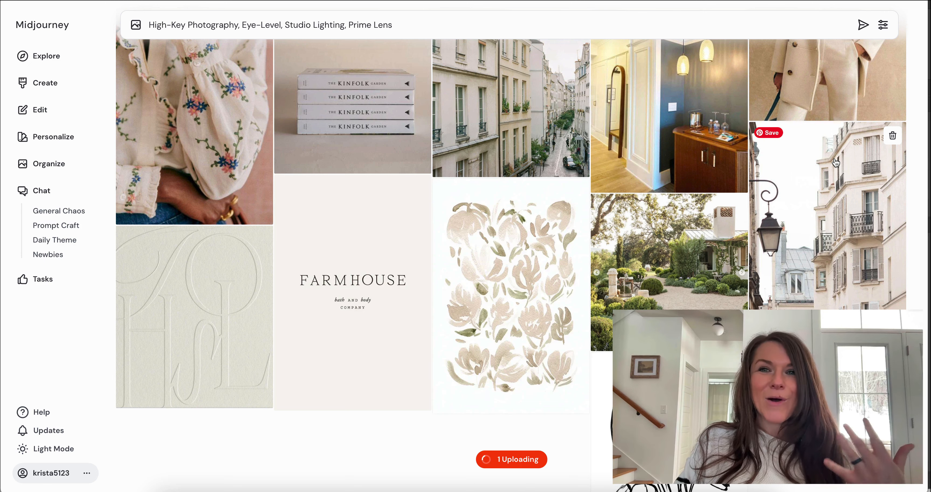
scroll(836, 162, "up", 10)
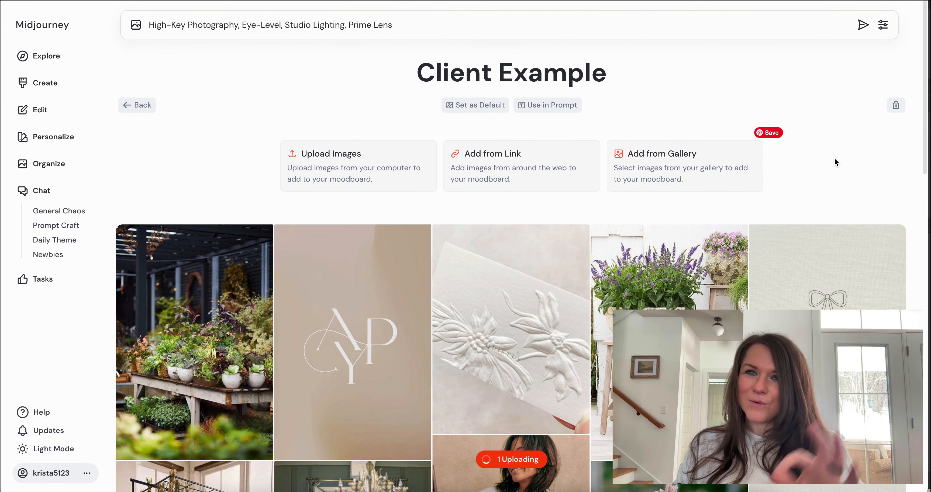
Switch to Pinterest and look through the "french textures" results for fabric, wallpaper and paper patterns.
key("ctrl+Tab")
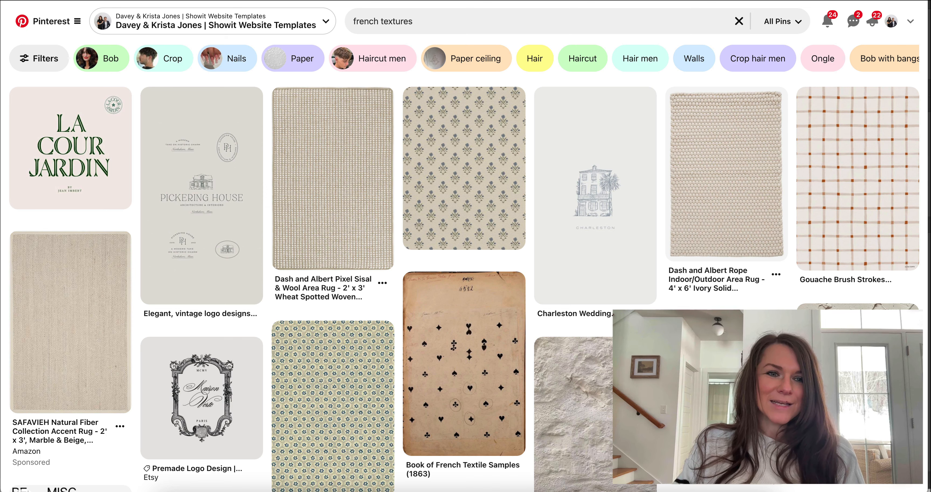
mouse_move(370, 100)
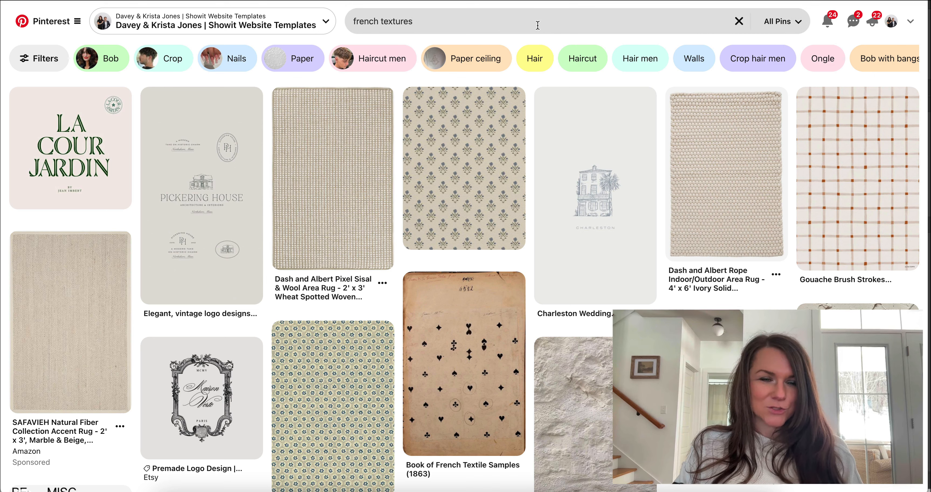
mouse_move(482, 159)
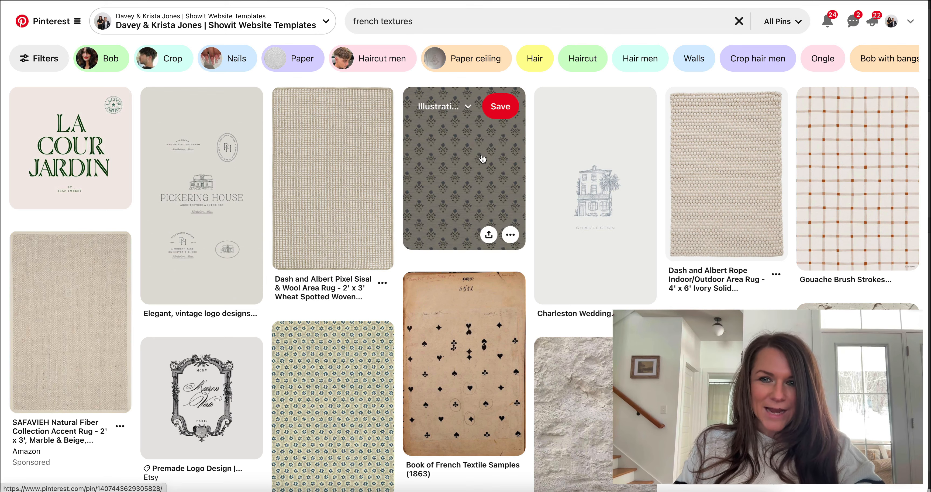
mouse_move(329, 195)
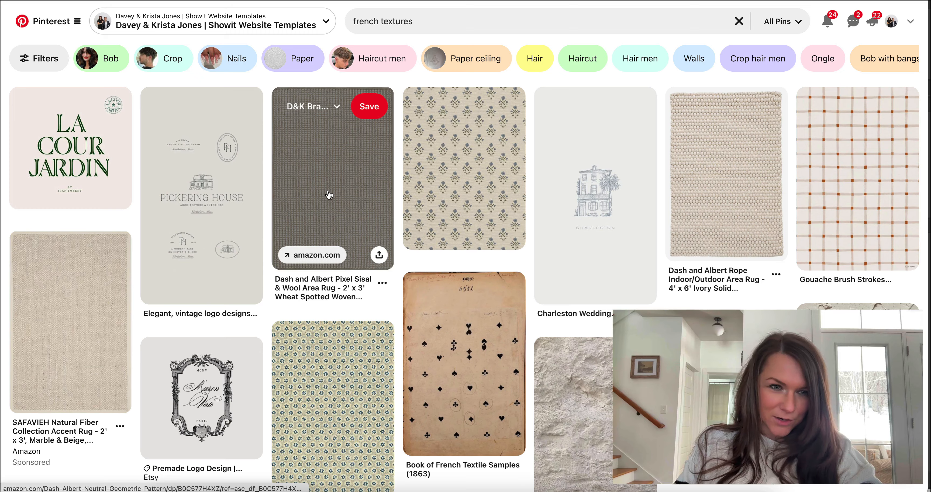
scroll(105, 293, "down", 3)
mouse_move(104, 293)
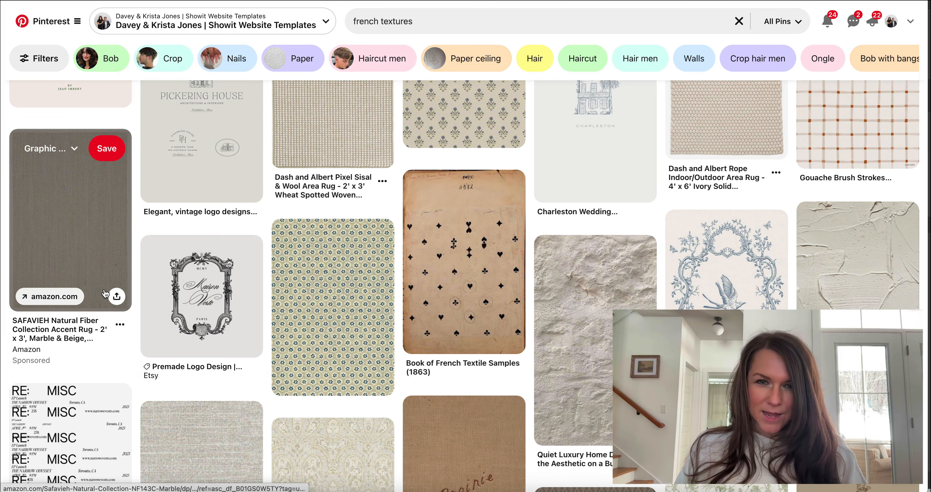
mouse_move(473, 265)
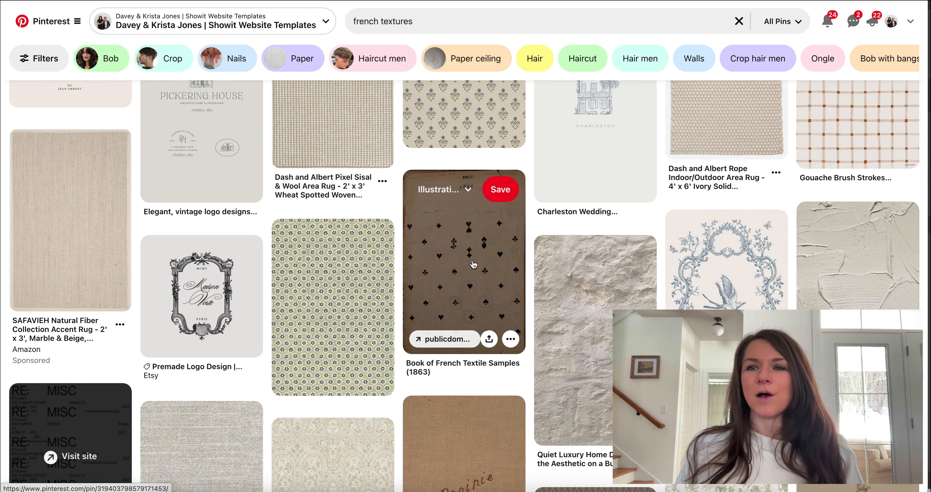
scroll(473, 264, "down", 9)
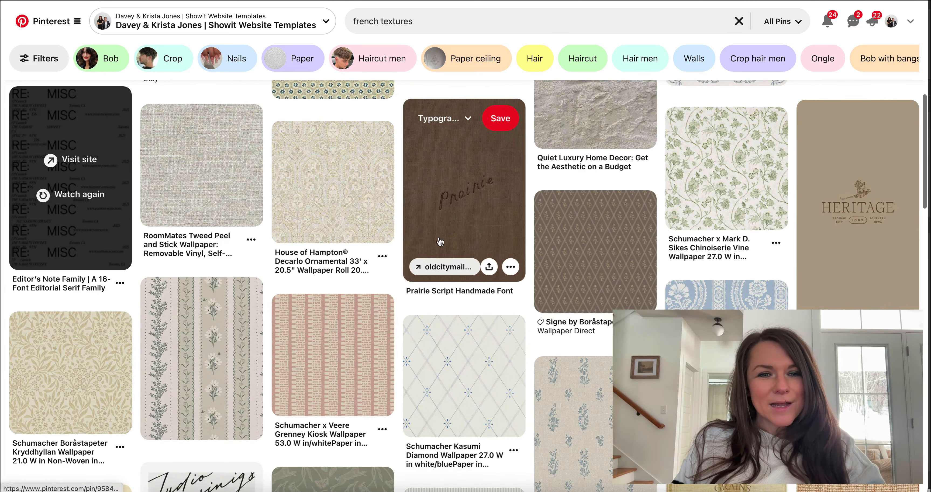
mouse_move(356, 209)
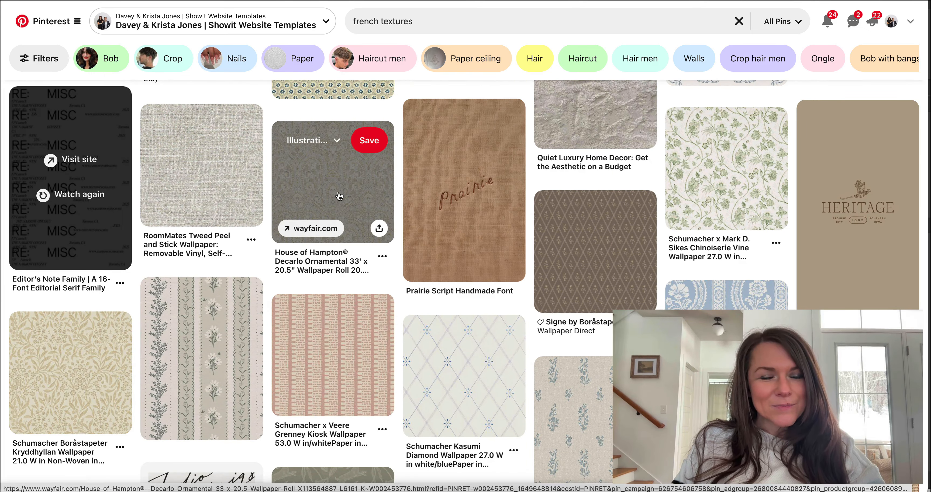
scroll(338, 196, "down", 4)
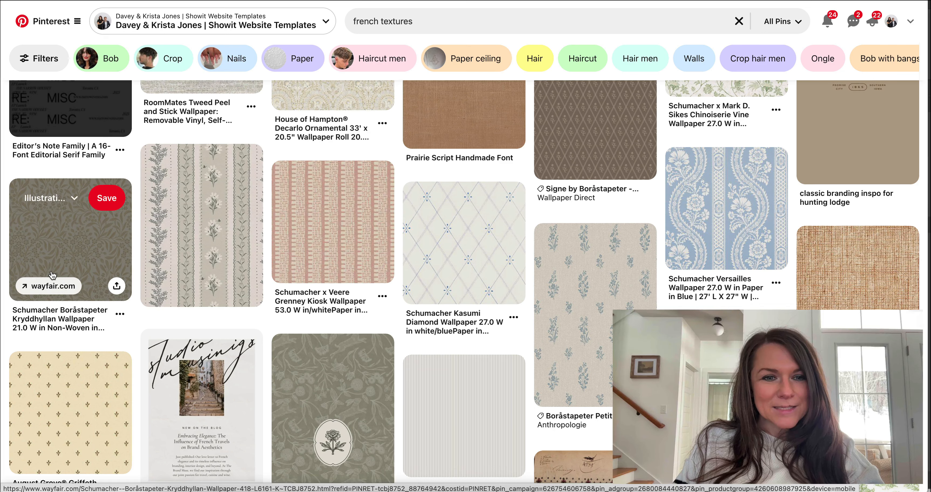
scroll(528, 266, "down", 3)
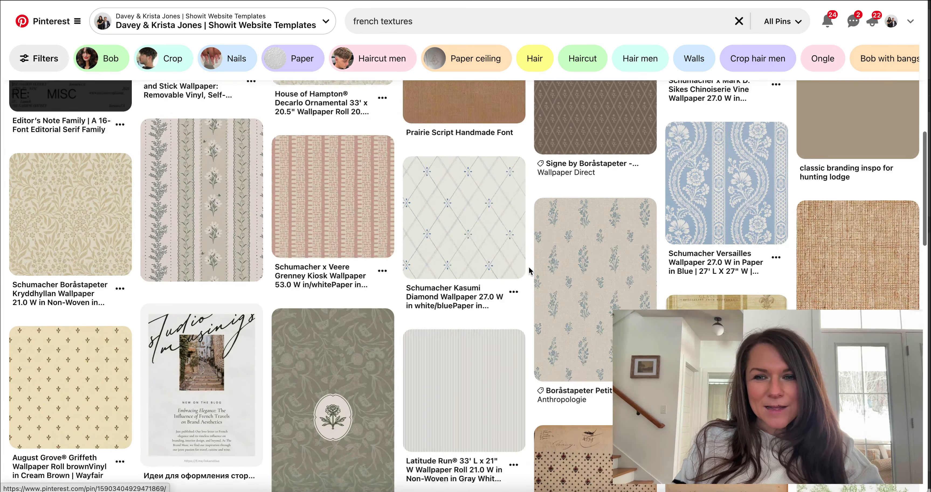
scroll(614, 244, "down", 3)
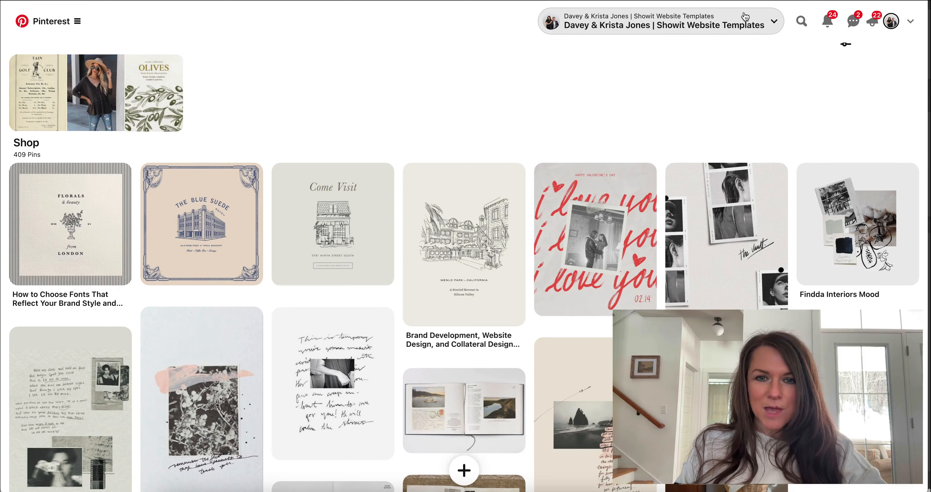
Look through the saved pins around the "Shop" section for branding and illustration inspiration.
left_click(743, 16)
scroll(395, 180, "up", 2)
scroll(395, 180, "down", 3)
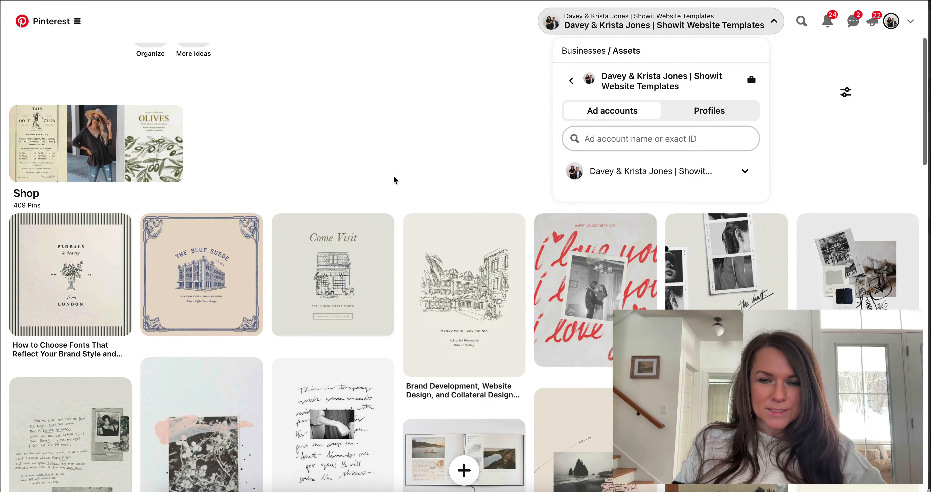
scroll(395, 180, "down", 9)
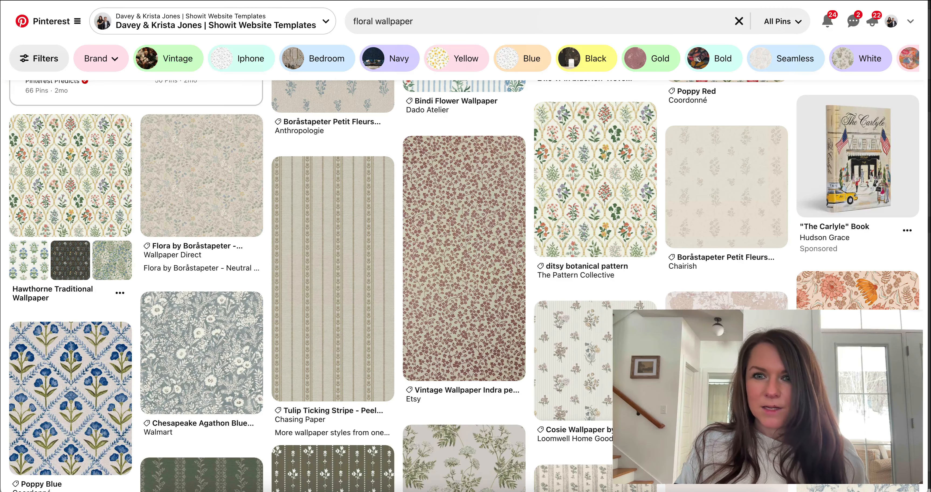
Open the Tulip Ticking Stripe wallpaper pin from the "floral wallpaper" results and explore related wallpaper patterns.
left_click(374, 228)
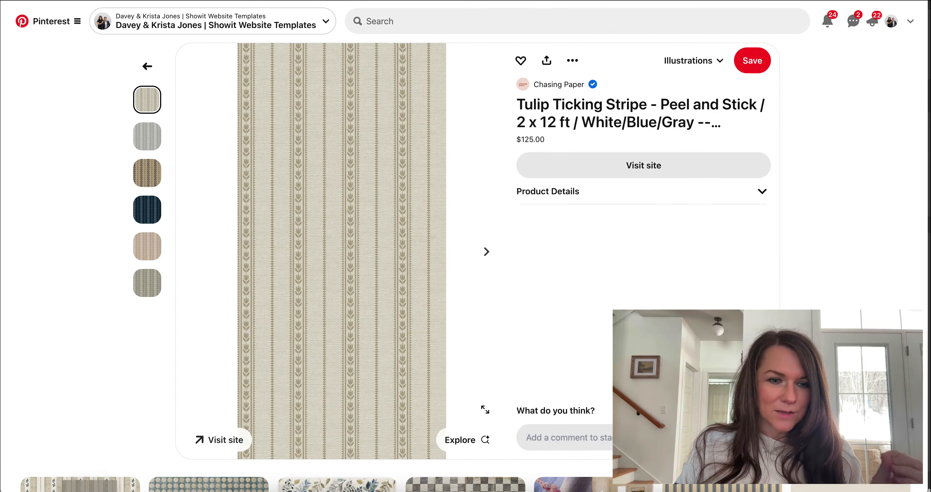
scroll(276, 338, "down", 3)
scroll(376, 225, "down", 6)
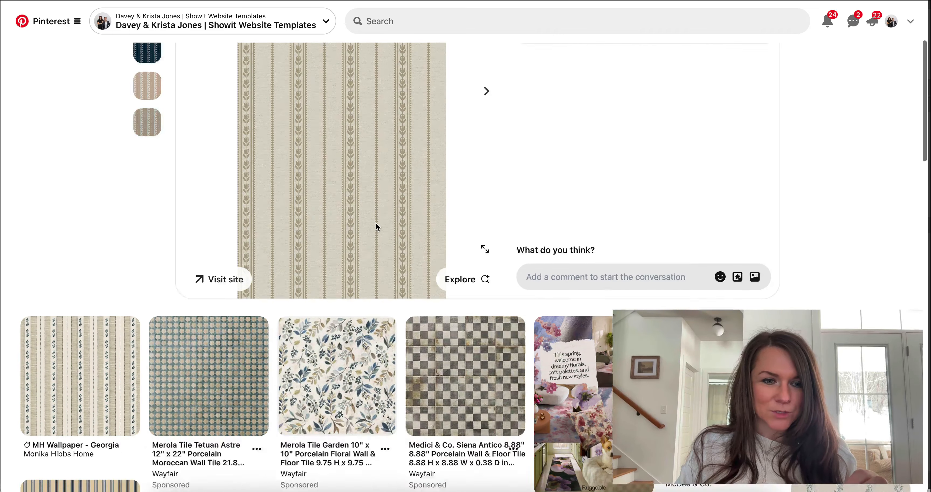
left_click(376, 227)
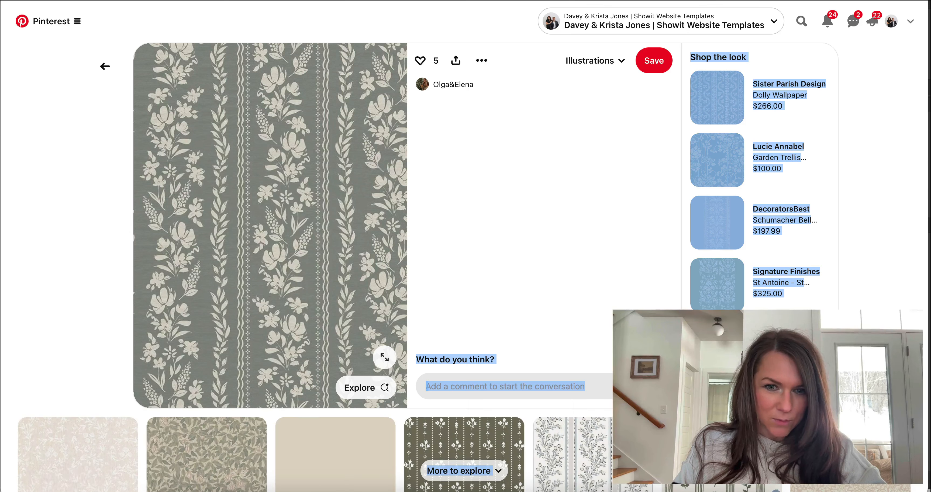
left_click(78, 466)
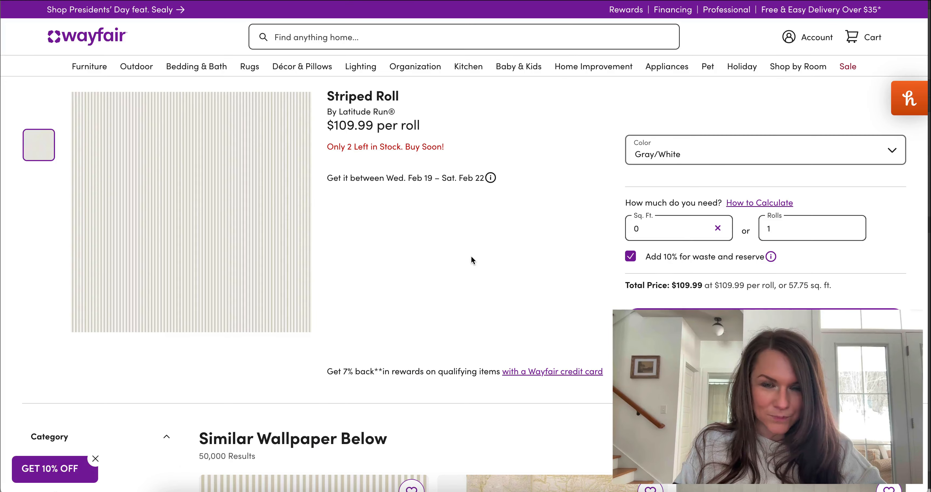
mouse_move(216, 193)
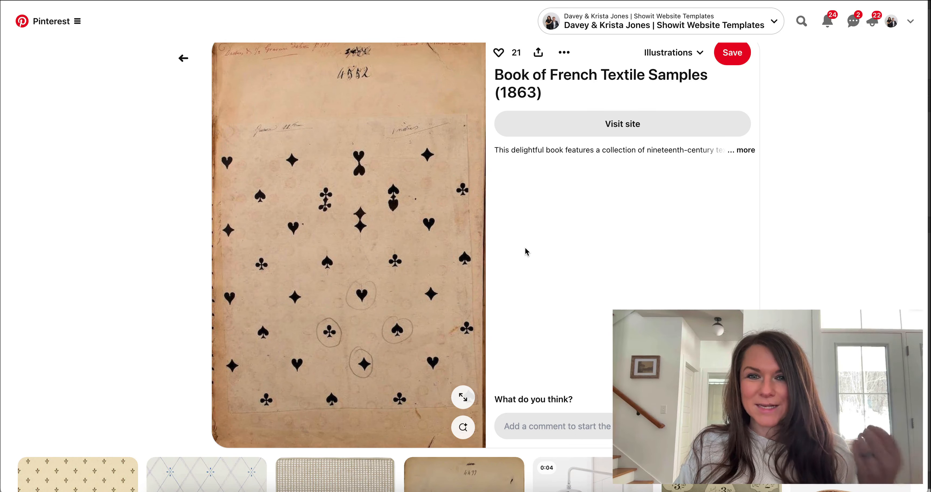
Look through pins related to "Book of French Textile Samples (1863)" and open the "compodeco 14" pin to copy its image to the desktop.
scroll(524, 247, "down", 2)
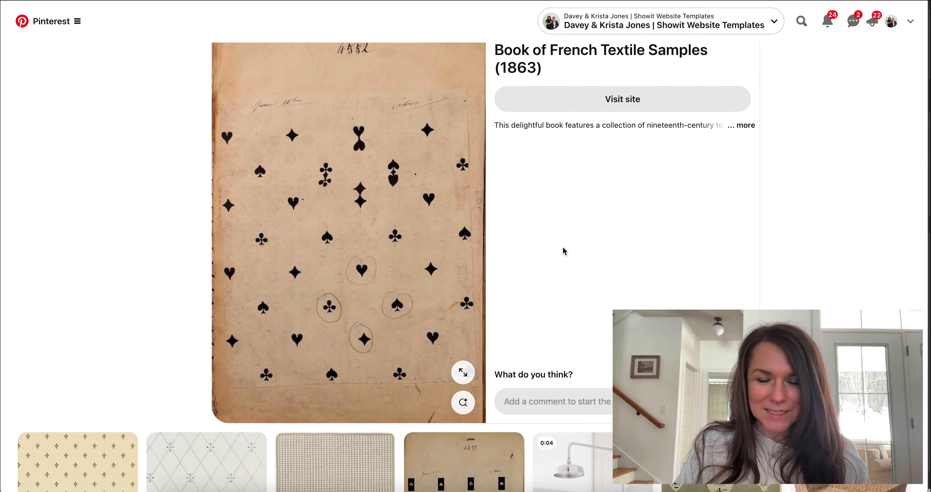
scroll(564, 251, "down", 4)
scroll(564, 252, "down", 10)
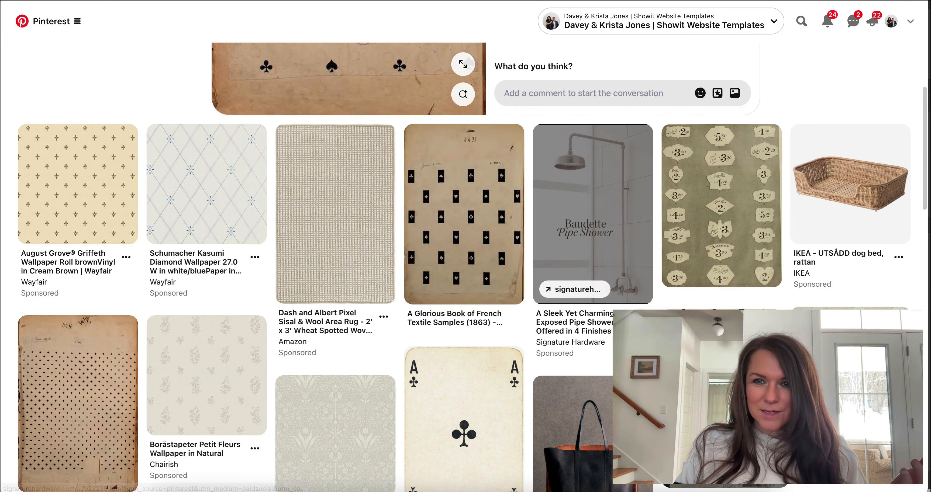
scroll(564, 251, "down", 1)
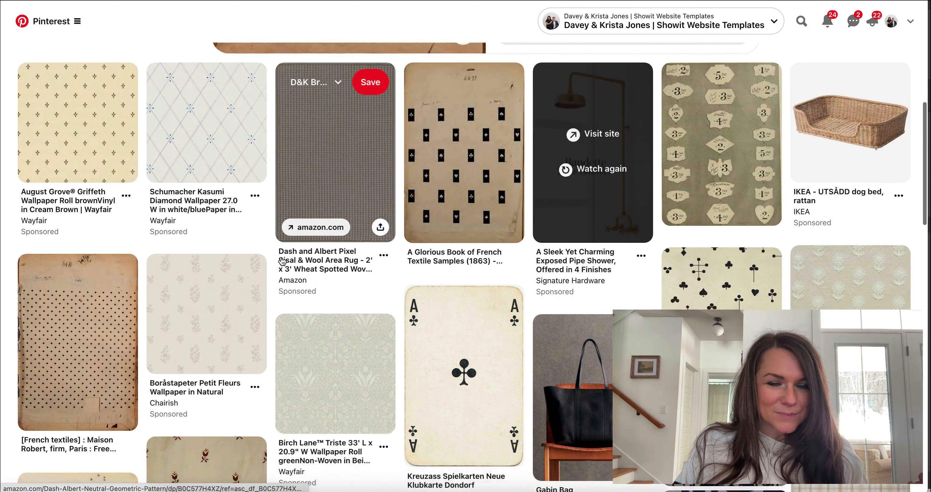
scroll(283, 260, "down", 2)
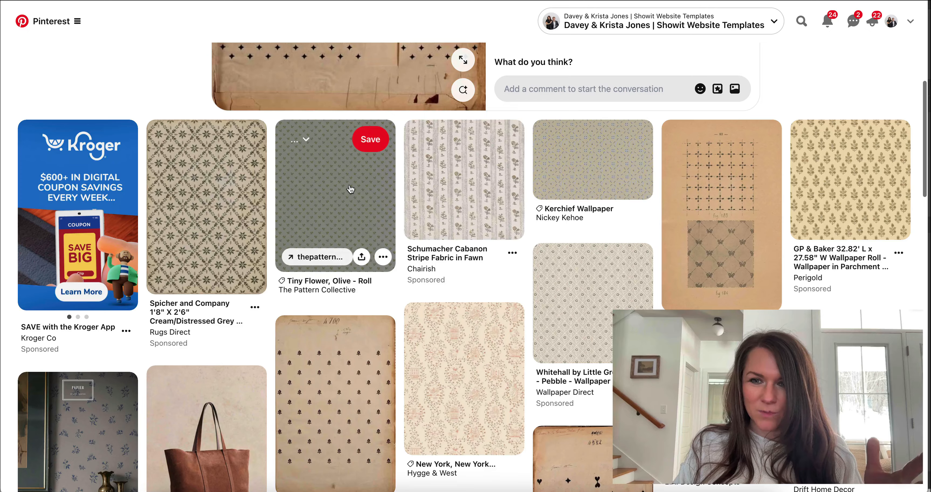
left_click(720, 202)
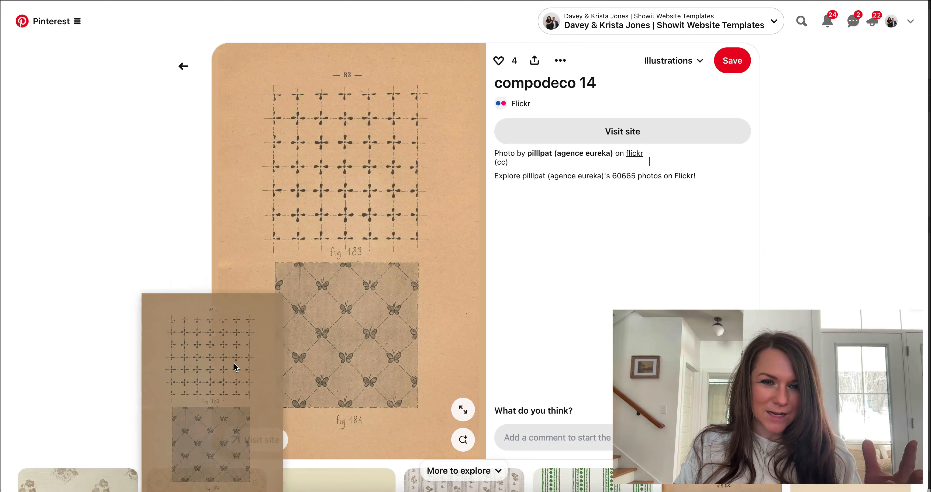
Examine the pins related to the Tulip Ticking Stripe wallpaper and the "french textures" results for more patterns.
scroll(548, 214, "down", 5)
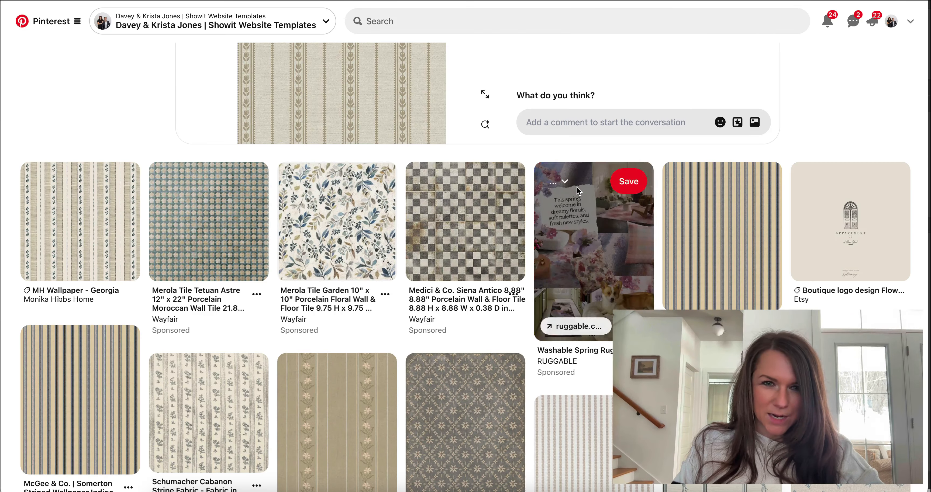
scroll(576, 186, "up", 5)
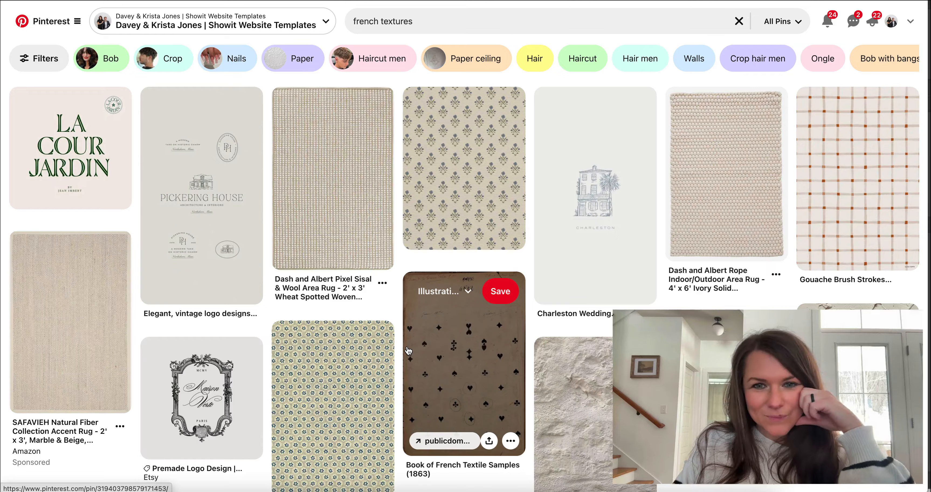
scroll(407, 348, "down", 7)
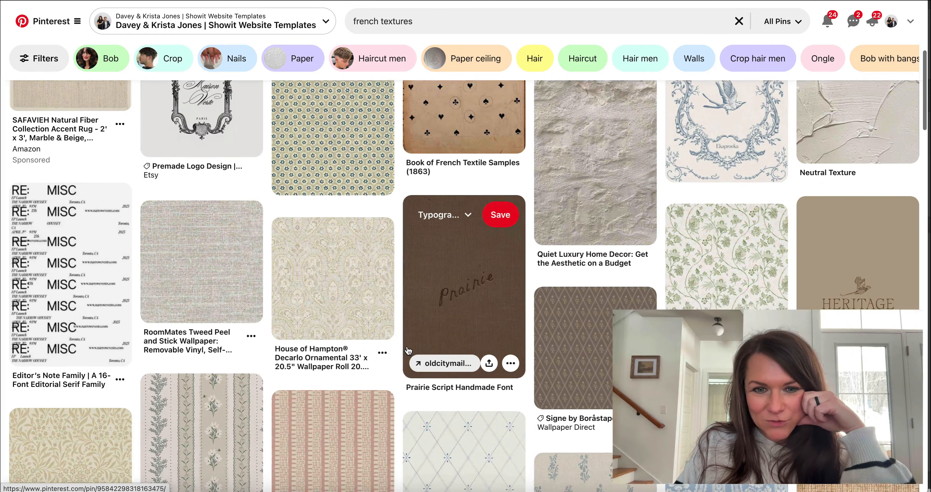
scroll(408, 350, "down", 3)
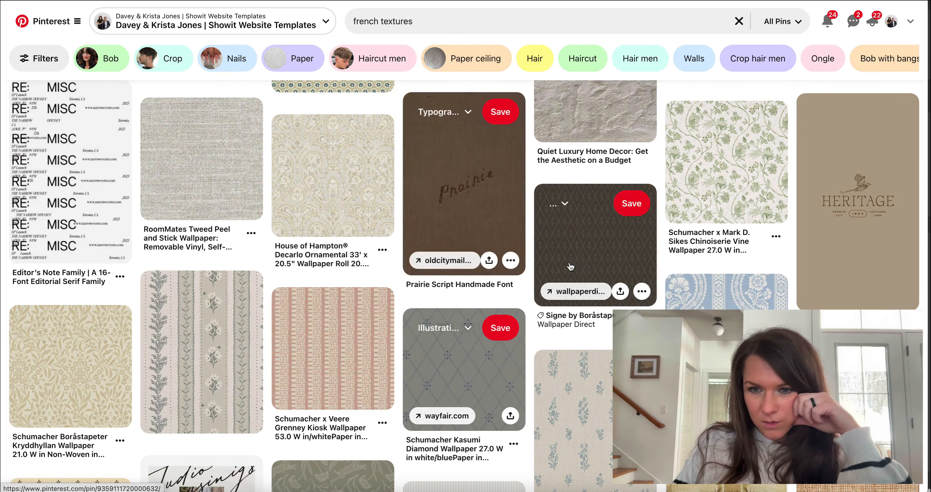
scroll(571, 267, "down", 13)
scroll(577, 265, "down", 10)
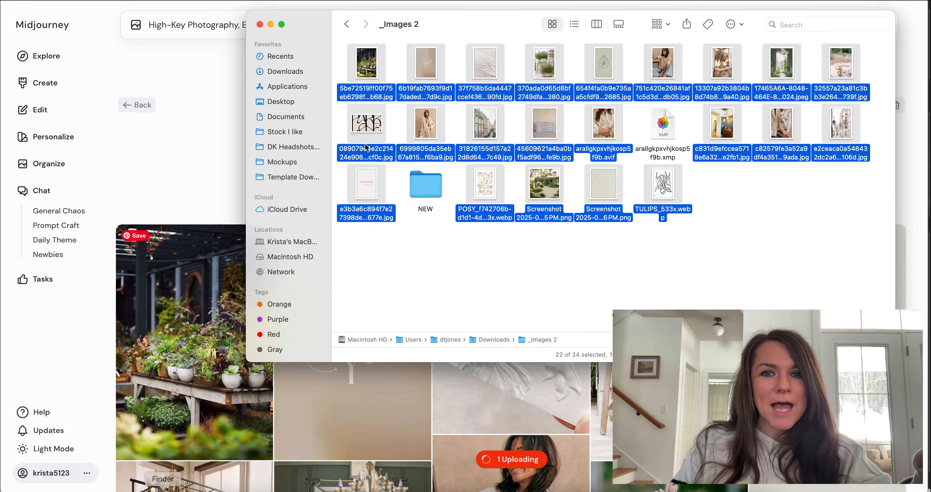
Try to add today's Desktop images from Finder, except the red "i love you" image, to the "Client Example" moodboard.
left_click(162, 480)
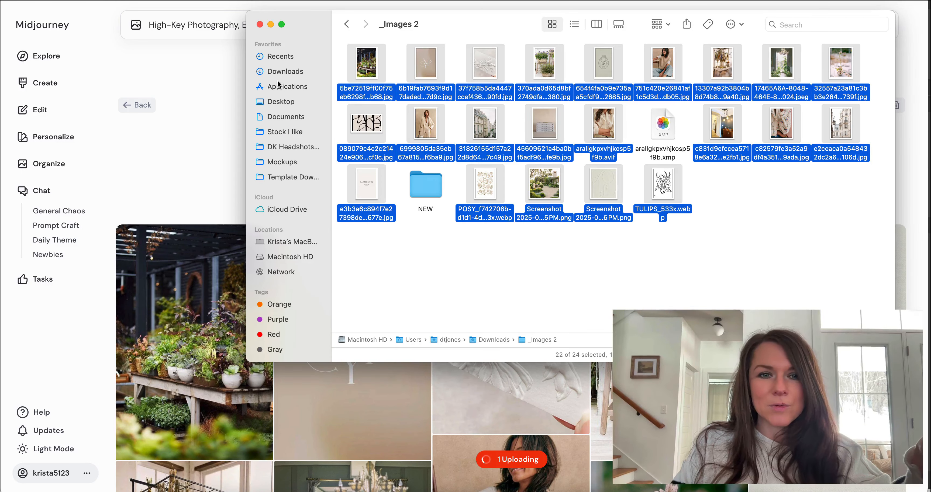
left_click(285, 100)
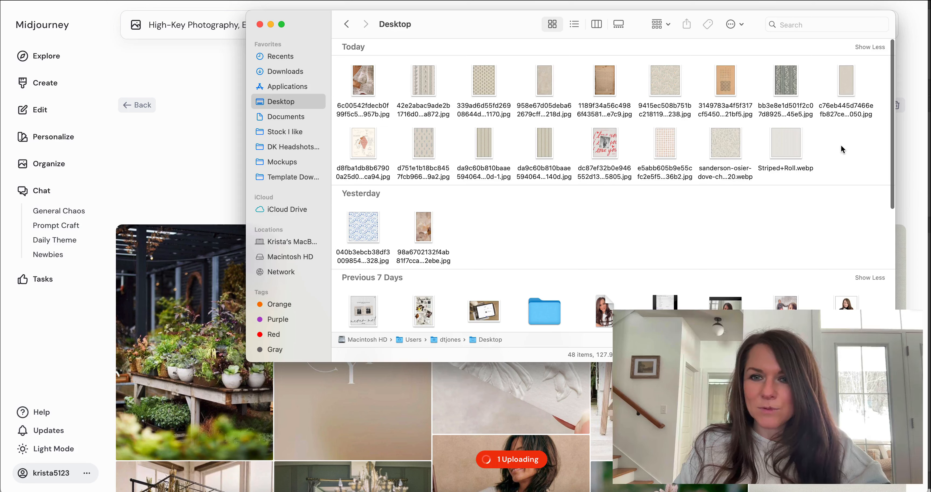
left_click_drag(850, 156, 320, 46)
left_click(603, 141, "super")
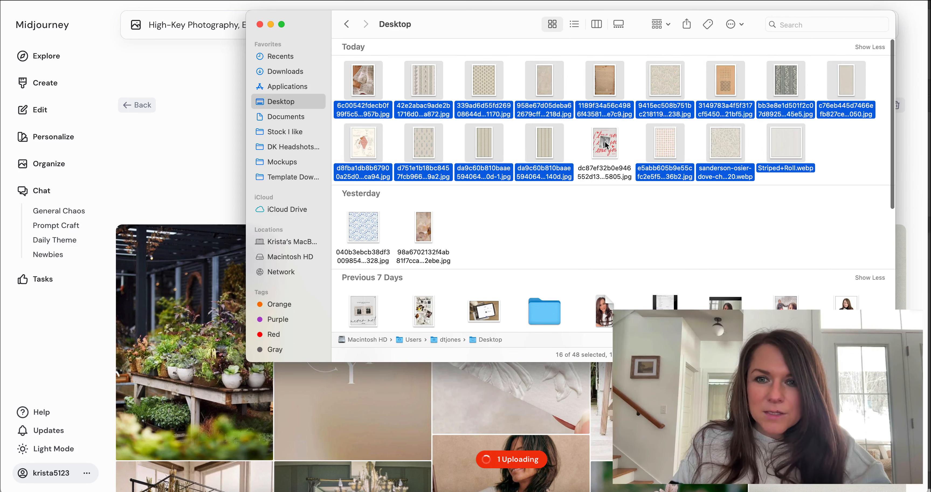
left_click_drag(601, 74, 207, 331)
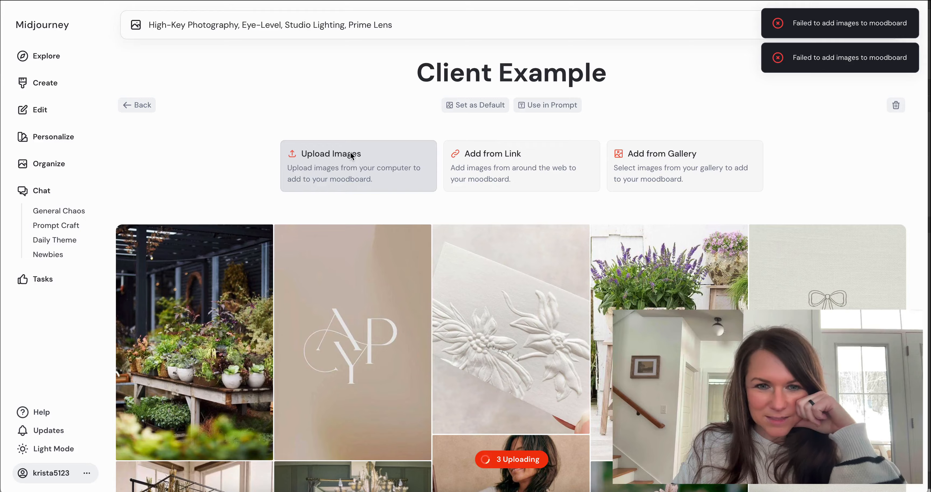
Upload today's Desktop images to the "Client Example" moodboard, leaving out the red "i love you" image and the "Perry Lane" sketch, and review the board.
left_click(318, 170)
left_click(82, 49)
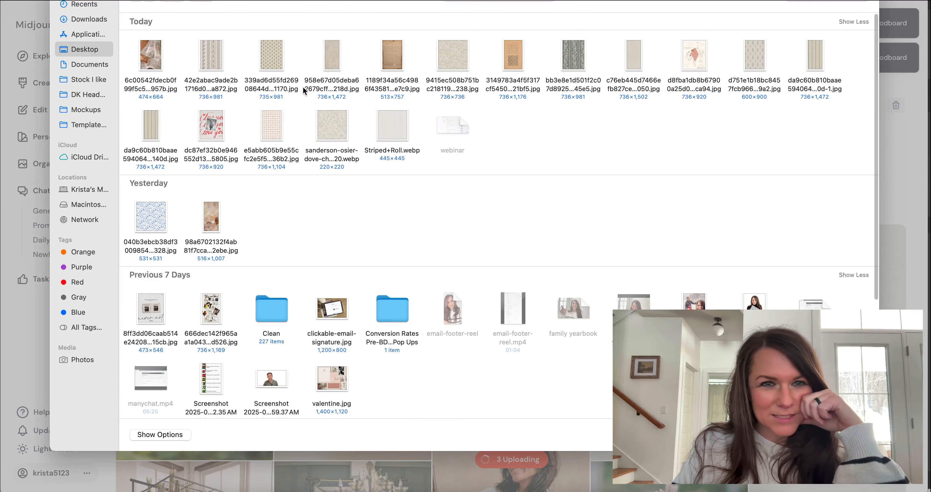
left_click_drag(126, 50, 811, 163)
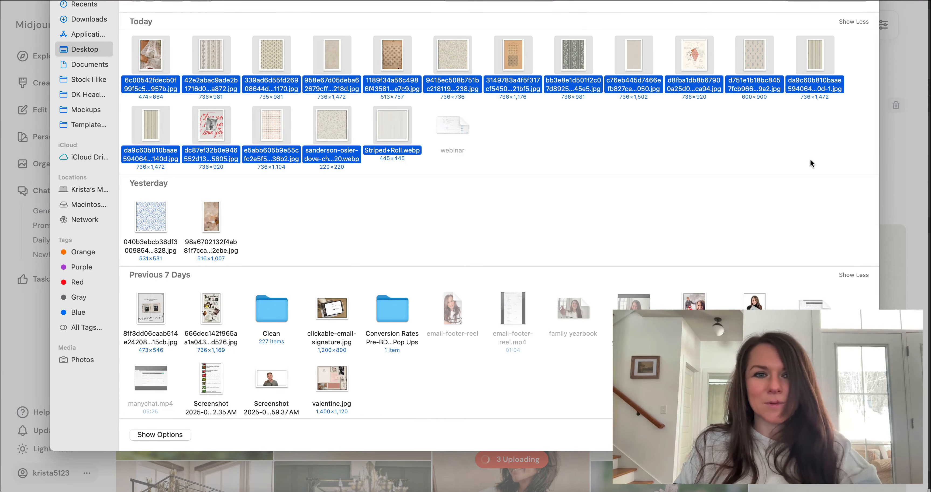
left_click(204, 126, "super")
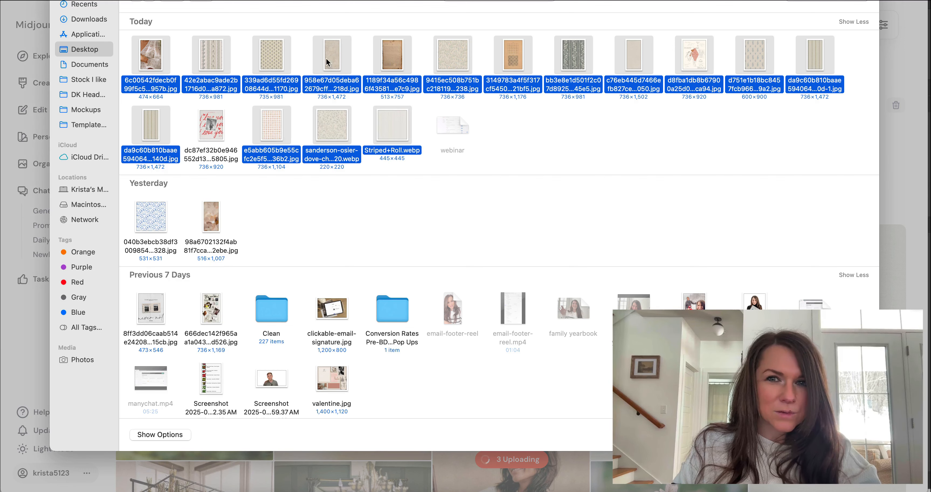
left_click(692, 67, "super")
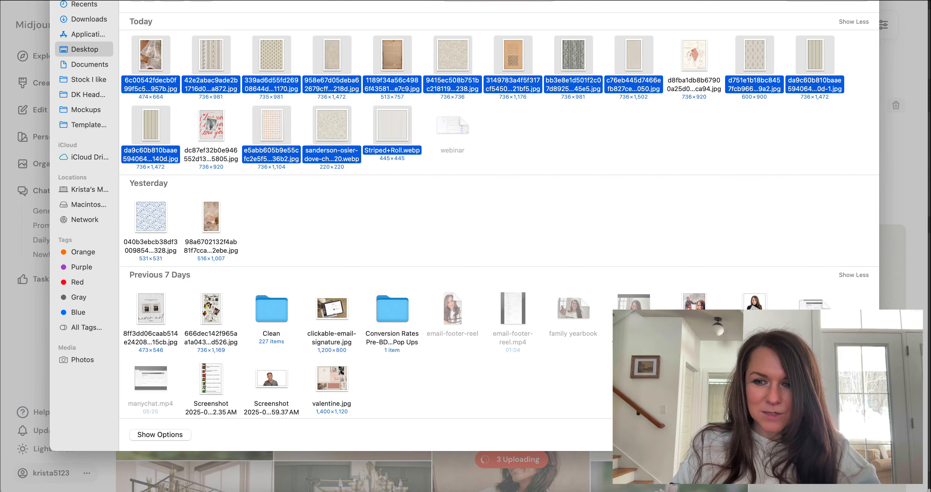
key("Return")
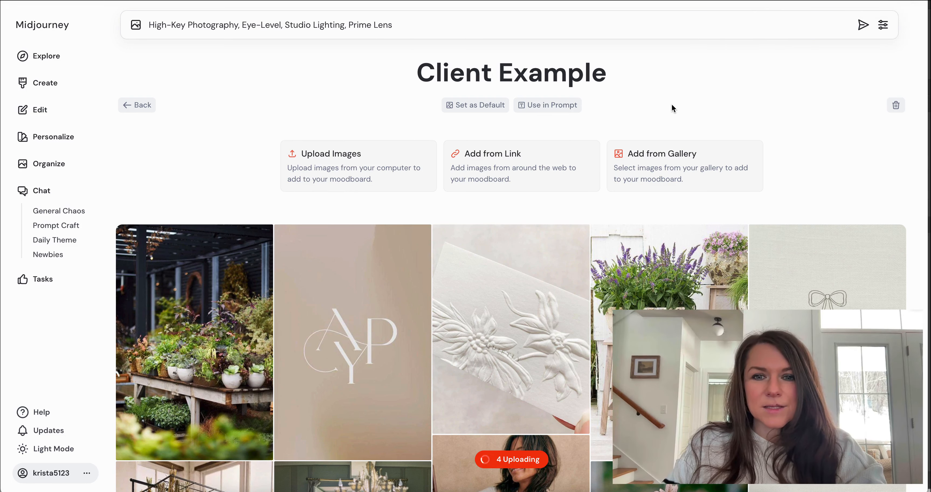
scroll(279, 160, "down", 20)
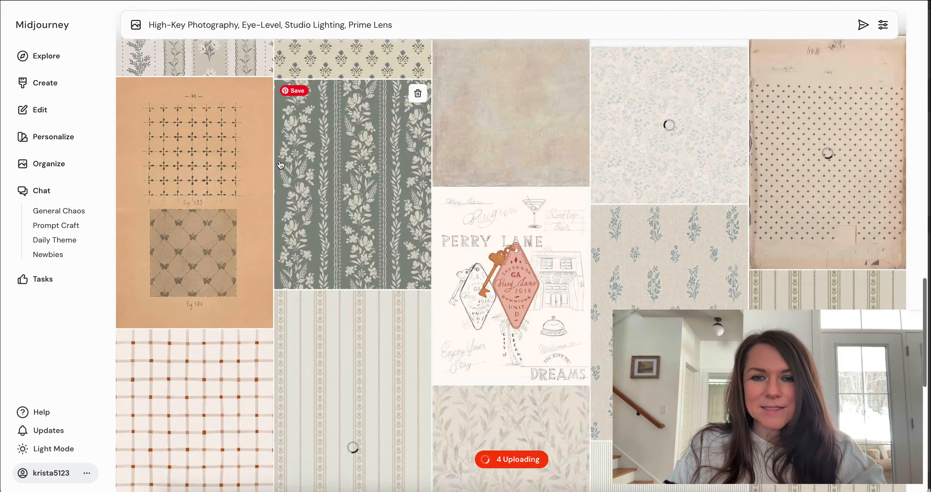
scroll(279, 162, "up", 20)
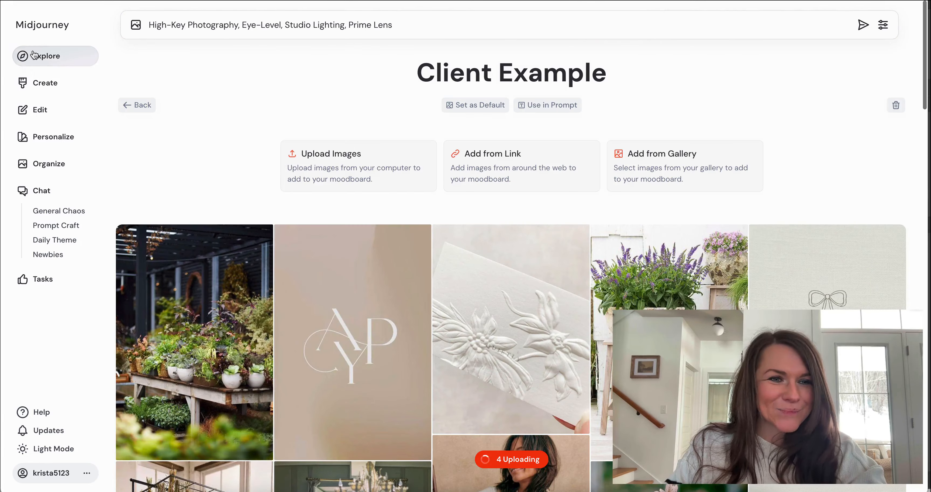
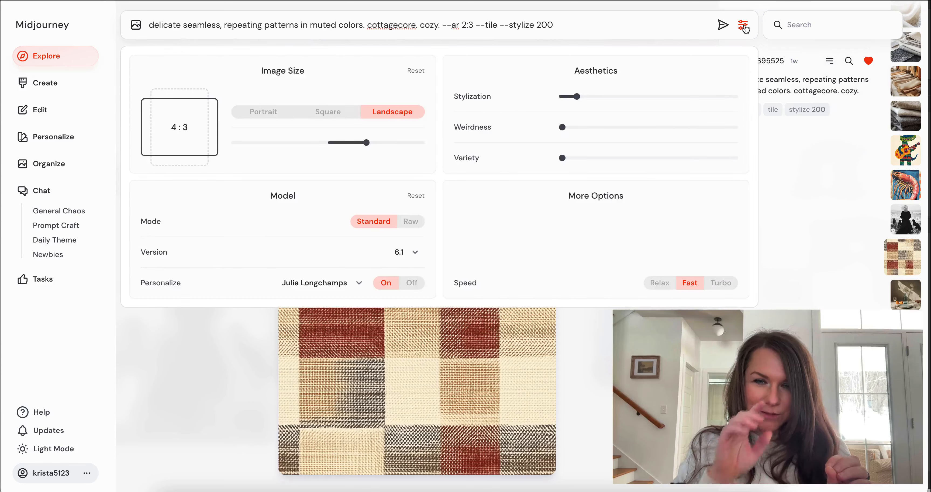
Set the personalization to the "Client Example" moodboard only, deselecting the previously chosen moodboard.
left_click(319, 283)
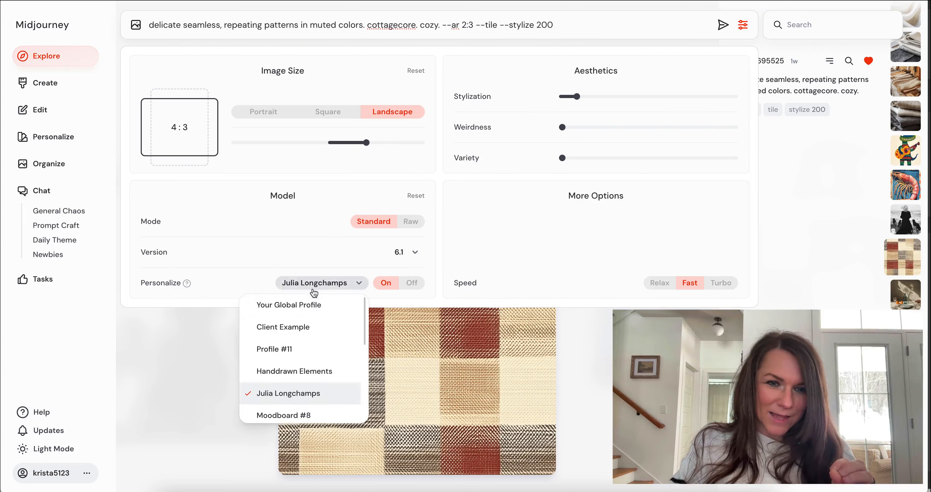
left_click(318, 327)
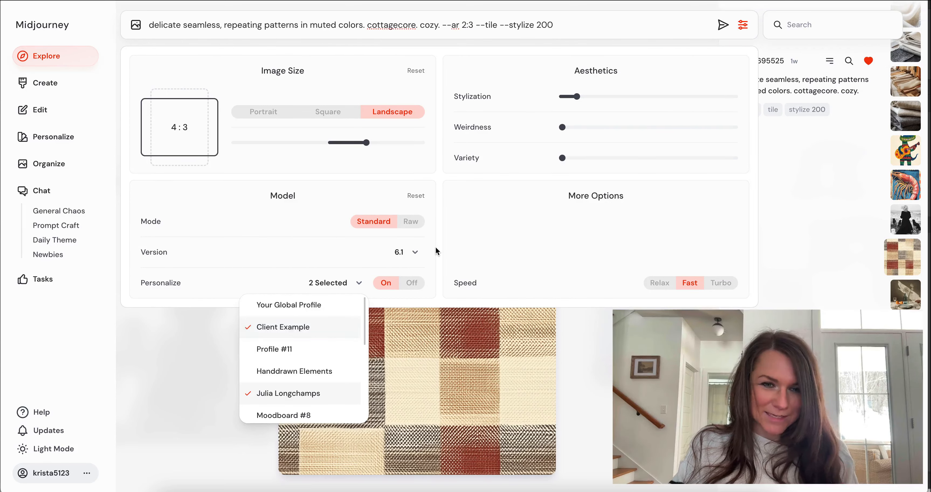
left_click(335, 285)
left_click(334, 284)
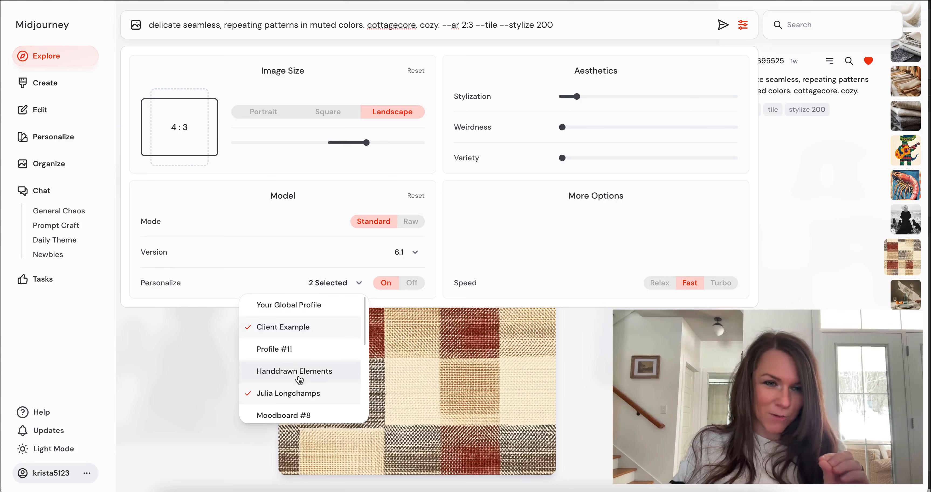
left_click(301, 395)
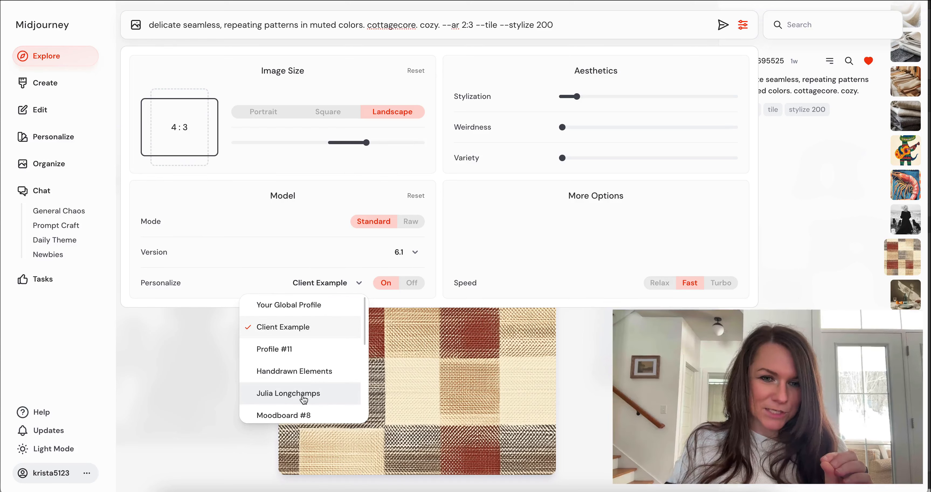
left_click(502, 207)
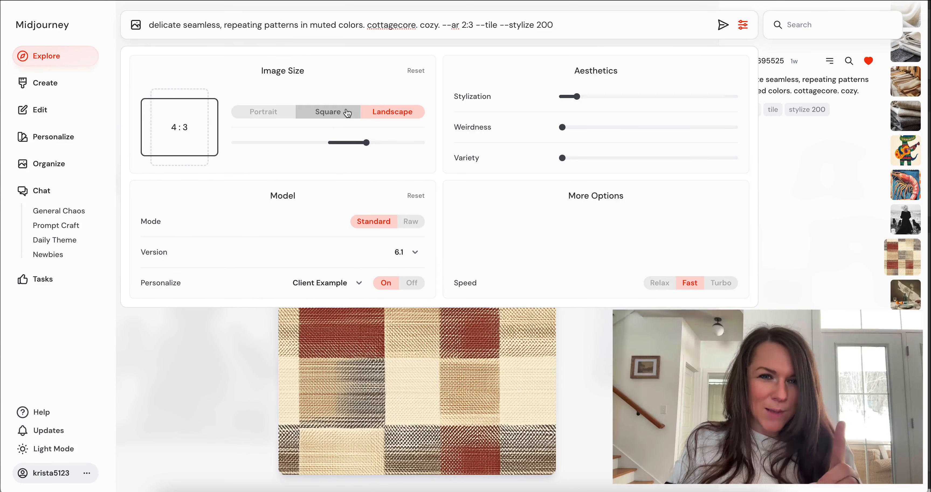
Set the image size to portrait 5:6 and keep model version 6.1 selected.
left_click(285, 118)
mouse_move(289, 143)
left_mouse_down()
mouse_move(320, 145)
mouse_move(252, 146)
mouse_move(306, 148)
left_mouse_up()
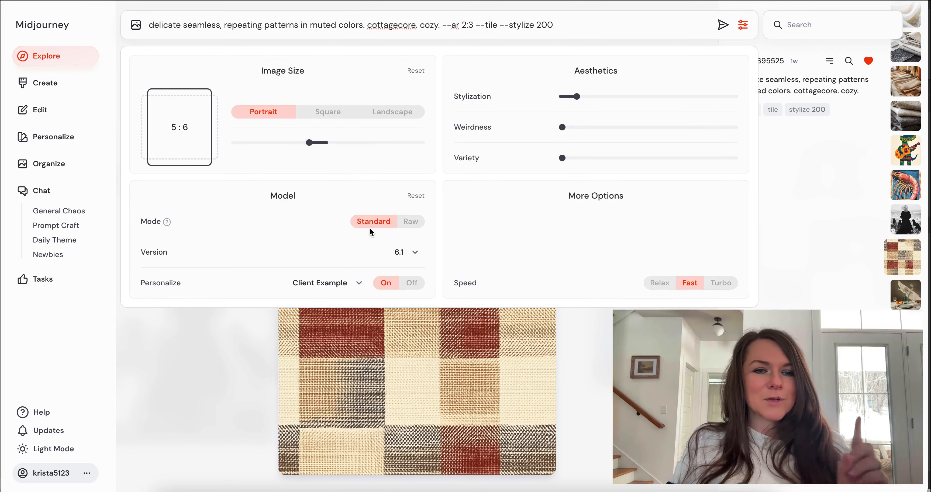
left_click(397, 252)
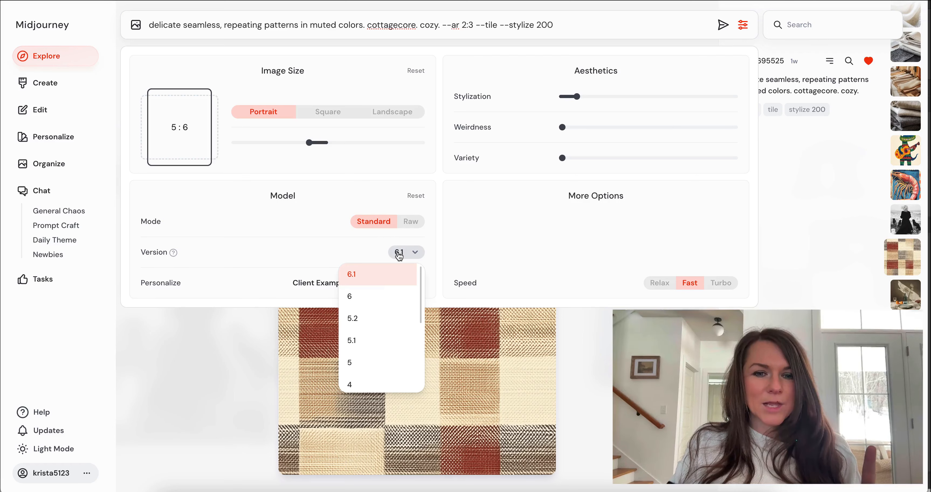
left_click(391, 278)
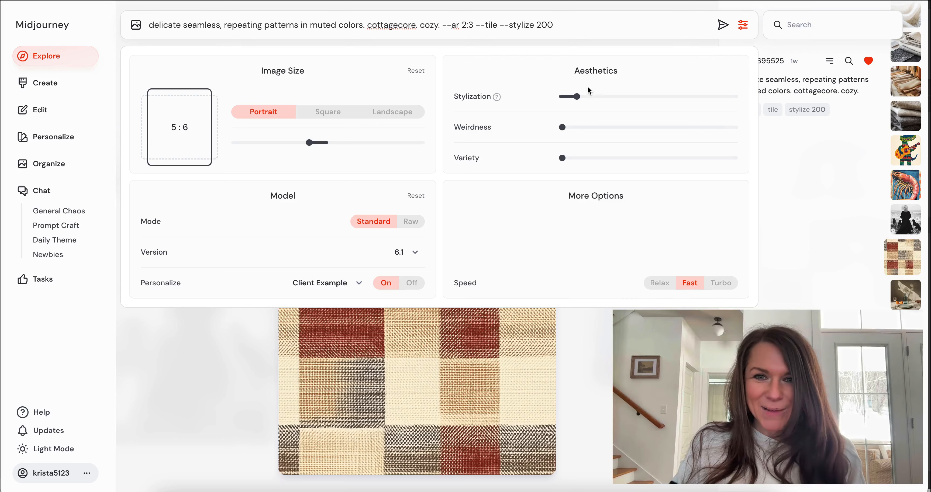
Generate images from "delicate seamless, repeating patterns in muted colors. cottagecore. cozy. --ar 2:3 --tile --stylize 200" and view the results among the creations.
mouse_move(578, 101)
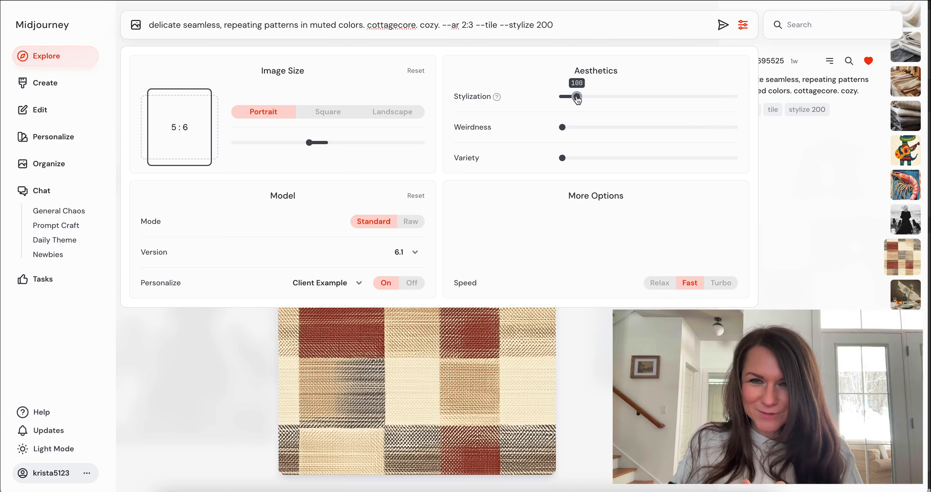
mouse_move(563, 156)
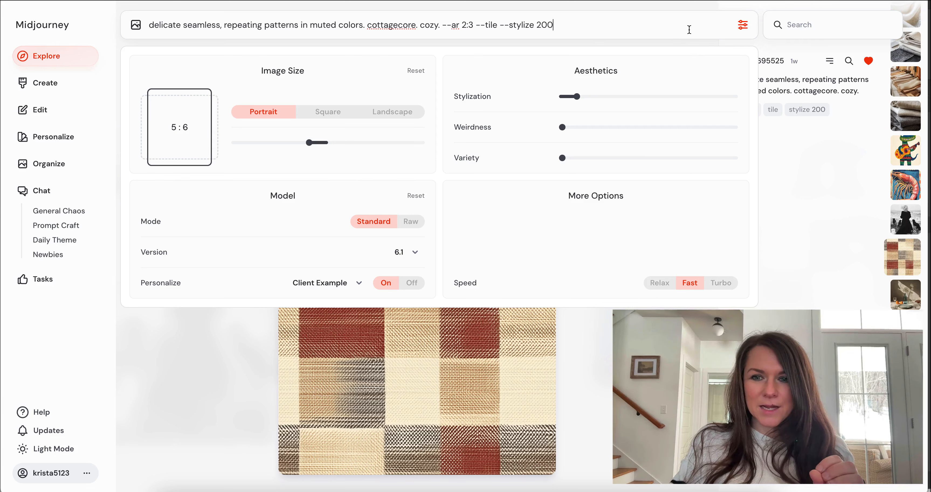
key("Return")
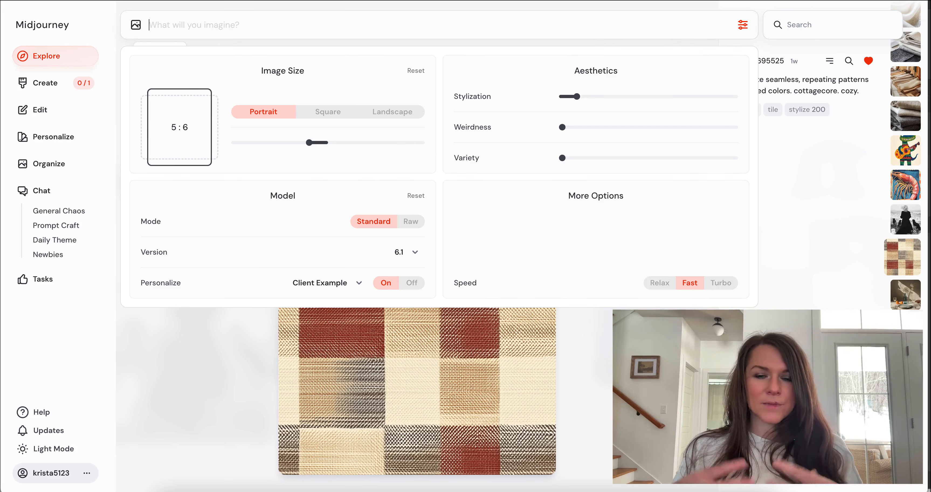
left_click(61, 84)
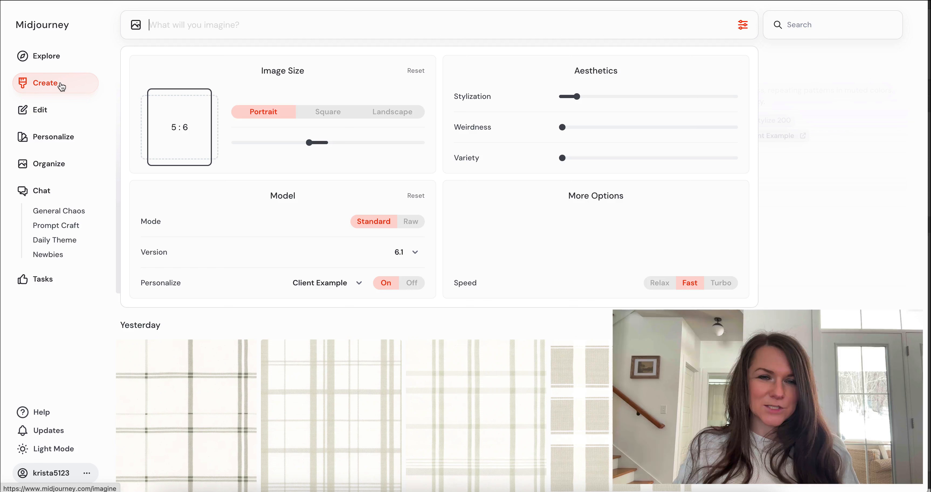
left_click(831, 210)
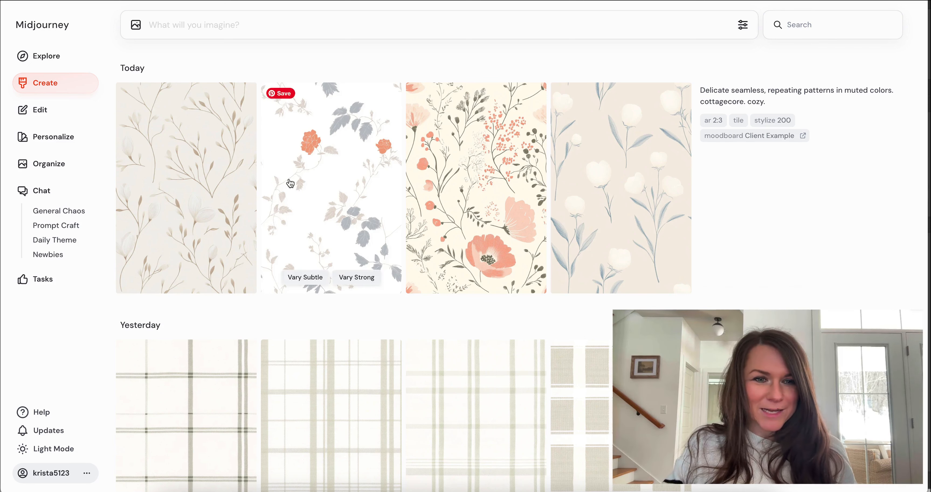
Download the first generated beige branch pattern, request variations of it, and return to the creations.
left_click(234, 229)
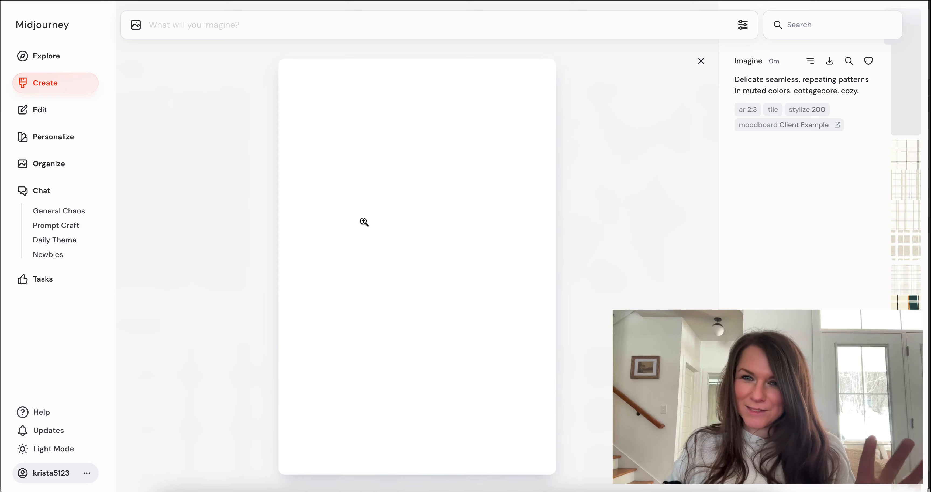
left_click(832, 65)
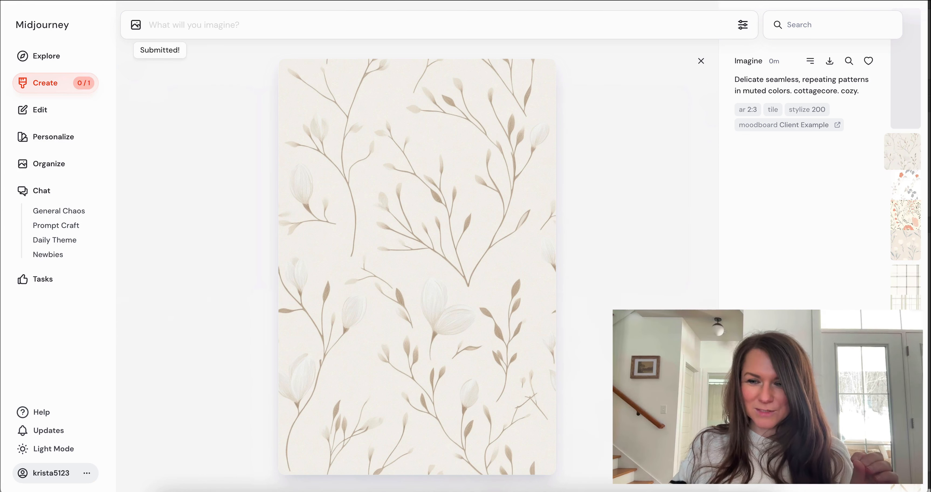
left_click(61, 84)
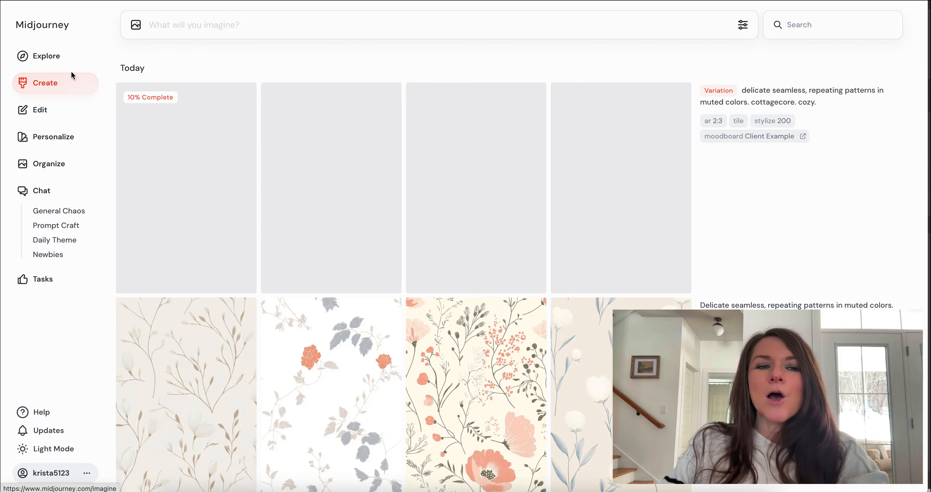
Look through the earlier creations and reuse the prompt text "Design a vintage floral pattern with muted colors and intricate details, reminiscent of classic wallpaper, for a nostalgic brand feel.".
scroll(761, 175, "down", 4)
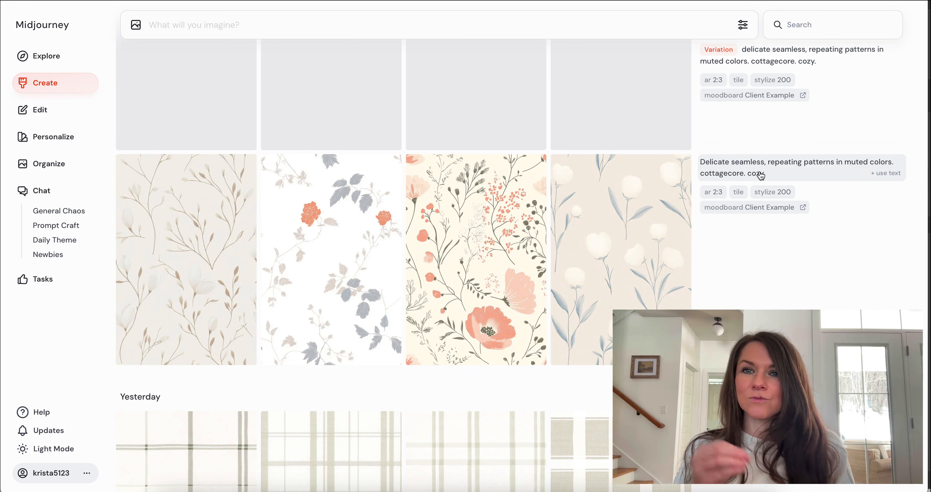
scroll(759, 169, "down", 8)
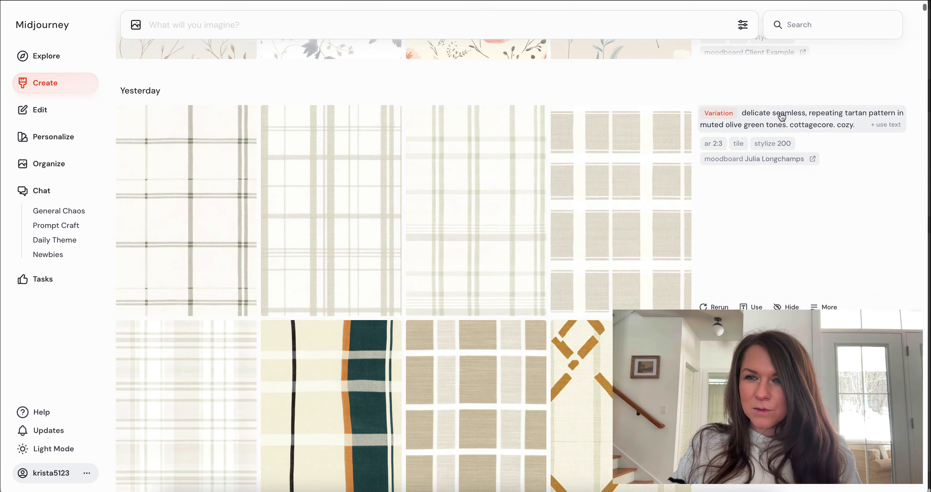
scroll(768, 217, "down", 10)
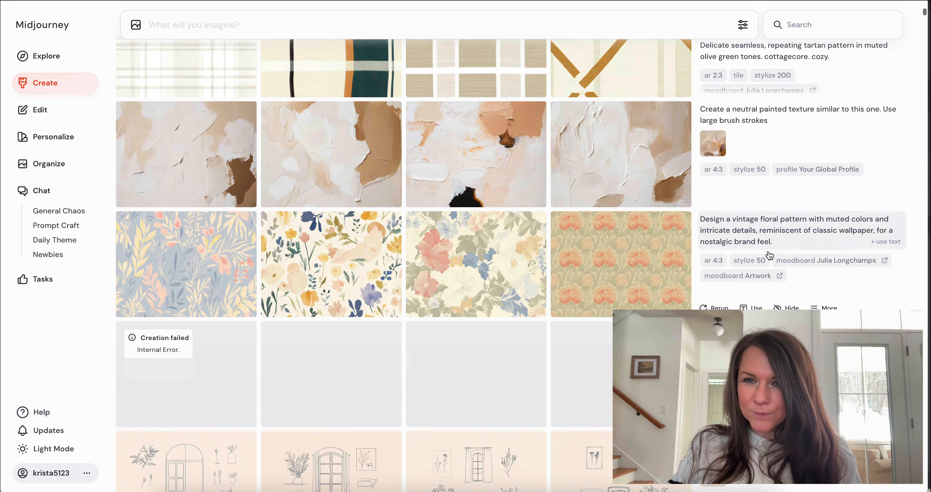
scroll(768, 253, "down", 2)
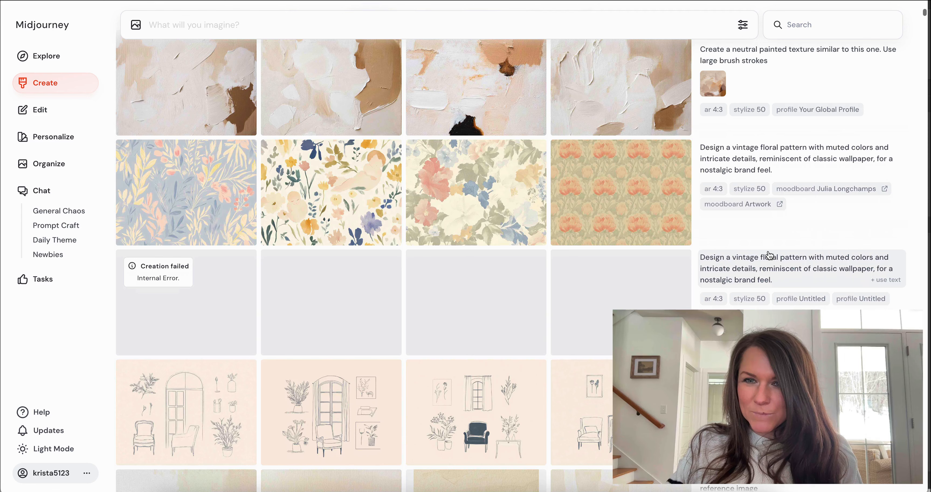
left_click(742, 163)
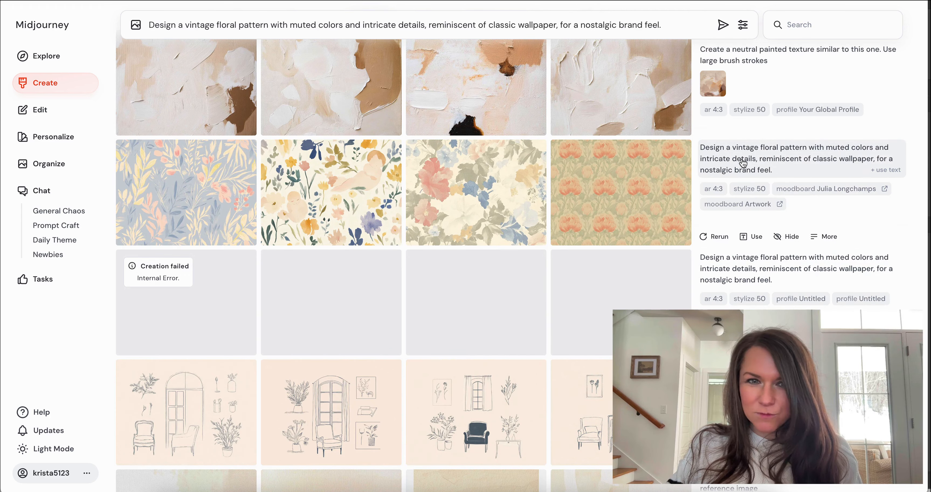
scroll(742, 163, "down", 1)
scroll(743, 163, "down", 10)
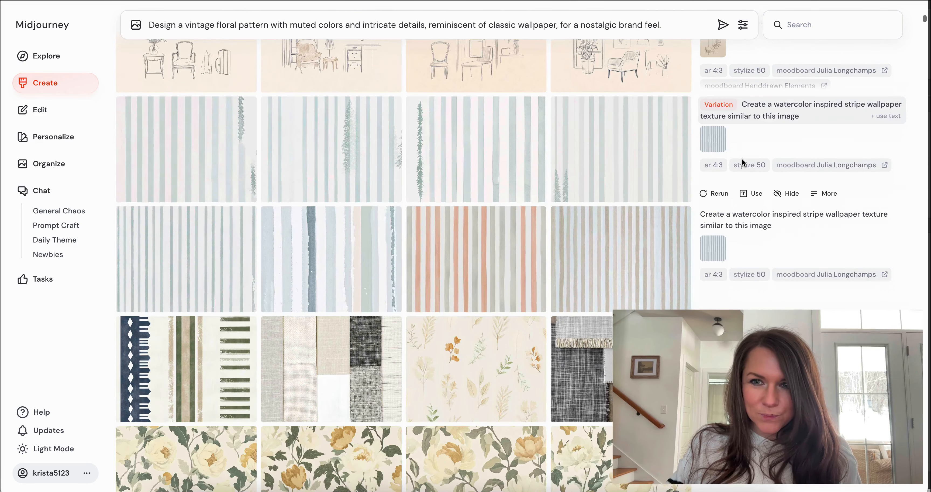
scroll(746, 216, "down", 5)
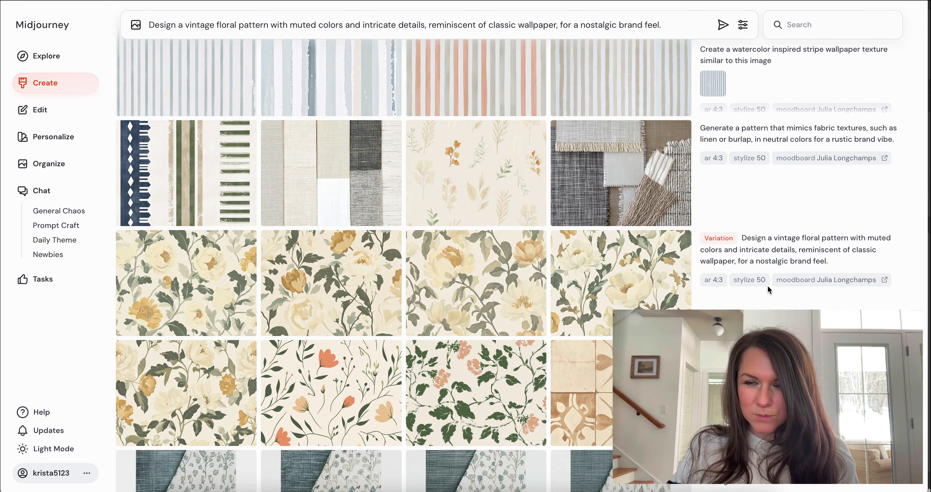
Open the third pale floral pattern in today's newest variation set and download it.
scroll(717, 281, "up", 20)
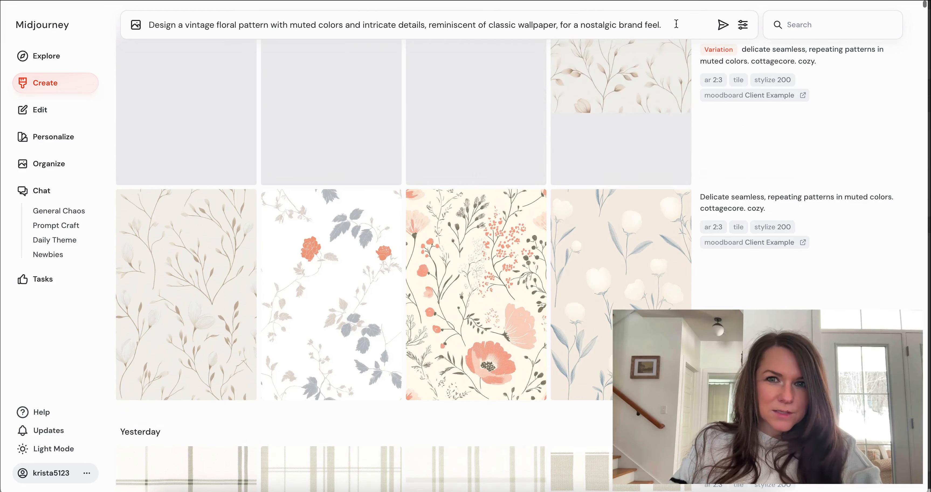
scroll(615, 73, "up", 3)
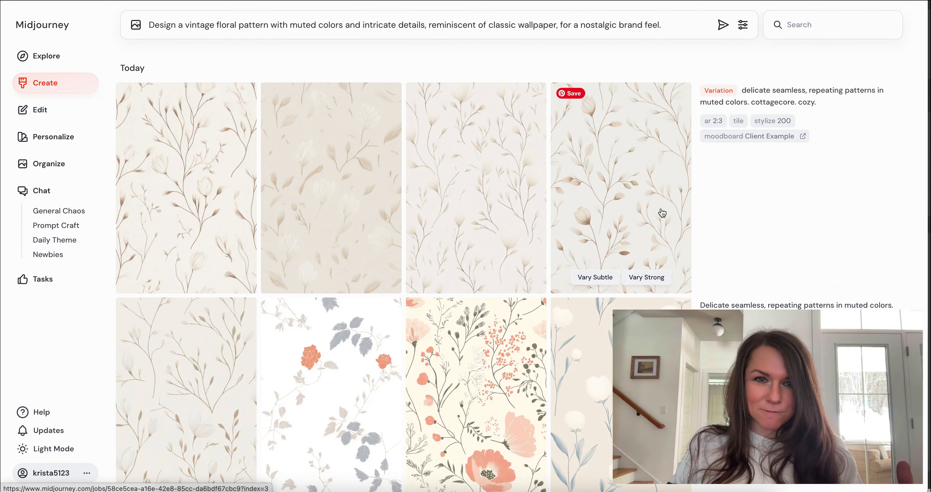
left_click(480, 227)
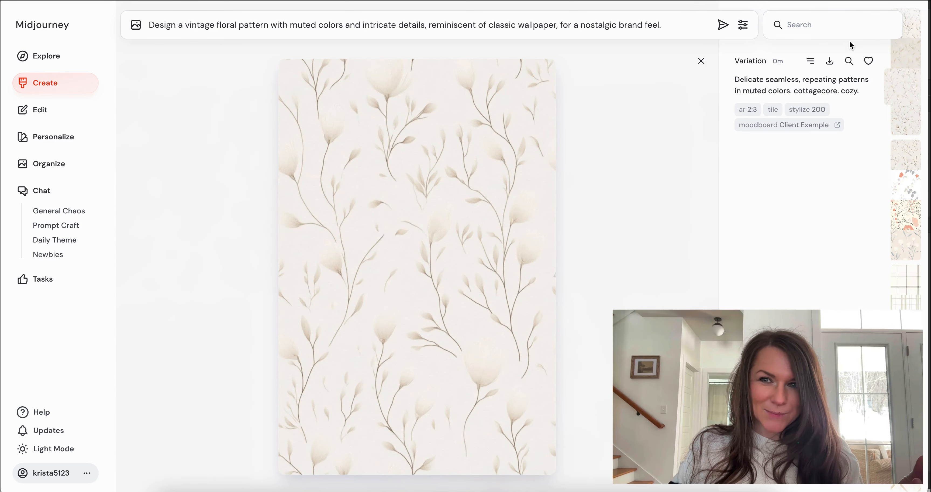
left_click(829, 61)
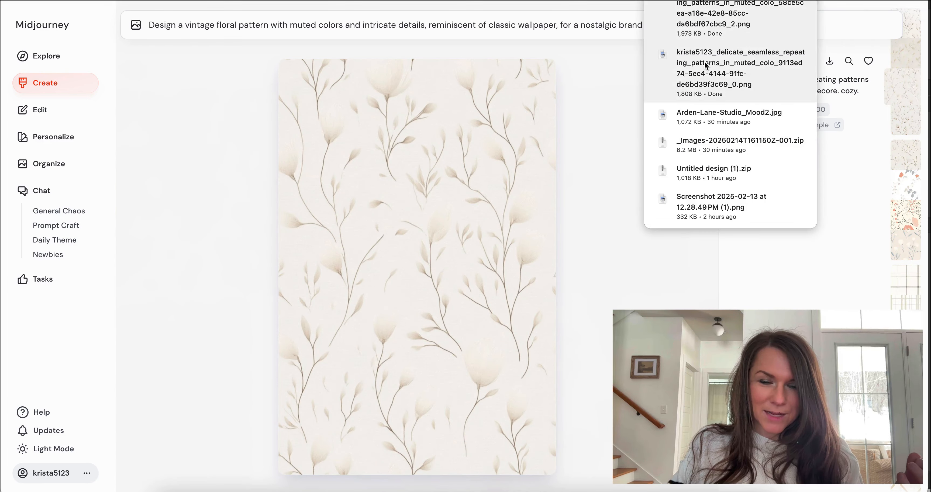
Close the third pattern, view the second beige floral variation enlarged, and return to the creations.
left_click(593, 79)
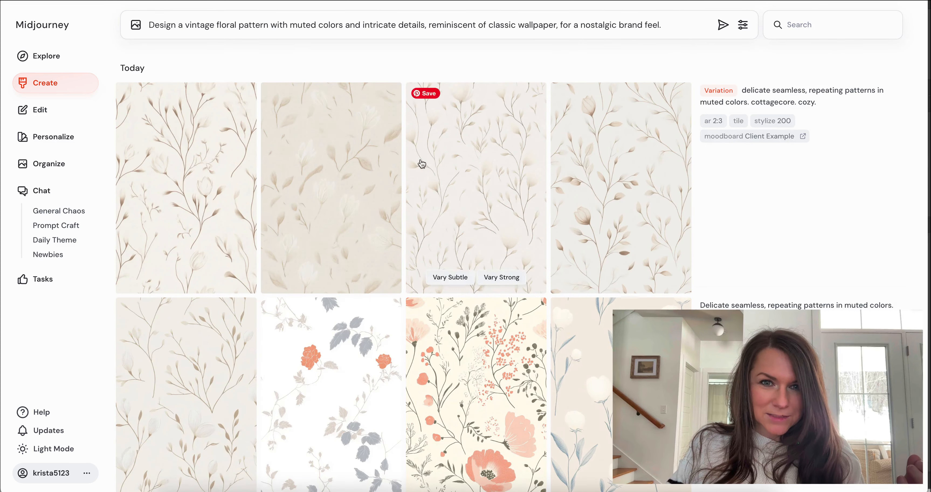
left_click(347, 177)
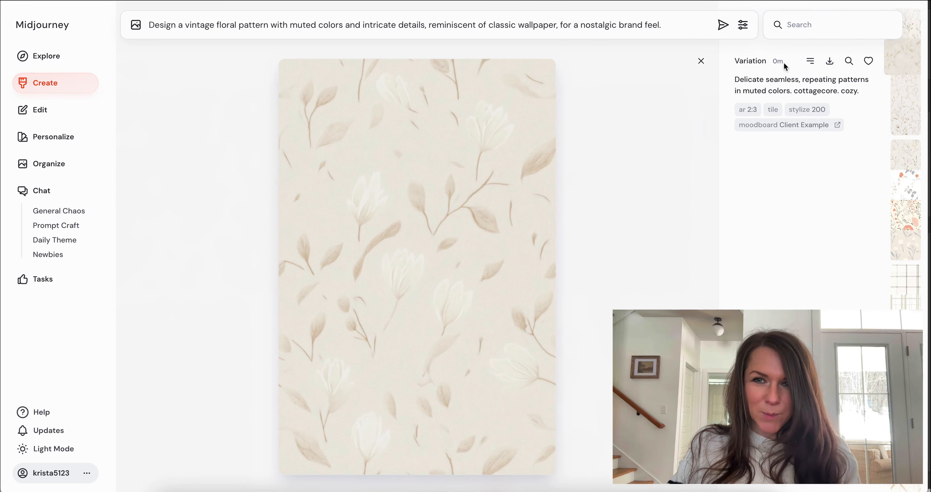
left_click(701, 70)
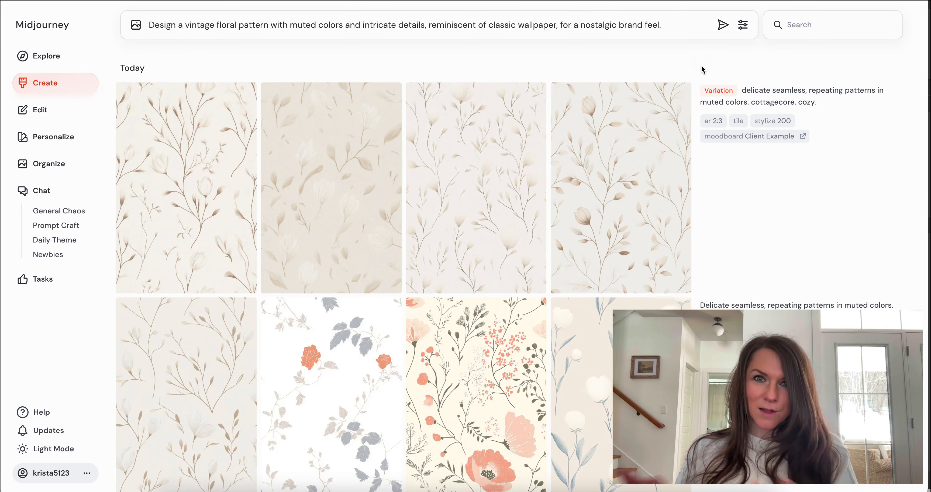
left_click_drag(672, 25, 569, 14)
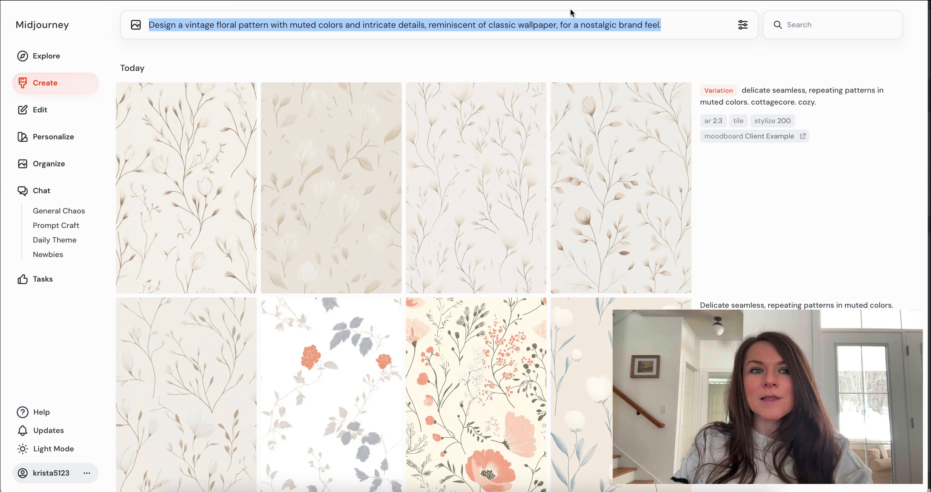
key("BackSpace")
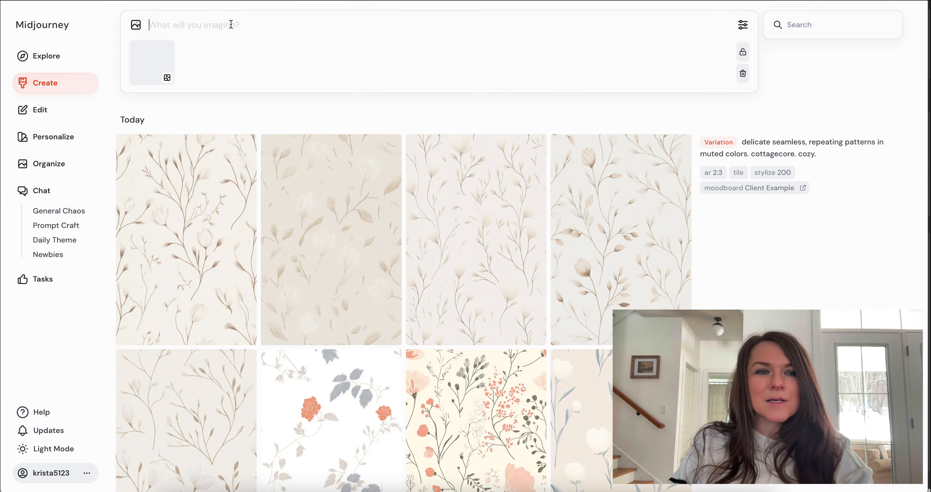
scroll(722, 231, "down", 2)
left_click_drag(227, 109, 165, 59)
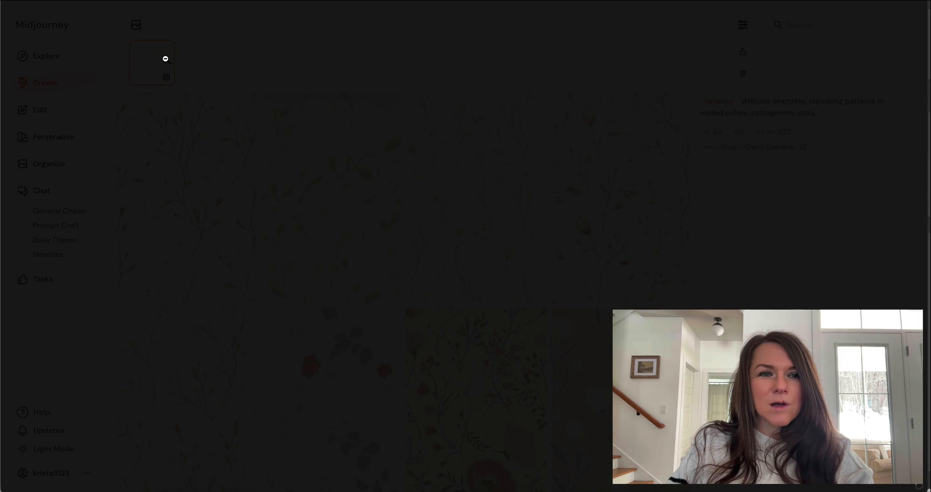
left_click_drag(402, 76, 464, 247)
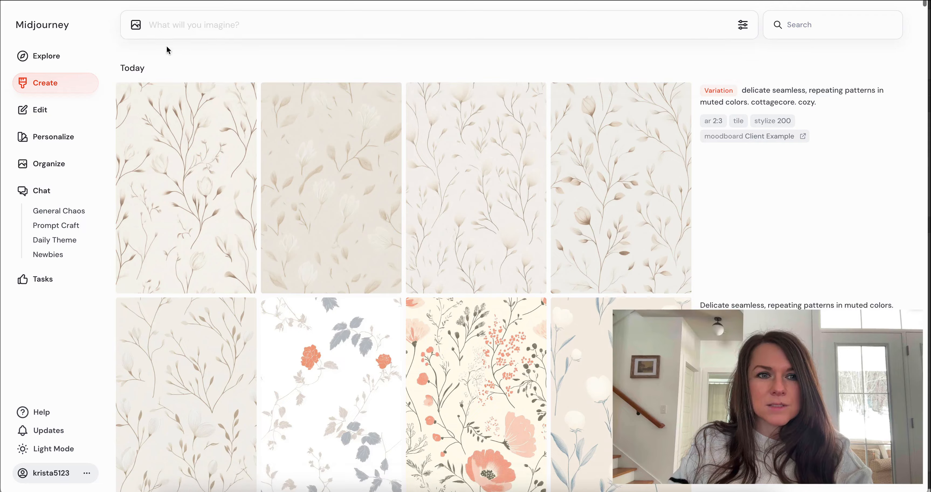
Reuse the earlier vintage floral pattern prompt text and append "using this wallpaper as inspiration." followed by a blank line.
scroll(762, 213, "down", 15)
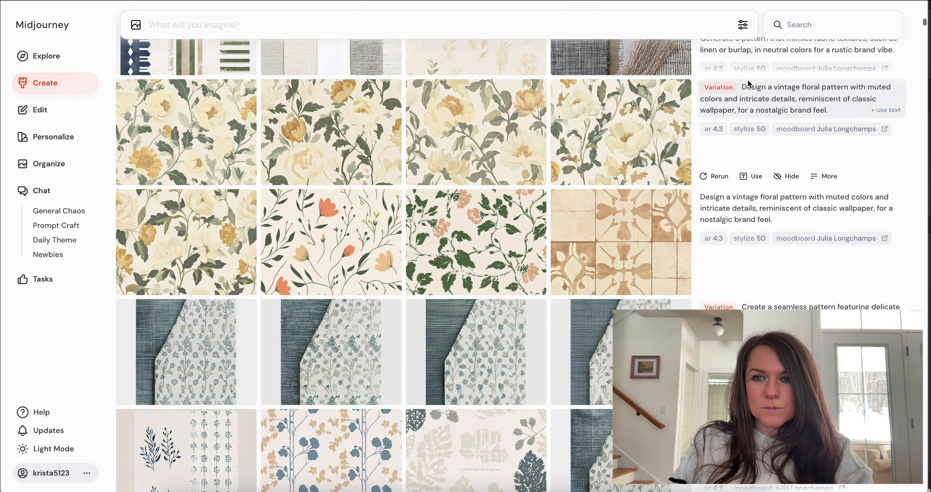
left_click(885, 110)
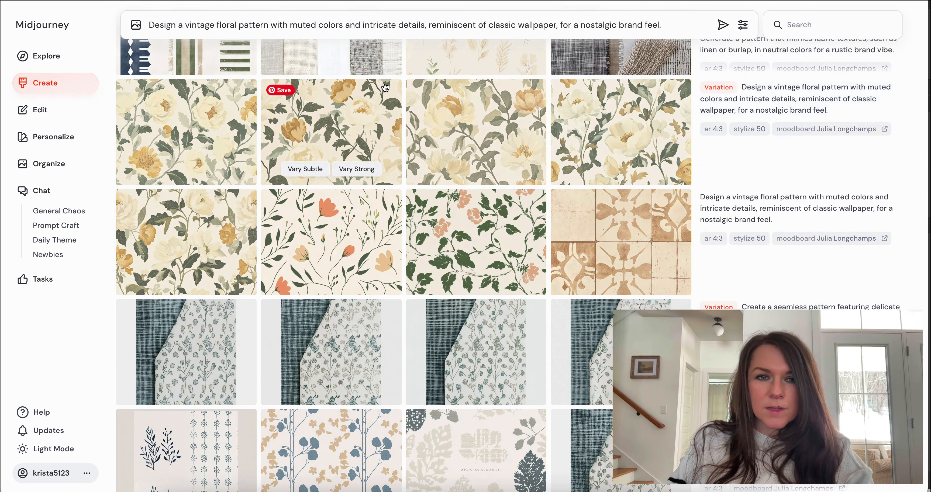
scroll(322, 151, "up", 5)
left_click(449, 19)
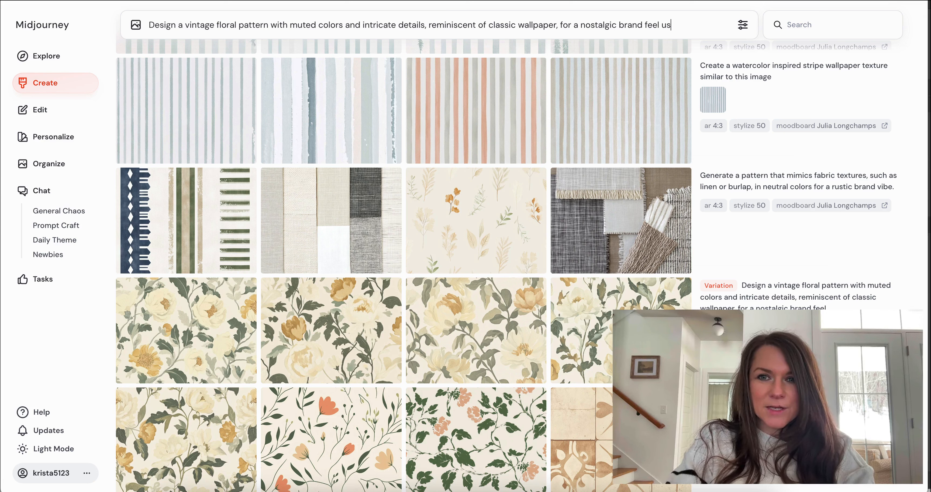
type("ing ")
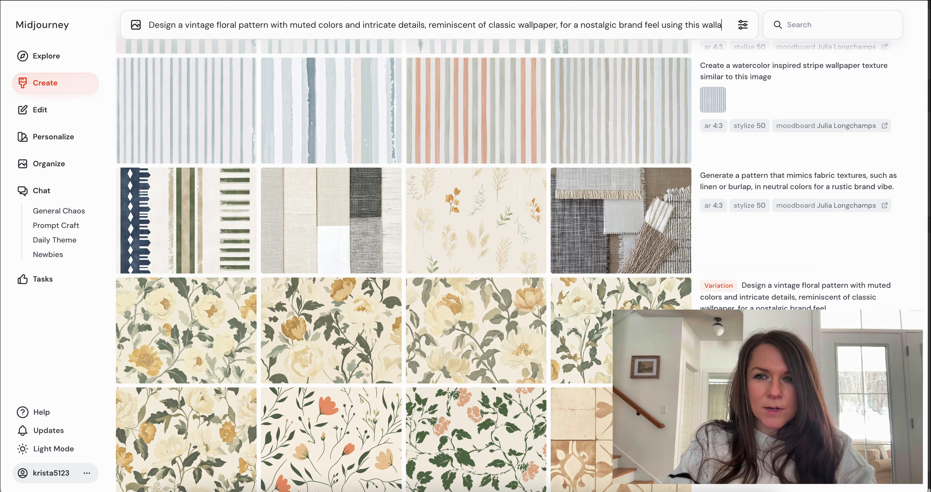
type("this wallpaer as")
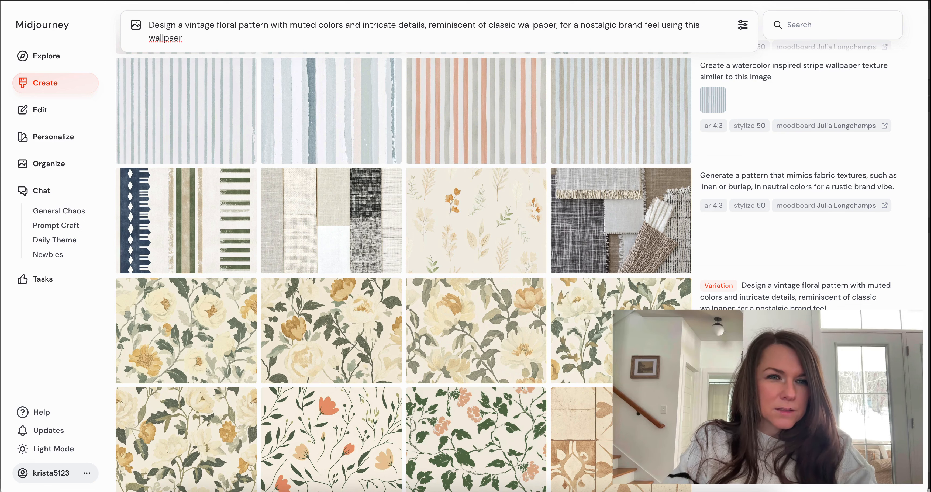
key("BackSpace")
key("BackSpace")
type("ap")
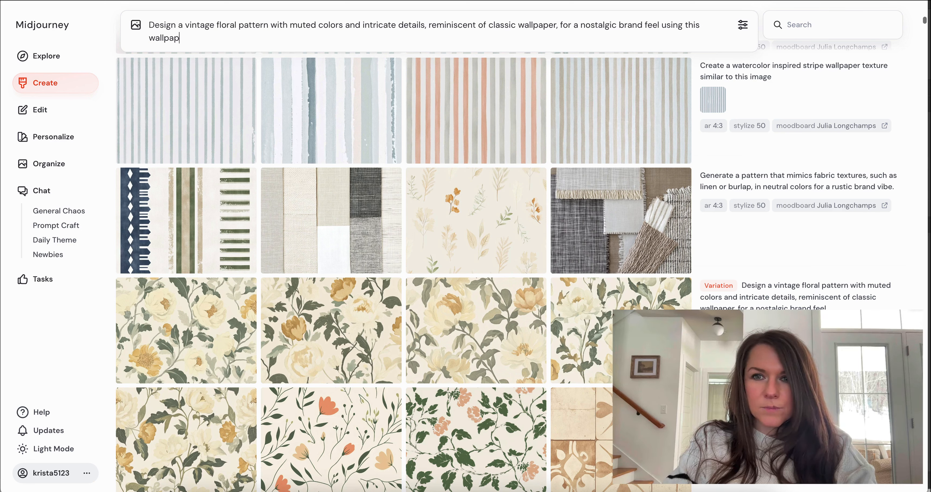
type("er as insp")
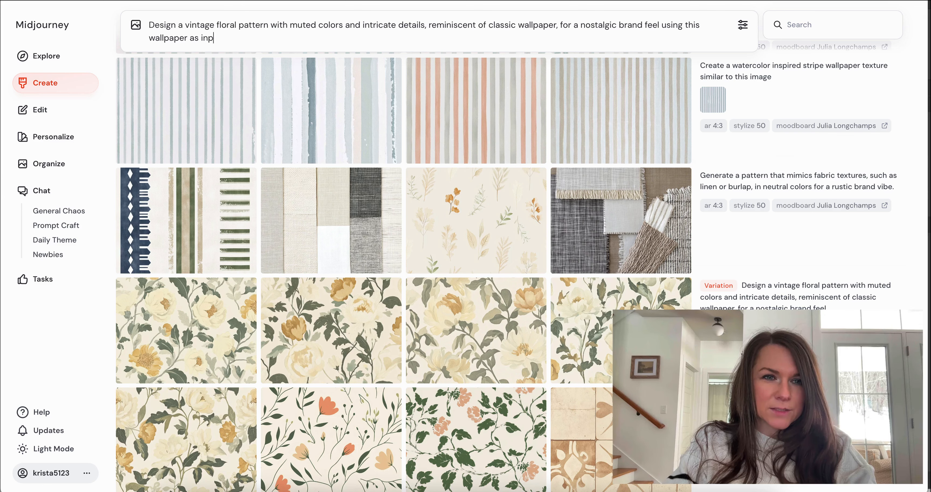
type("iration.")
key("shift+Return")
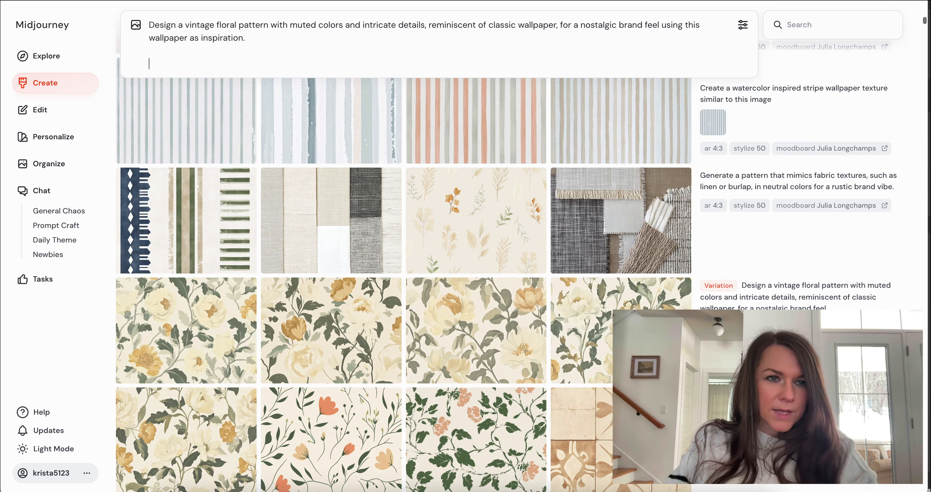
Switch to Finder and preview several of today's wallpaper images on the Desktop to choose a reference.
left_click(162, 489)
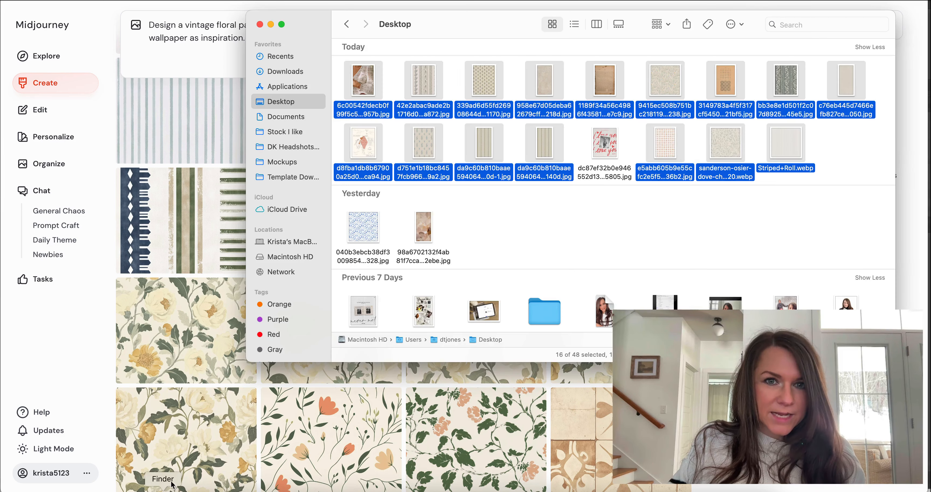
left_click(464, 213)
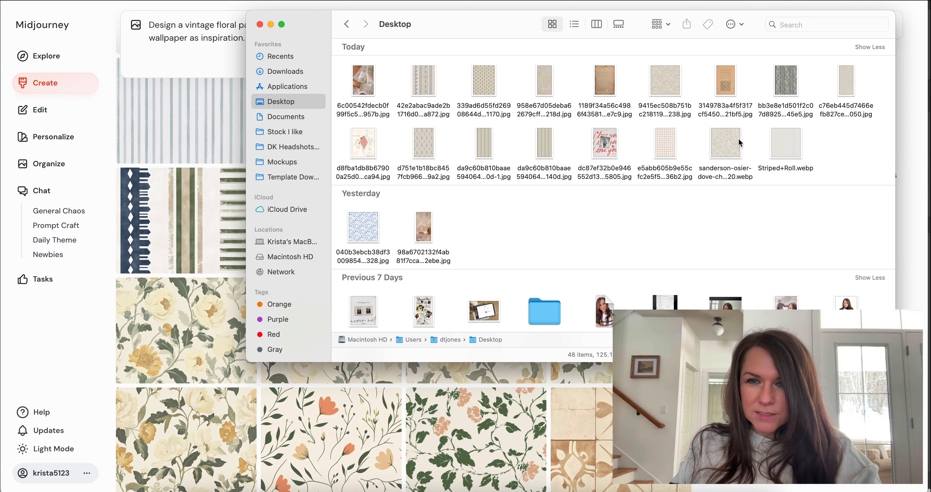
left_click(432, 84)
key("space")
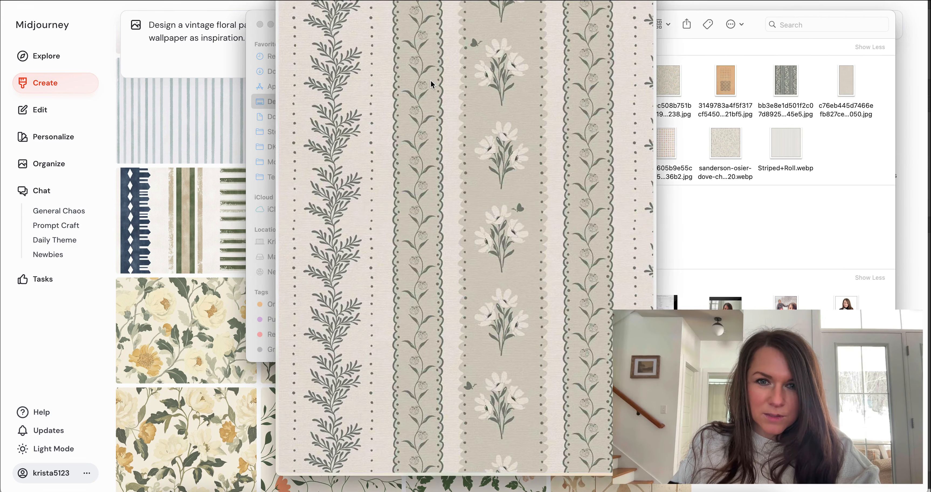
key("space")
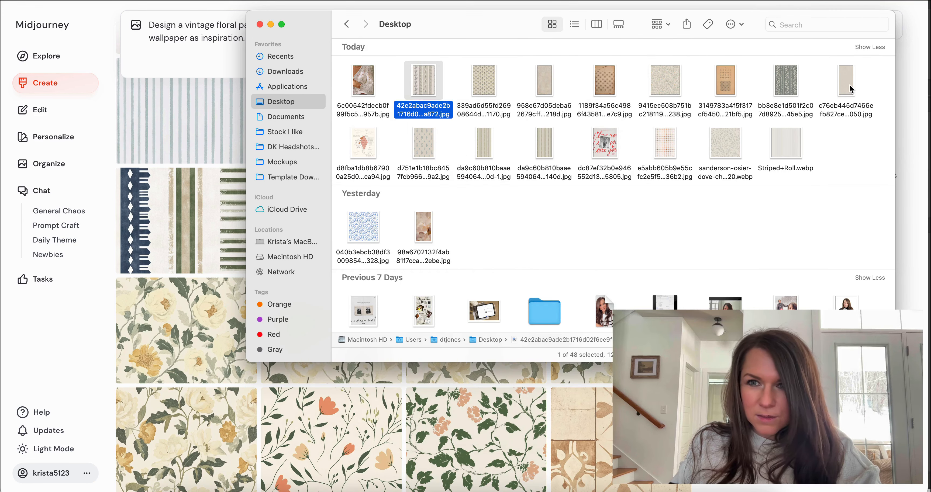
left_click(850, 83)
key("space")
left_click(786, 145)
key("space")
left_click(735, 146)
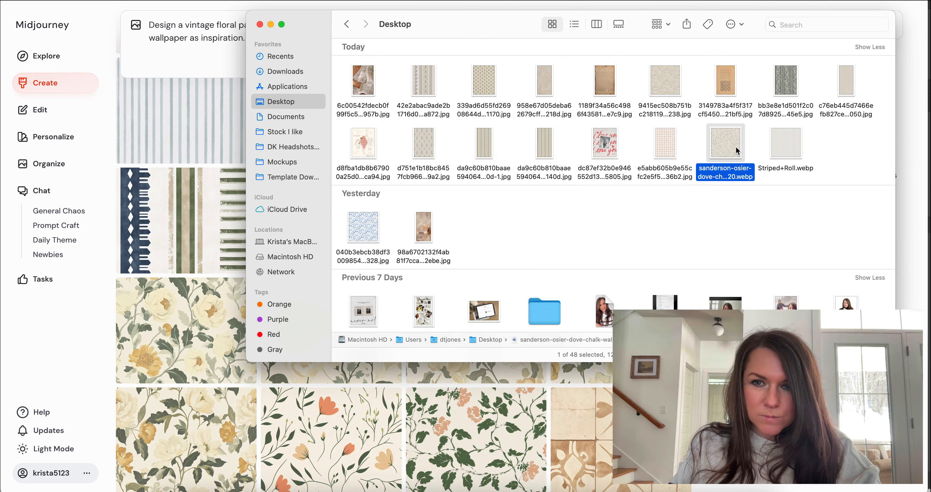
key("space")
key("Left")
key("Left")
key("space")
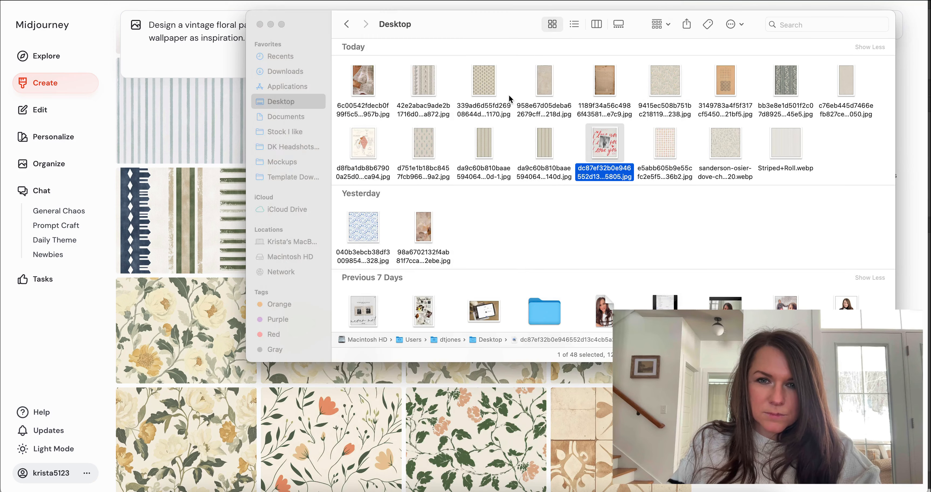
Attach the green floral stripe wallpaper image from the Desktop to the prompt and generate the images.
left_click_drag(435, 80, 207, 57)
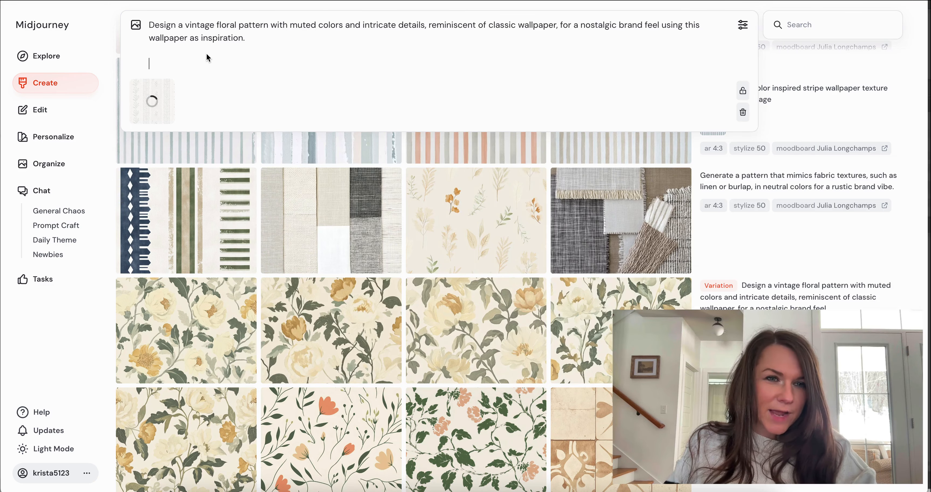
key("Return")
scroll(623, 362, "down", 10)
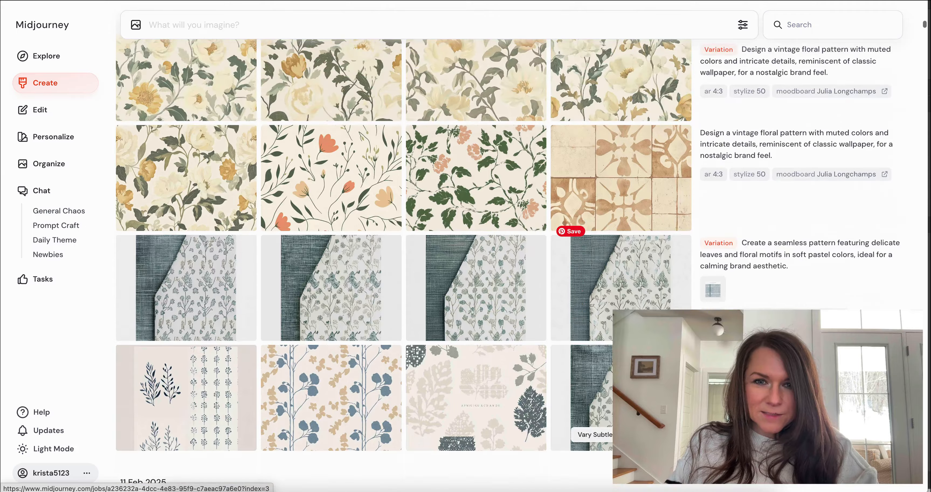
Reuse the prompt text "Create a neutral painted texture similar to this one. Use large brush strokes" and attach the plain beige texture image from the Desktop.
scroll(623, 361, "up", 18)
scroll(623, 362, "up", 6)
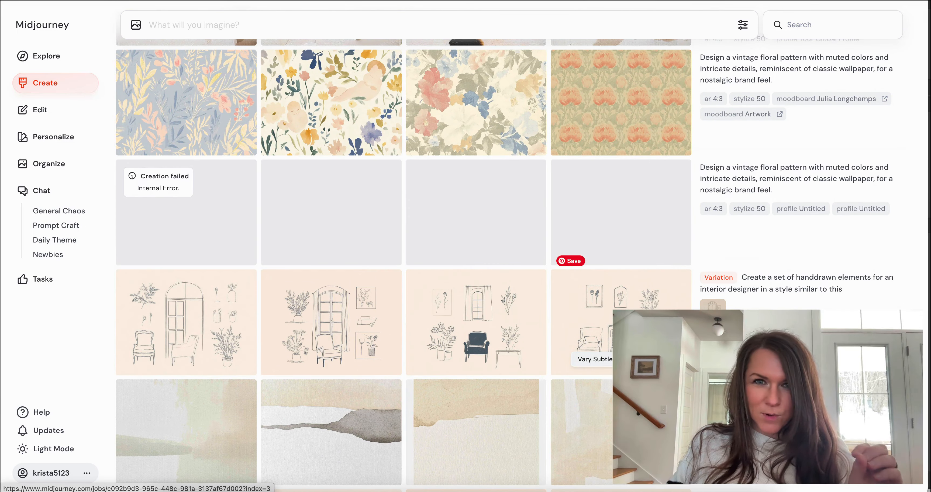
scroll(623, 361, "up", 6)
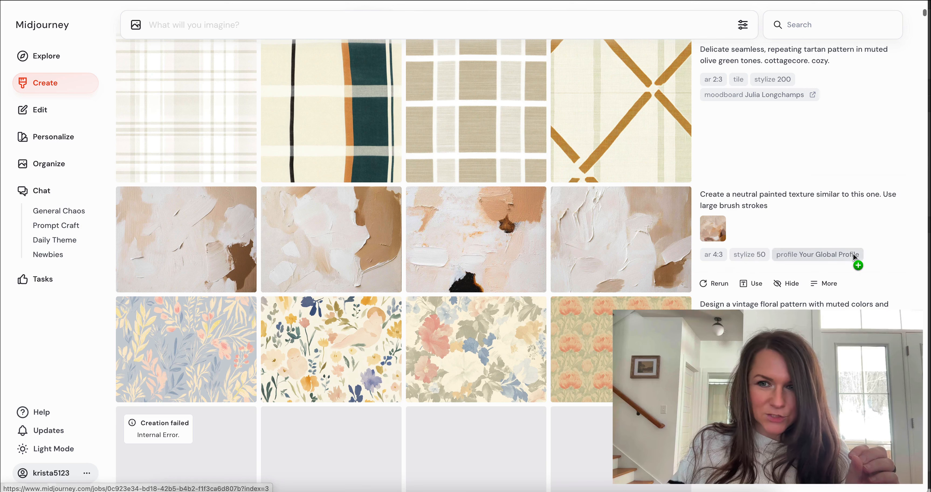
left_click(762, 200)
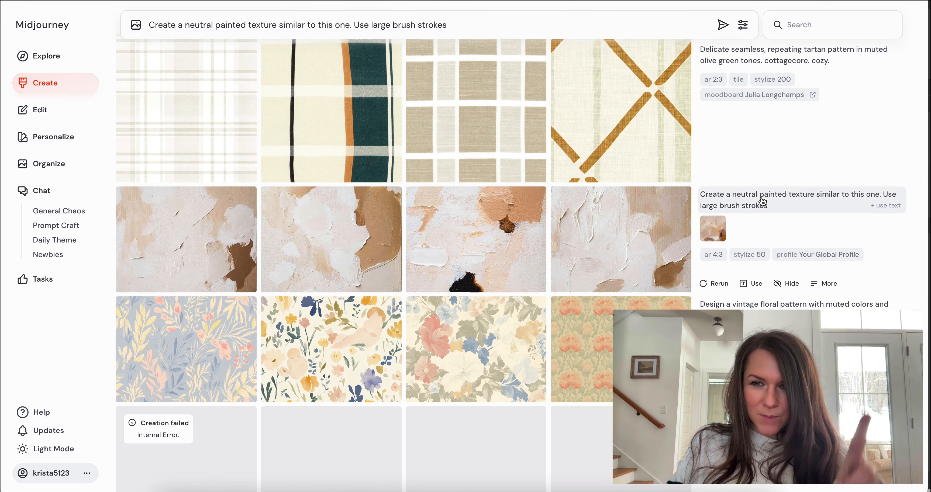
scroll(331, 252, "up", 4)
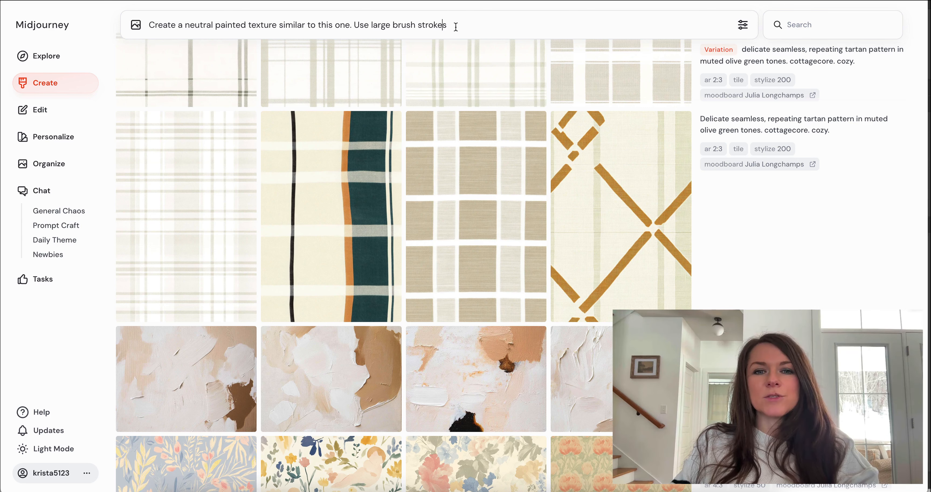
left_click(449, 23)
key("shift+Return")
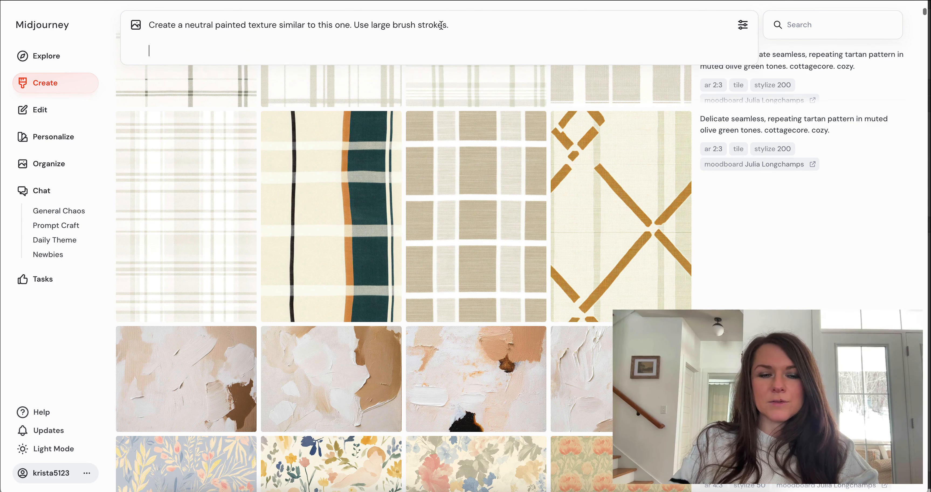
left_click(162, 490)
left_click_drag(465, 217, 434, 39)
Replace the brush strokes sentence with one asking for a look "reminiscent of old stucco" and generate the images.
key("BackSpace")
key("BackSpace")
key("BackSpace")
key("BackSpace")
key("BackSpace")
key("BackSpace")
key("BackSpace")
key("BackSpace")
key("BackSpace")
key("BackSpace")
key("BackSpace")
key("BackSpace")
key("BackSpace")
key("BackSpace")
key("BackSpace")
key("BackSpace")
key("BackSpace")
key("BackSpace")
key("BackSpace")
key("BackSpace")
type("It should be reminiscent of old")
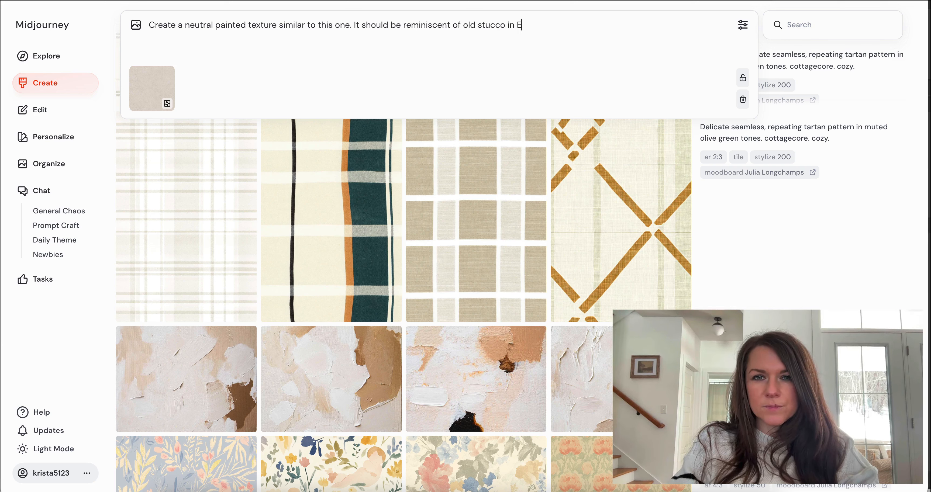
key("Return")
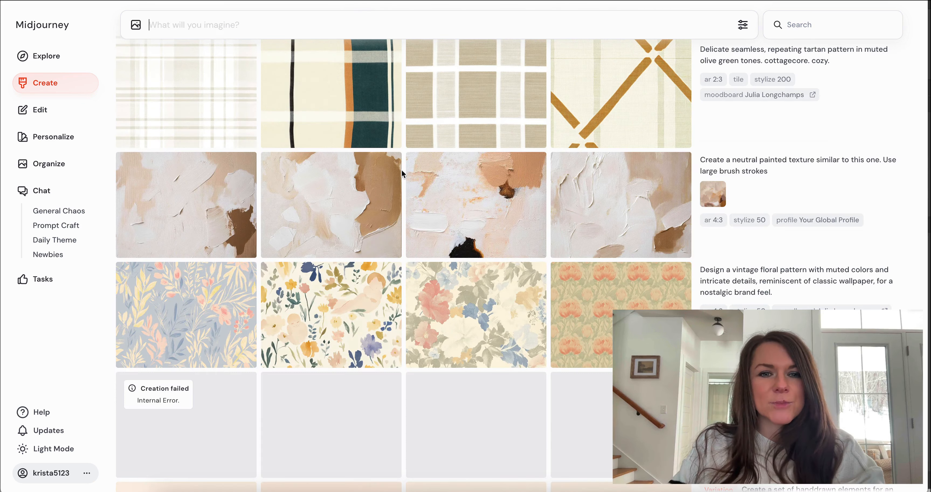
Reuse the prompt text of yesterday's muted olive green tartan pattern variation and add blank lines below it.
scroll(448, 223, "up", 5)
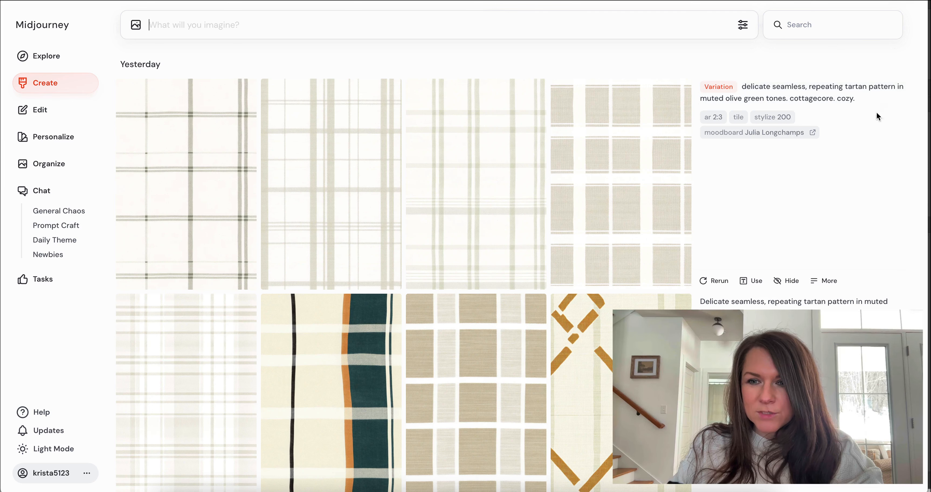
scroll(849, 123, "up", 1)
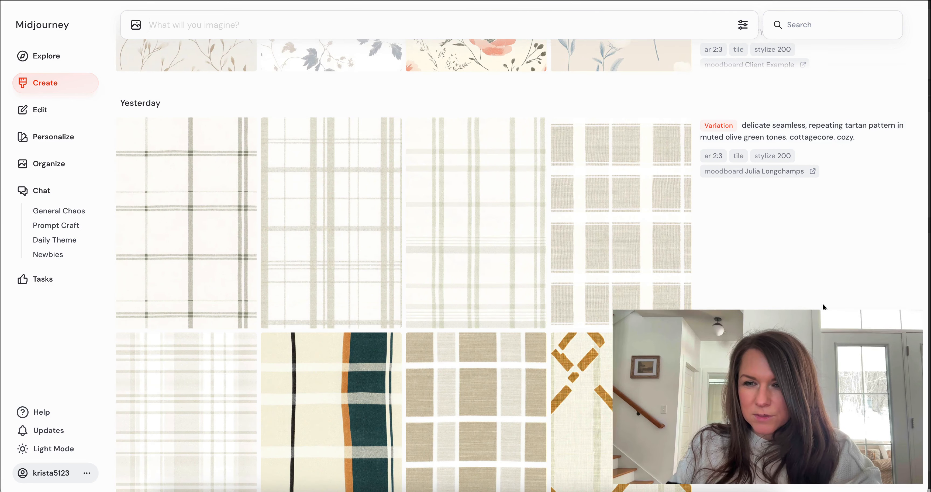
left_click(886, 137)
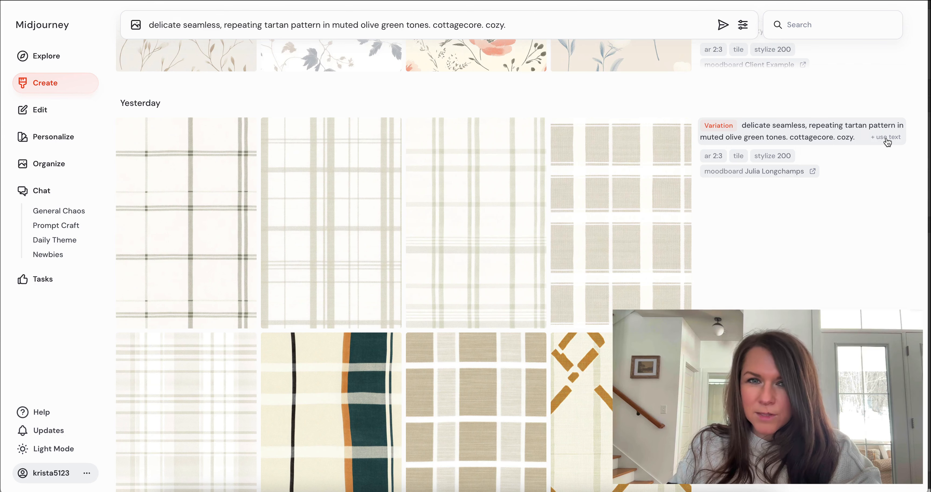
key("shift+Return")
key("shift+Return")
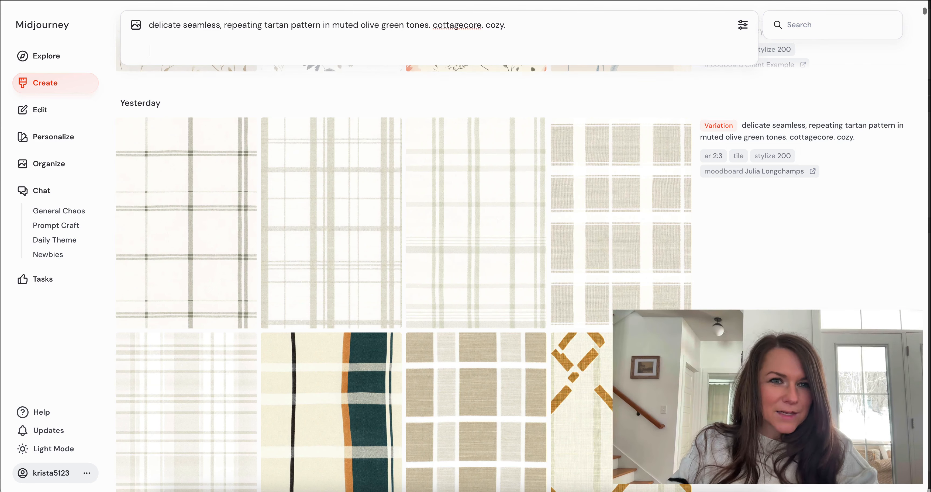
Preview the small repeating floral wallpaper image on the Desktop in Finder and attach it to the Midjourney prompt.
left_click(162, 489)
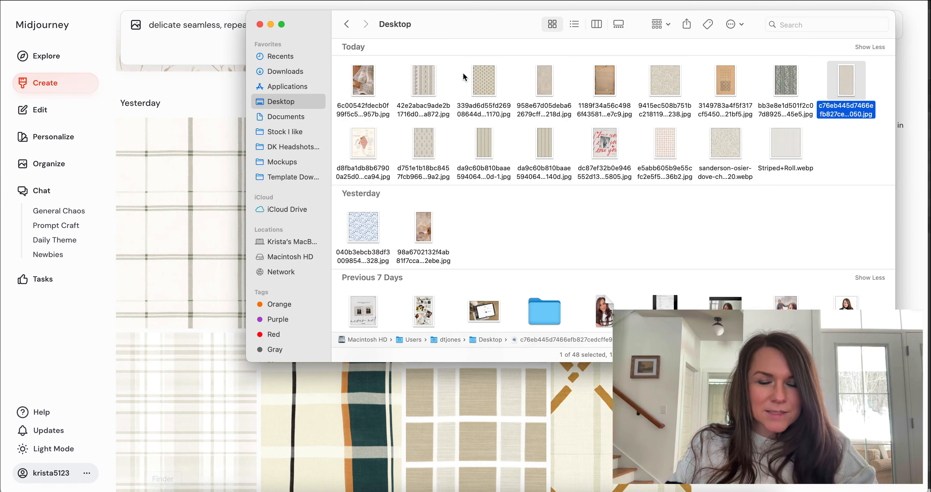
left_click(484, 90)
key("space")
key("space")
left_click_drag(484, 90, 155, 79)
Replace "tartan" with "vintage floral" in the prompt and generate the images.
double_click(273, 24)
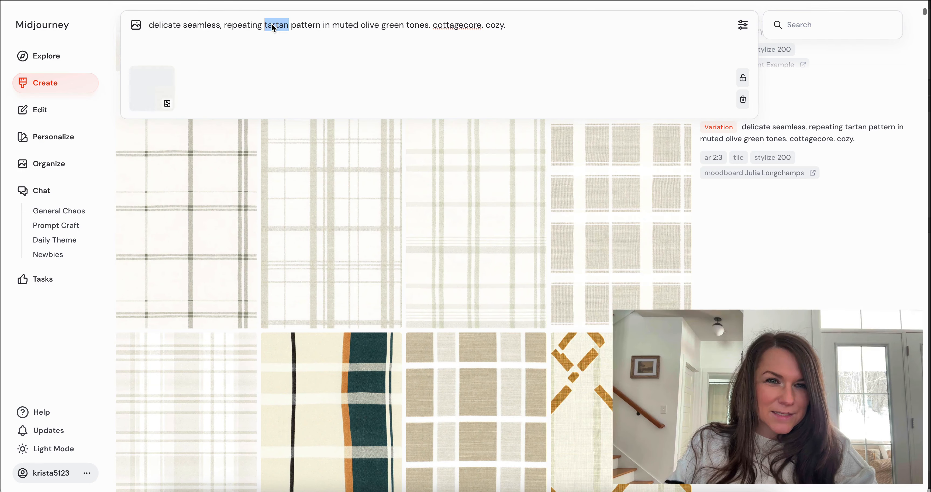
key("BackSpace")
type("flora")
key("BackSpace")
key("BackSpace")
key("BackSpace")
key("BackSpace")
key("BackSpace")
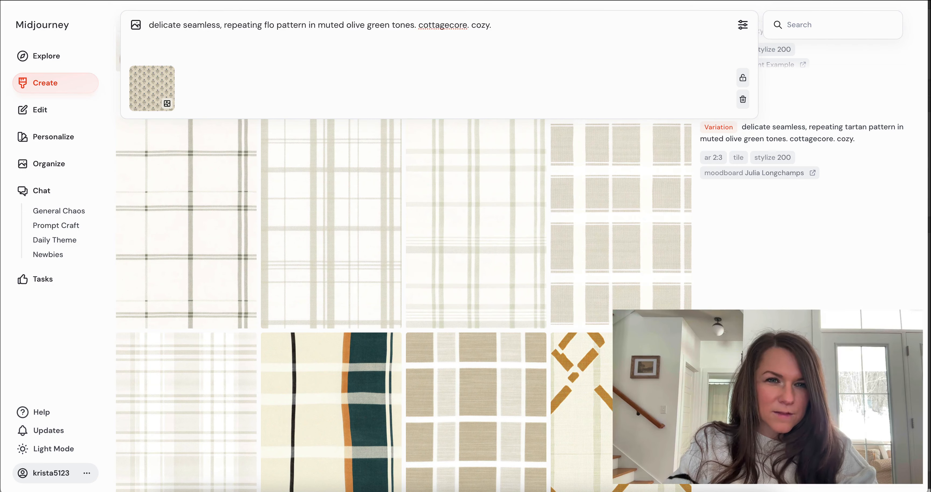
type("vintage floral")
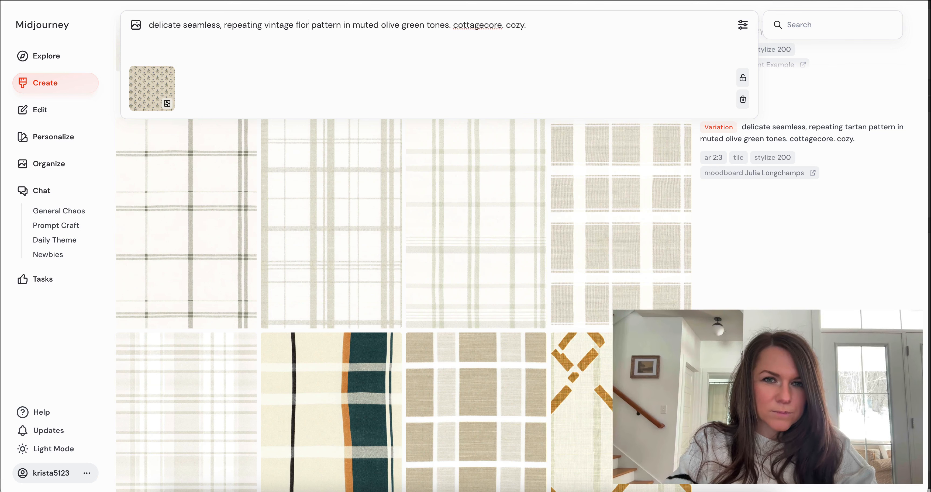
key("Return")
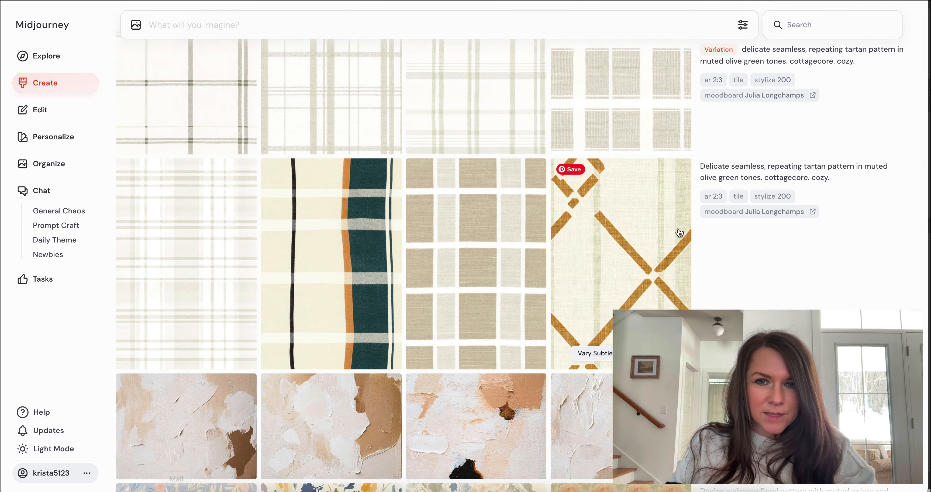
Download stucco textures from the new neutral set, including the third image and the second one with peach patches.
scroll(679, 234, "up", 15)
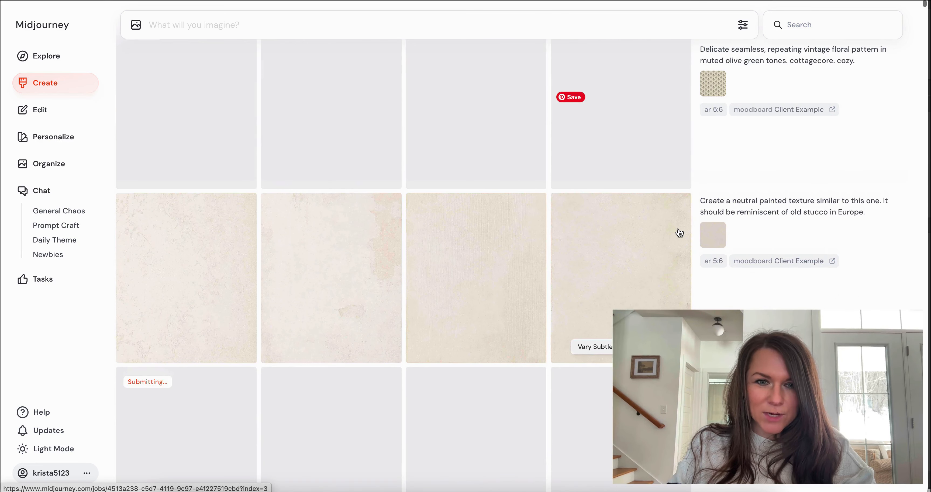
scroll(266, 268, "down", 3)
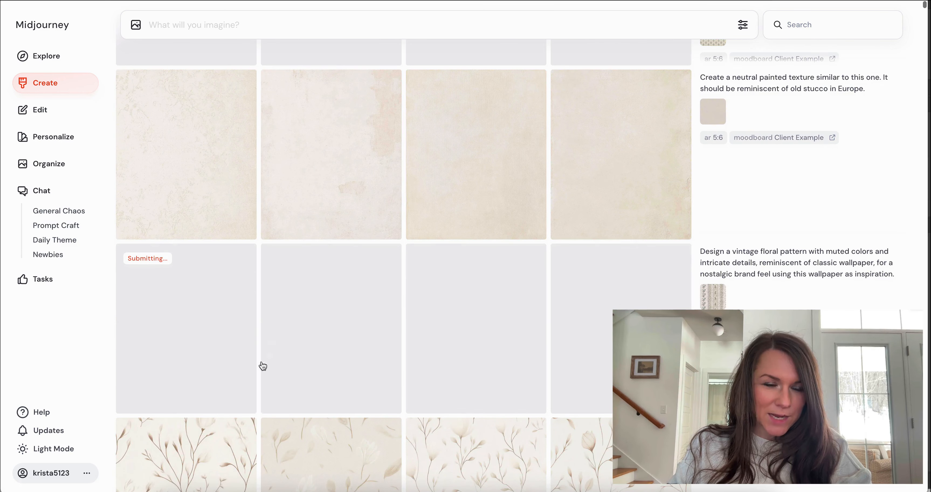
left_click(516, 174)
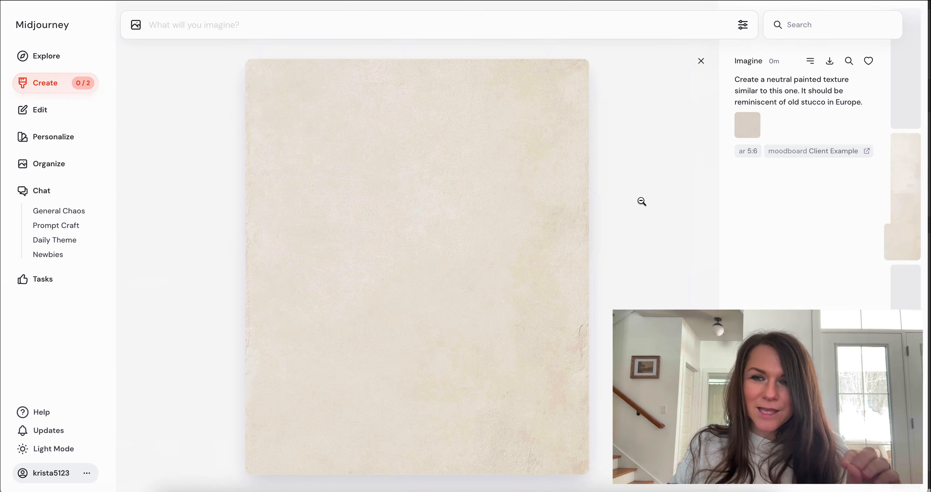
left_click(830, 60)
left_click(701, 61)
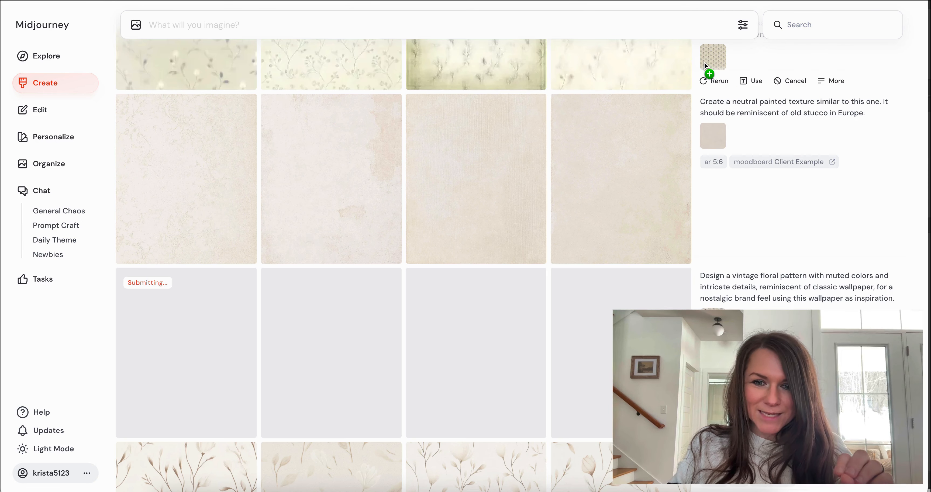
left_click(310, 177)
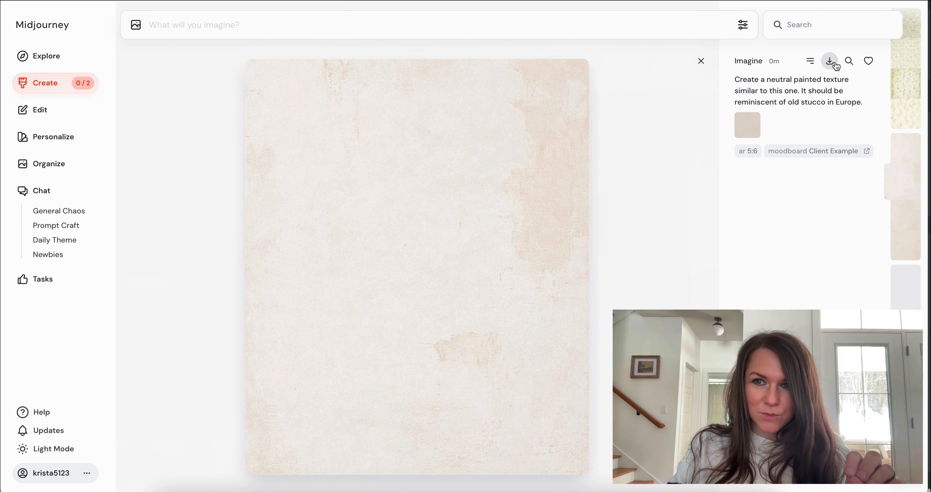
left_click(701, 61)
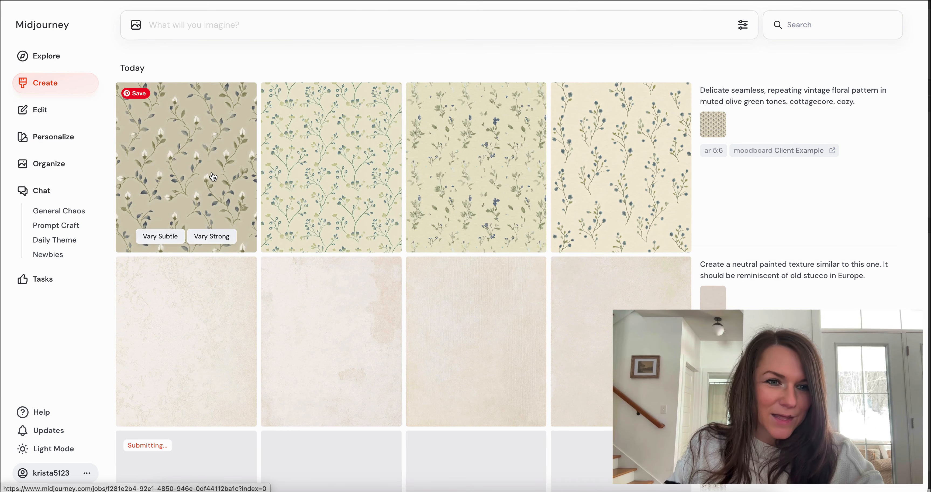
Download the fourth vintage floral image, with blue sprigs on cream, and create a variation of it.
left_click(610, 137)
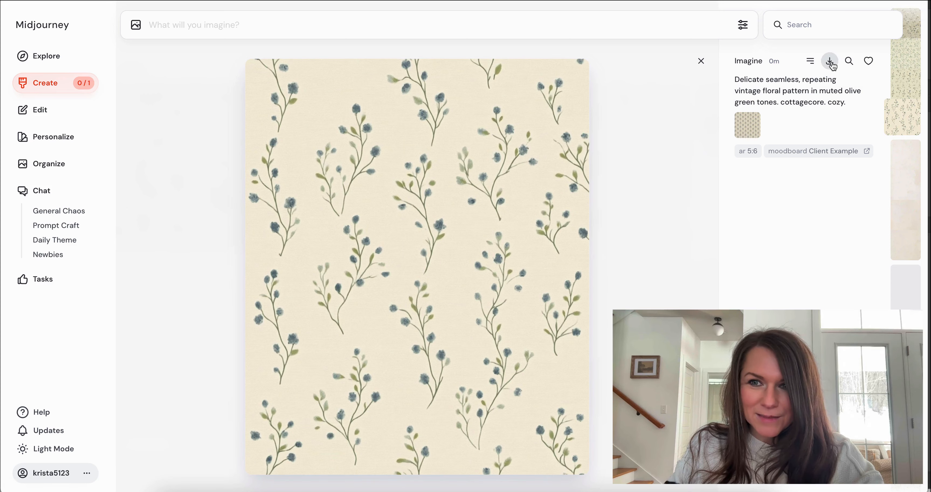
left_click(830, 63)
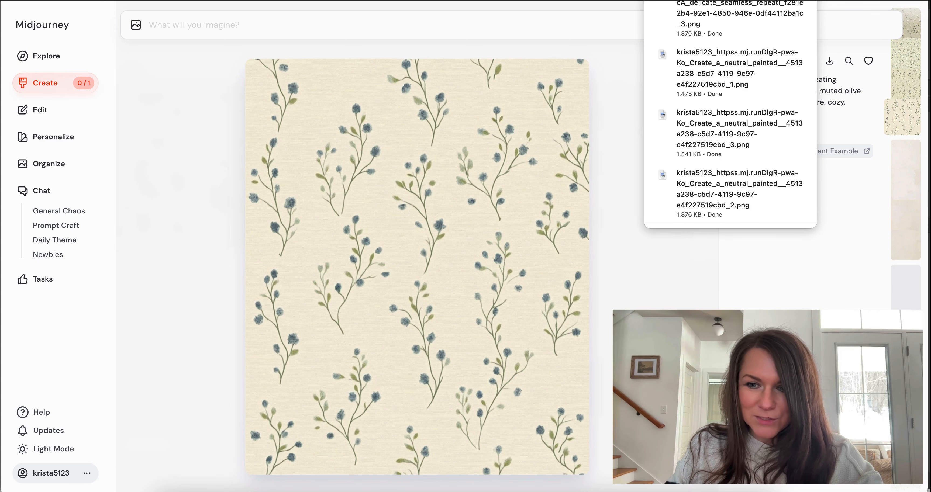
left_click(804, 383)
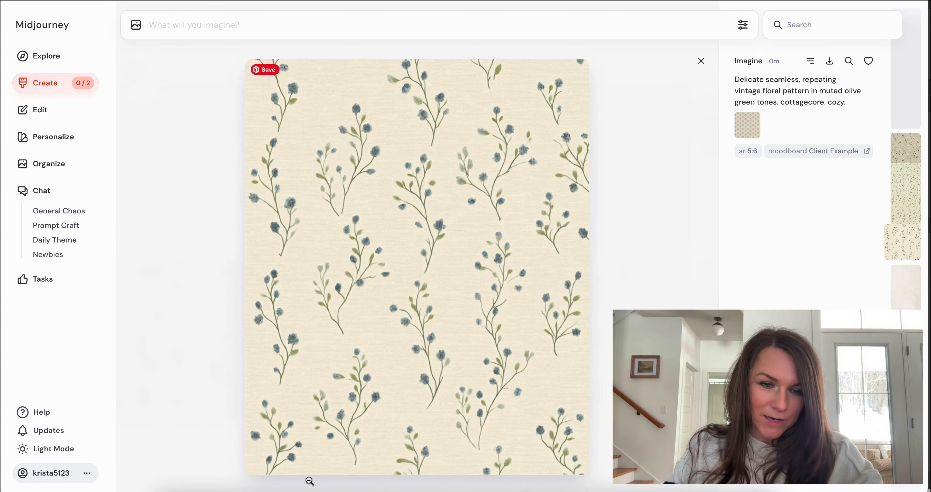
Switch to Finder and preview today's Desktop wallpaper and texture images to choose another reference, then return to Midjourney.
left_click(164, 490)
left_click(415, 88)
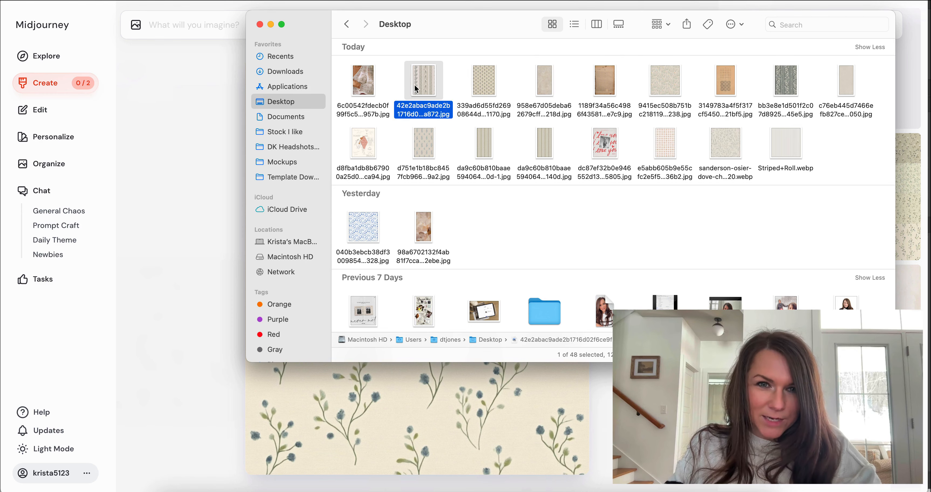
key("space")
key("space")
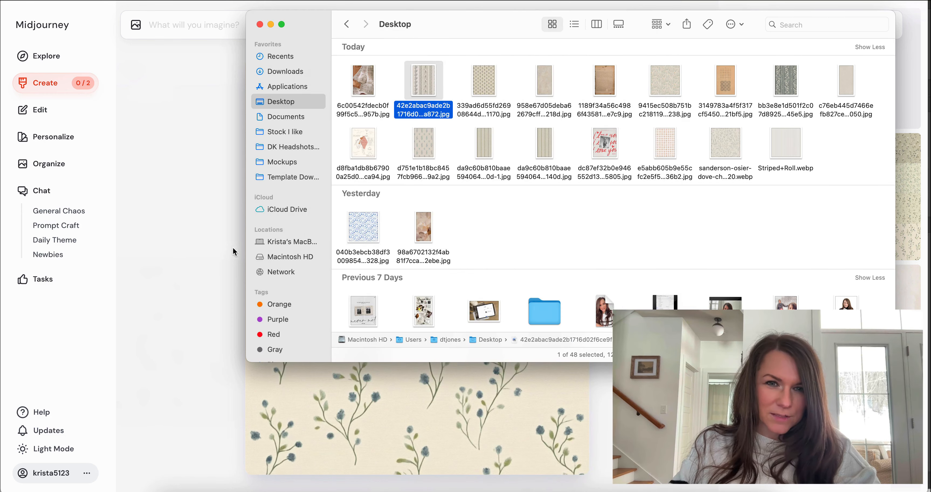
key("space")
key("Right")
key("Right")
key("Right")
key("Right")
key("Right")
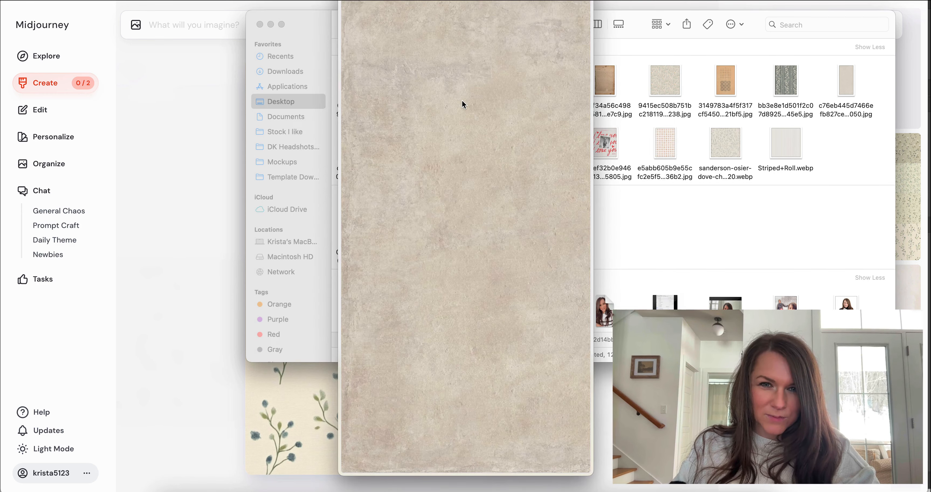
key("Right")
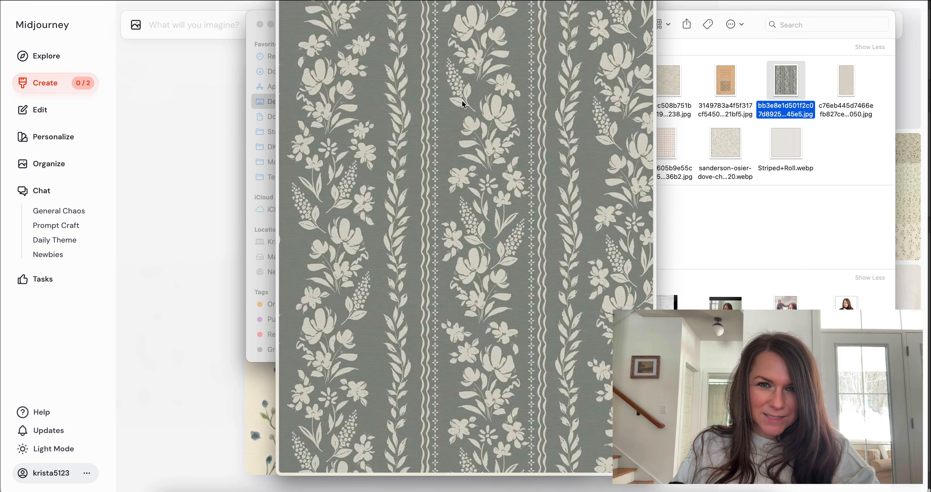
key("Right")
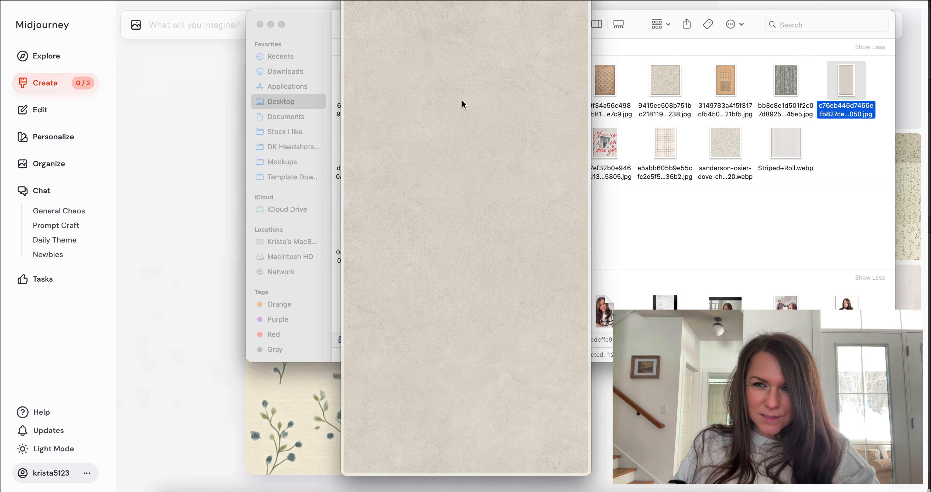
key("Down")
key("Left")
key("Right")
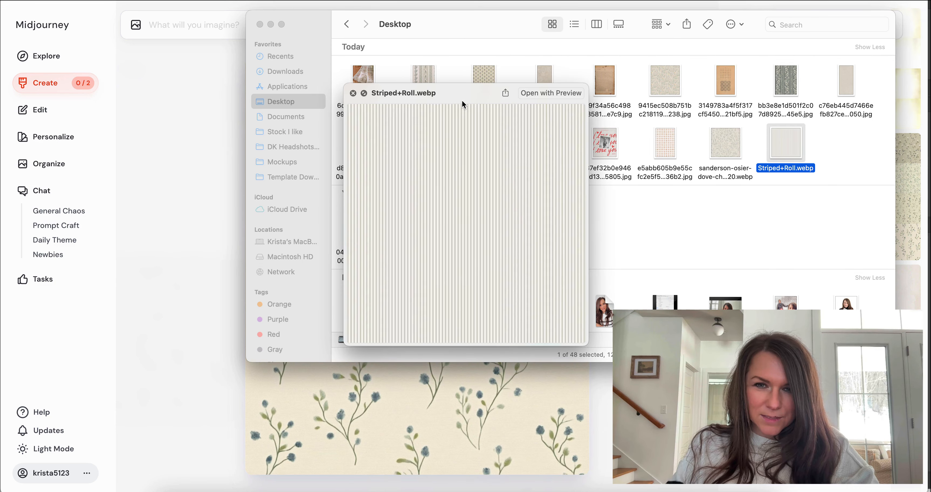
key("Left")
key("Left")
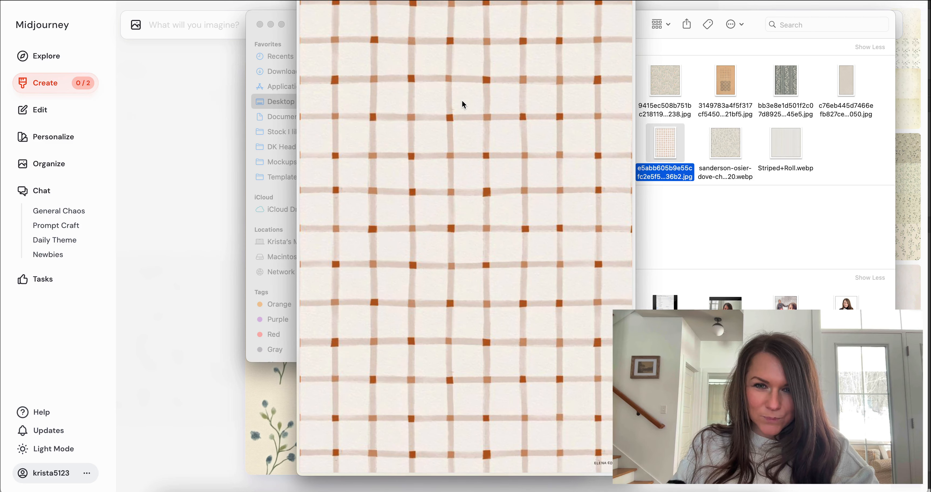
key("space")
left_click(110, 273)
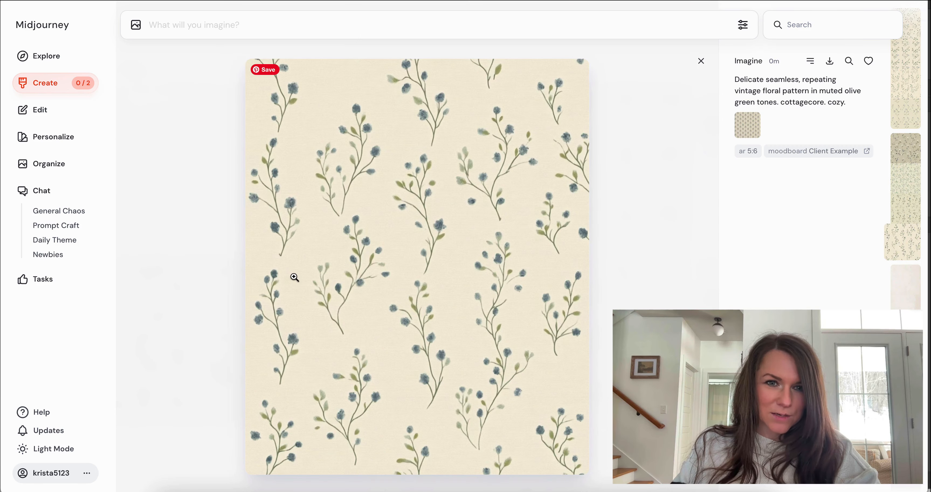
Reuse yesterday's olive green tartan prompt text, attach the orange grid check image from the Desktop, and generate the images.
left_click(37, 84)
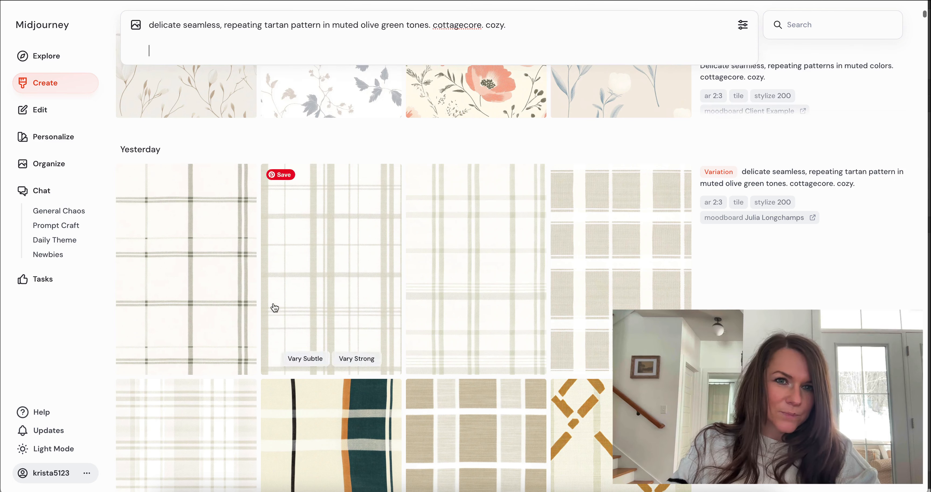
left_click(163, 490)
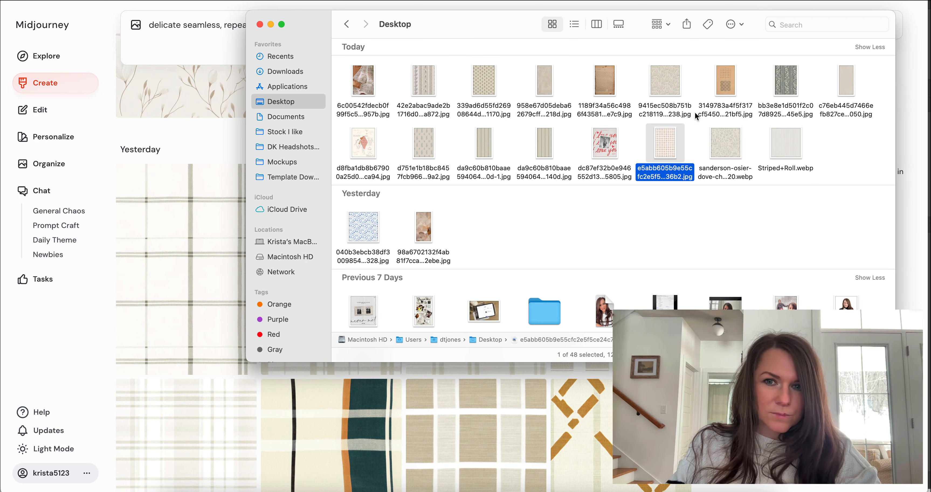
left_click_drag(668, 149, 184, 42)
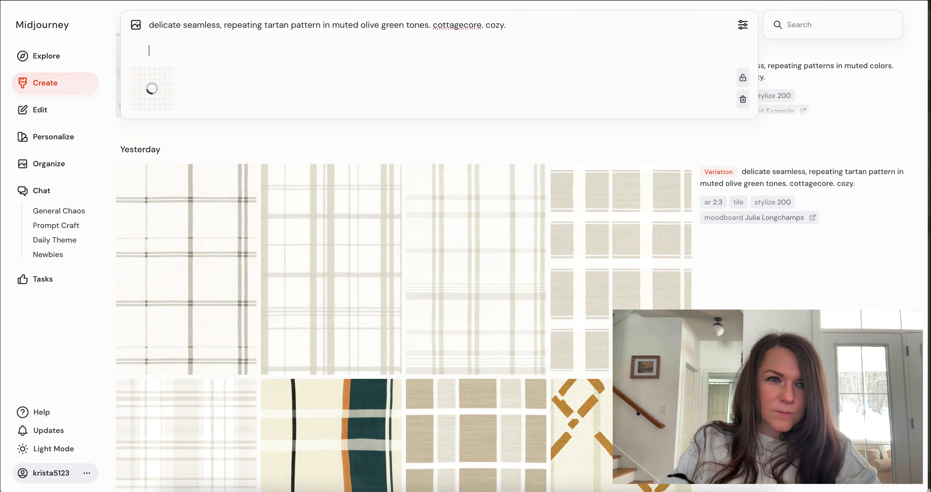
scroll(523, 306, "down", 5)
scroll(524, 306, "up", 15)
scroll(524, 307, "up", 8)
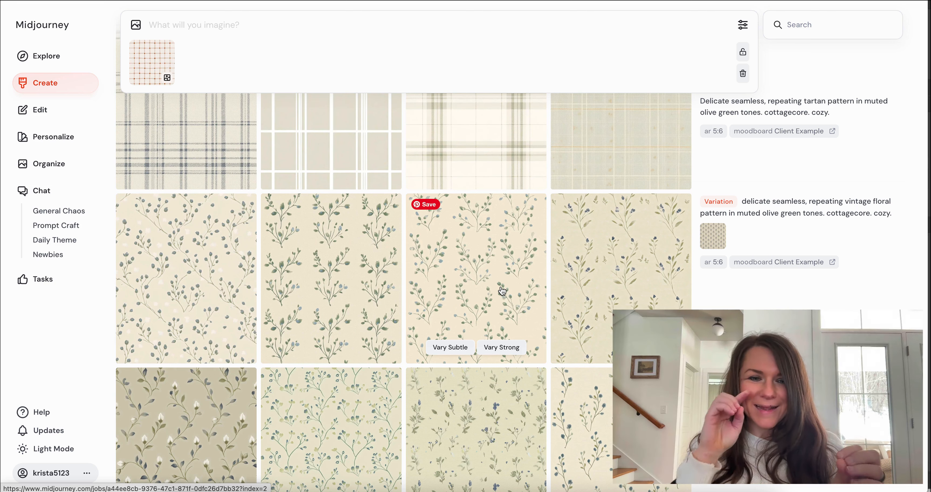
Download the first tartan image, the blue-grey plaid on cream, create a variation of it, and return to the creations.
scroll(501, 291, "up", 3)
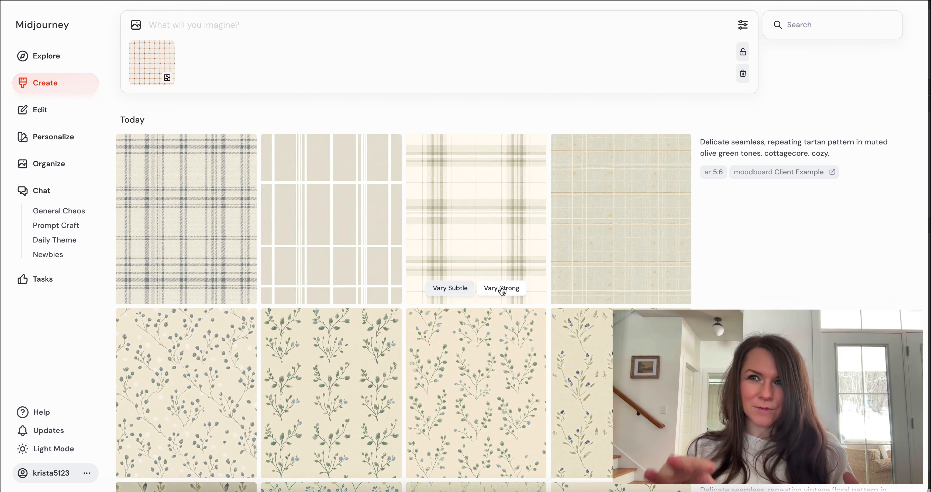
left_click(198, 205)
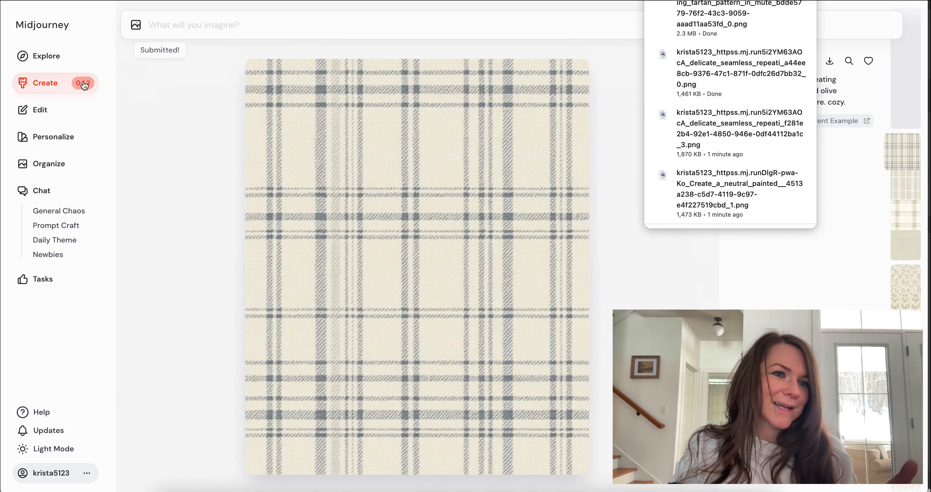
left_click(69, 84)
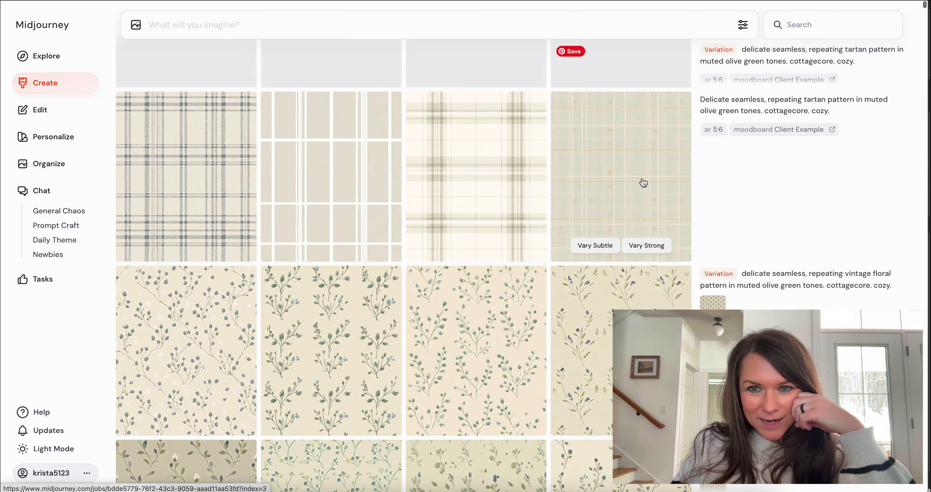
Download the fourth tartan image, the muted green plaid with gold lines, and close its enlarged view.
left_click(643, 179)
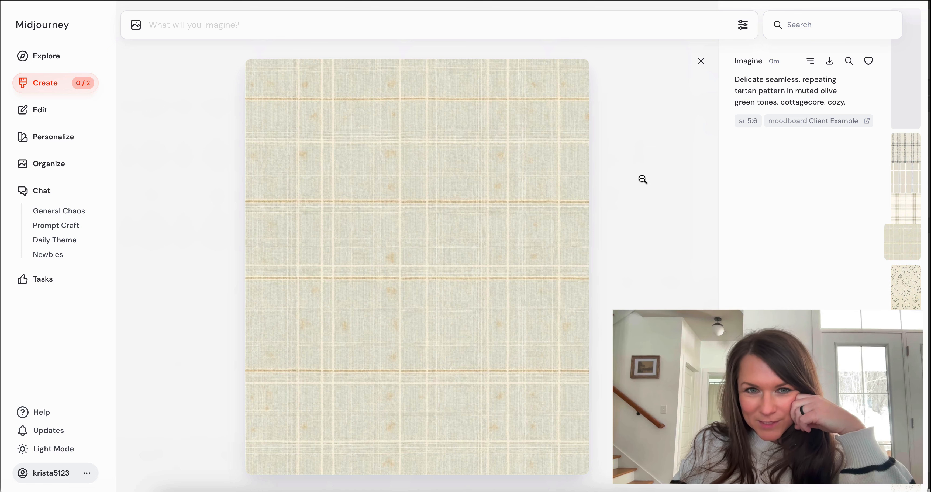
left_click(830, 63)
left_click(701, 62)
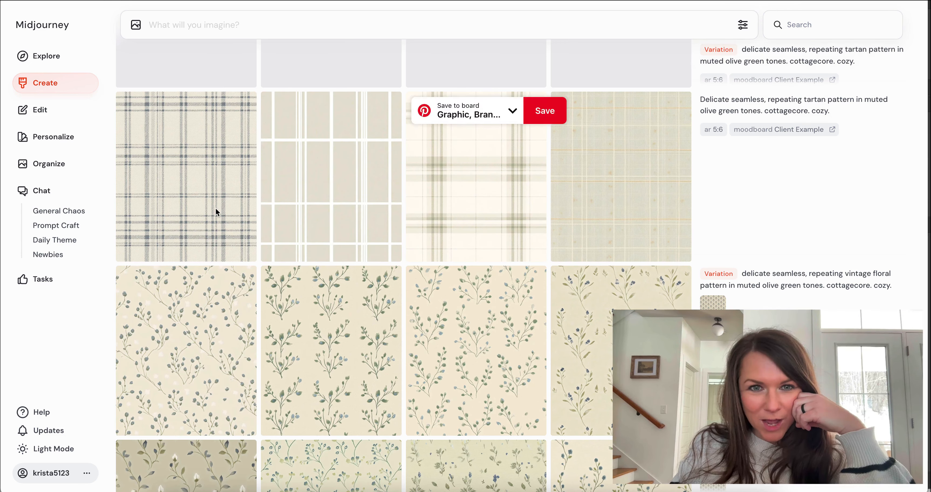
Download the second tartan image, the beige check with white lines, and close its enlarged view.
scroll(215, 208, "up", 5)
left_click(369, 326)
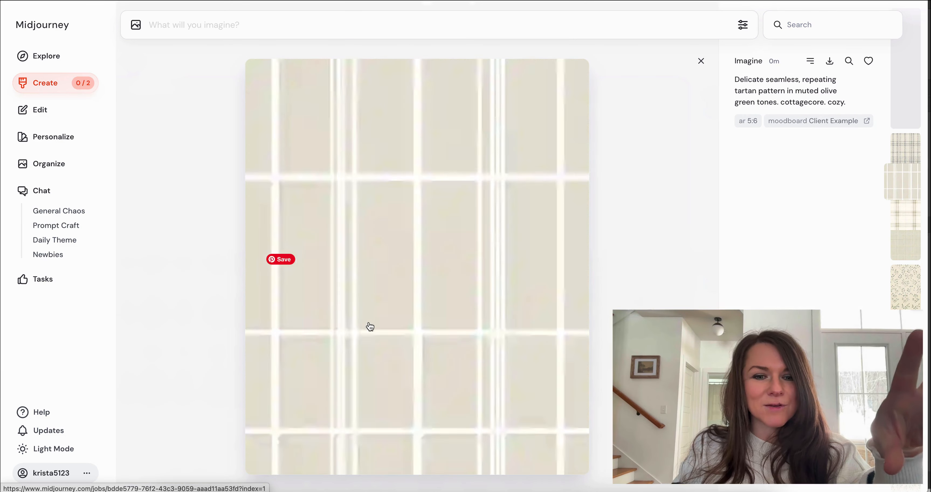
left_click(707, 63)
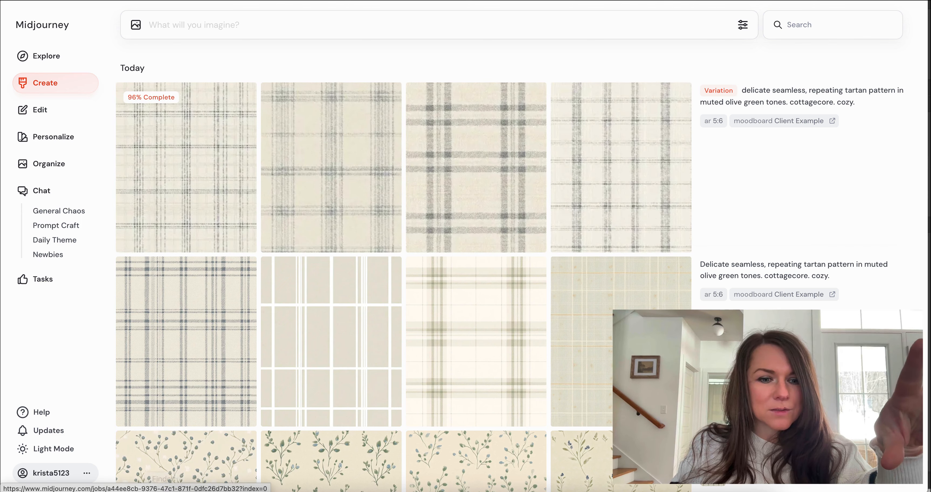
Download the first and third images of the new tartan variation, view the fourth one enlarged, and return to the creations.
left_click(161, 486)
left_click(212, 275)
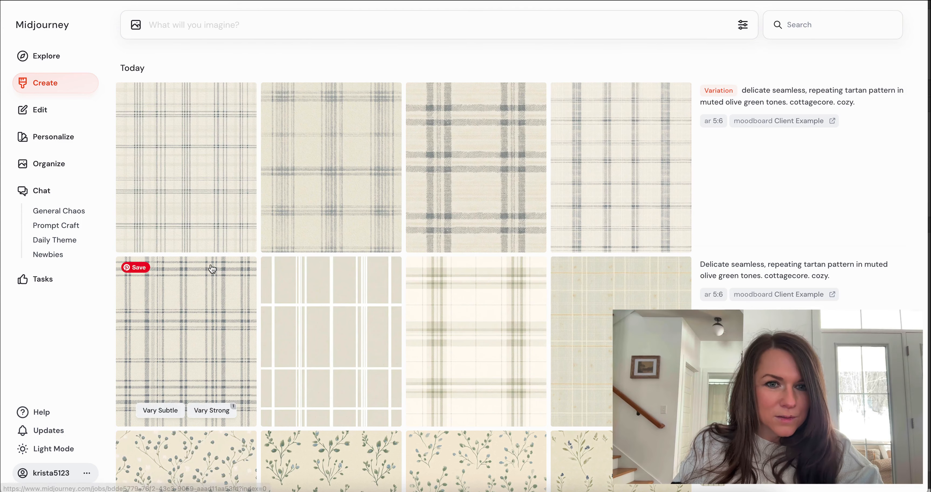
left_click(239, 189)
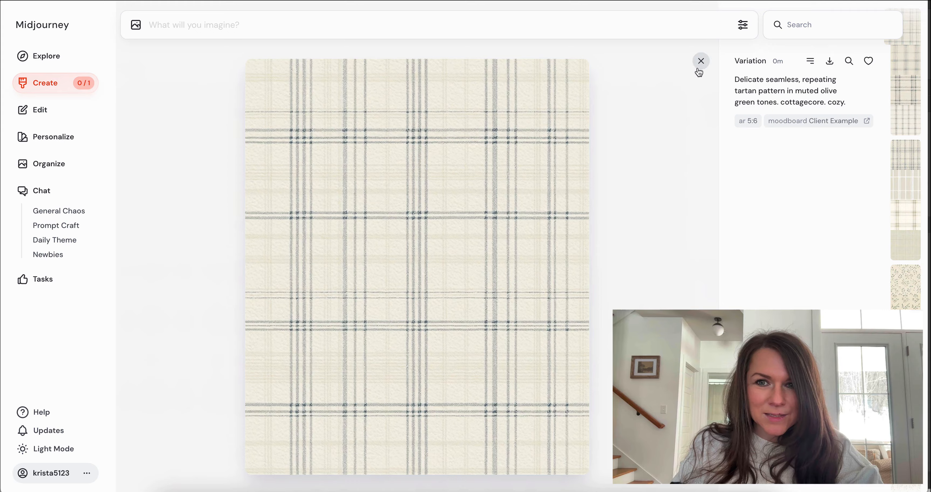
left_click(700, 63)
left_click(610, 145)
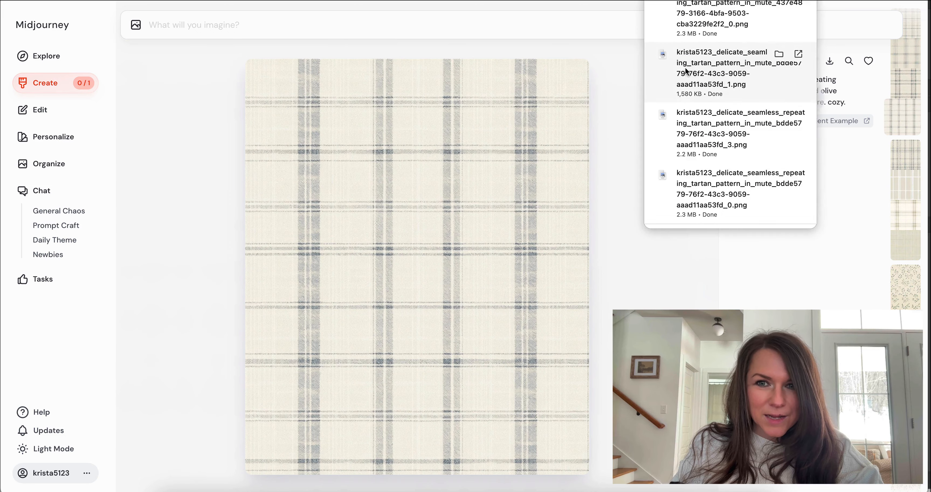
left_click(661, 67)
left_click(622, 159)
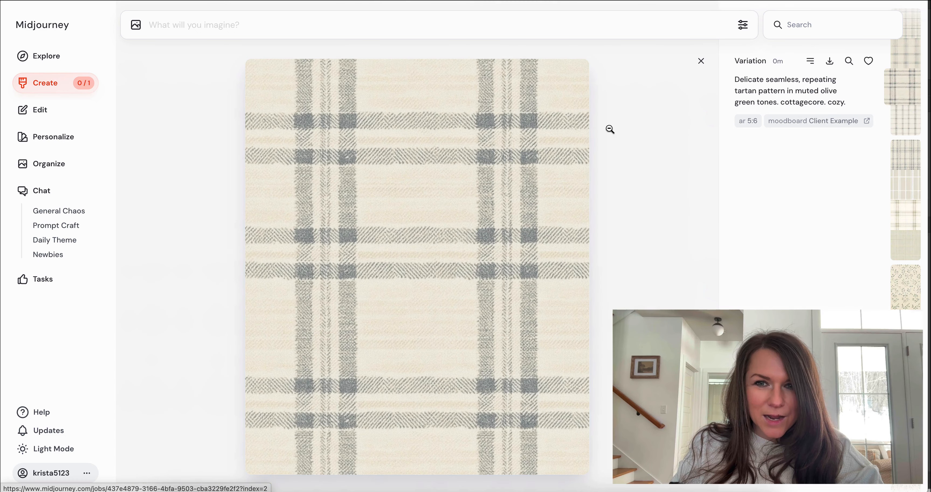
left_click(697, 61)
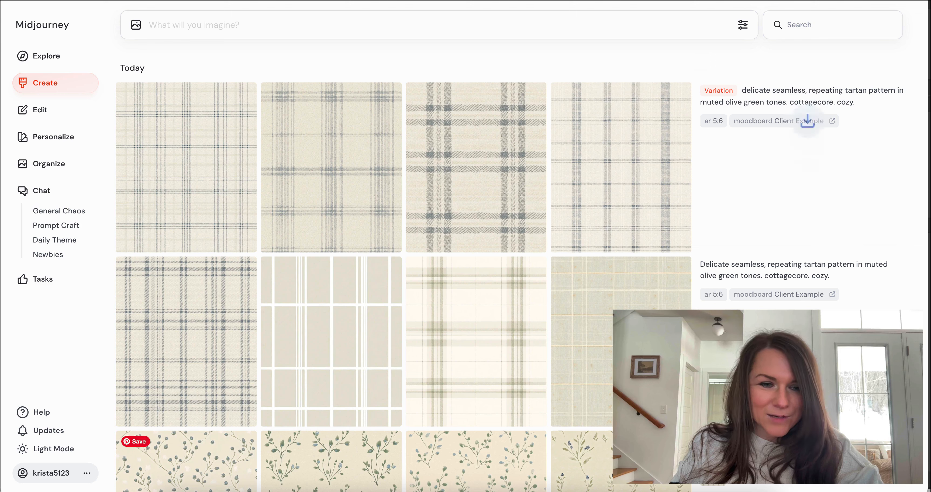
Switch to Finder, preview the olive striped floral wallpaper image on the Desktop, and attach it to the Midjourney prompt.
key("super+Tab")
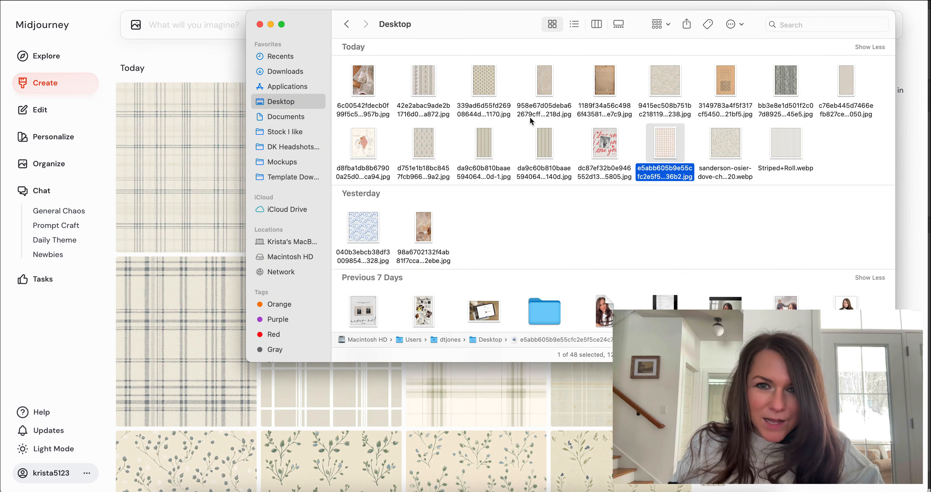
left_click(545, 147)
key("space")
key("space")
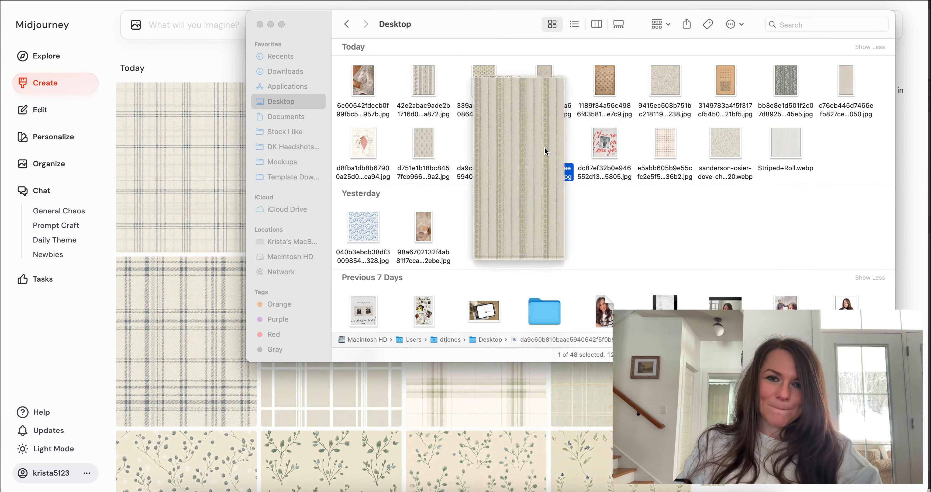
left_click_drag(544, 147, 193, 33)
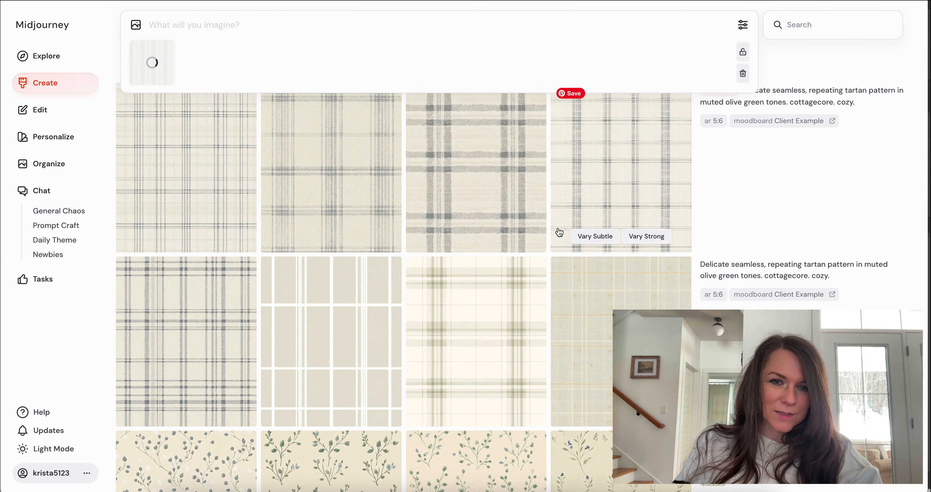
Reuse the text of the vintage floral pattern prompt in muted olive green tones with the attached image and generate the images.
scroll(560, 232, "down", 1)
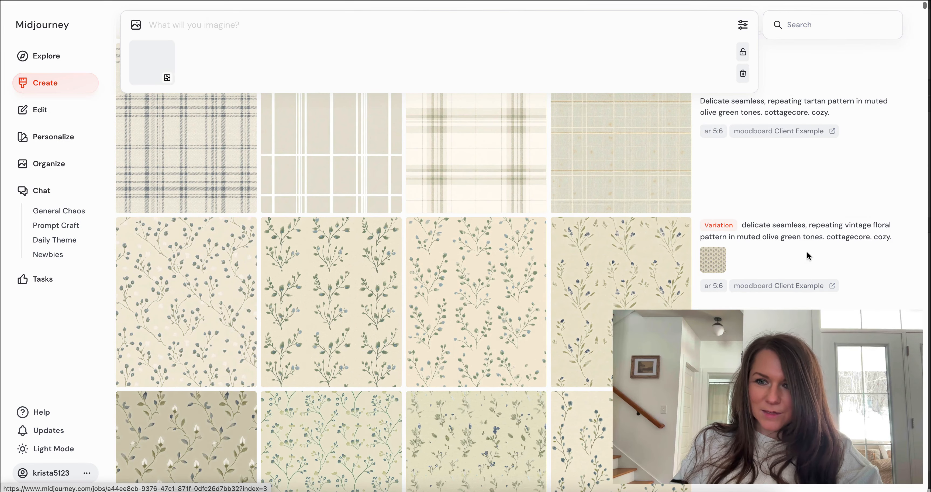
left_click(751, 230)
key("Return")
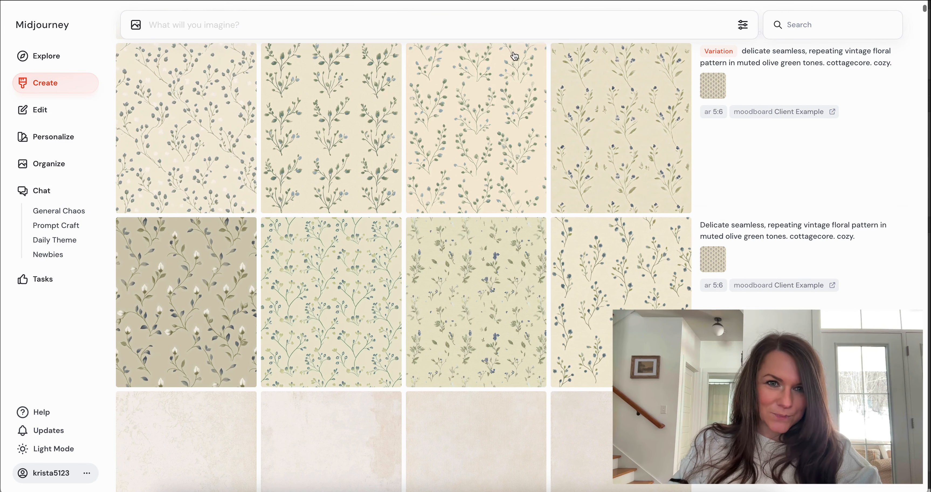
Switch to Finder, preview more Desktop wallpaper images, and attach Striped+Roll.webp to a new Midjourney prompt.
left_click(163, 490)
left_click(488, 131)
key("space")
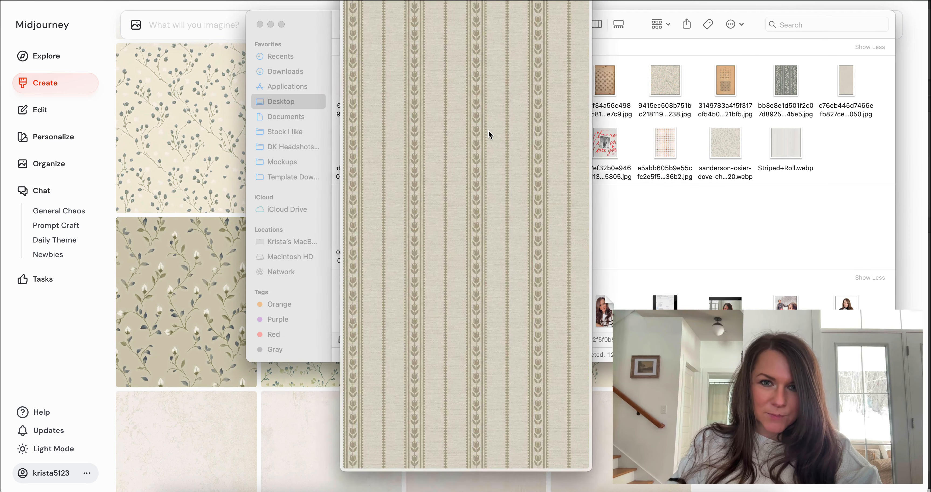
key("Left")
key("space")
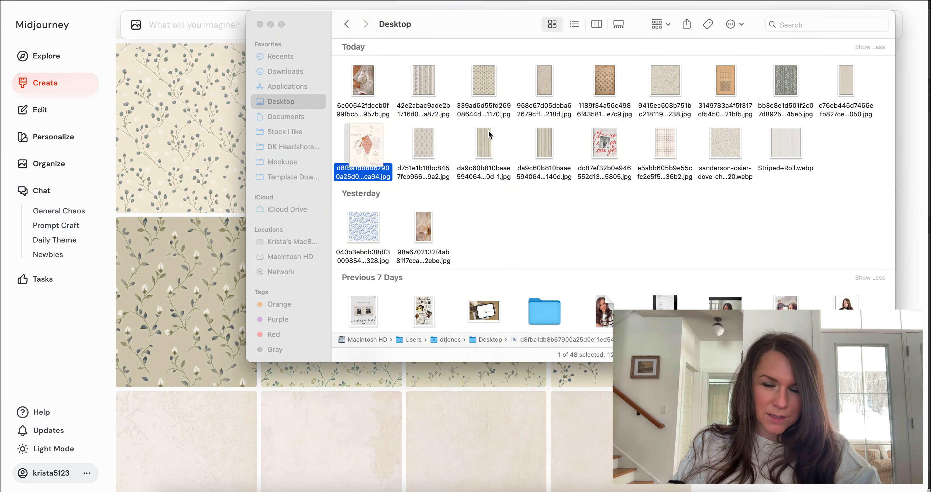
left_click(794, 139)
key("space")
key("space")
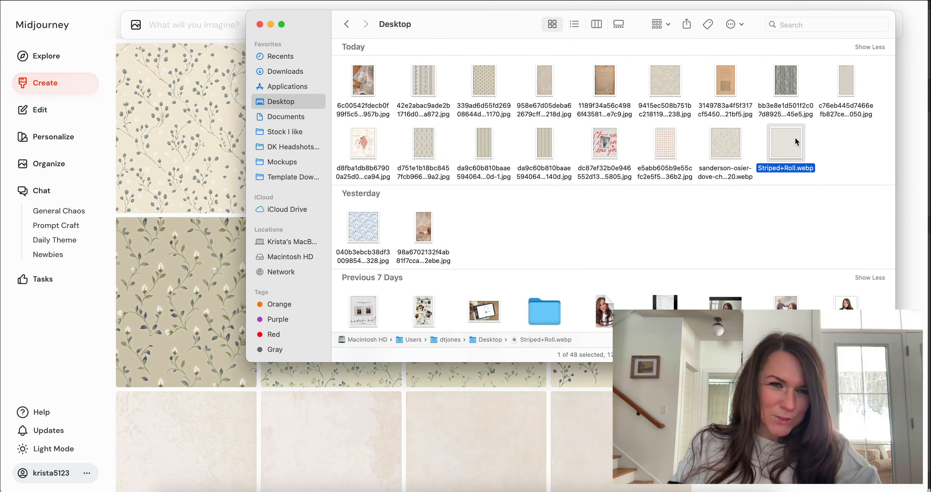
left_click_drag(794, 139, 223, 24)
Reuse the watercolor inspired stripe wallpaper prompt text, replace "watercolor" with "delicate", and generate the images.
scroll(742, 282, "down", 10)
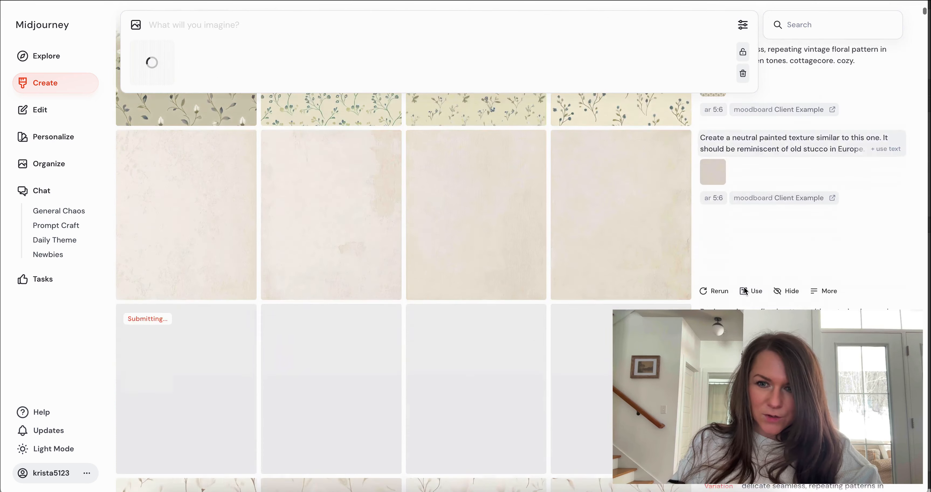
scroll(744, 290, "down", 15)
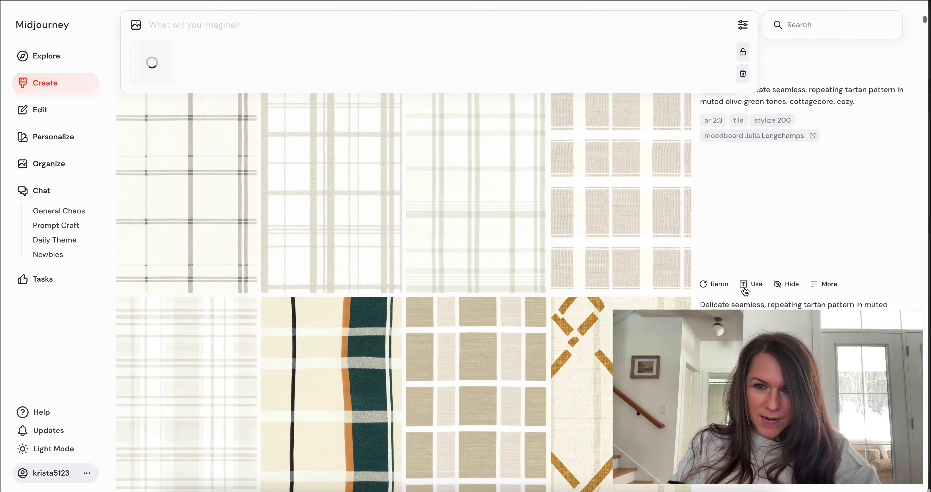
scroll(743, 287, "down", 15)
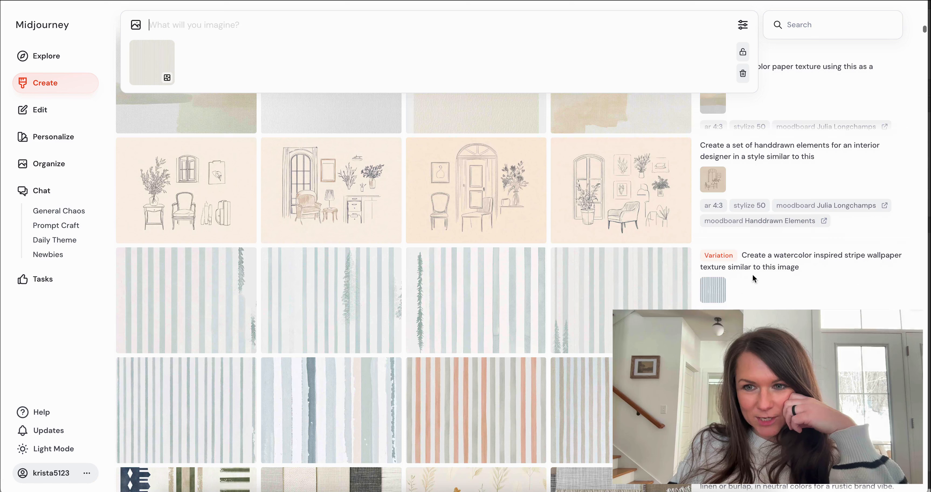
left_click(776, 264)
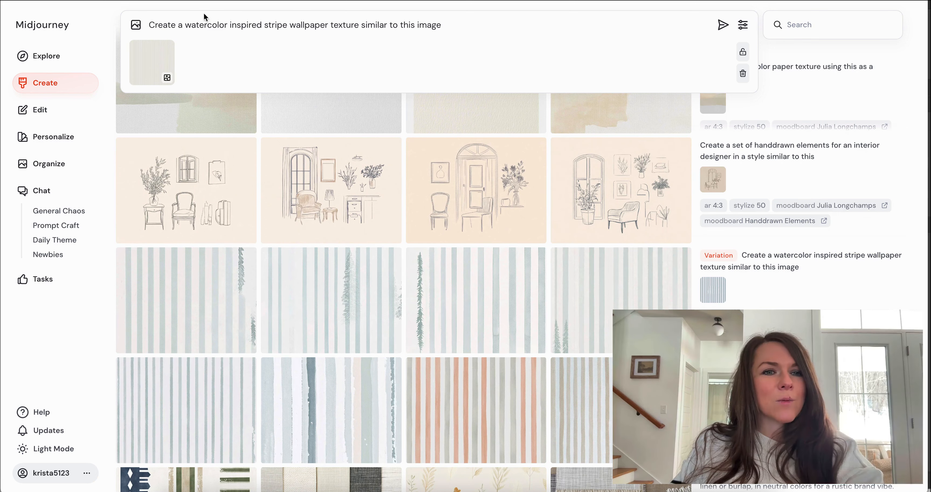
double_click(205, 28)
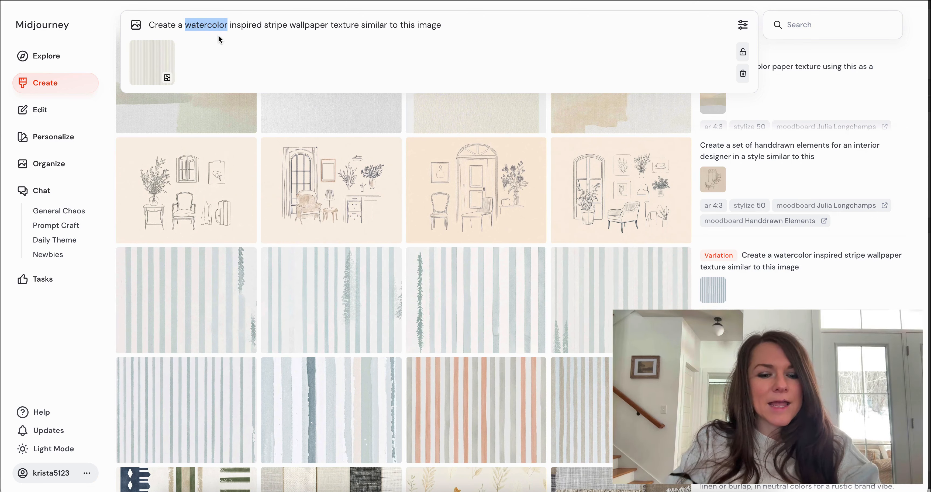
type("delicate")
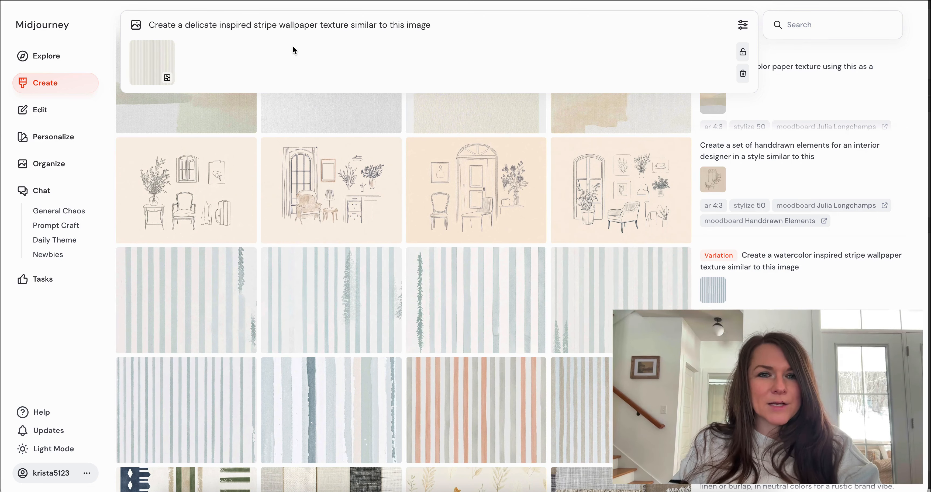
key("Return")
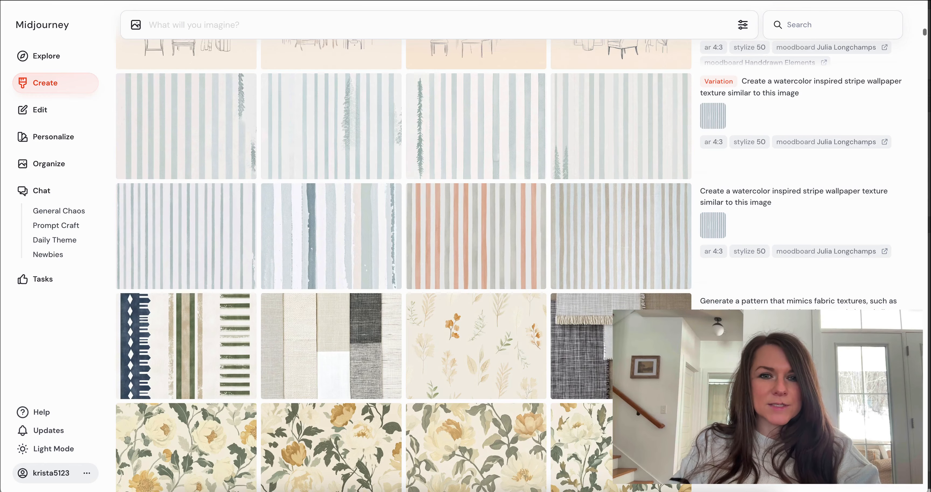
View the first striped floral image enlarged, create a variation of the fourth, the white vines on olive, and return to the creations.
scroll(521, 267, "up", 10)
scroll(524, 267, "up", 10)
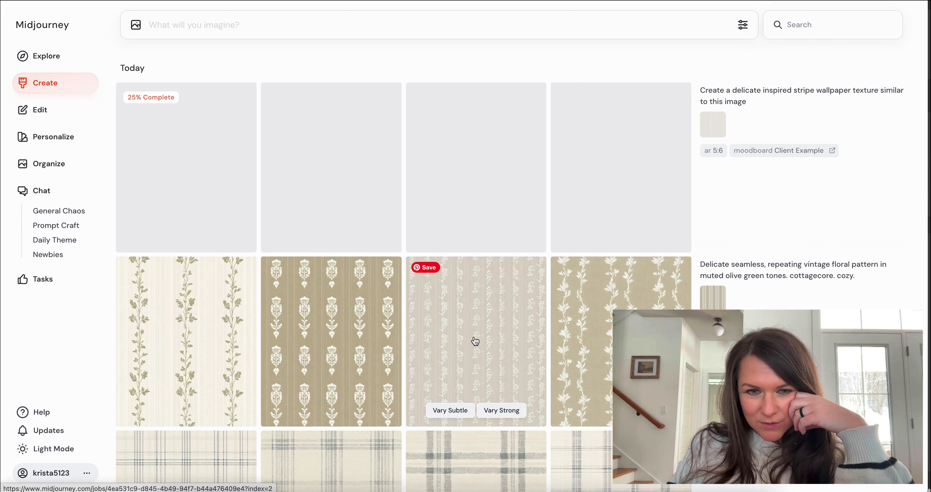
left_click(221, 357)
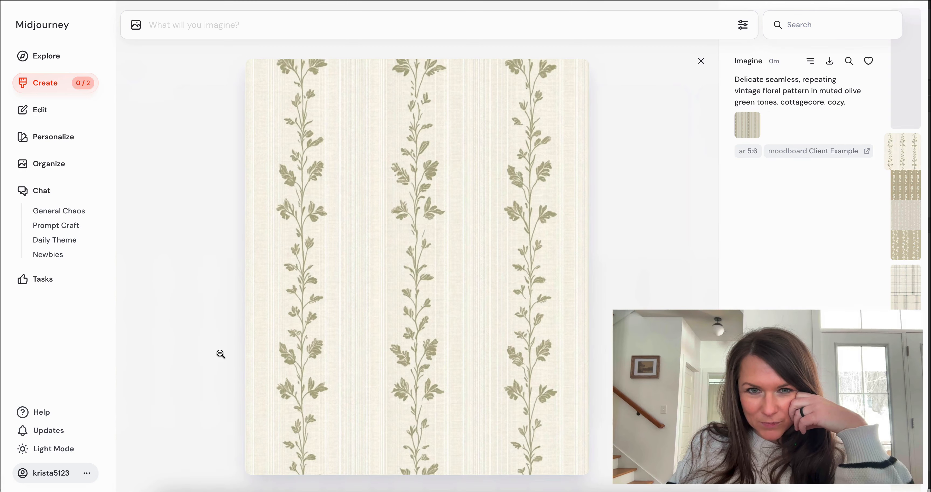
left_click(691, 63)
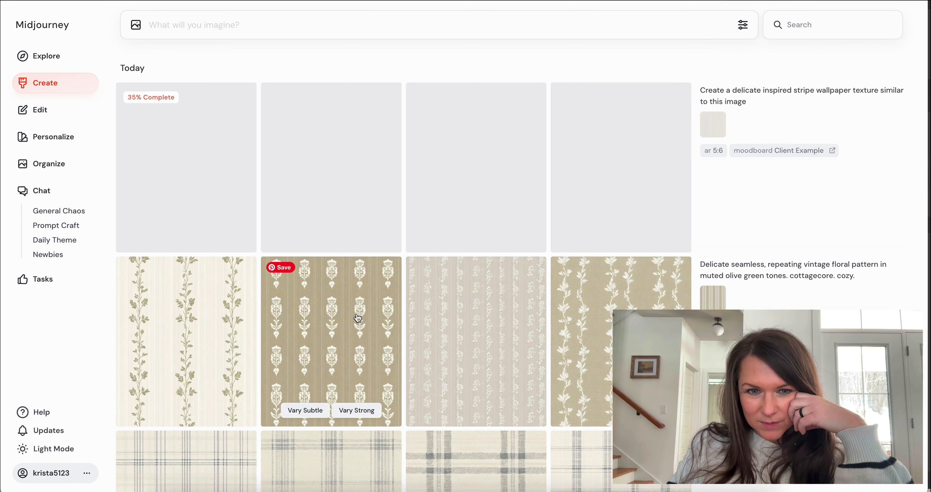
left_click(629, 286)
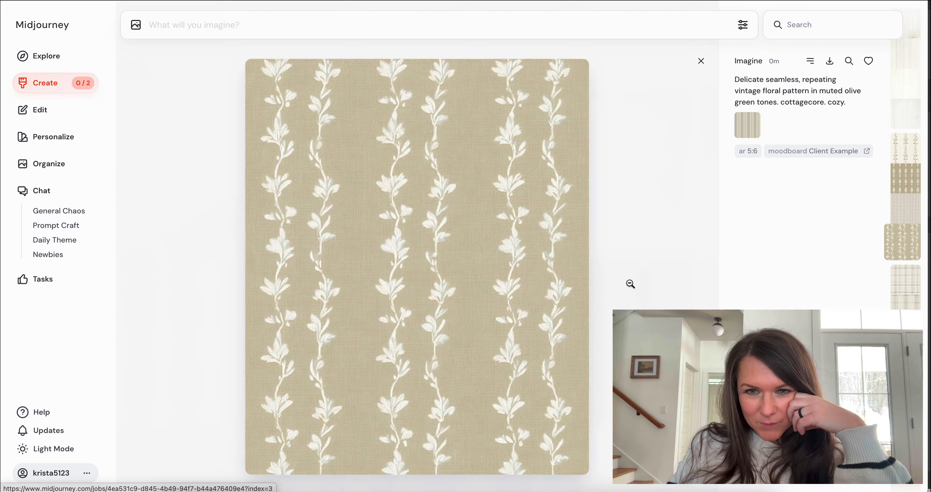
left_click(701, 61)
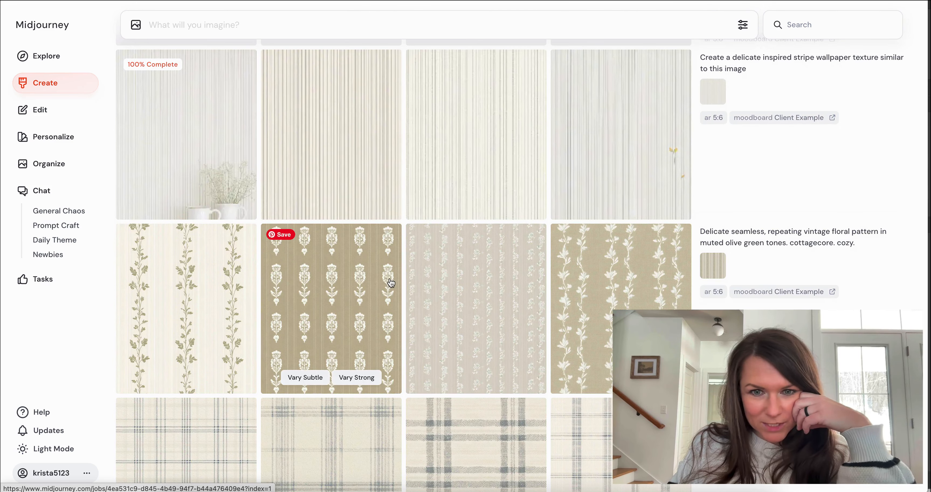
Download the second tartan variation image, the soft blue-grey plaid on cream, and close its enlarged view.
scroll(392, 282, "down", 4)
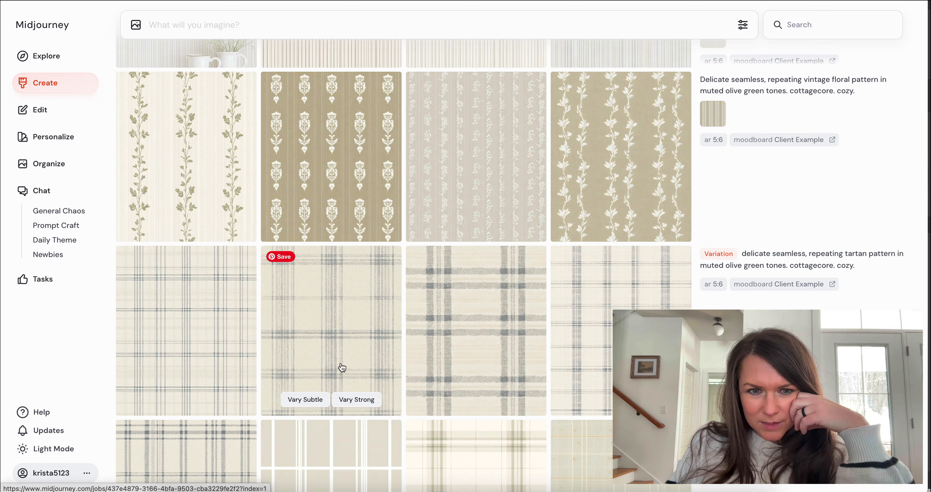
left_click(333, 366)
left_click(830, 62)
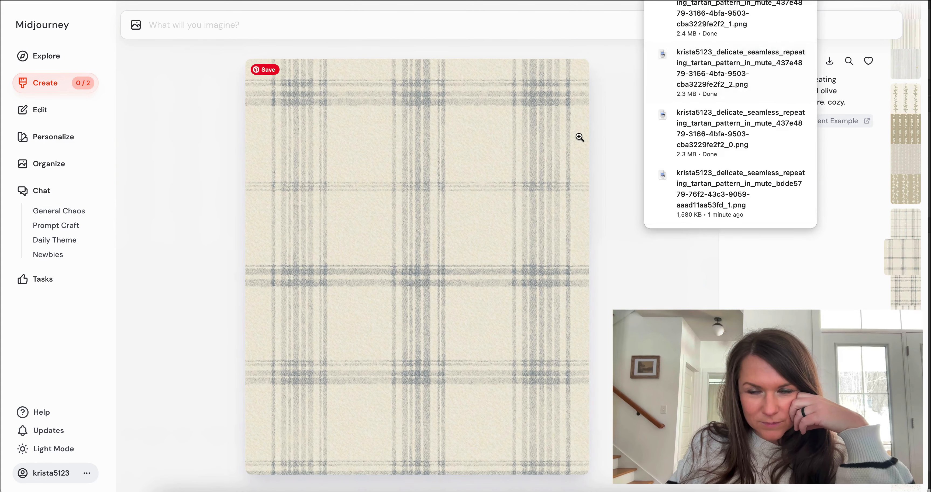
left_click(623, 100)
scroll(646, 295, "down", 2)
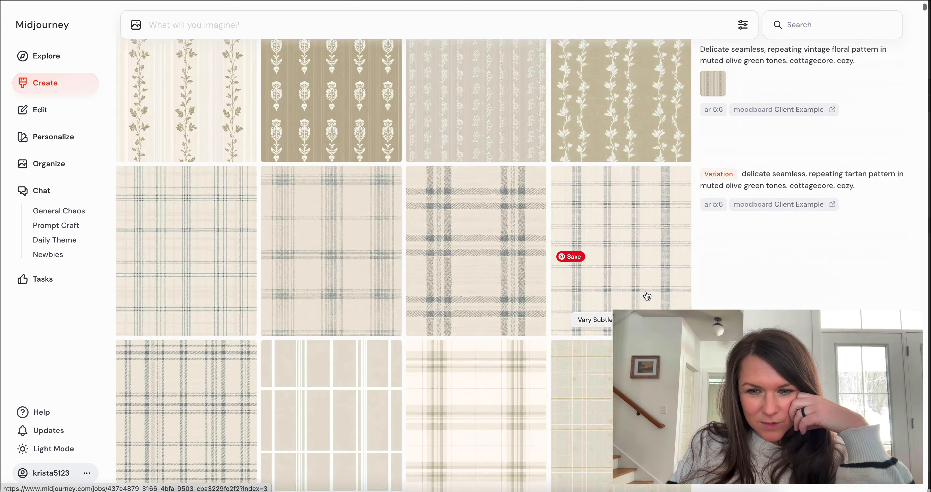
Download the third delicate stripe wallpaper image, the cream one with thin olive lines, and return to the newest creations.
scroll(645, 294, "up", 9)
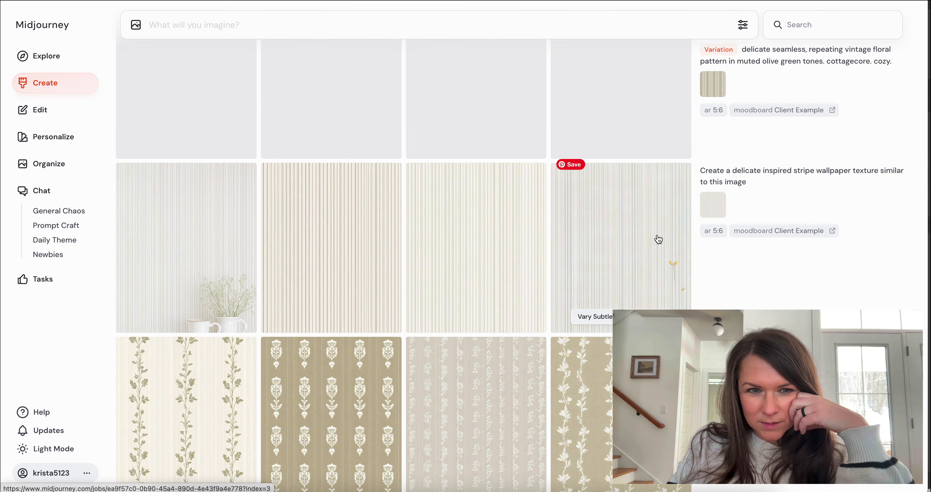
left_click(482, 253)
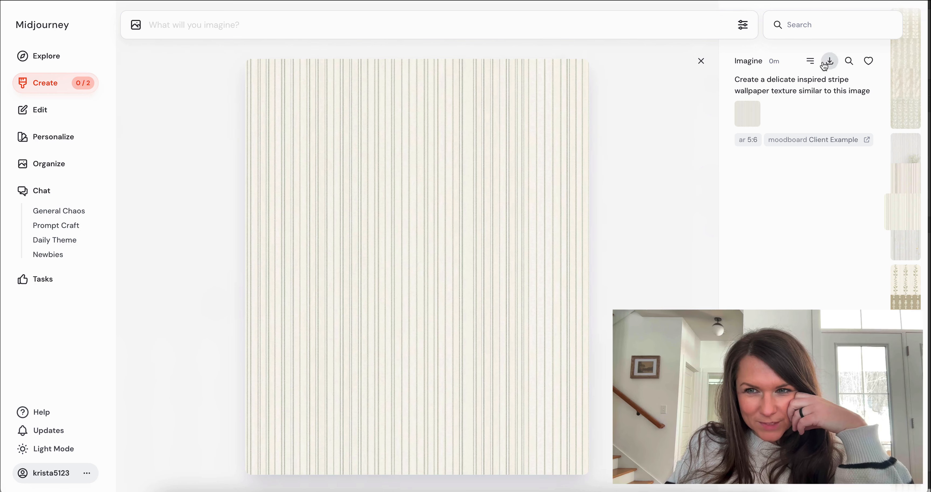
left_click(701, 61)
scroll(333, 245, "up", 3)
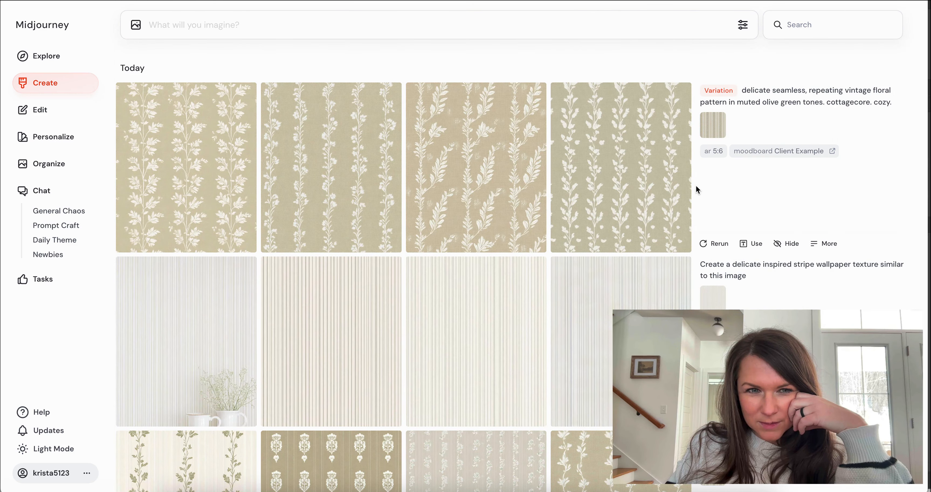
Reuse the delicate seamless vintage floral prompt text, capitalize "Delicate", and remove "cottagecore. cozy." from its end.
left_click(772, 104)
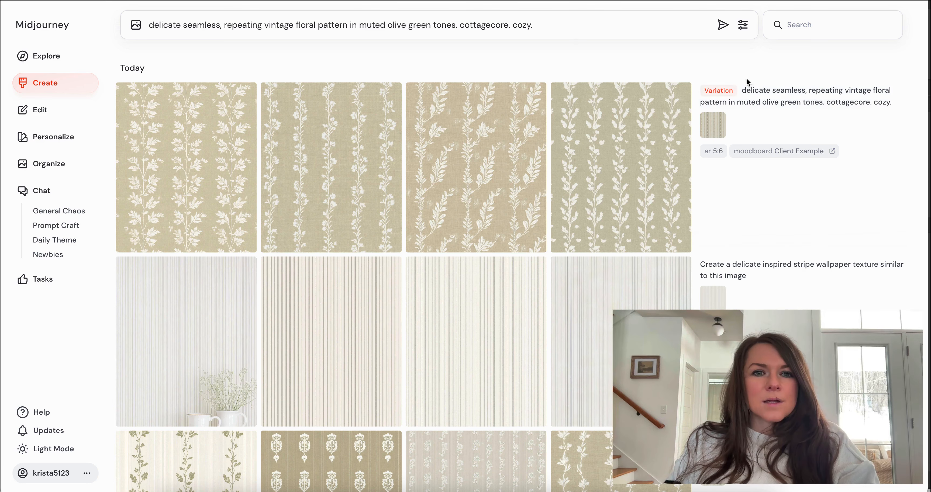
left_click(154, 25)
key("BackSpace")
type("D")
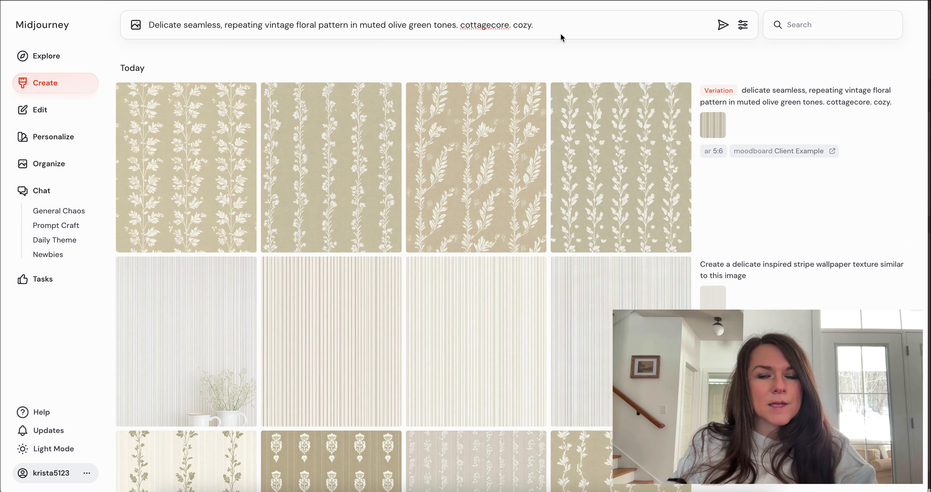
left_click(560, 23)
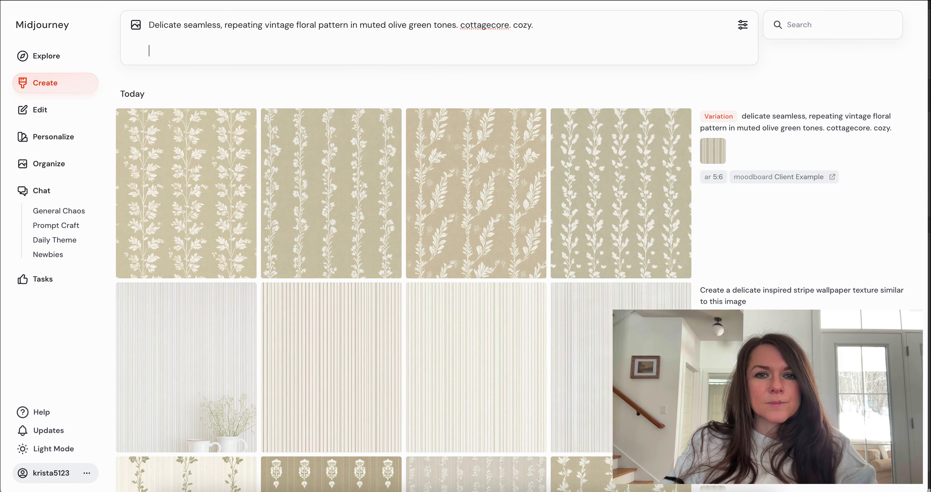
left_click_drag(537, 25, 460, 25)
key("BackSpace")
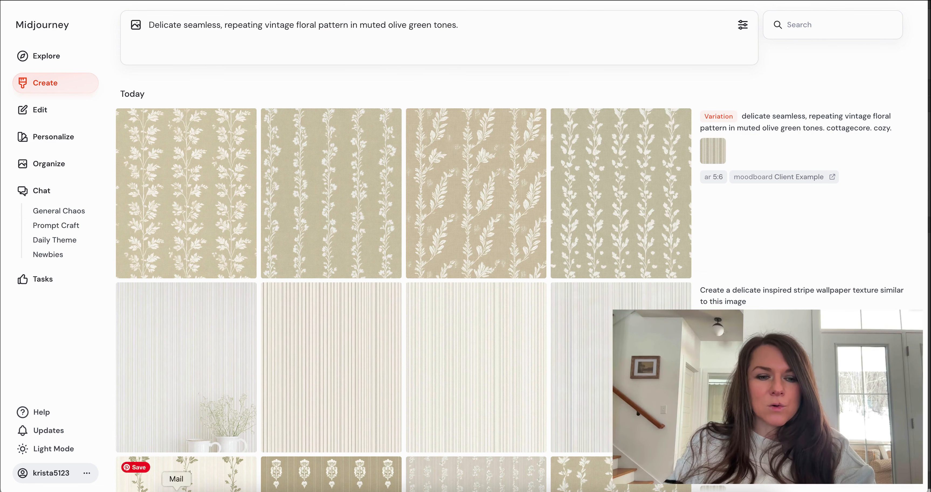
Preview the similar striped wallpaper files on the Desktop in Finder and add the olive leaf-stripe one to the Midjourney prompt as a reference image.
left_click(164, 483)
left_click(537, 155)
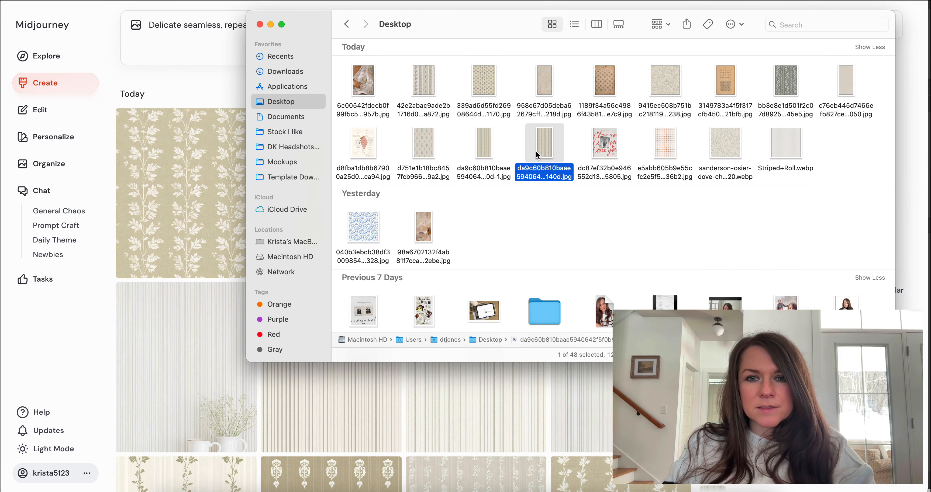
key("space")
key("Left")
key("space")
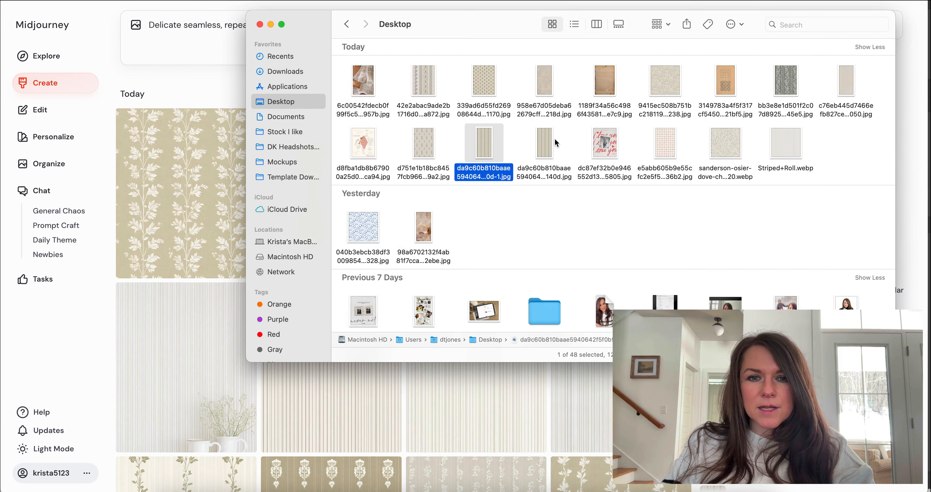
key("Left")
key("space")
key("Right")
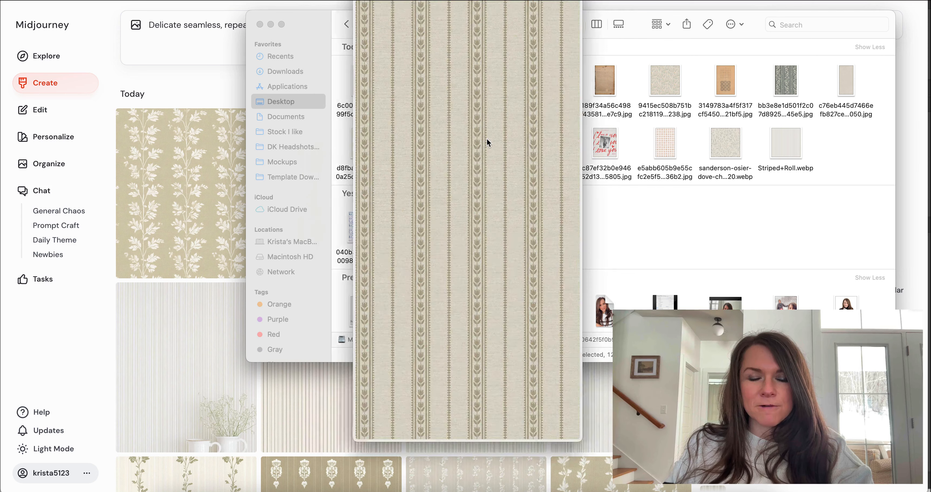
key("space")
left_click_drag(501, 144, 193, 57)
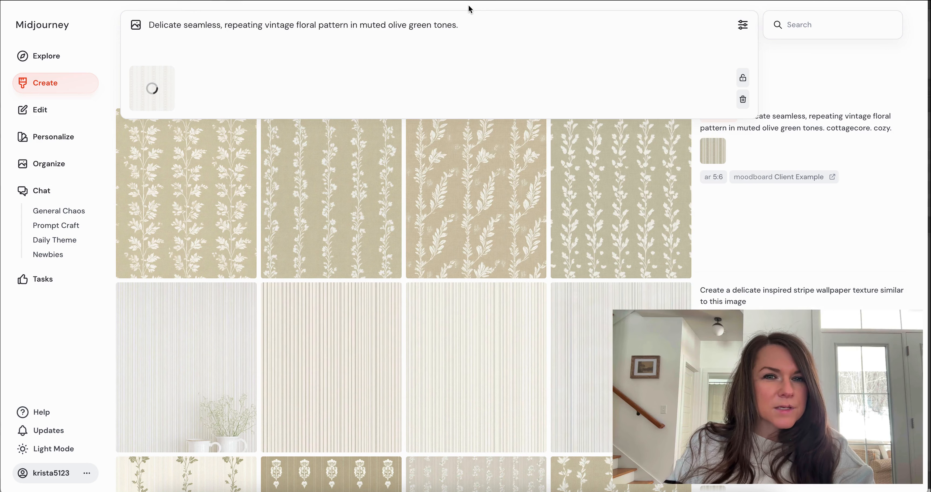
Change the prompt's colour wording to "muted french blue tones.", add "Reminiscent of wallpaper", and generate the images.
double_click(396, 25)
type("french")
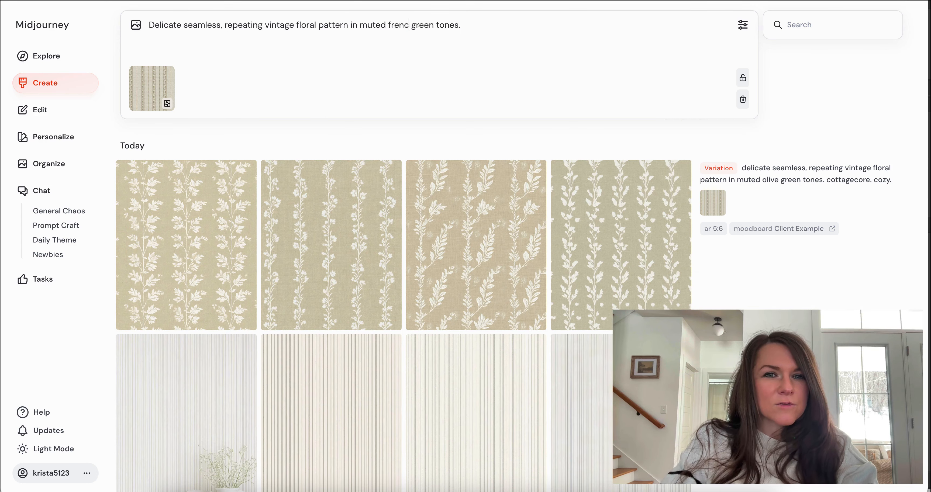
double_click(434, 24)
type("blue tones. ")
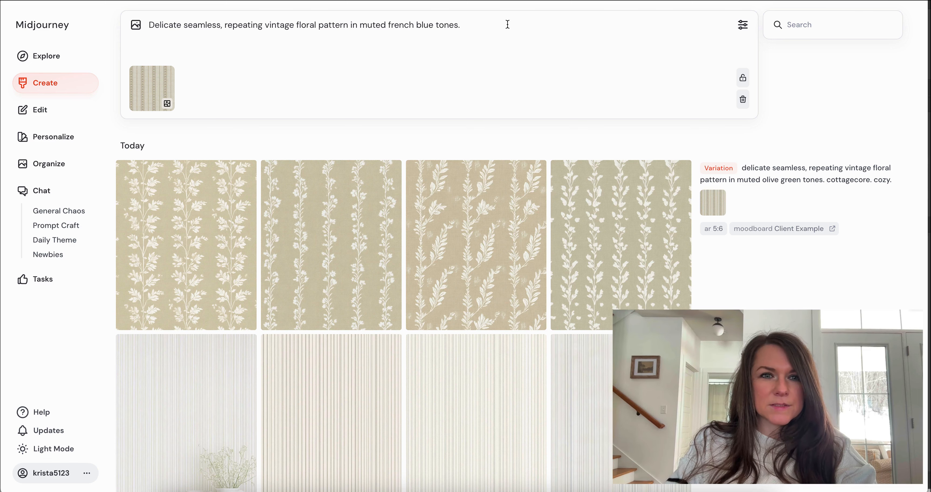
type("Remin")
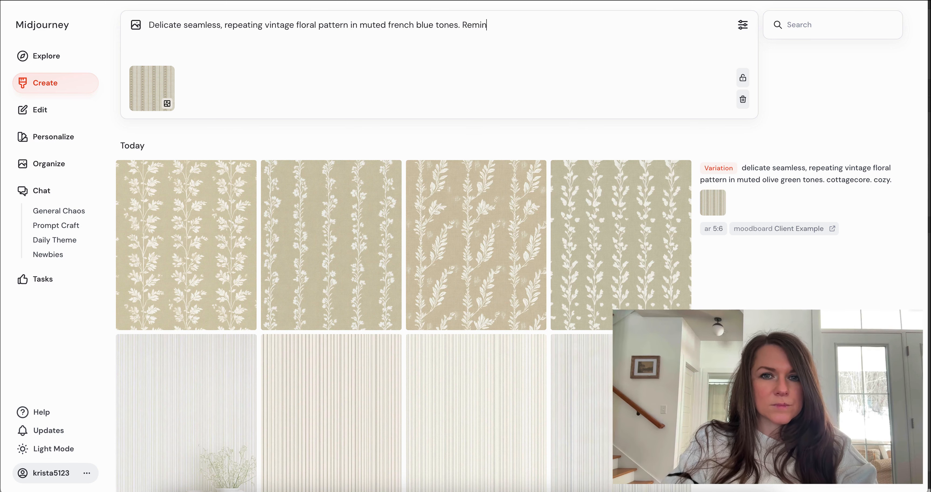
type("is")
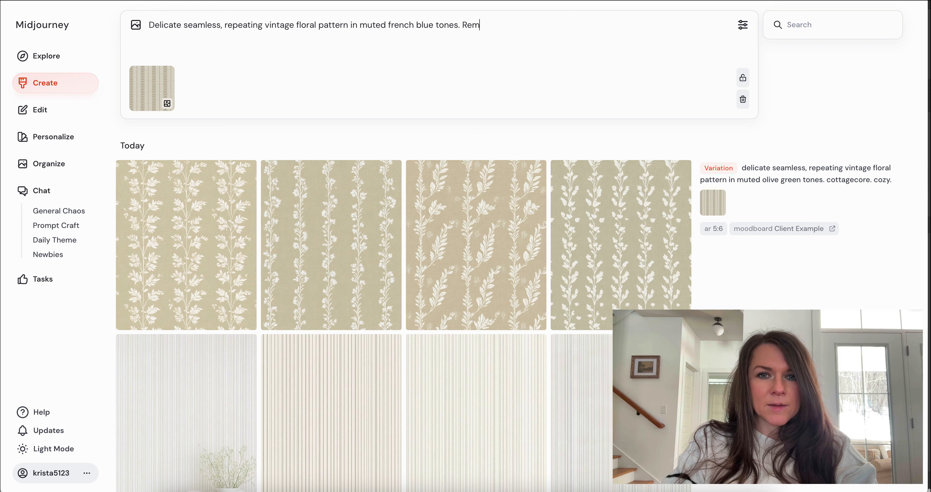
type("cent ")
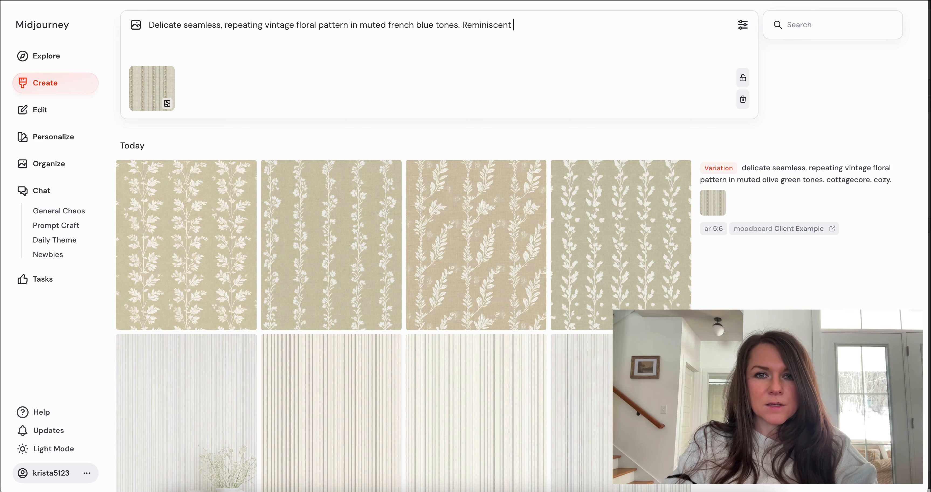
type("of wallpaper")
key("Return")
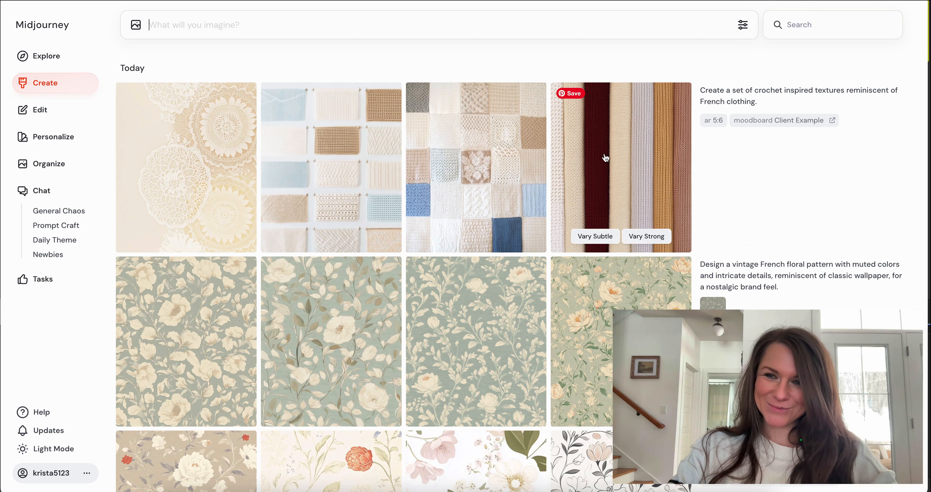
Hide the crochet inspired texture set and download the second vintage French floral image, the large cream blooms on blue-green.
left_click_drag(603, 156, 730, 128)
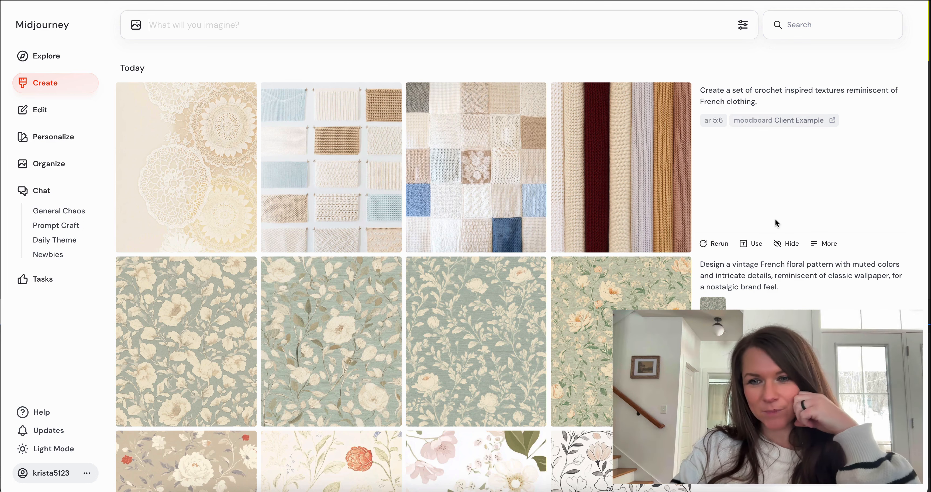
left_click(790, 249)
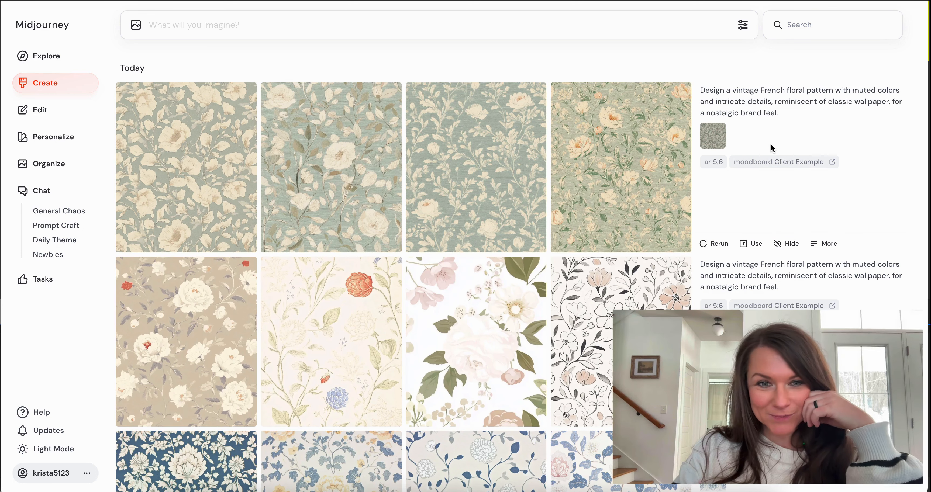
left_click(355, 182)
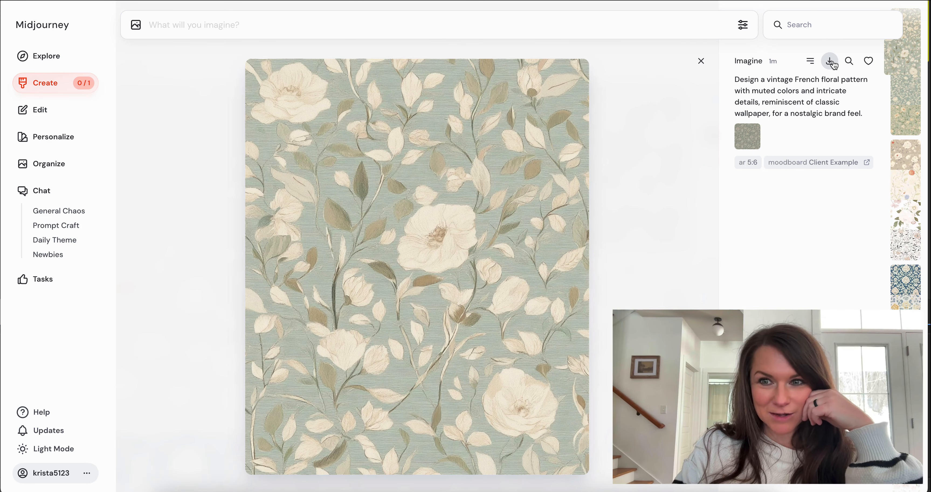
left_click(701, 60)
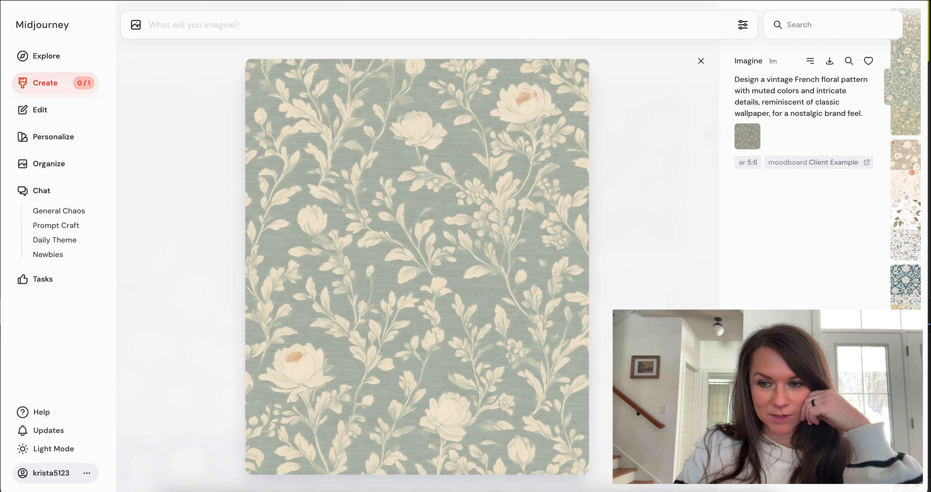
Create a variation of the third vintage French floral image and download the fourth, the peach and cream blooms on sage green.
key("v")
left_click(700, 60)
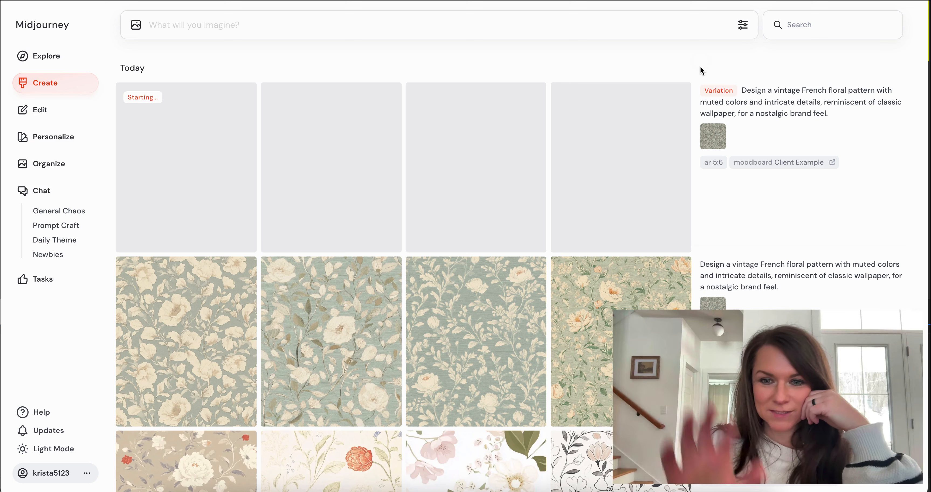
left_click(646, 285)
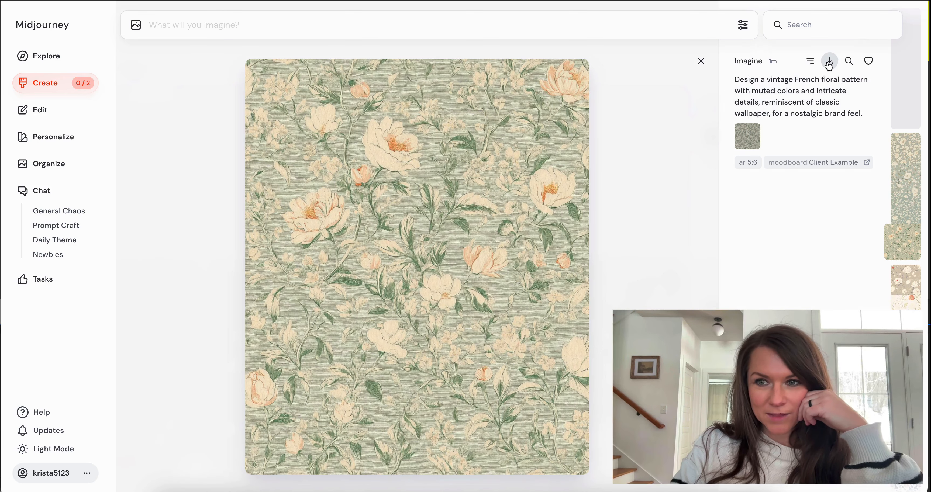
left_click(700, 60)
Download the beige floral image with cream peonies and red accents from the earlier vintage French floral set, and close its enlarged view.
scroll(601, 251, "down", 8)
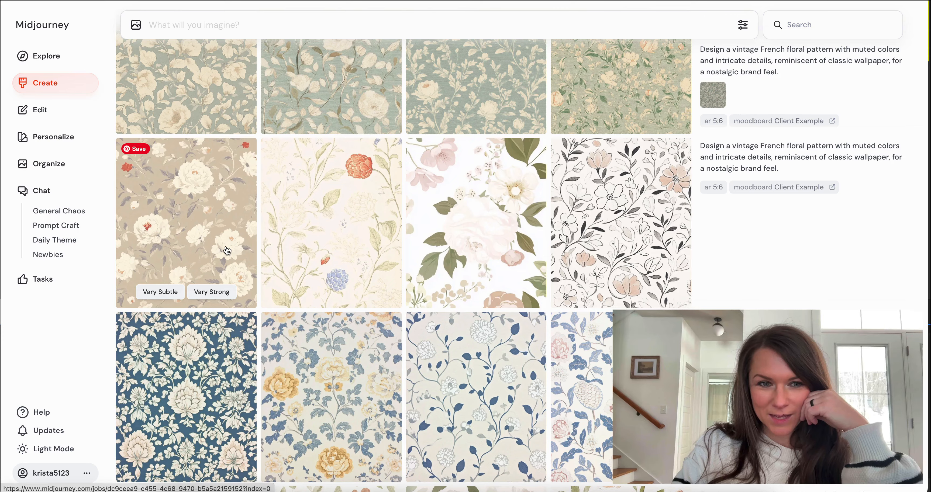
left_click(227, 249)
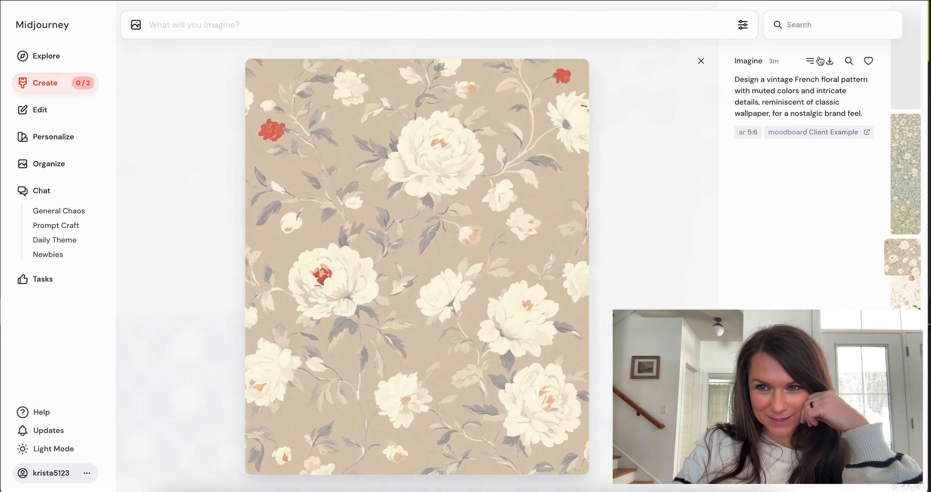
left_click(701, 60)
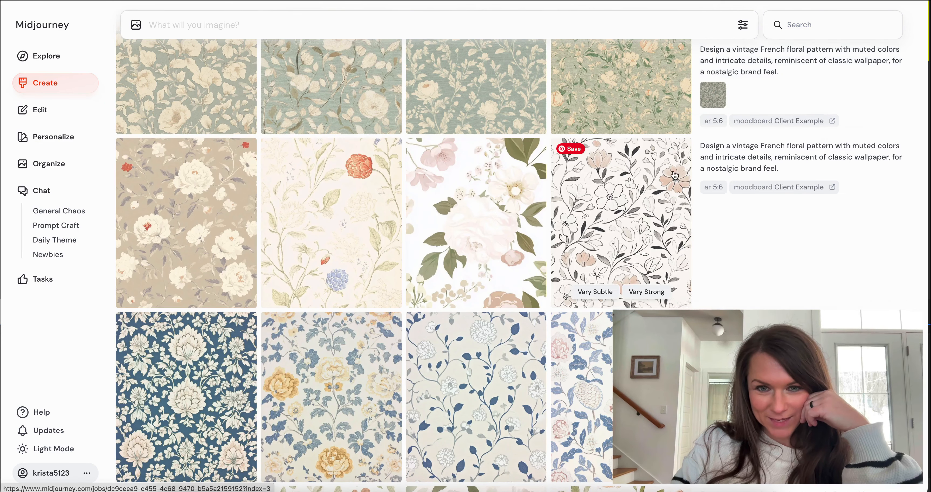
scroll(469, 253, "down", 5)
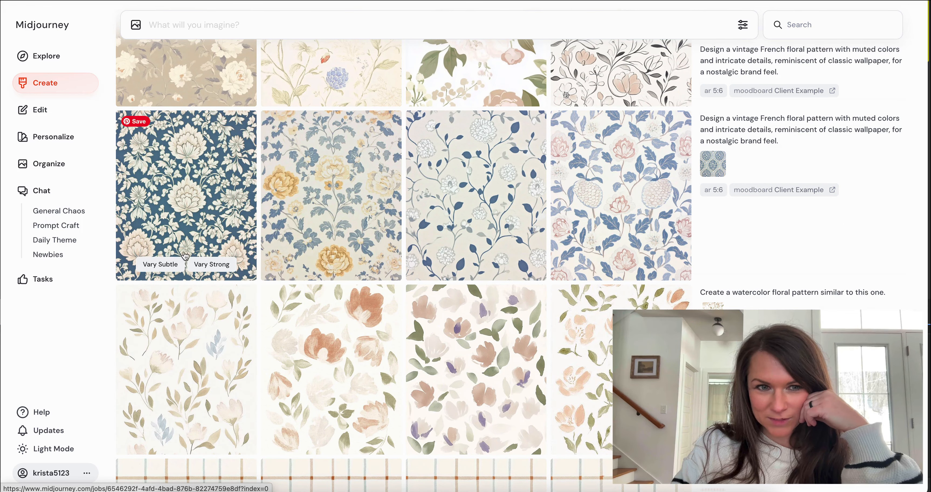
Hide the vintage French floral result set with the blue patterns from the results.
mouse_move(739, 189)
left_click(791, 272)
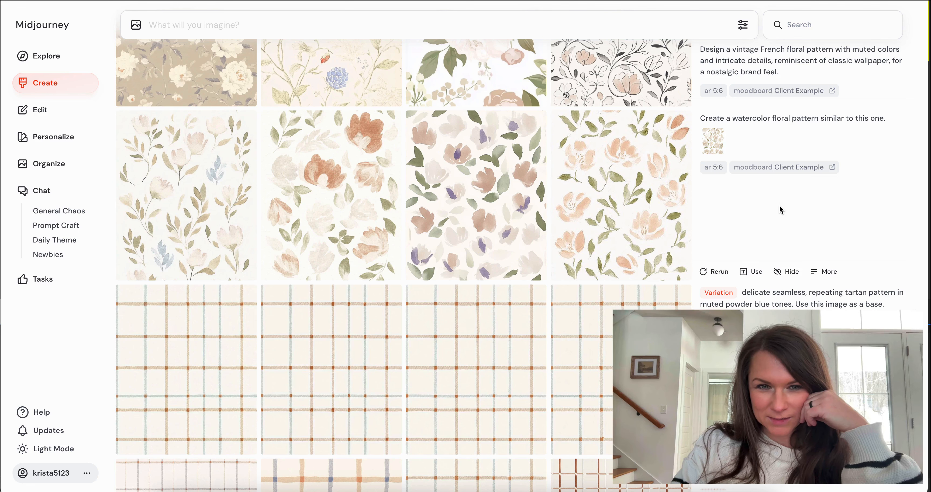
Download the second watercolor floral image, with the terracotta blooms, and generate a variation of it.
left_click(376, 240)
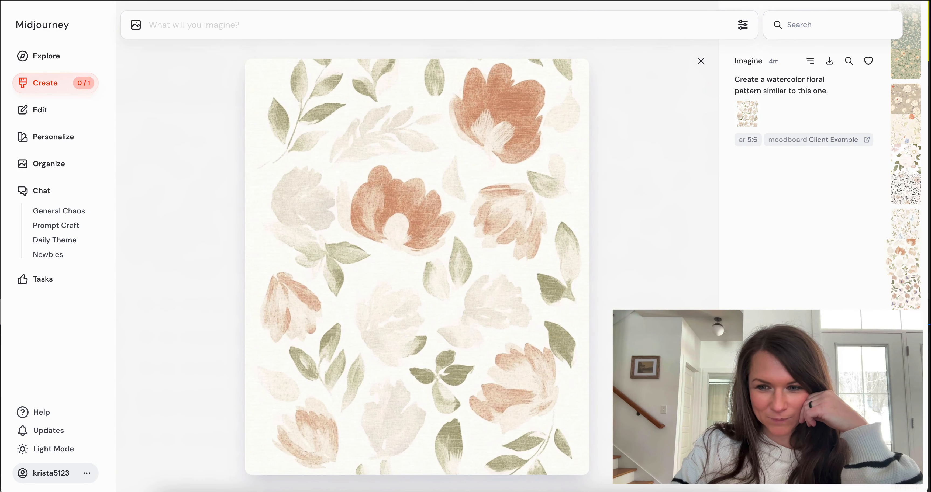
left_click(829, 60)
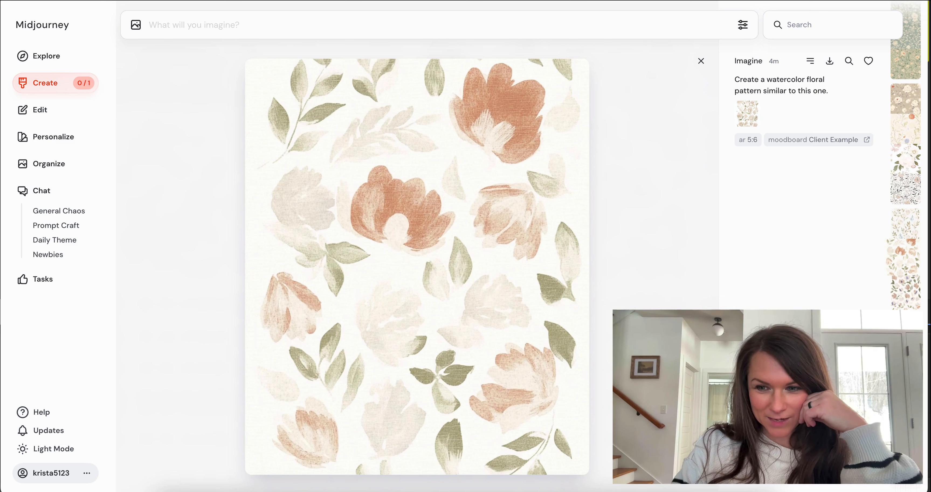
left_click(701, 61)
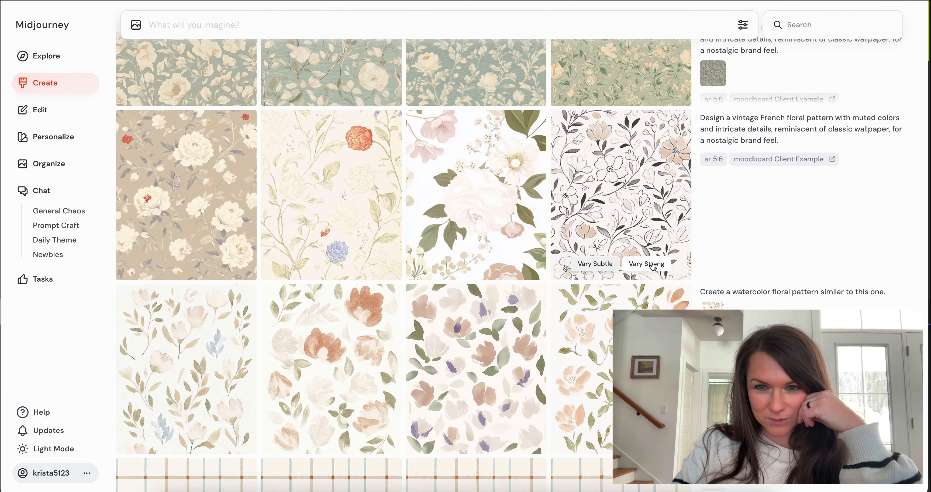
scroll(653, 266, "down", 4)
scroll(653, 266, "down", 9)
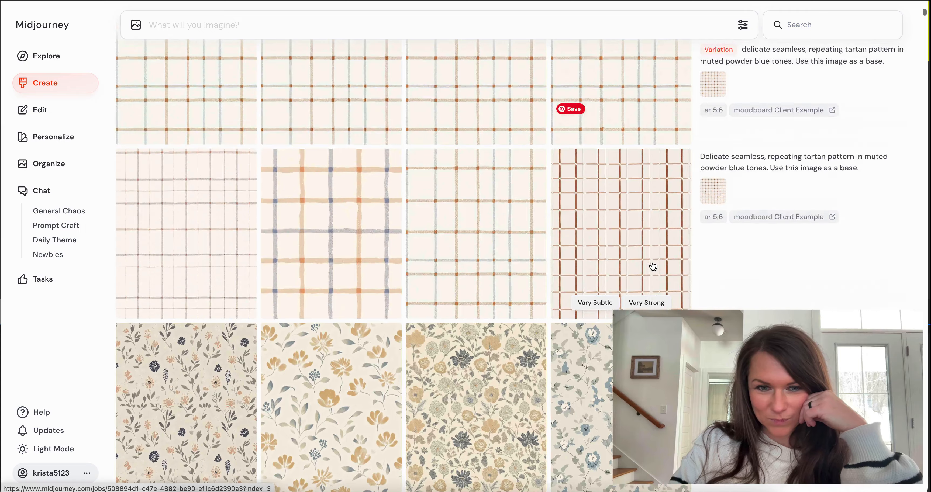
scroll(653, 266, "up", 20)
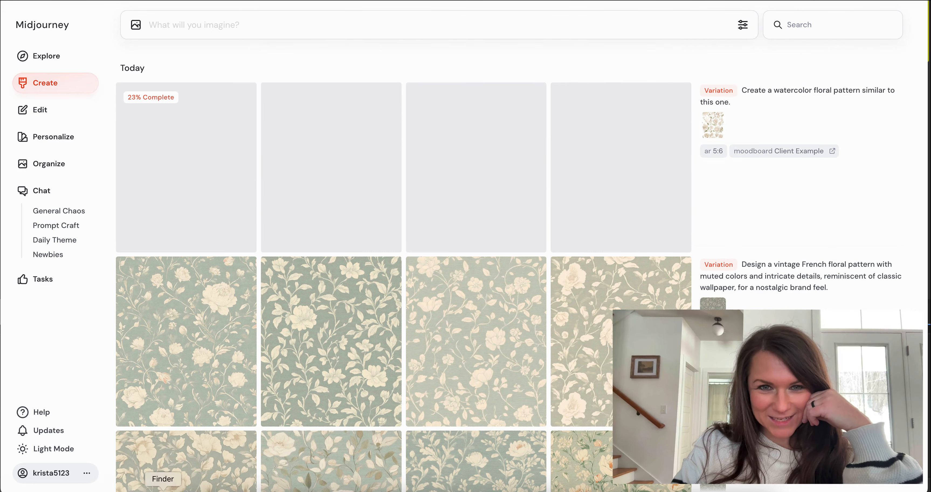
left_click(162, 486)
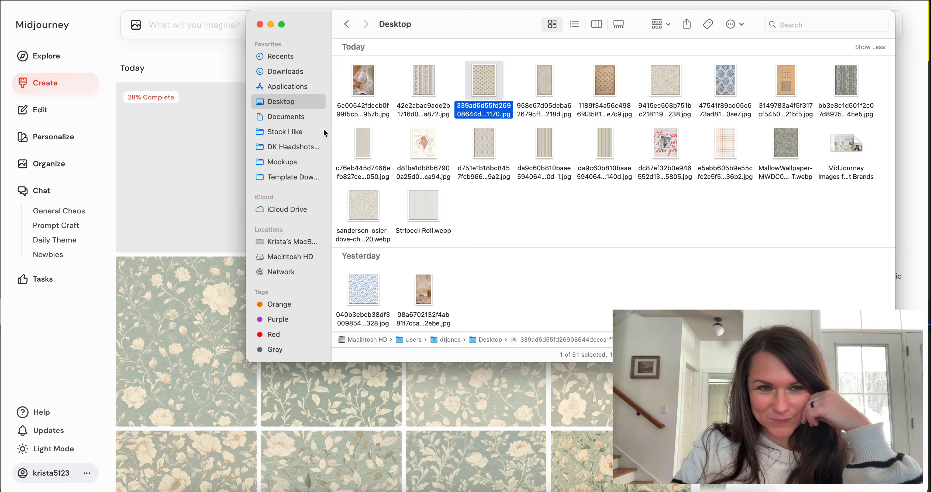
left_click(224, 73)
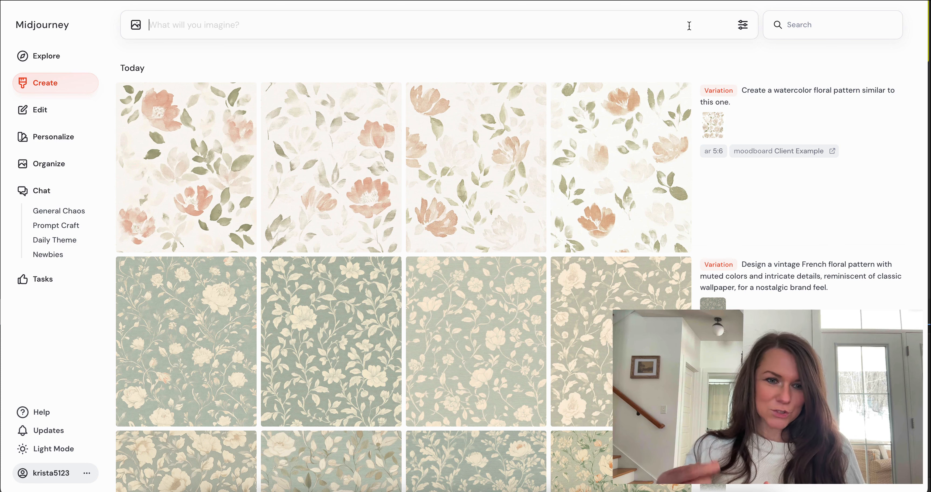
Download the second image from the newest watercolor floral variation and close its preview.
scroll(662, 239, "down", 4)
mouse_move(661, 238)
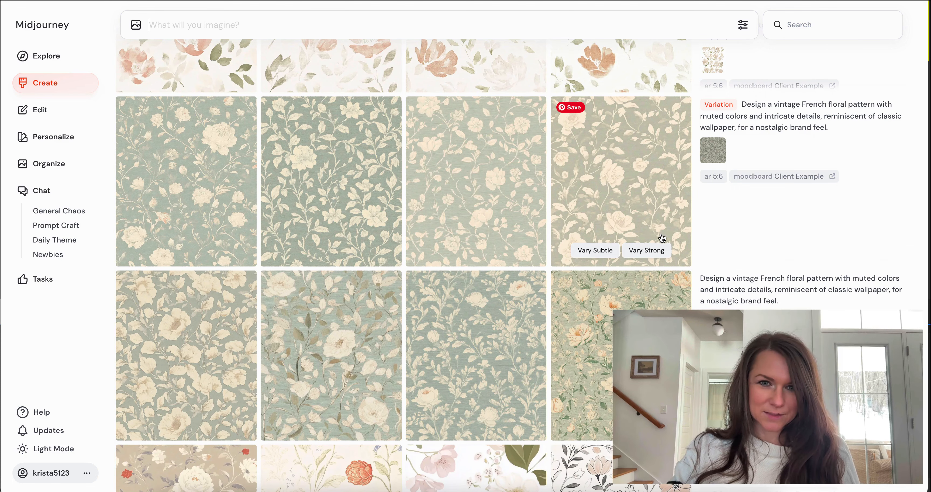
mouse_move(476, 205)
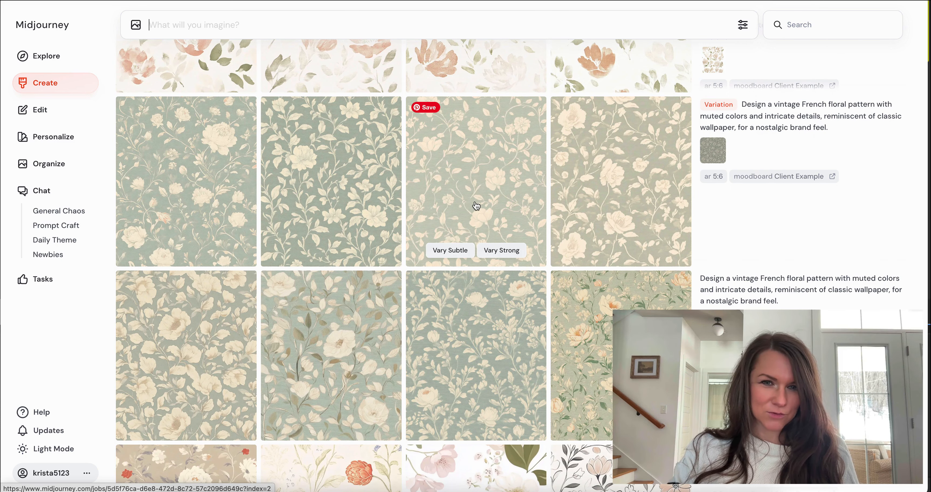
mouse_move(389, 214)
scroll(388, 211, "up", 4)
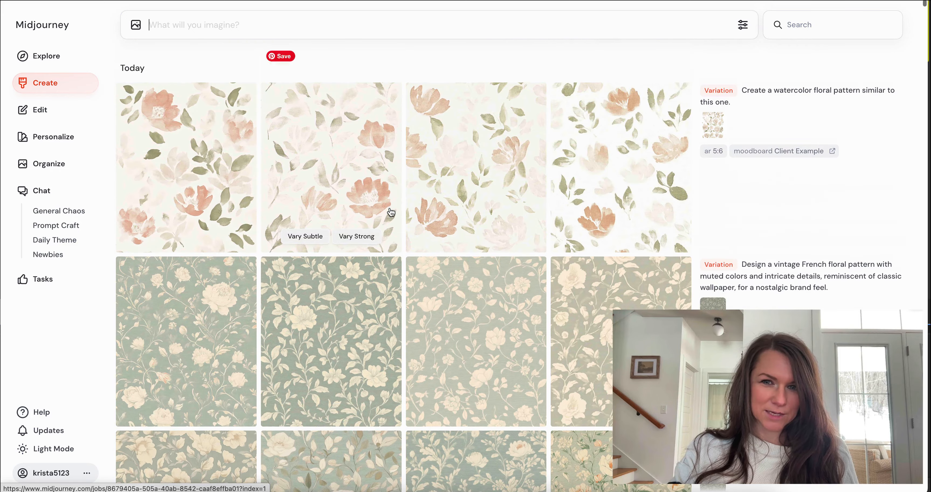
mouse_move(671, 192)
left_click(376, 186)
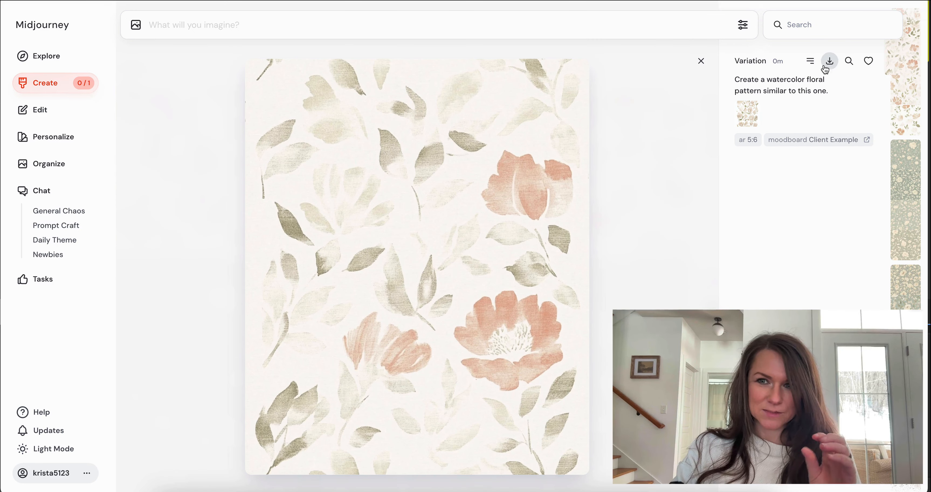
left_click(828, 69)
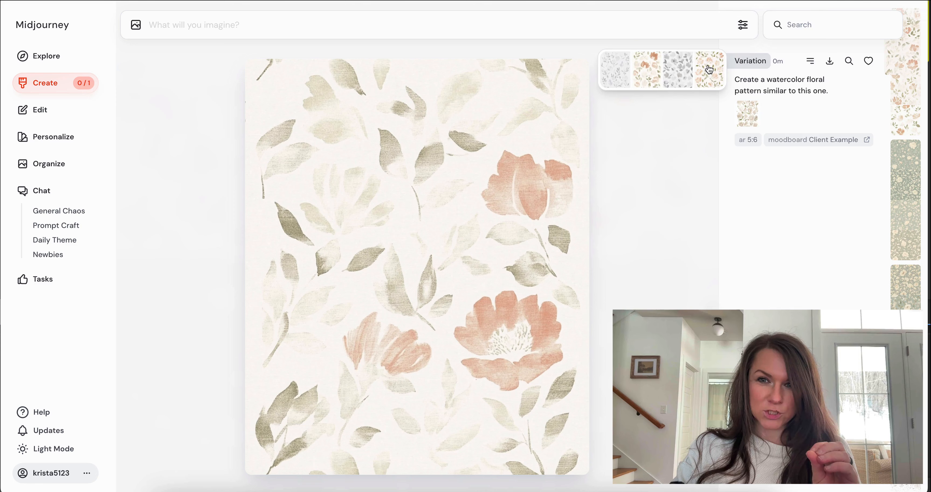
left_click(580, 158)
left_click(907, 20)
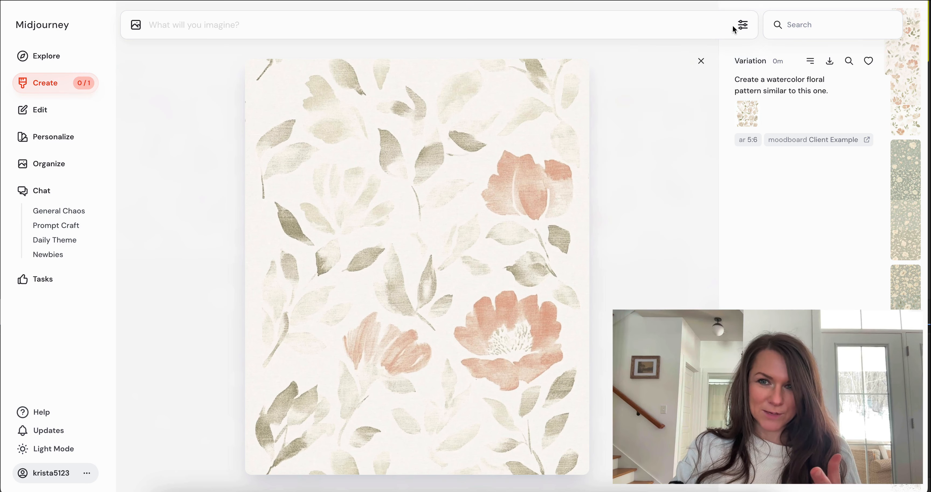
left_click(699, 60)
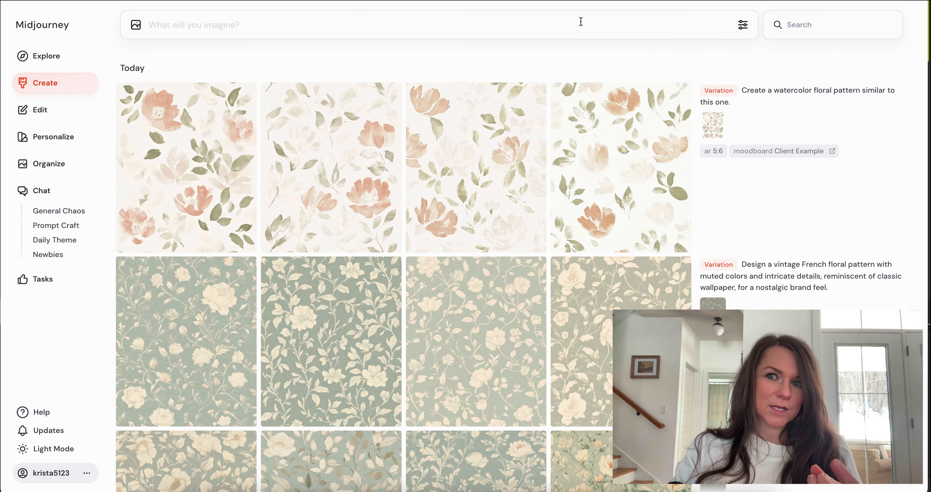
Switch the personalization from Client Example to only the Handdrawn Elements moodboard.
left_click(742, 26)
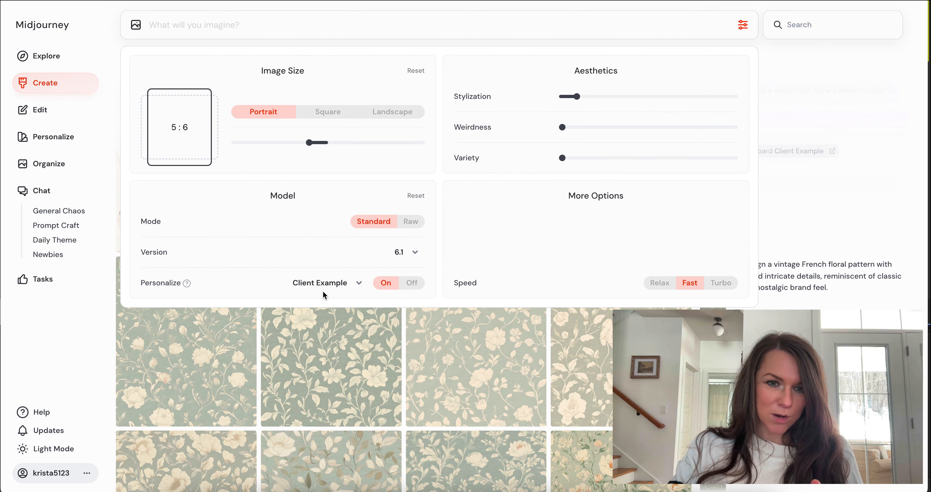
left_click(328, 284)
left_click(307, 373)
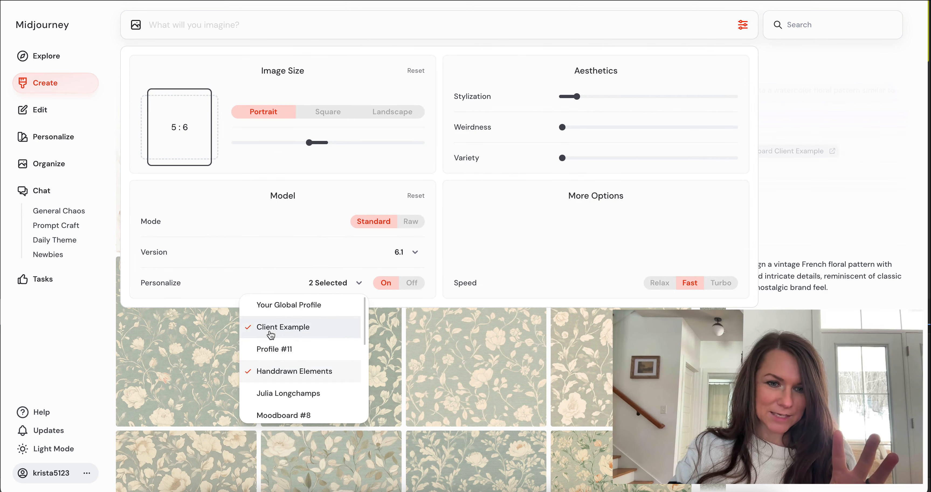
left_click(271, 334)
Generate images from the prompt "Create a set of handdrawn french inspired bows in a pen & ink style" and dismiss the settings.
left_click(328, 26)
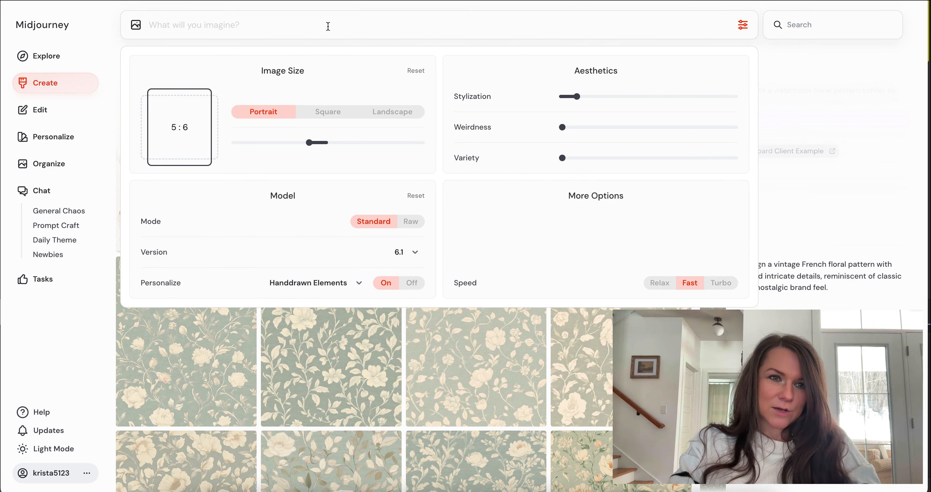
type("Create a set o")
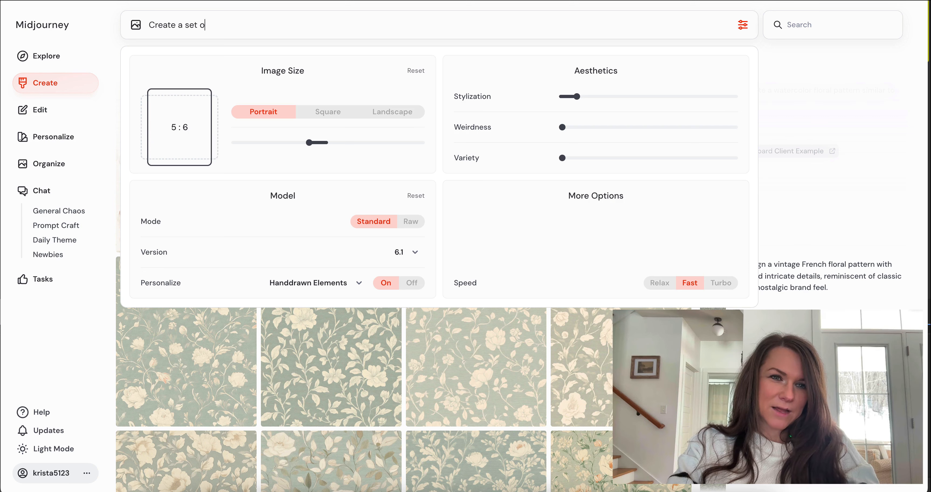
type("f handdrawn french inspired bows in a pen")
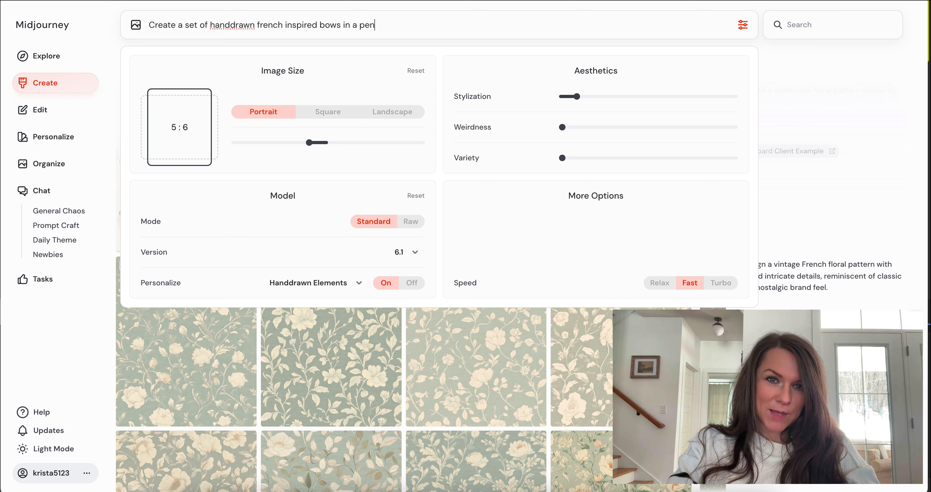
type("& ink style")
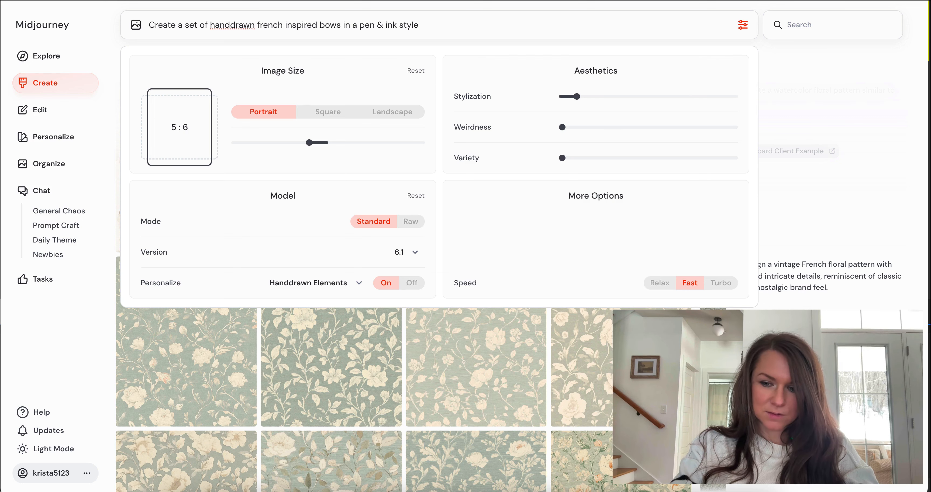
key("Return")
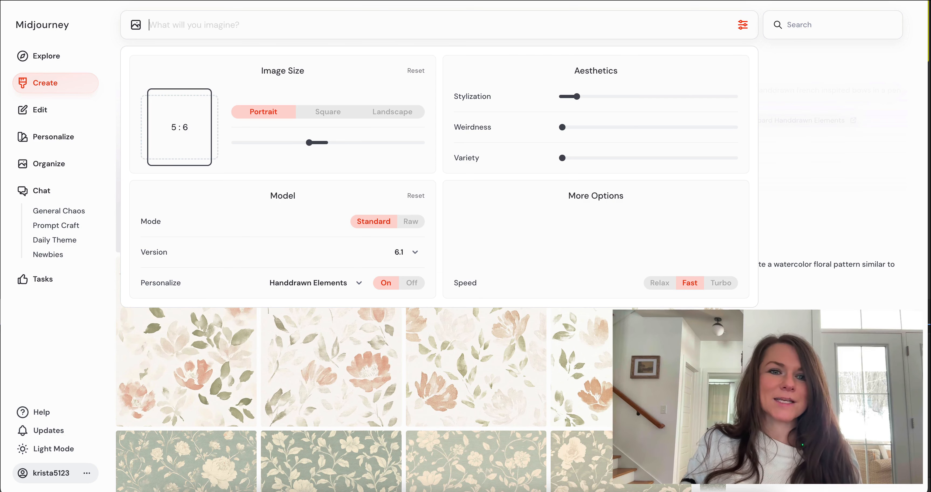
left_click(811, 144)
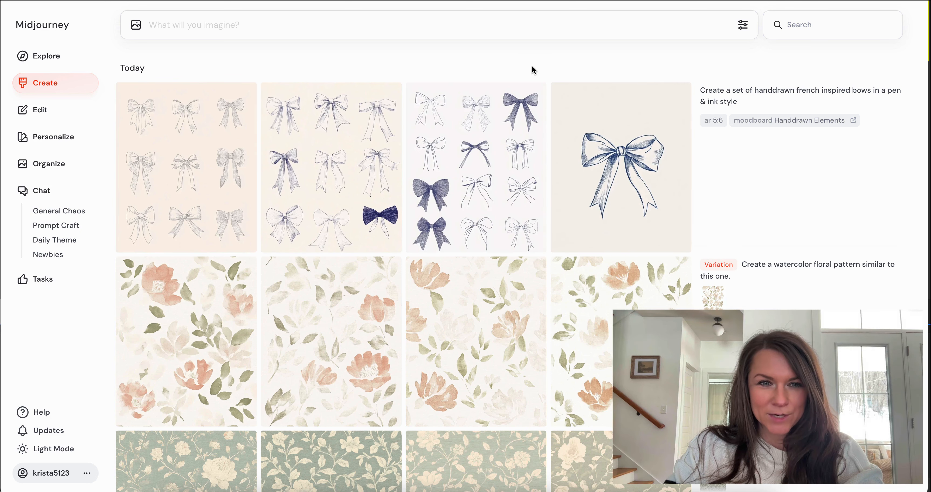
Download the image of the single navy bow from the pen & ink results.
left_click(624, 152)
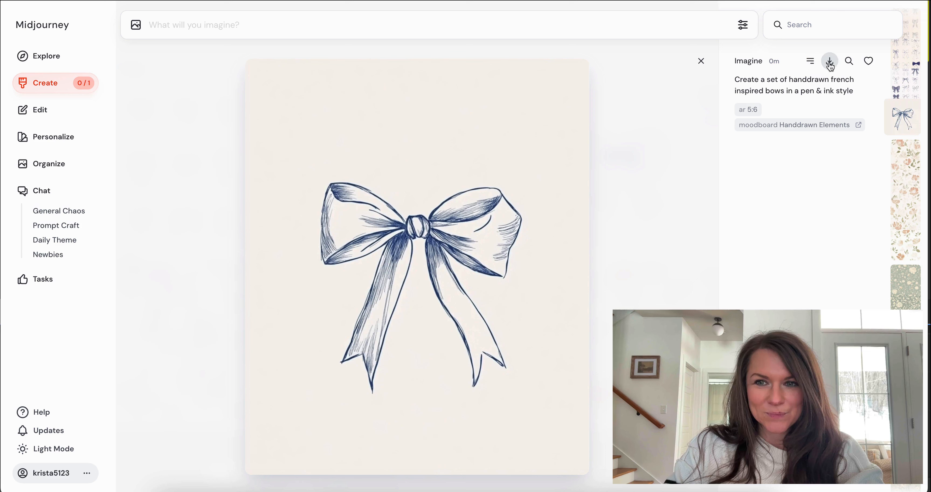
left_click(832, 66)
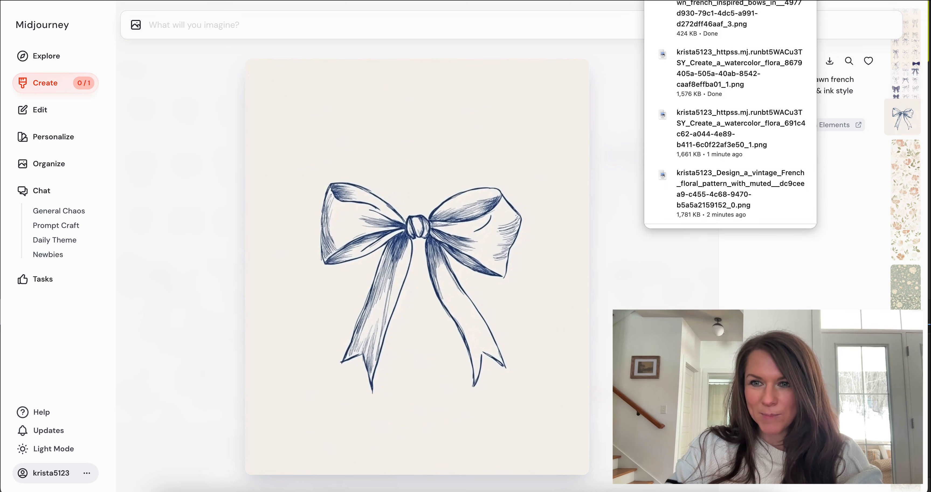
Reuse the bow prompt with the ending changed to "pencil style", generate it, and close the image preview.
left_click(820, 87)
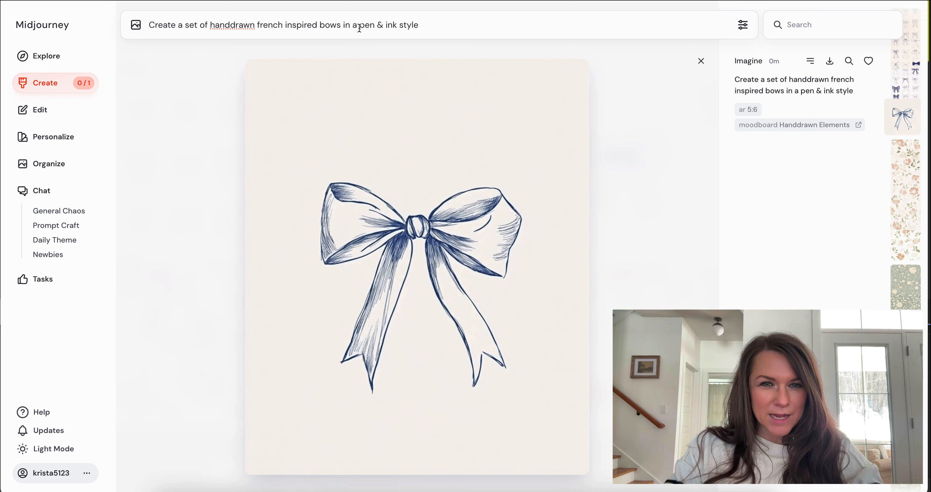
left_click_drag(360, 26, 456, 27)
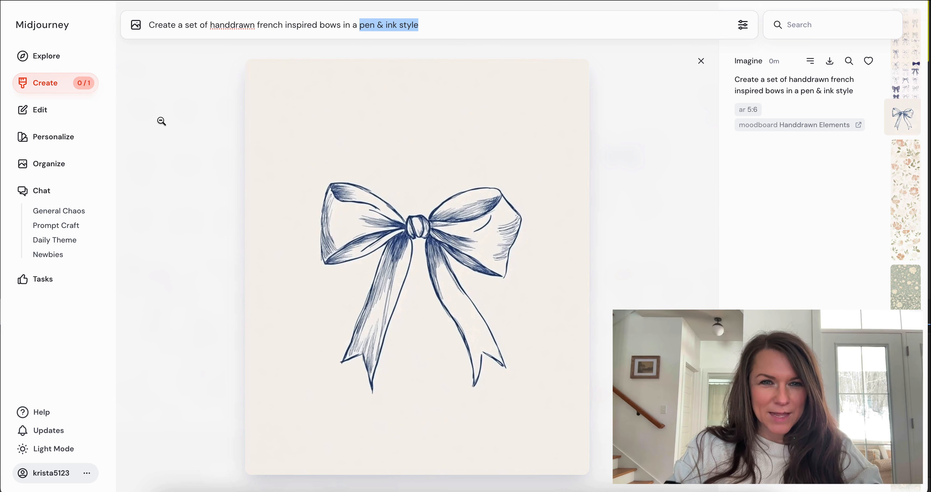
type("pen")
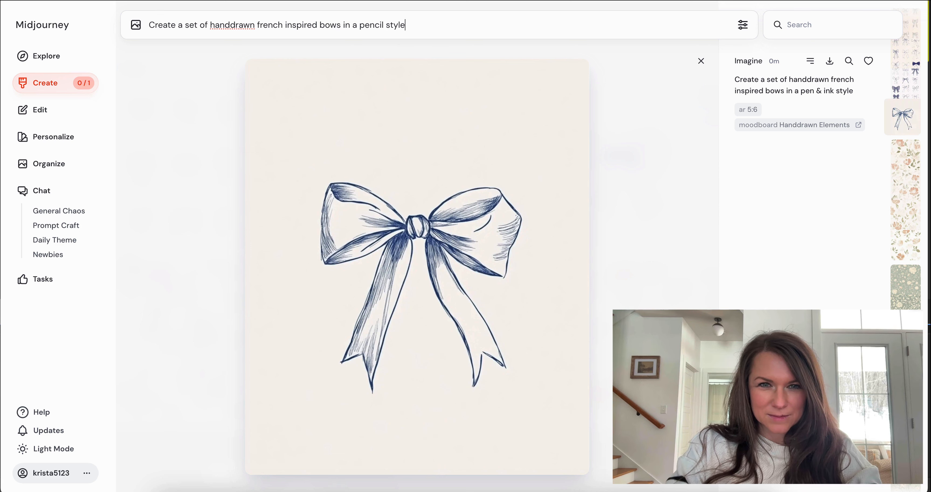
key("Return")
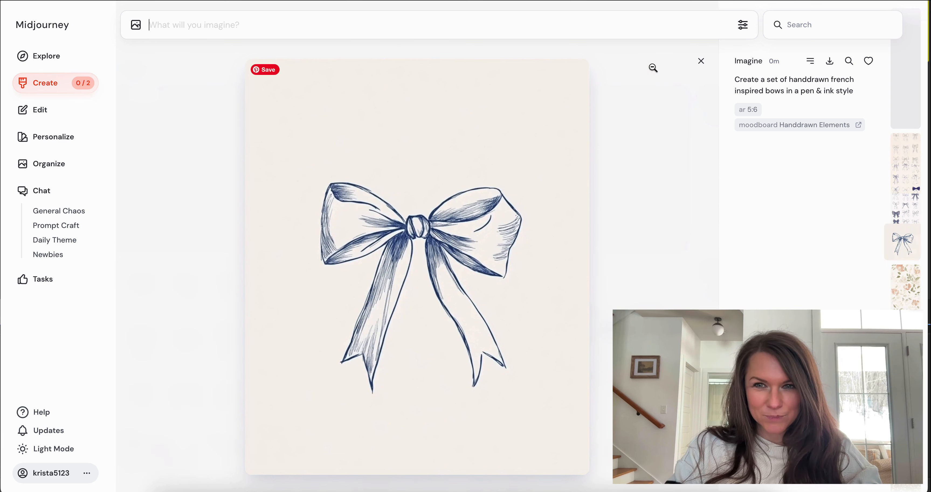
left_click(700, 62)
Reuse the pencil bow prompt with the ending changed to "in an inky style" and generate it.
left_click(799, 94)
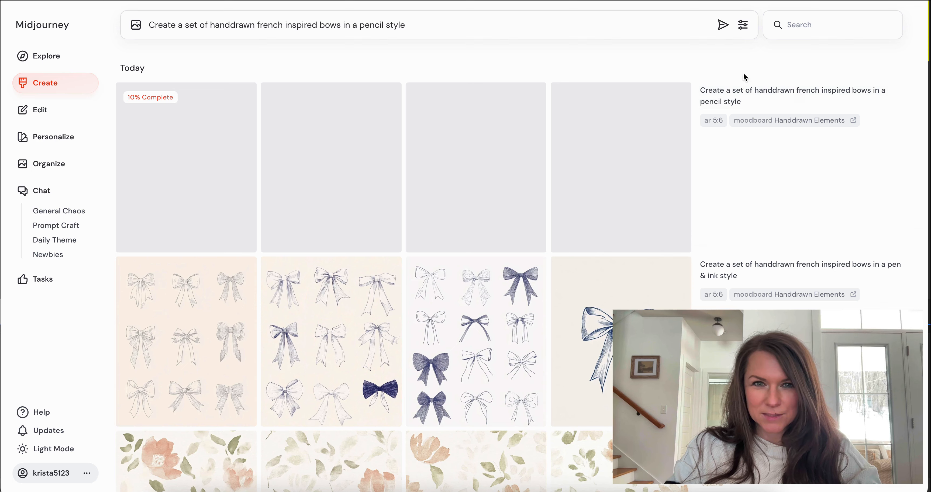
left_click_drag(349, 26, 429, 25)
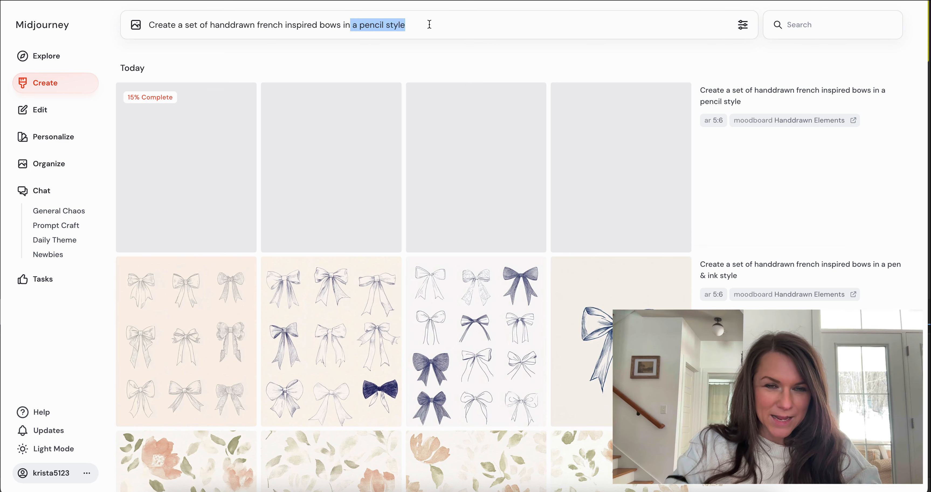
key("BackSpace")
type("n ")
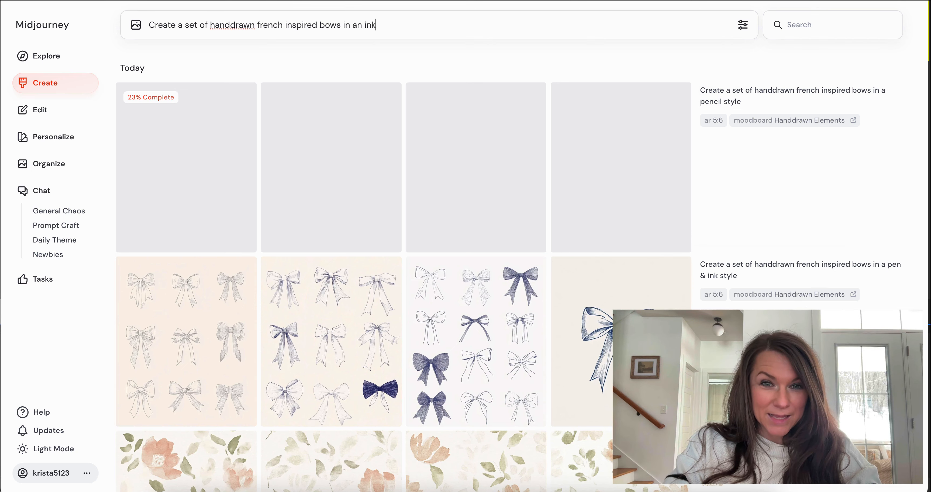
type("inky style")
key("Return")
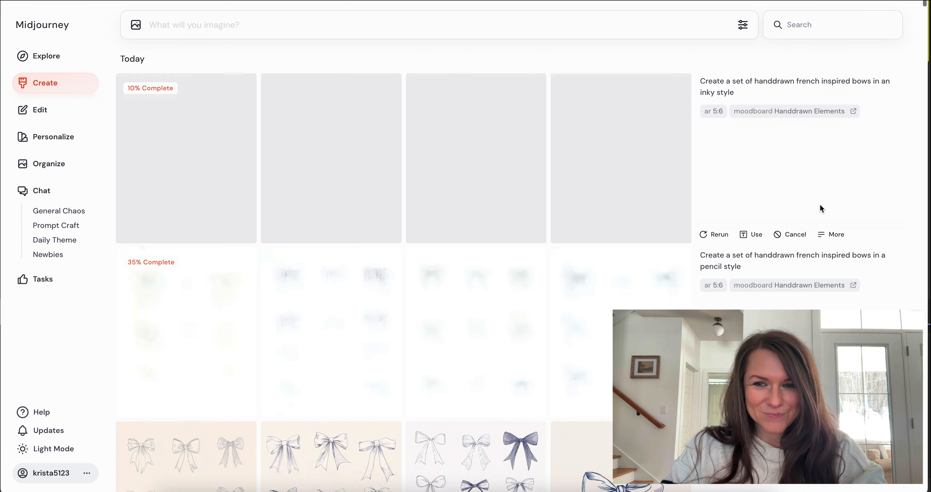
Download the first pencil-style image, showing six bows on a pale pink background.
left_click(204, 261)
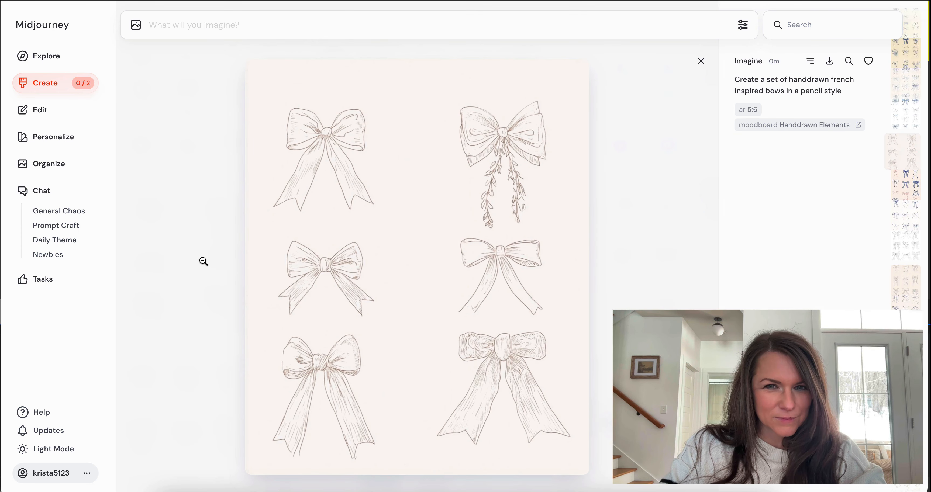
left_click(829, 60)
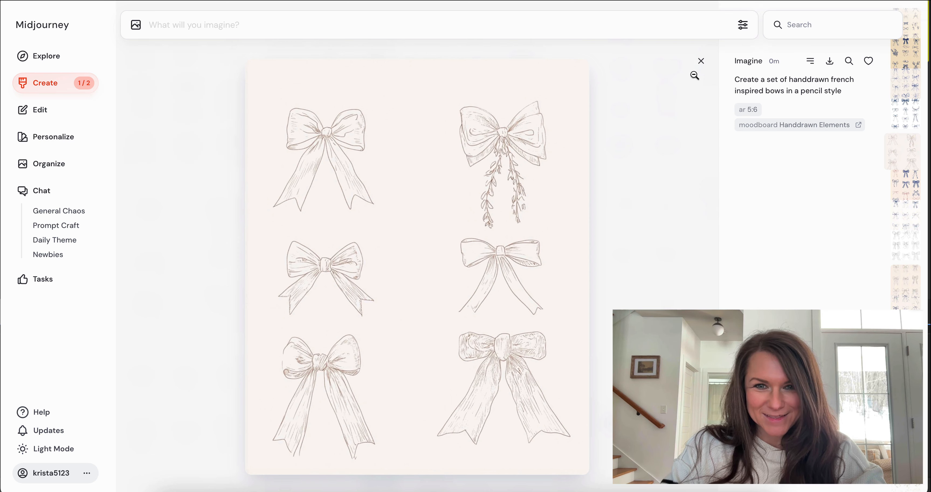
Examine the other pencil-style bow images one by one and compare them with the inky-style results.
left_click(701, 61)
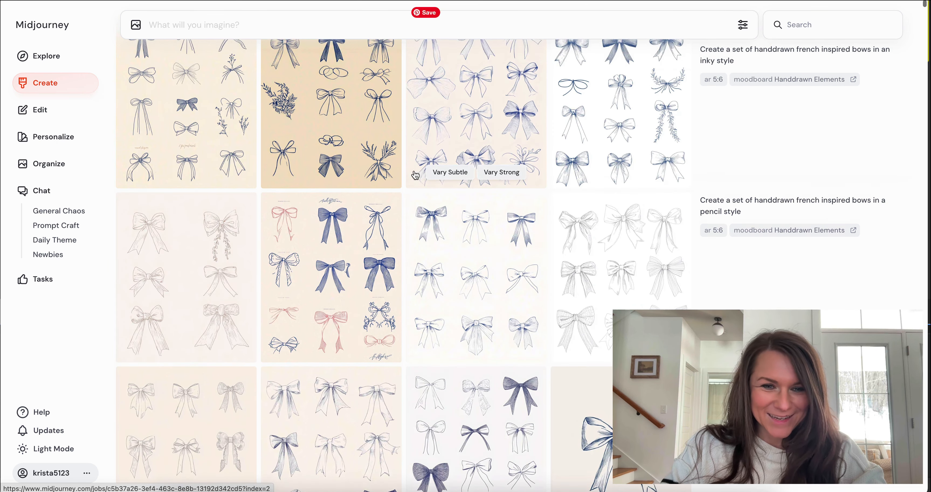
left_click(379, 231)
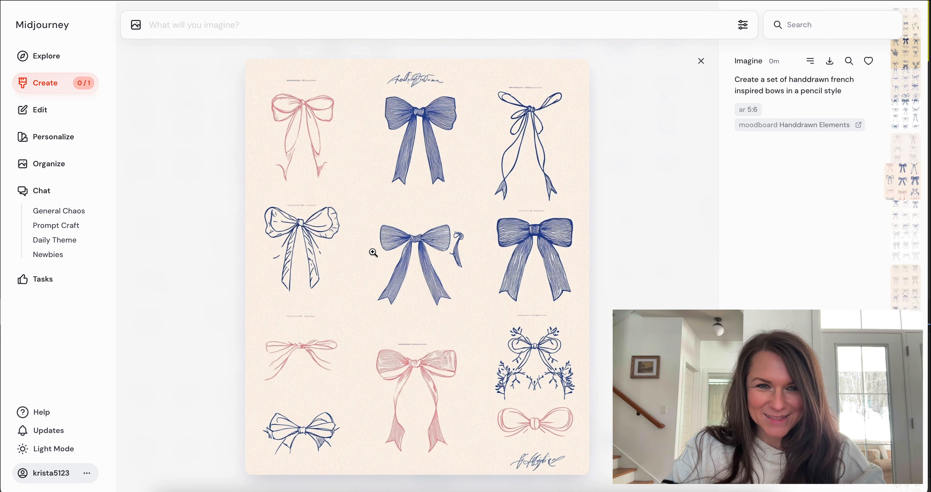
left_click(701, 61)
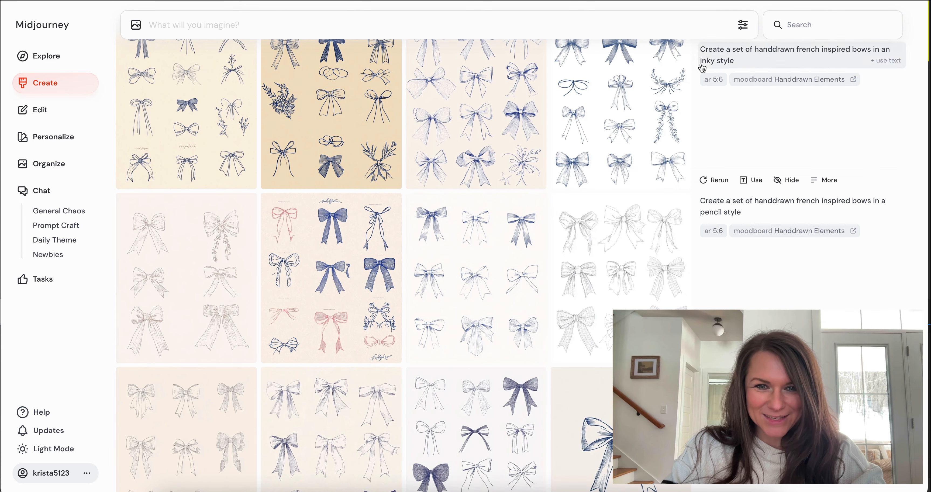
left_click(484, 274)
left_click(709, 65)
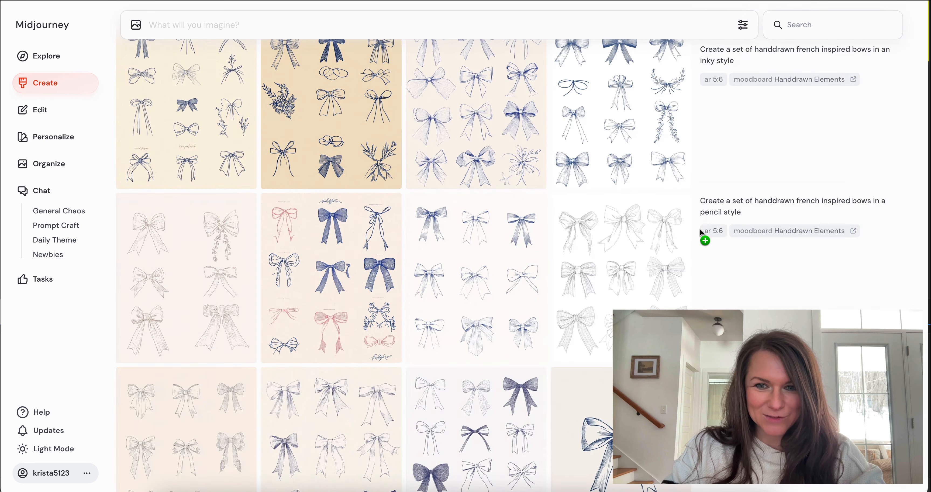
left_click(659, 259)
left_click(712, 59)
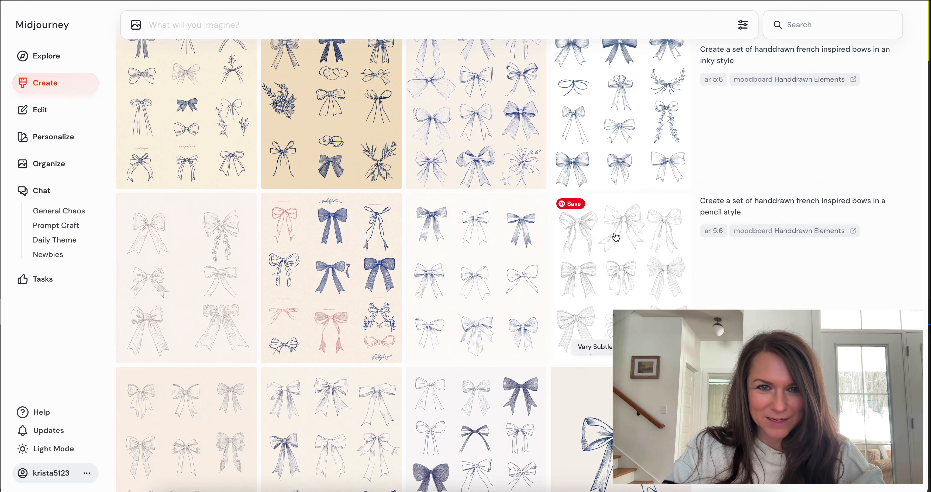
scroll(612, 234, "up", 1)
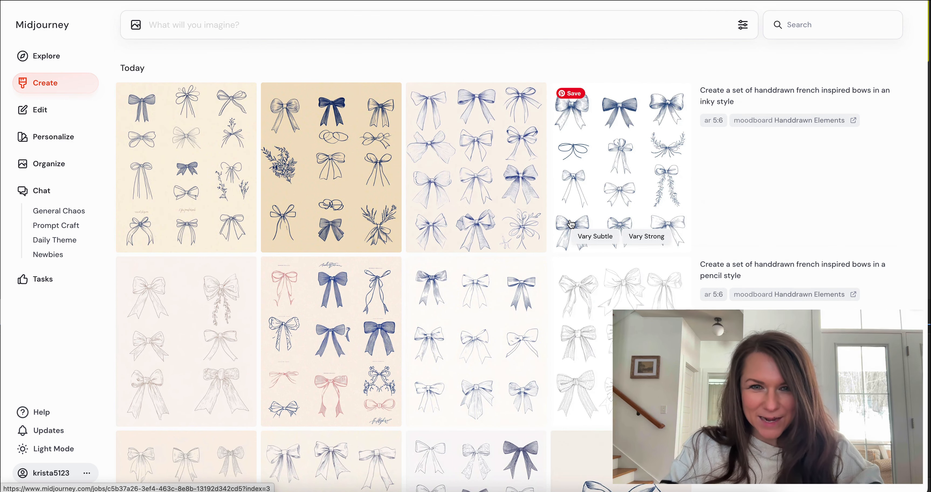
Reuse the earlier interior designer elements prompt, changing it to "Create a set of handdrawn elements for a French inspired designer in a style similar to this.".
scroll(571, 224, "down", 15)
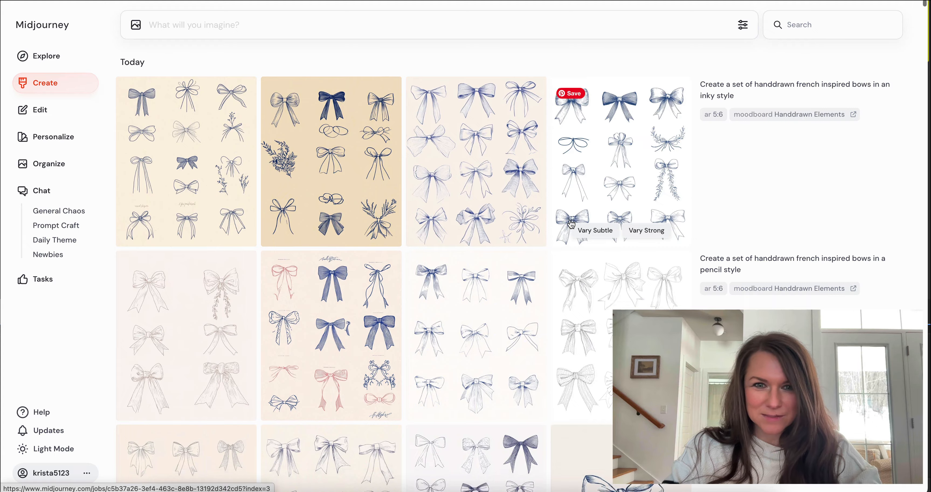
scroll(571, 224, "down", 7)
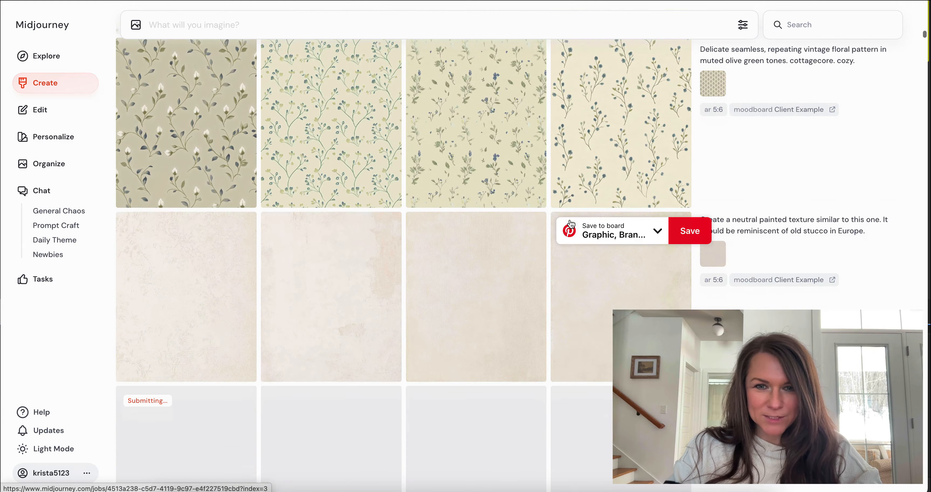
scroll(799, 185, "down", 15)
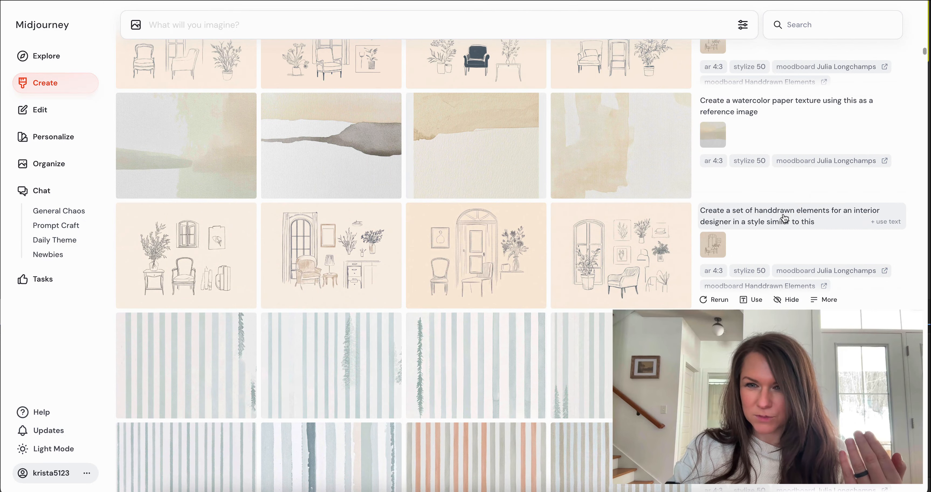
left_click(783, 218)
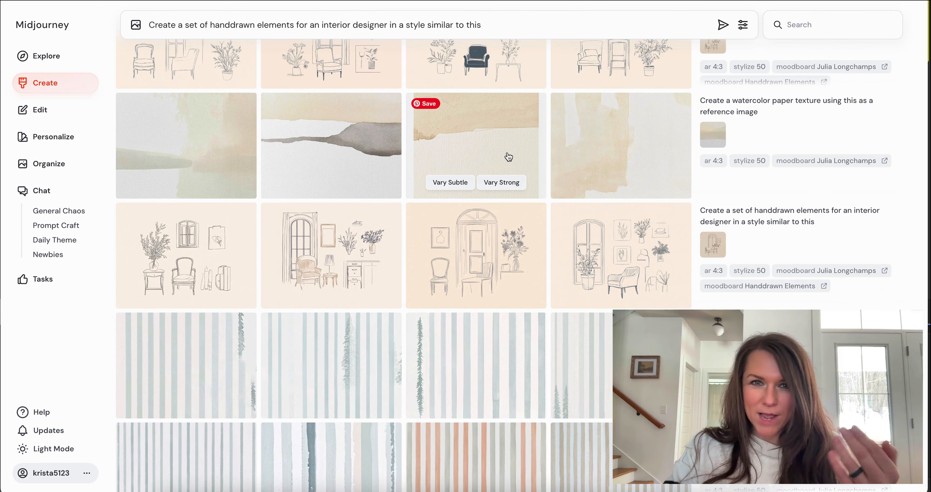
scroll(507, 156, "up", 15)
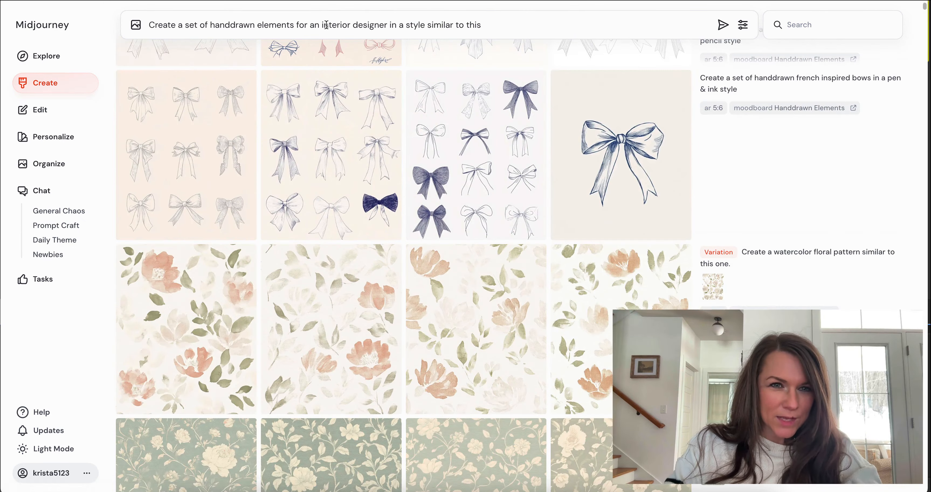
scroll(402, 217, "up", 5)
left_click_drag(400, 26, 320, 25)
type("French inspired des")
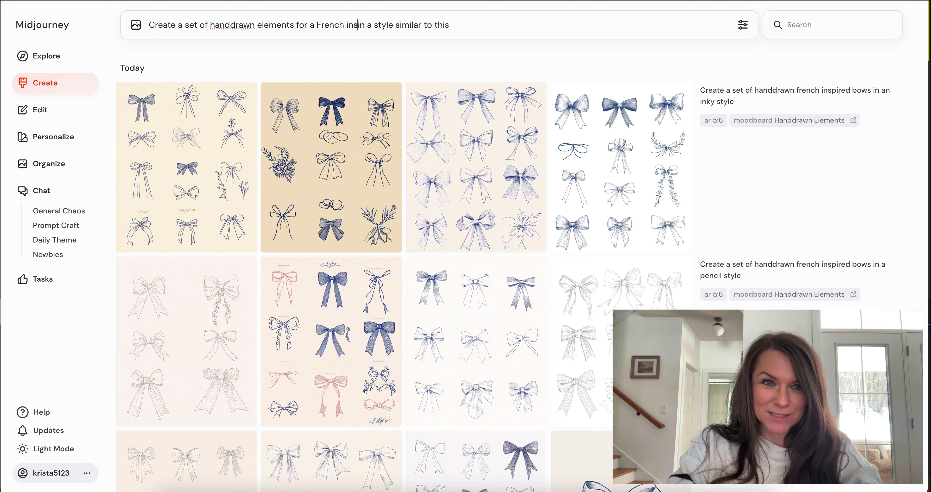
type("igner")
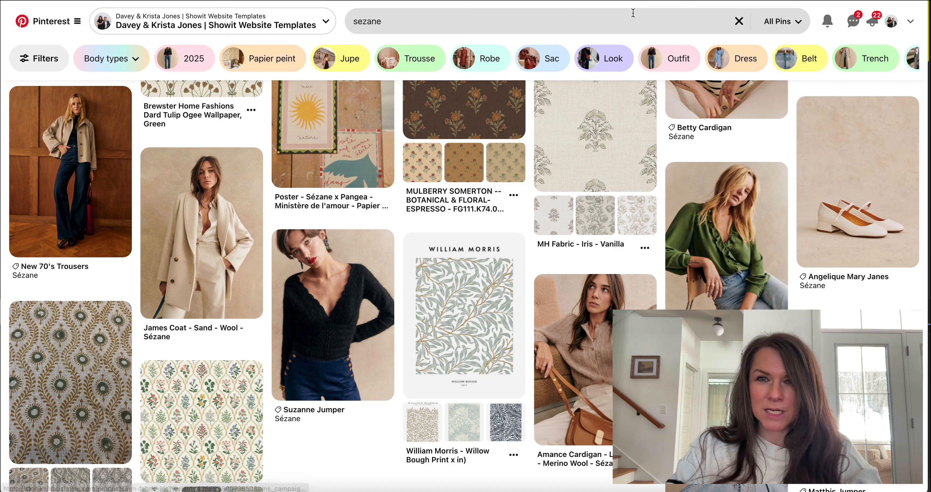
Switch to Pinterest and search for "handdrawn bow".
left_click(619, 21)
key("super+a")
type("handdrawn")
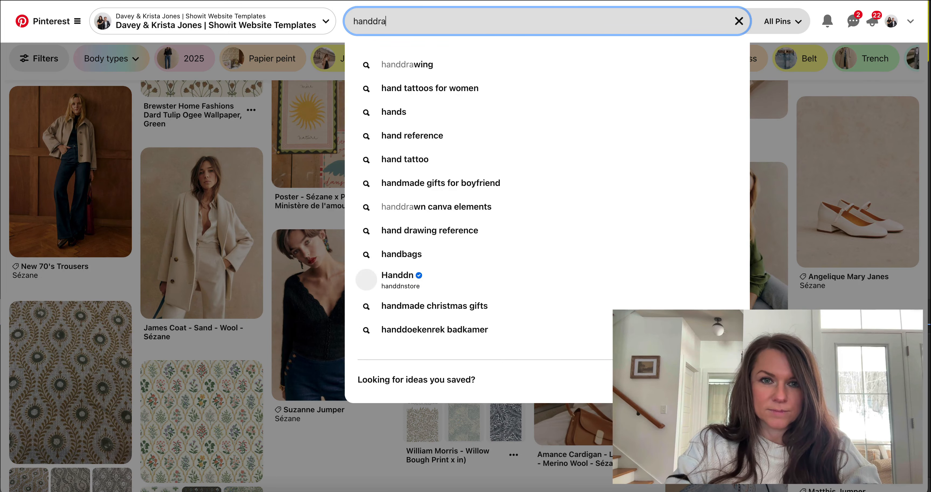
type(" bow")
key("Return")
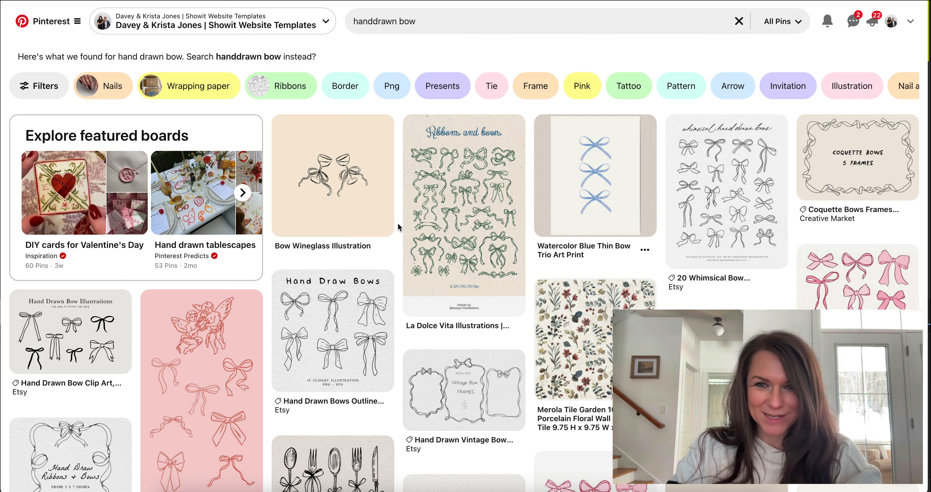
Browse the hand-drawn bow pins for a style reference and open the related Whimsical Wedding Illustrations pin showing flower vases.
scroll(397, 223, "down", 2)
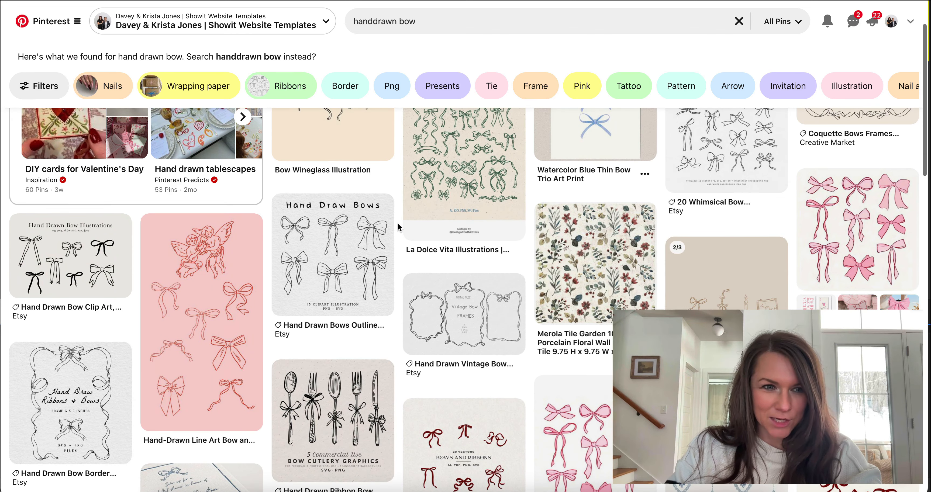
scroll(397, 222, "down", 3)
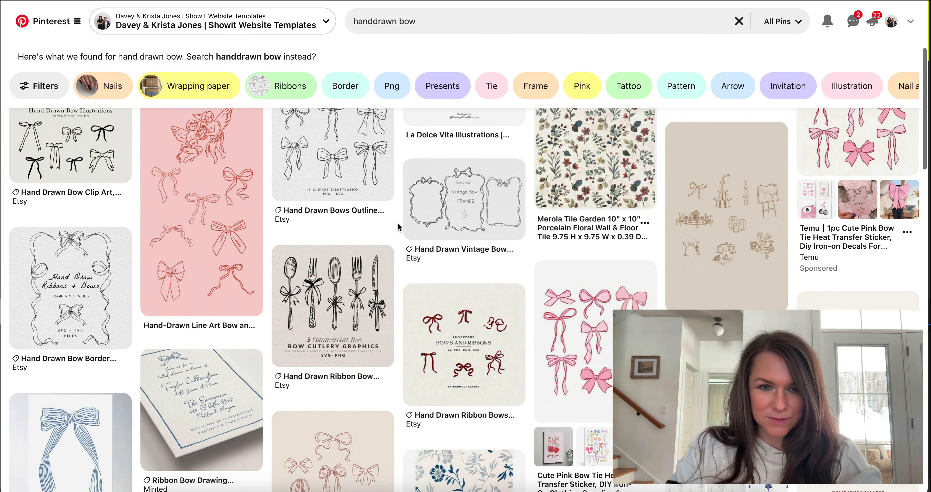
mouse_move(348, 293)
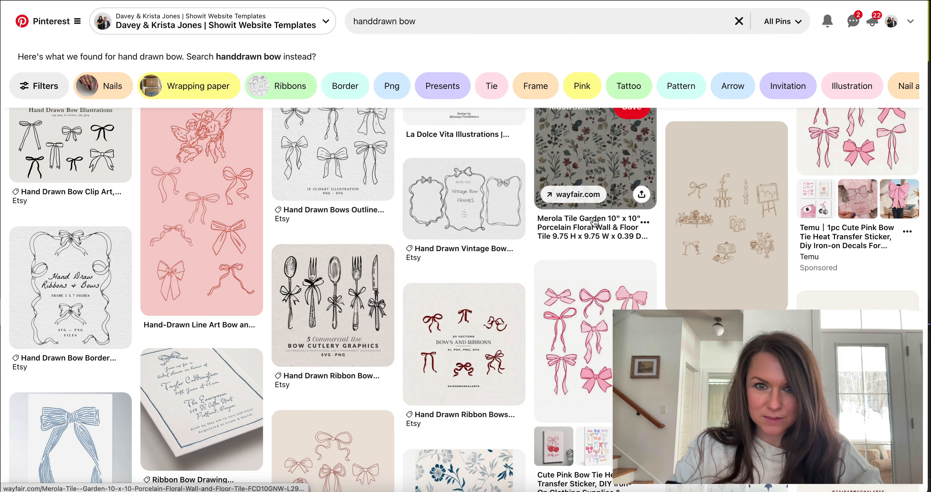
scroll(586, 203, "down", 4)
scroll(526, 372, "down", 5)
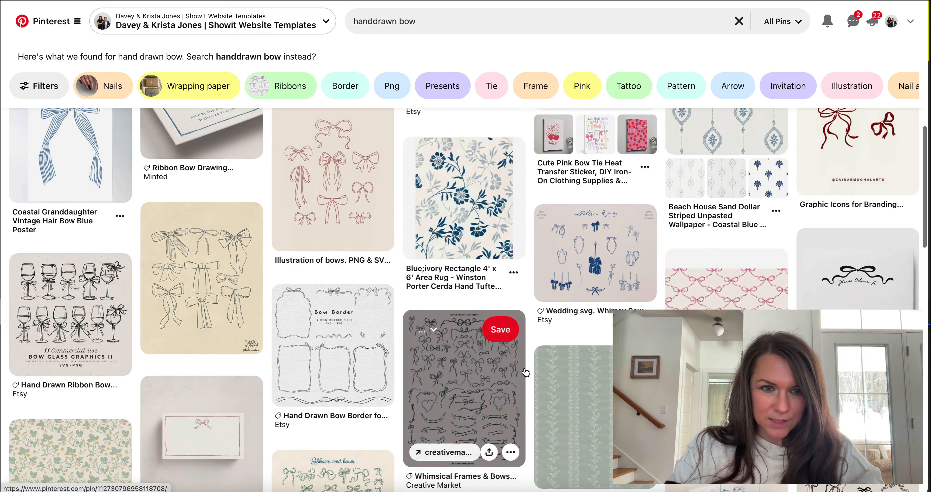
left_click(520, 358)
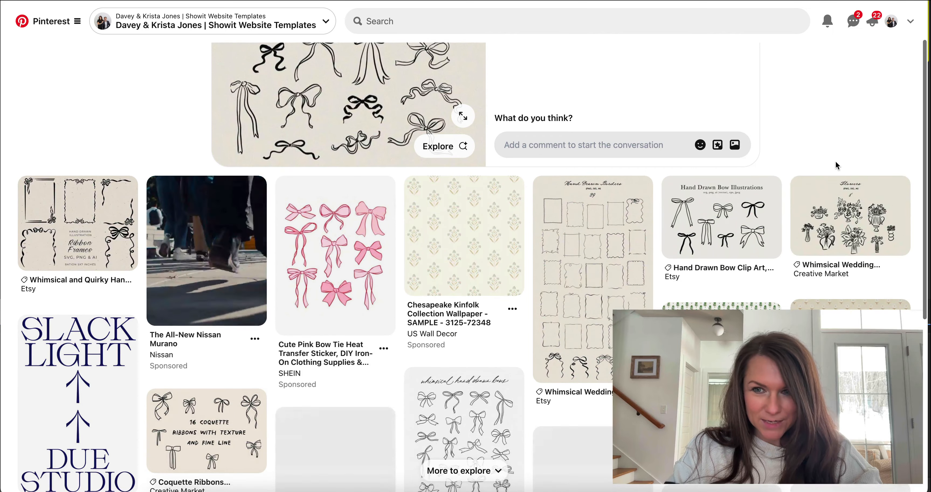
left_click(854, 224)
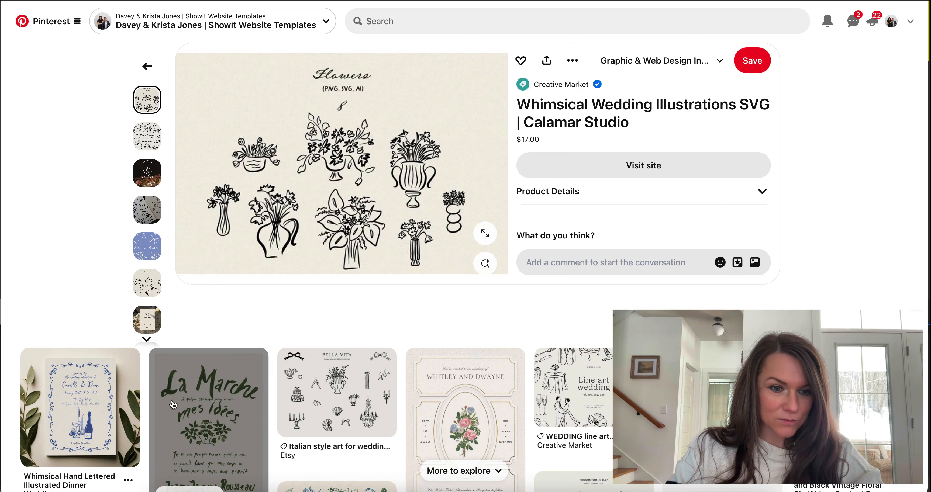
Open the flower vase image from the Desktop folder in Photoshop and crop off its "Flowers" heading, leaving about 736 x 361 px.
left_click(156, 486)
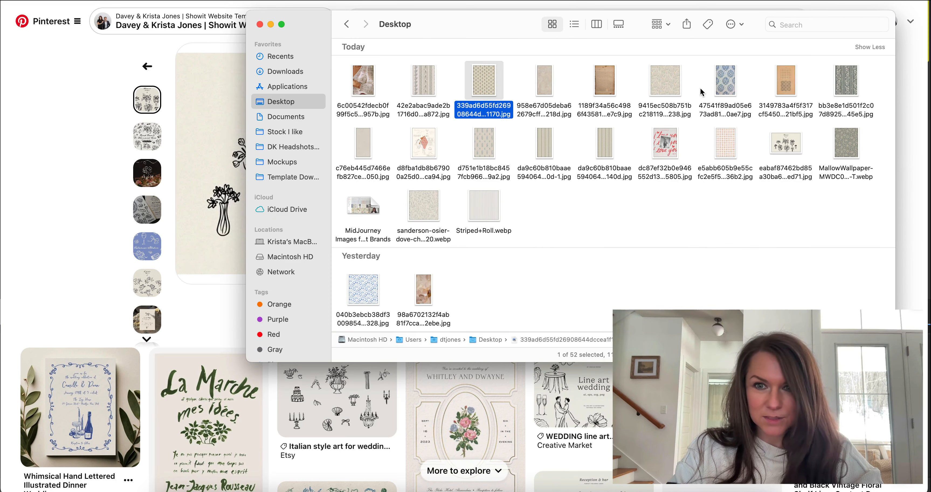
left_click_drag(791, 143, 392, 484)
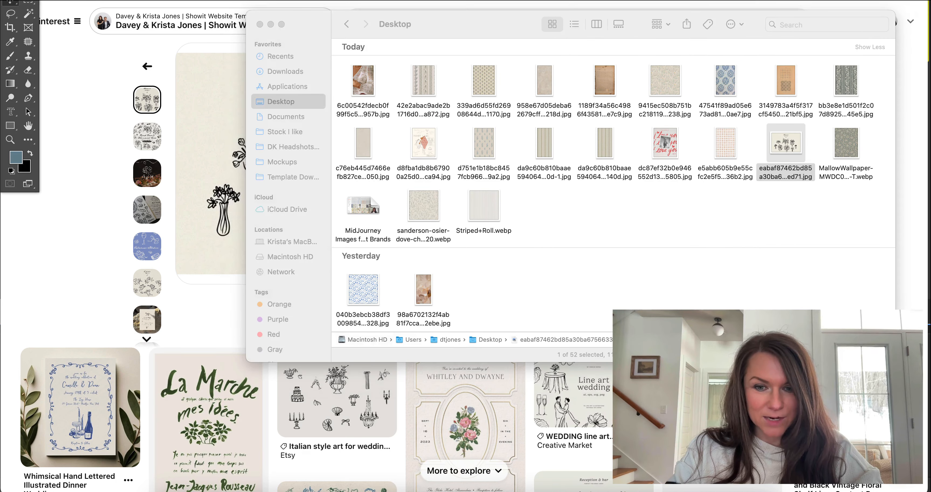
left_click(10, 28)
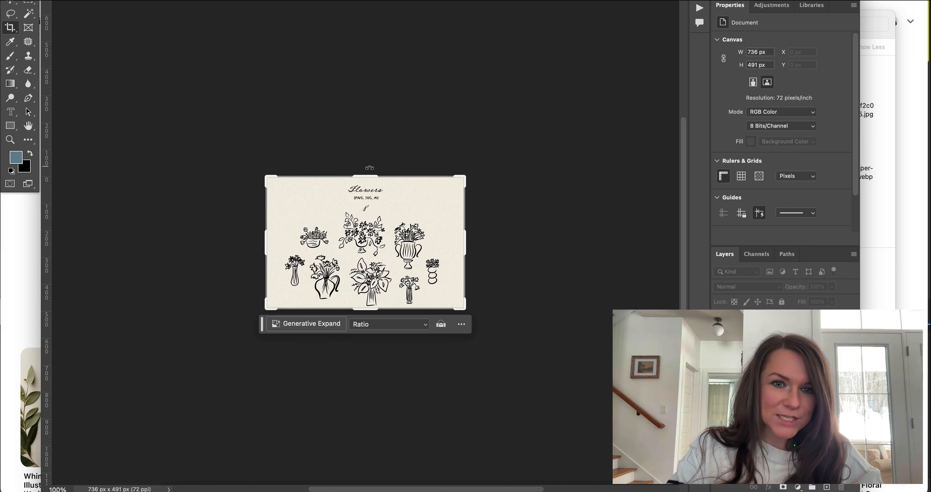
left_click_drag(366, 178, 368, 198)
key("Return")
Save the cropped flower image as a JPEG at quality 12 and close it.
key("super+s")
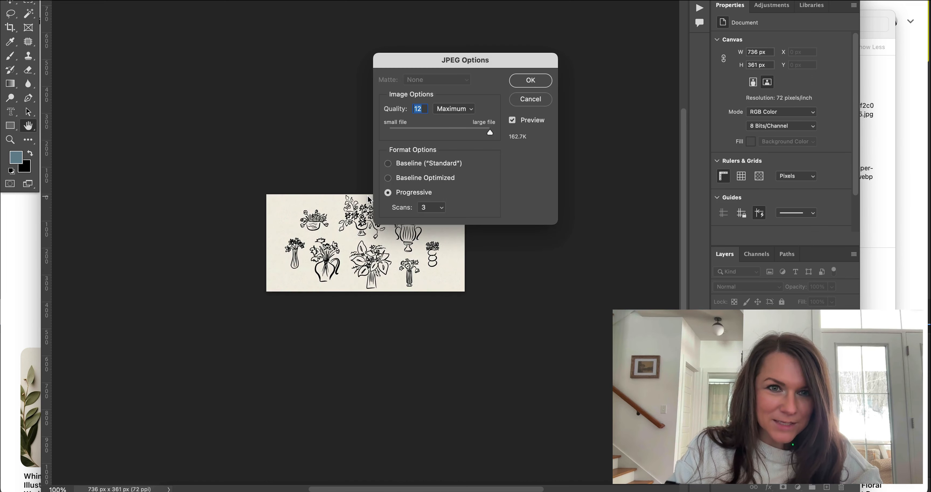
key("Return")
key("super+w")
Return to Midjourney and add the cropped flower vase image from the Desktop folder to the prompt as a reference.
left_click(202, 486)
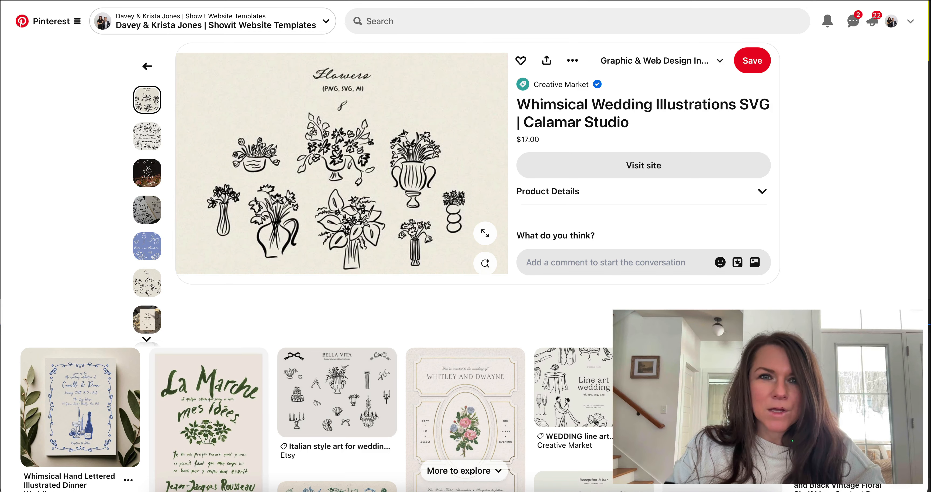
key("ctrl+Tab")
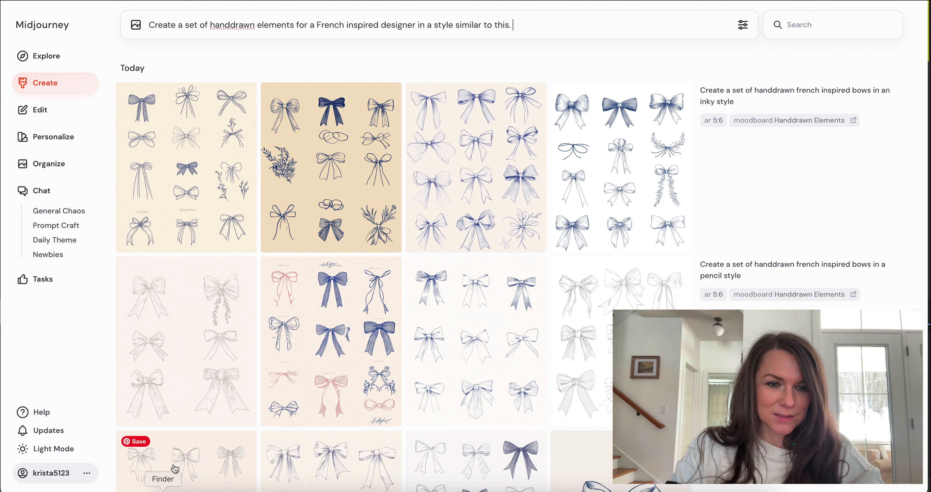
left_click(163, 485)
left_click_drag(487, 33, 357, 178)
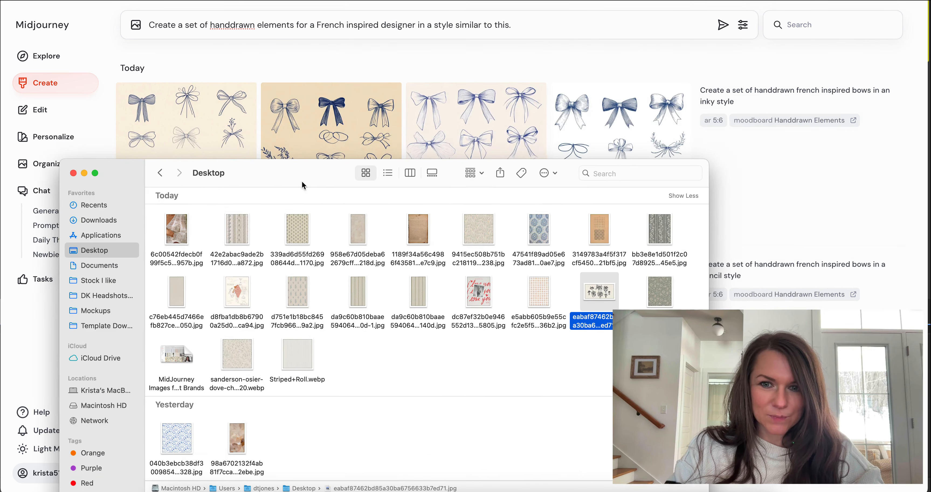
left_click_drag(654, 289, 531, 27)
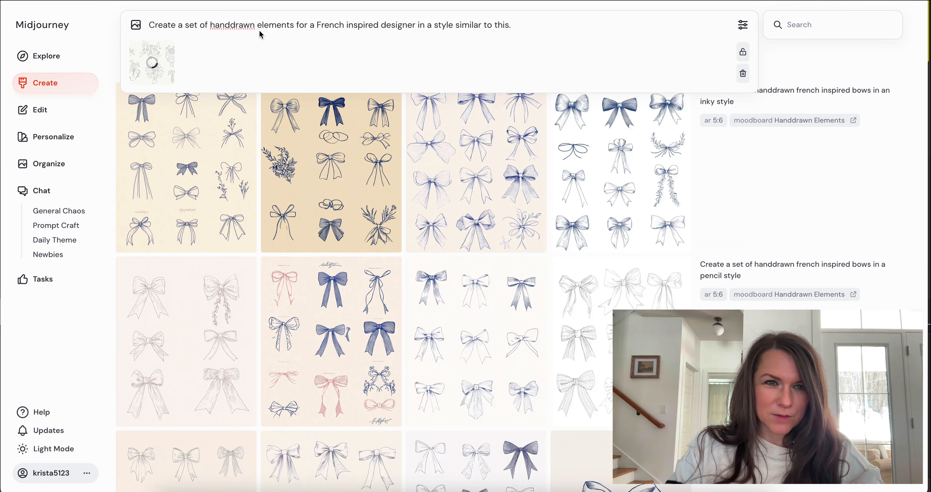
Insert "bow" before "elements" in the prompt and generate the images.
left_click(275, 24)
left_click(253, 24)
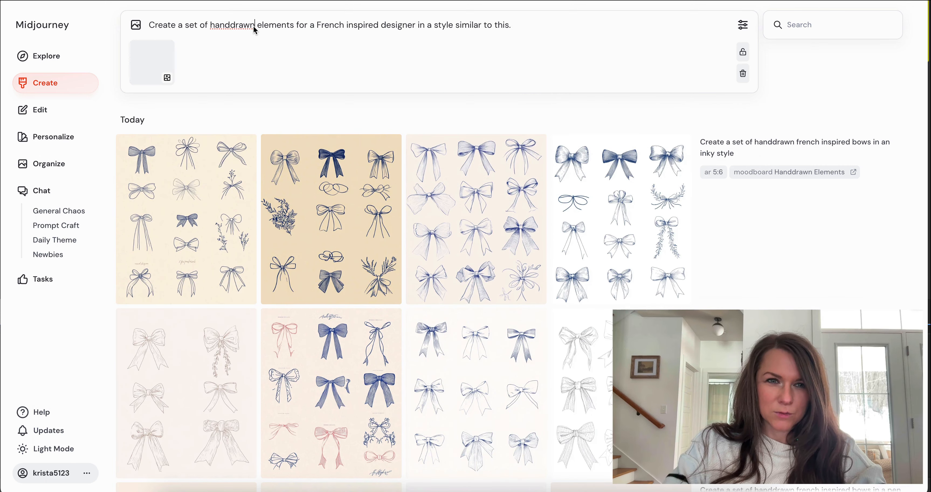
type("bow")
key("Return")
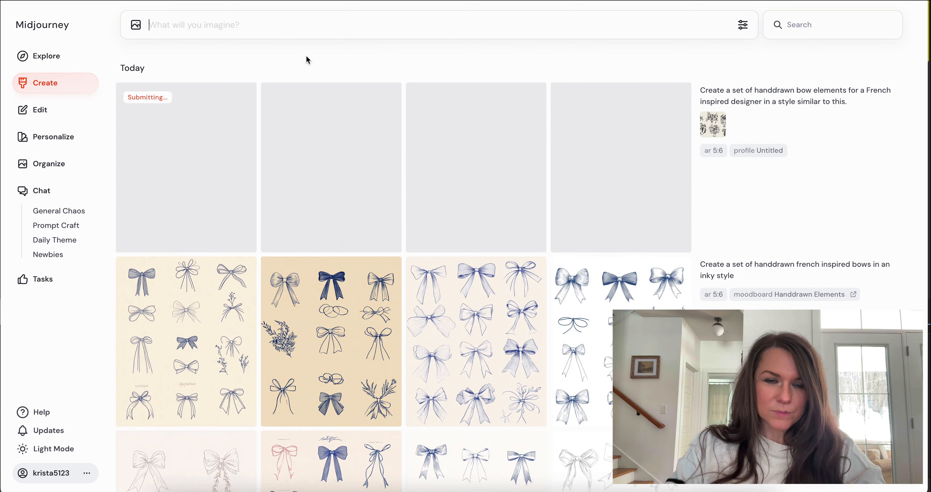
Reuse the hand-drawn bow elements prompt and replace "bow" with "floral".
left_click(773, 102)
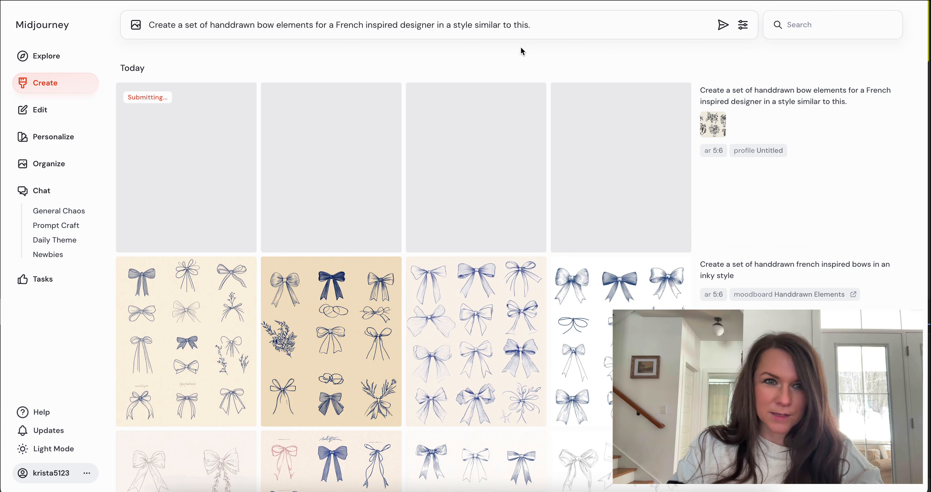
double_click(241, 28)
double_click(265, 27)
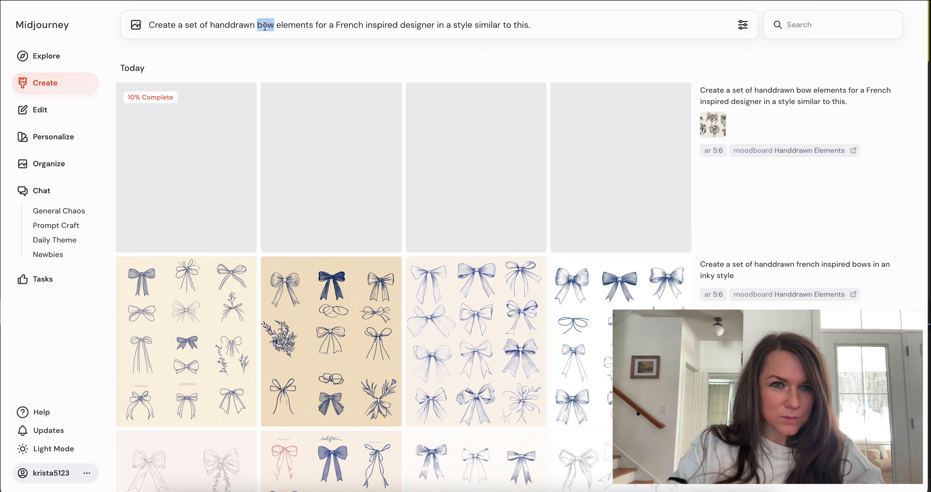
type("floral")
key("shift+Return")
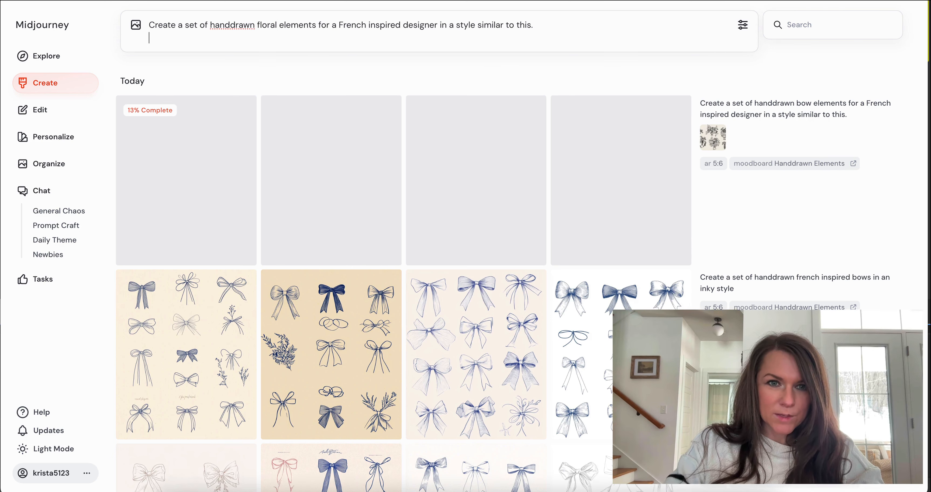
Add the cropped flower vase image from the Desktop folder as the prompt's reference and generate the images.
left_click(164, 491)
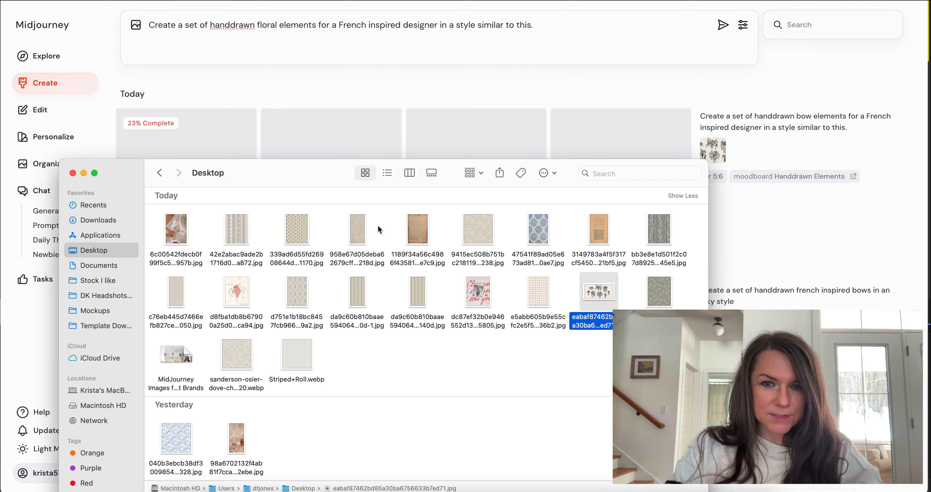
left_click_drag(608, 299, 668, 45)
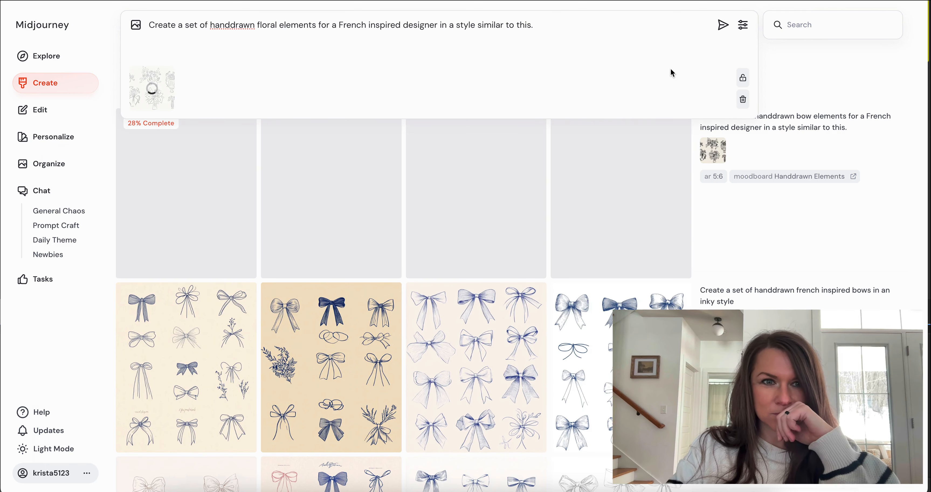
key("Return")
mouse_move(744, 215)
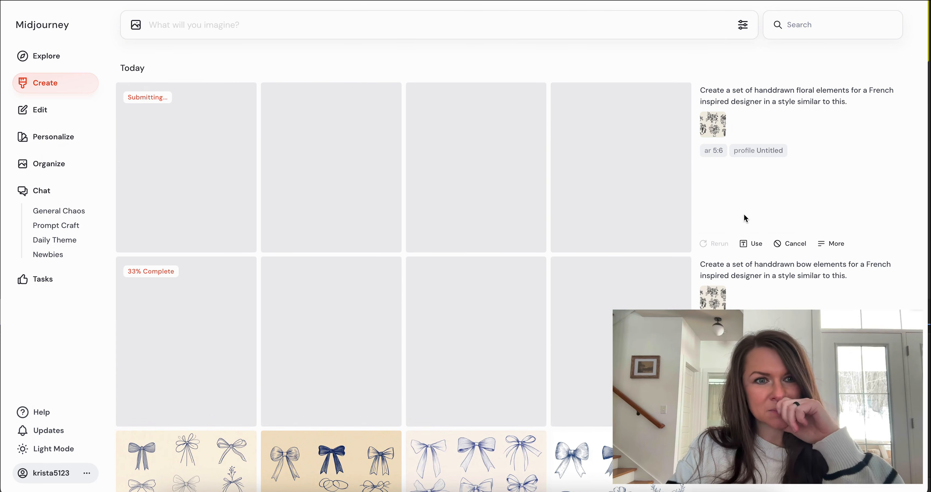
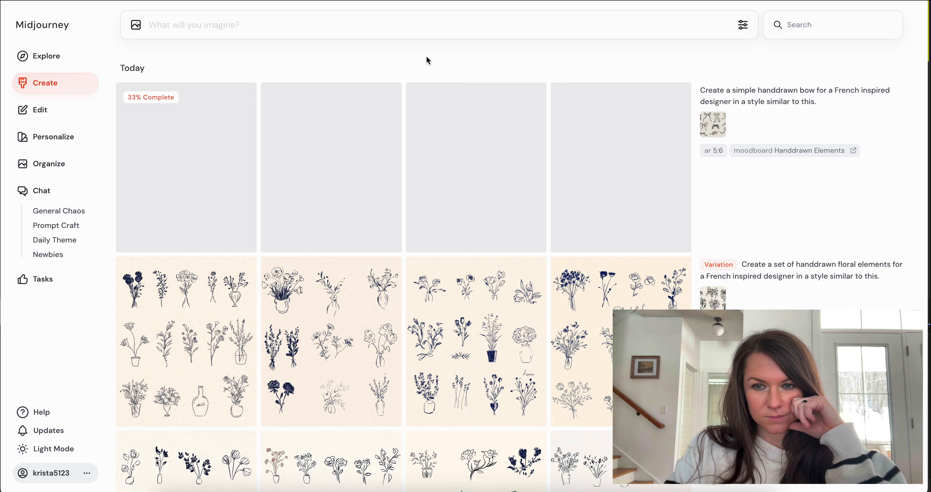
View the first, third and fourth hand-drawn floral variations at full size and download them.
scroll(426, 56, "down", 4)
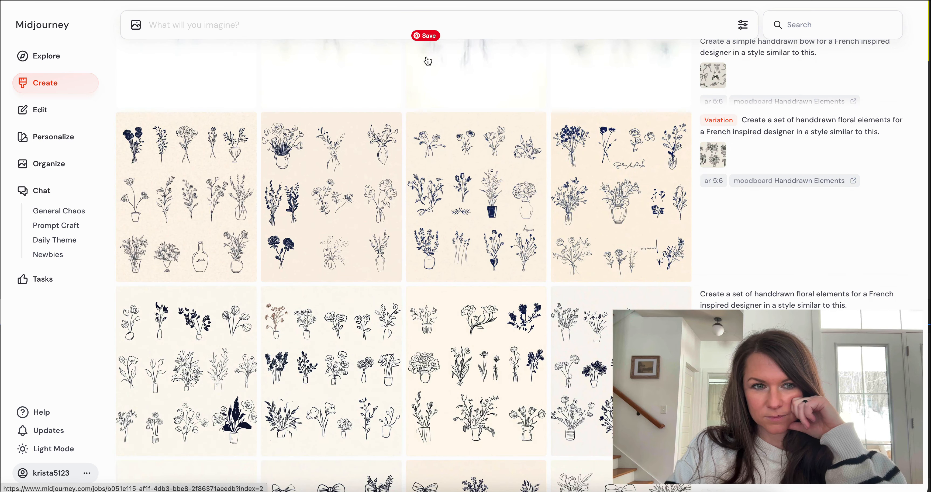
left_click(209, 238)
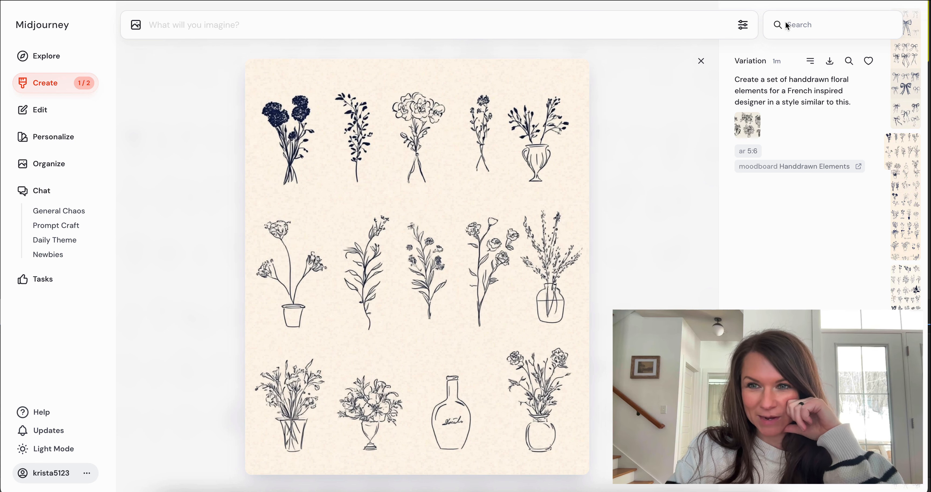
key("Right")
key("Right")
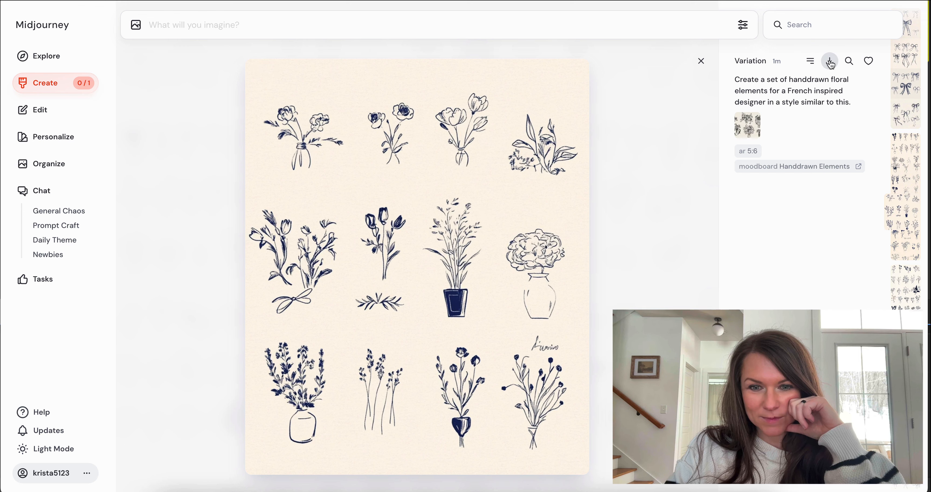
left_click(700, 60)
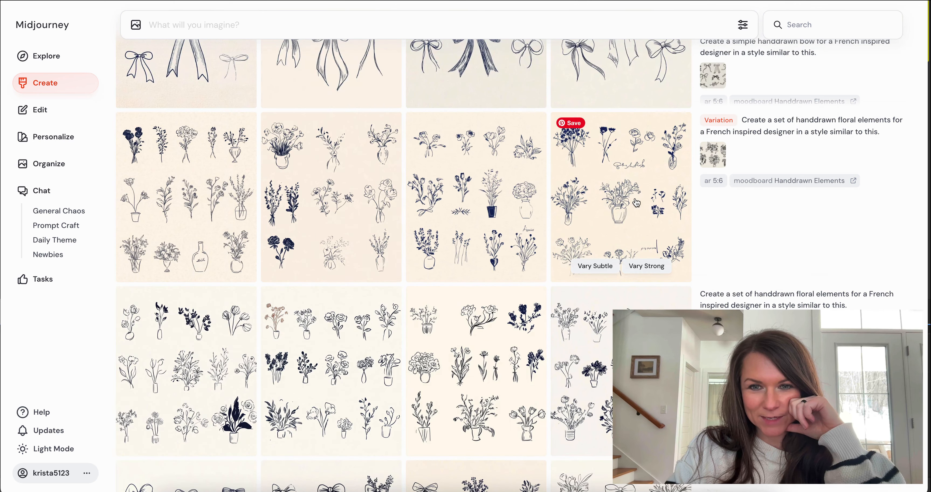
left_click(636, 203)
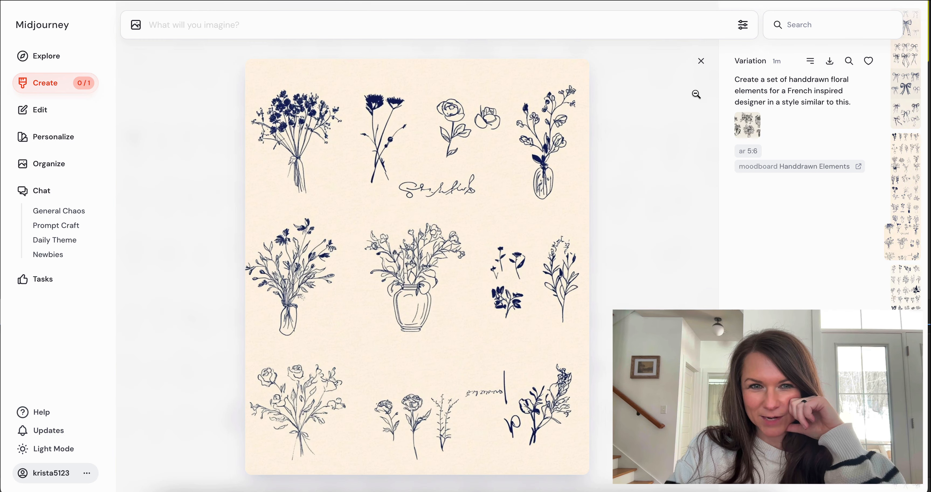
left_click(702, 61)
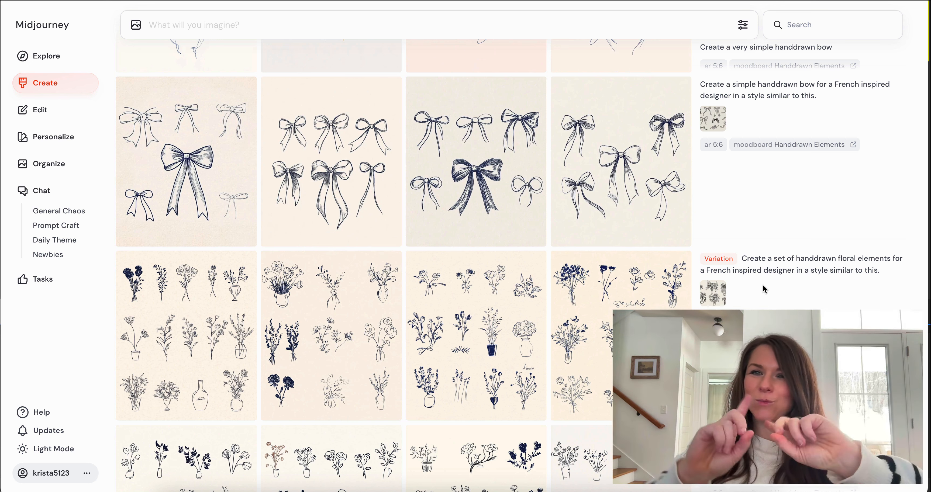
Reuse the floral variation's prompt, rewriting it as "Create a simple line drawing of a tied bow in an ink style similar to this.".
mouse_move(212, 326)
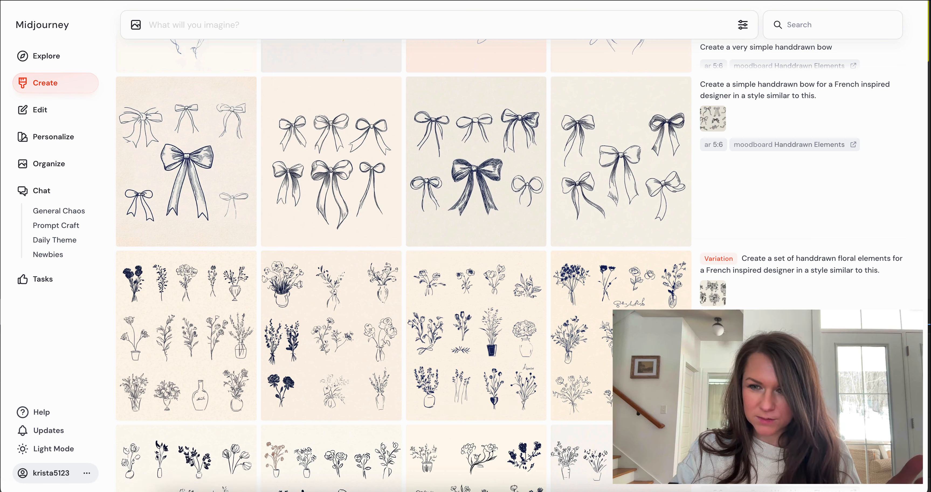
left_click(813, 270)
left_click_drag(185, 25, 436, 28)
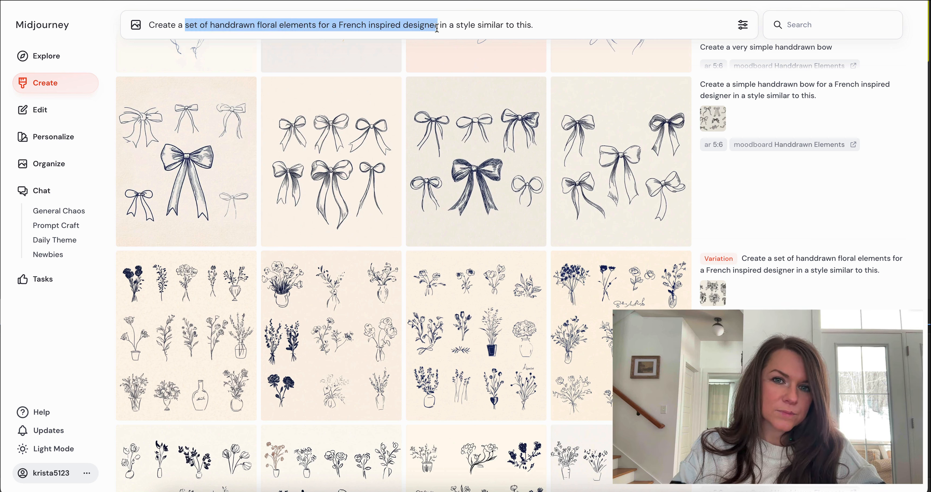
type("simple ")
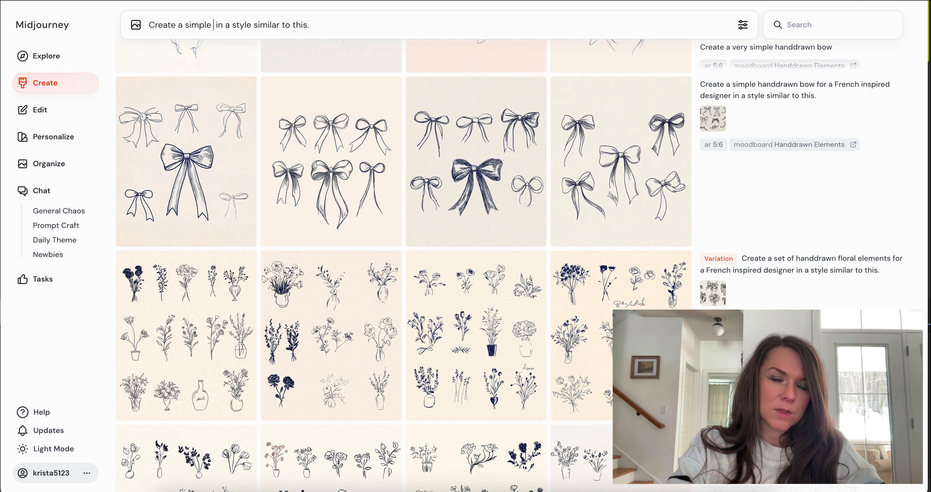
type("line d")
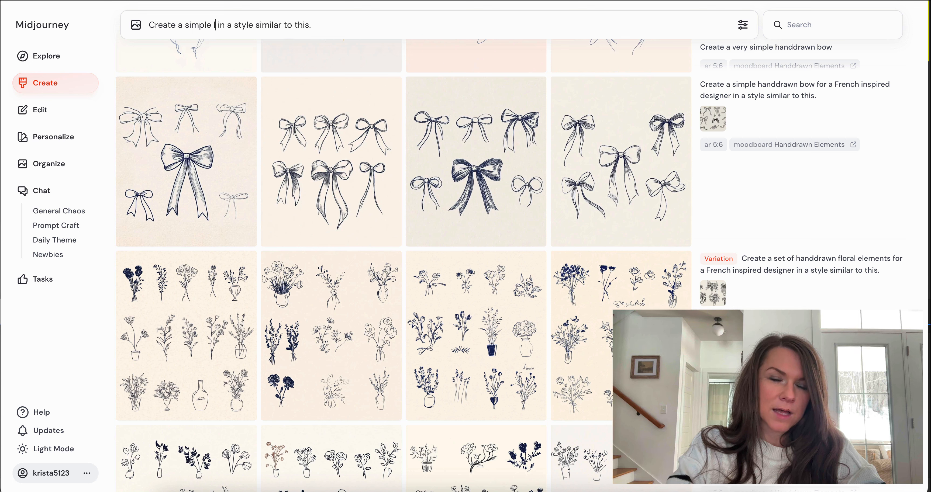
type("rawing ofr")
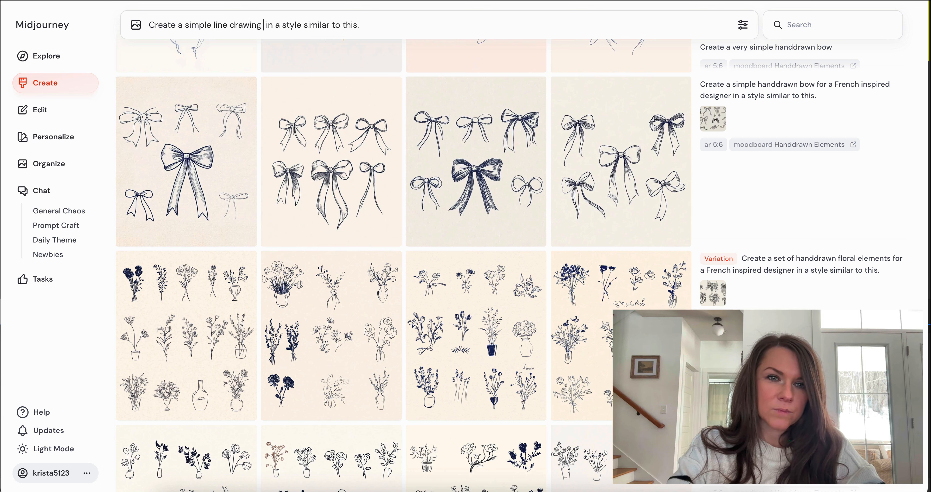
key("BackSpace")
type("a tried")
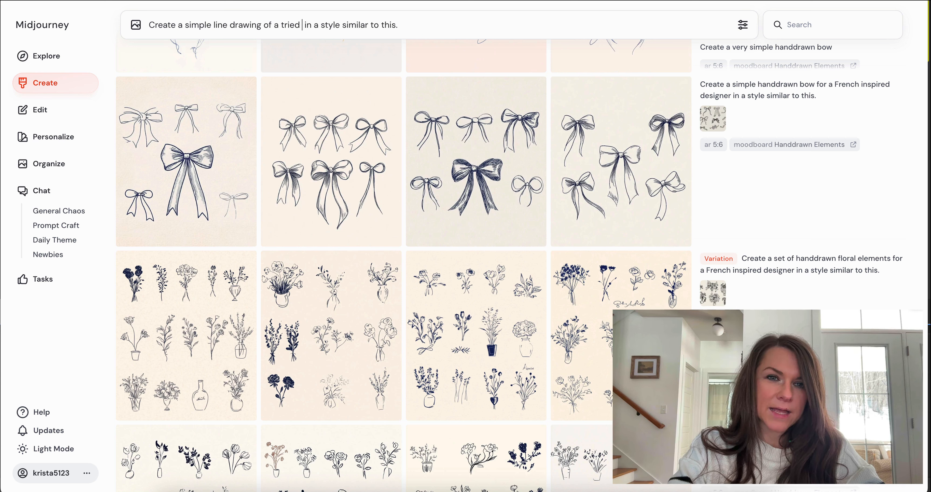
key("BackSpace")
key("BackSpace")
key("BackSpace")
key("BackSpace")
type("ied bow")
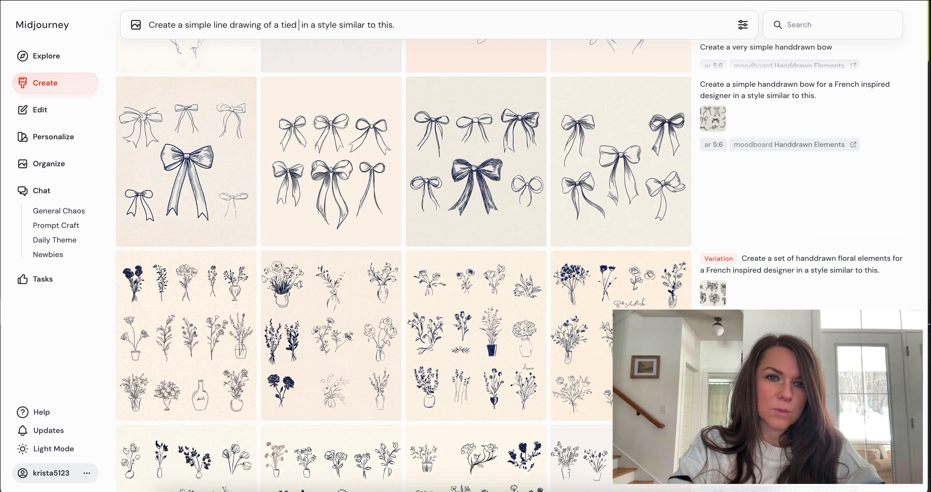
left_click(331, 26)
type("n ink")
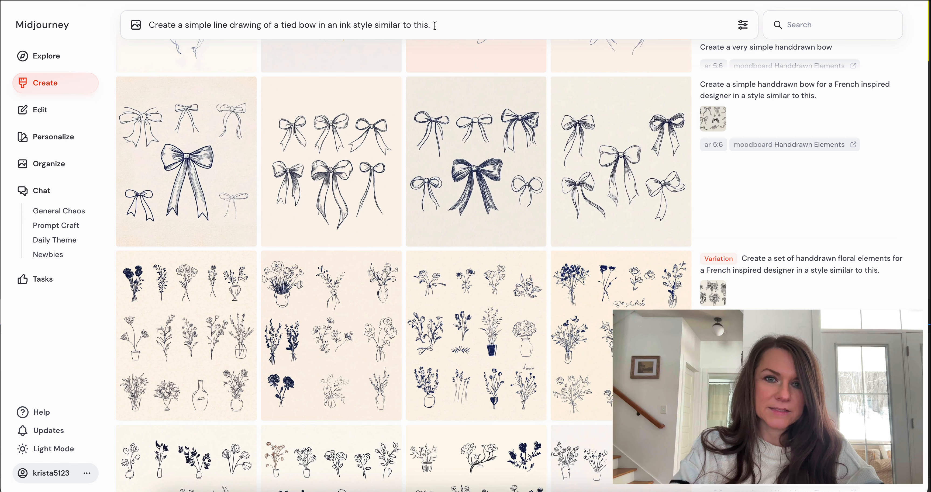
Add the flower vase image from the Desktop folder to the tied bow prompt as a reference and generate the images.
left_click(447, 28)
key("shift+Return")
key("shift+Return")
left_click(163, 491)
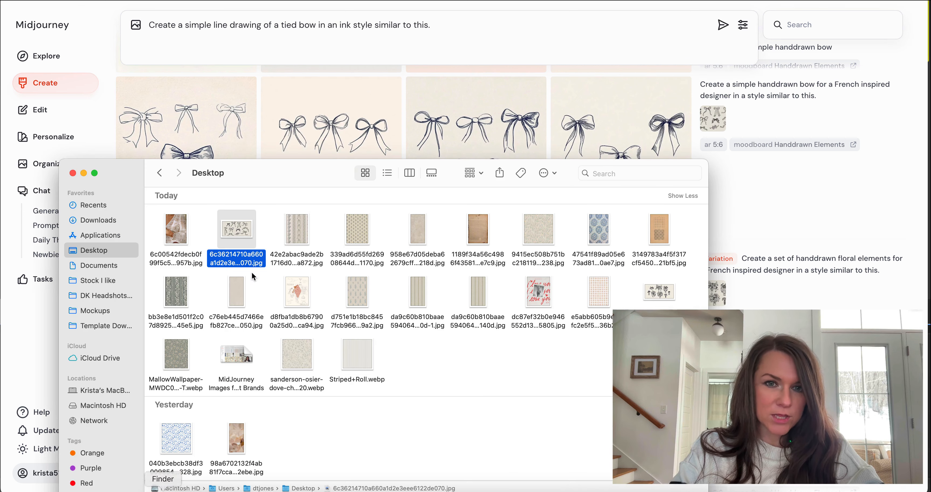
mouse_move(228, 239)
left_mouse_down()
mouse_move(248, 166)
mouse_move(233, 249)
left_mouse_up()
key("space")
key("space")
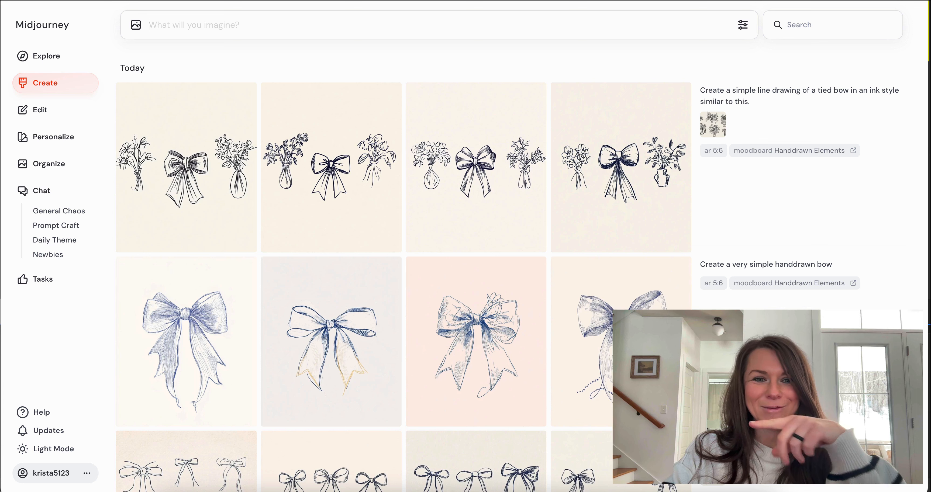
Download the second tied bow image, and show the Downloads folder in Finder as icons.
left_click(368, 187)
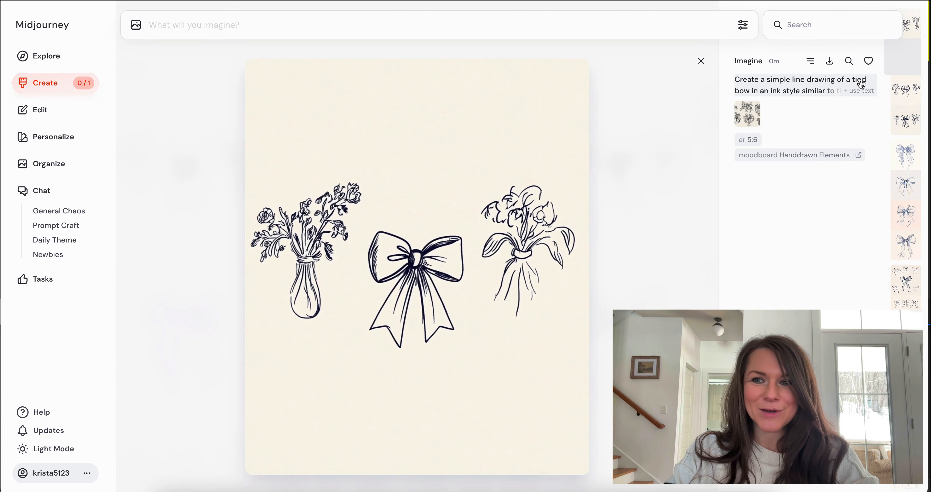
left_click(830, 60)
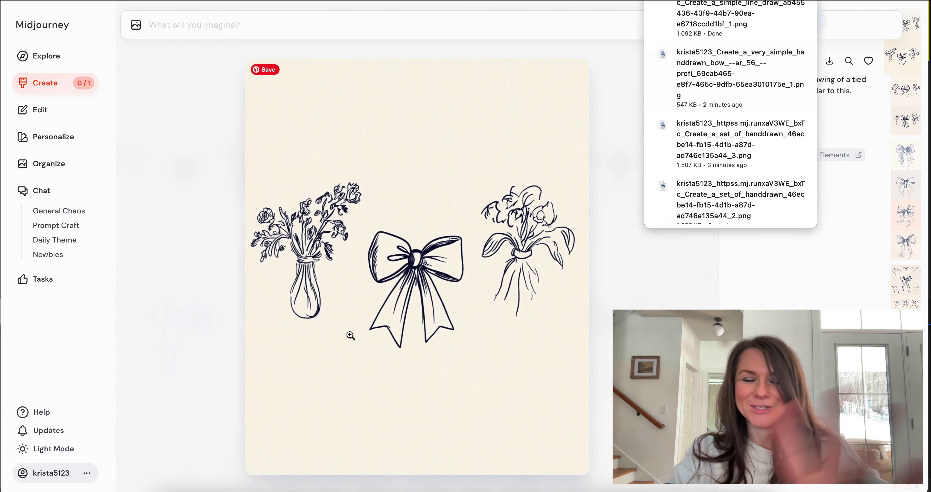
left_click(163, 489)
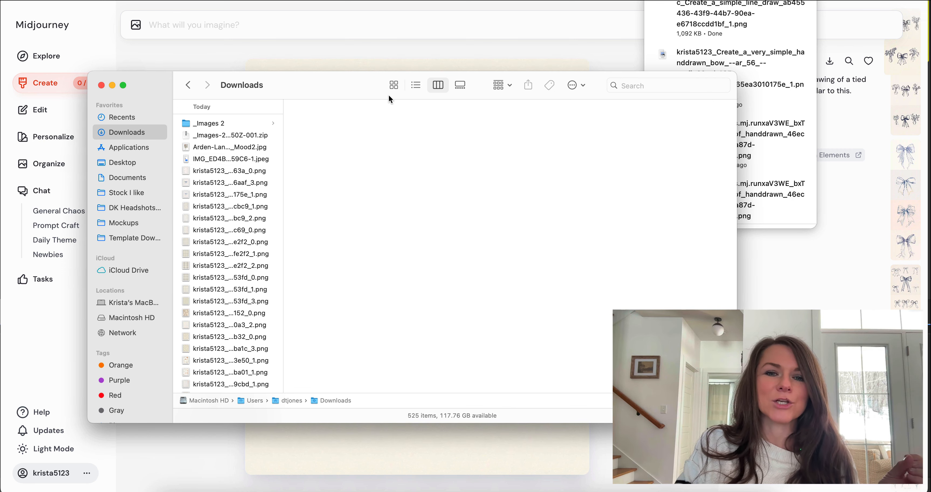
left_click(393, 86)
Look through the downloaded images and preview the beige vintage French floral pattern.
scroll(585, 253, "down", 3)
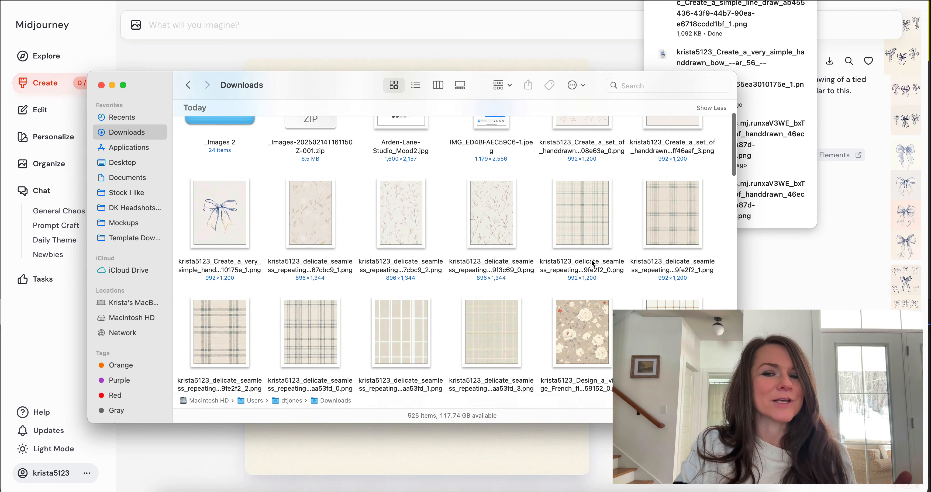
scroll(592, 262, "down", 3)
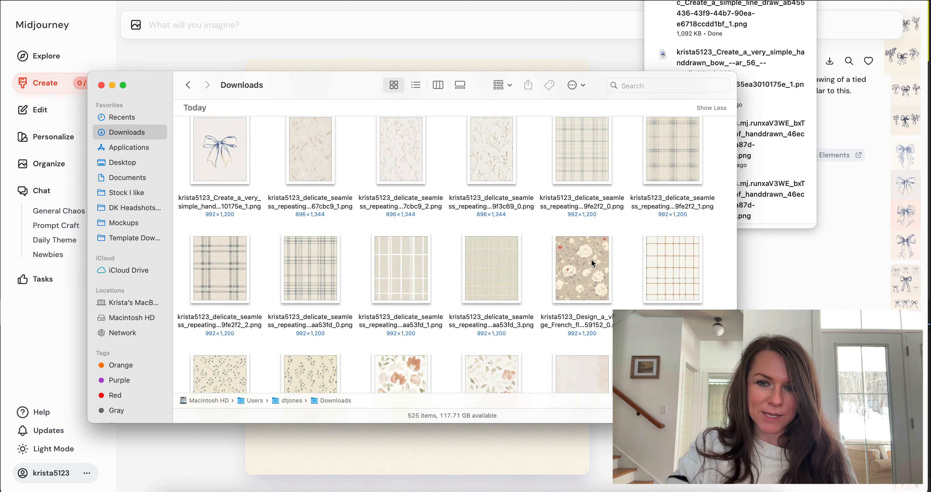
left_click(593, 263)
key("space")
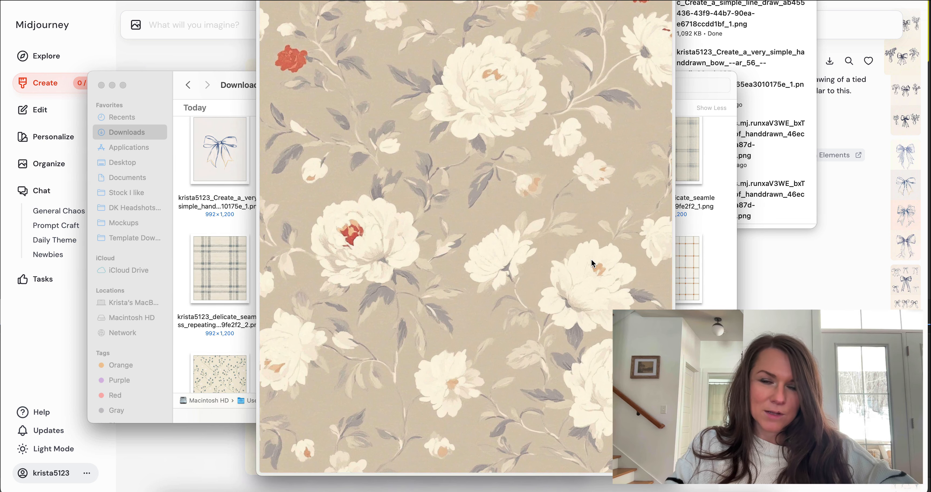
key("space")
scroll(588, 272, "down", 3)
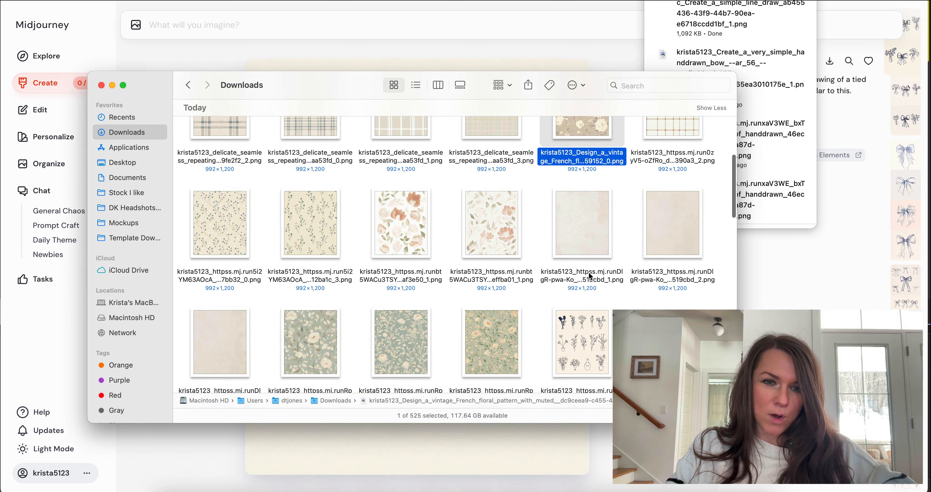
key("space")
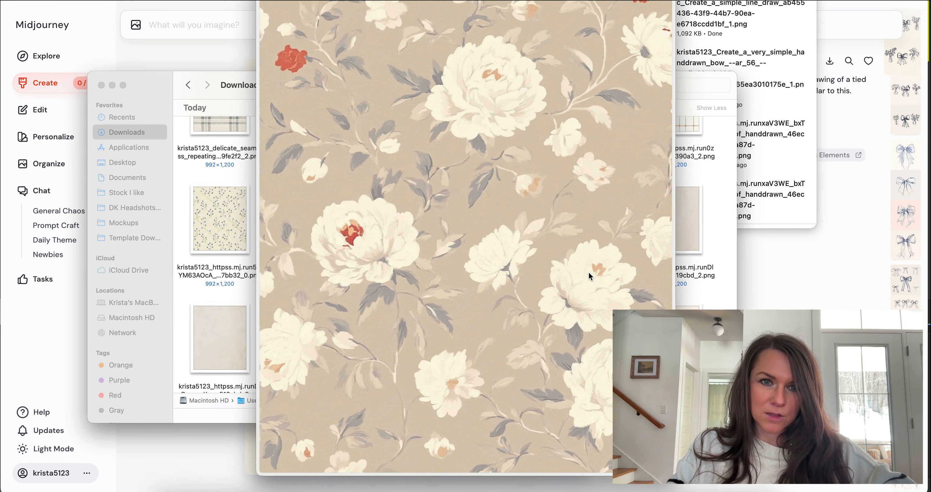
key("space")
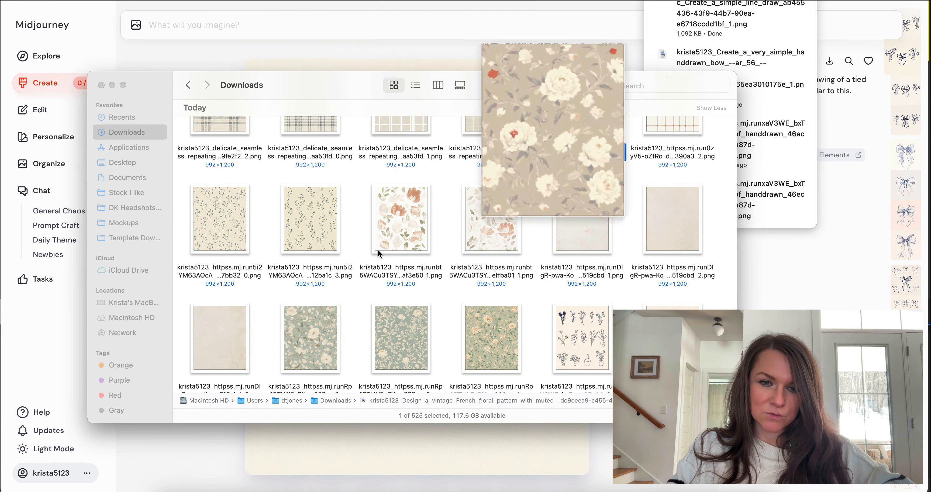
Preview the downloaded green vintage French floral patterns one after another.
key("Right")
key("space")
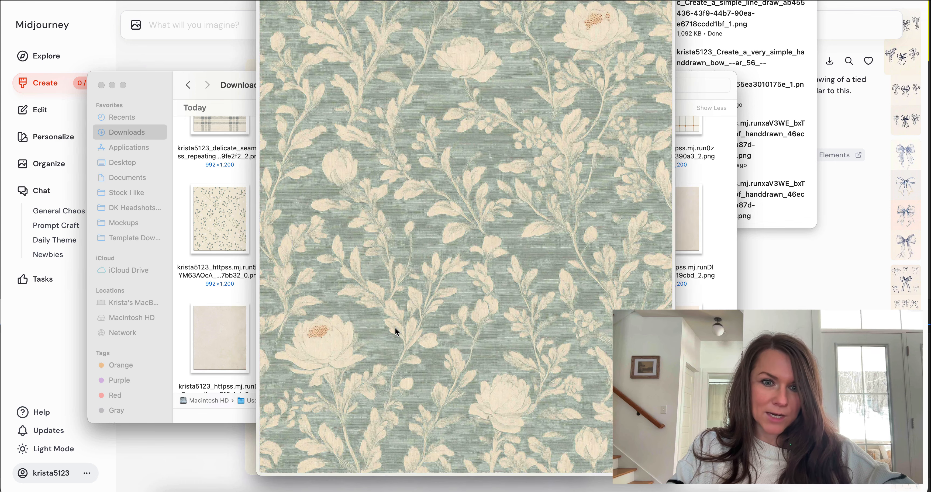
key("space")
left_click(317, 336)
key("space")
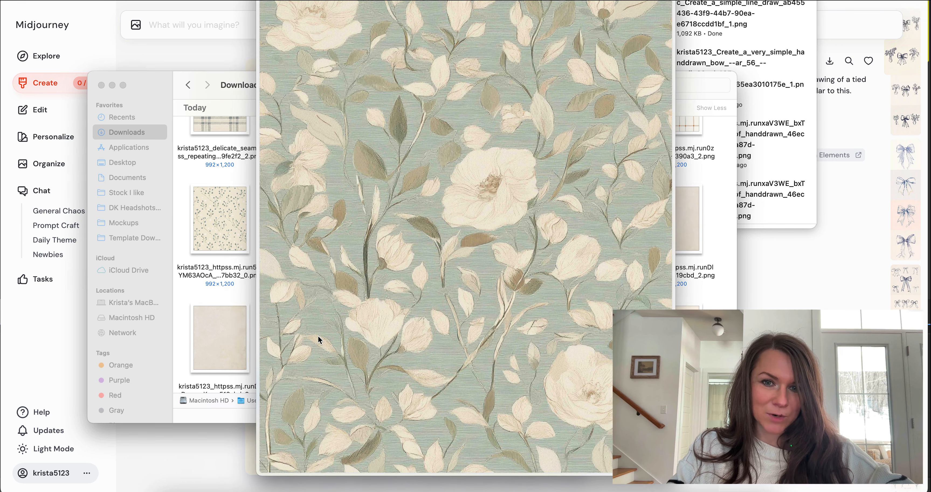
key("space")
left_click(384, 360)
key("space")
key("space")
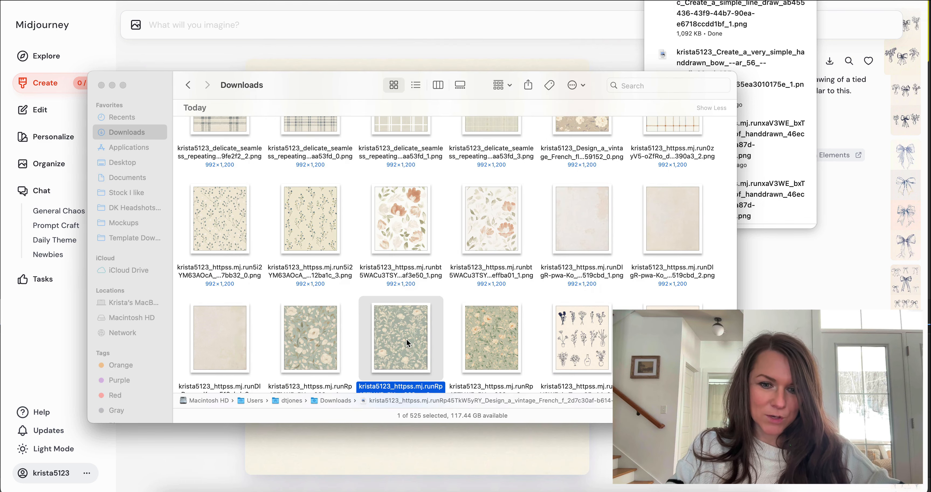
Open the green vintage French floral pattern and the Arden-Lane-Studio_Mood2.jpg moodboard from Downloads in Photoshop.
left_click_drag(407, 343, 416, 481)
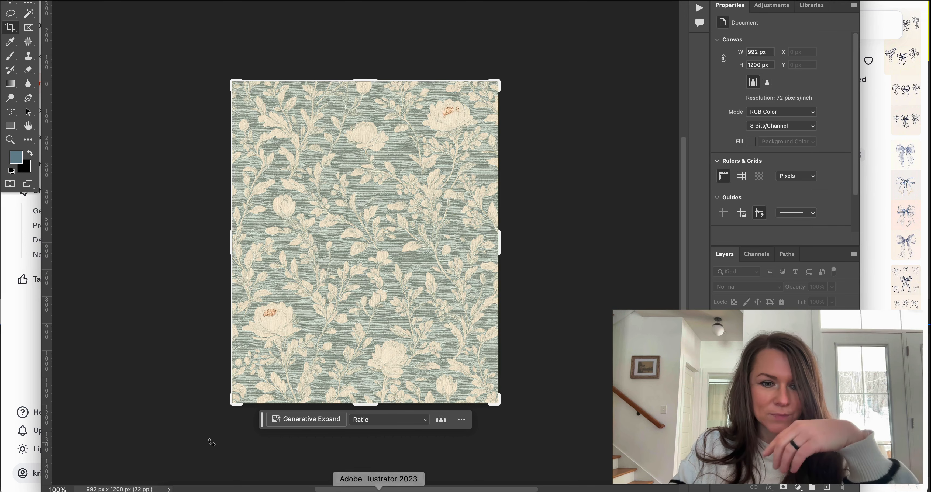
left_click(204, 488)
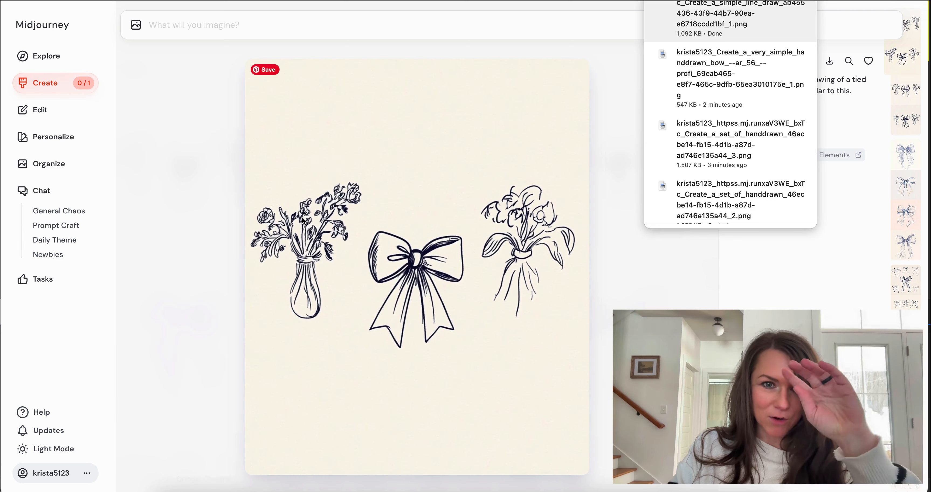
left_click(162, 488)
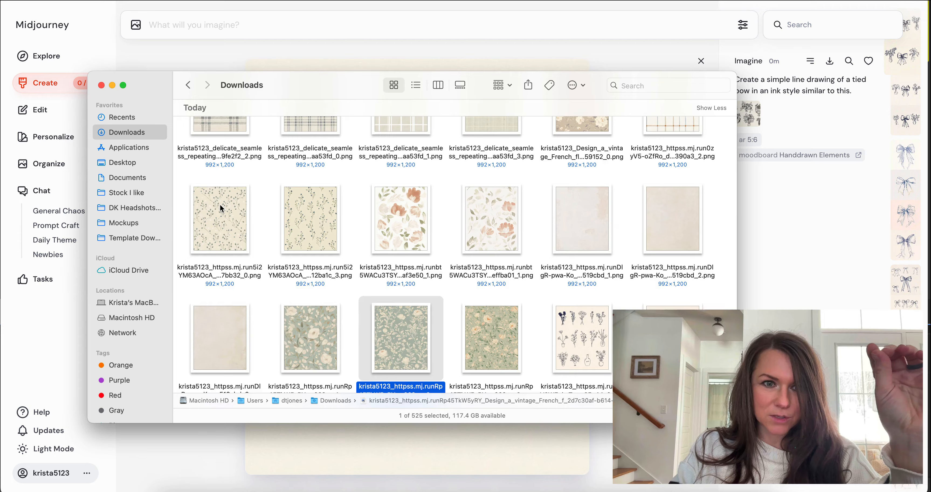
scroll(398, 216, "up", 15)
left_click(410, 168)
left_click_drag(410, 168, 394, 483)
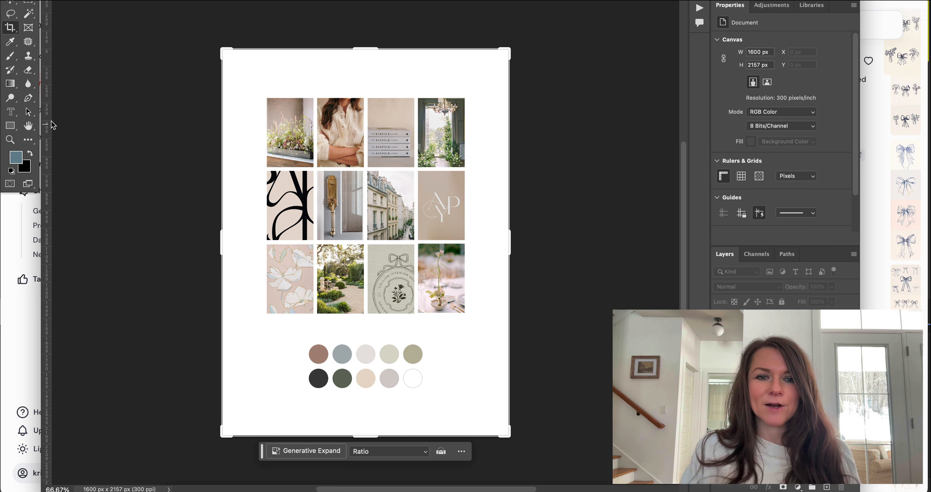
Sample the blue-grey swatch from the moodboard's colour palette as the foreground colour.
left_click(11, 41)
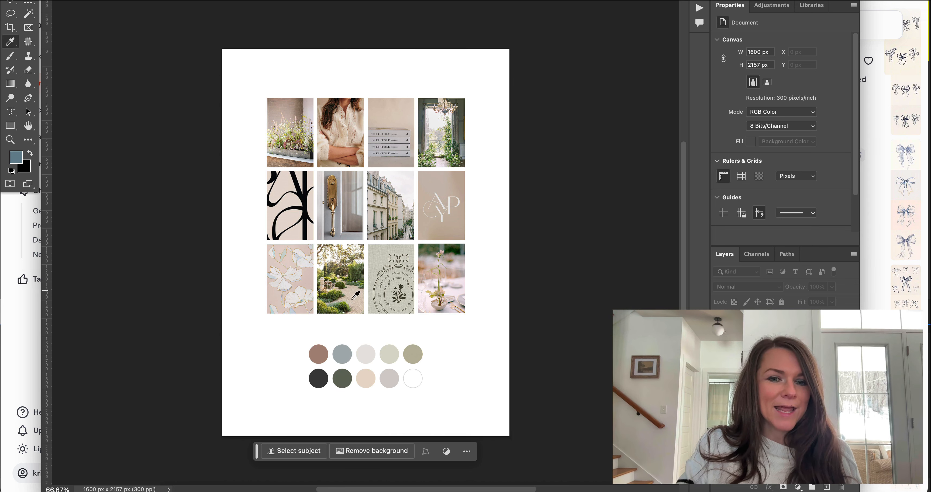
left_click(344, 354)
left_click(21, 156)
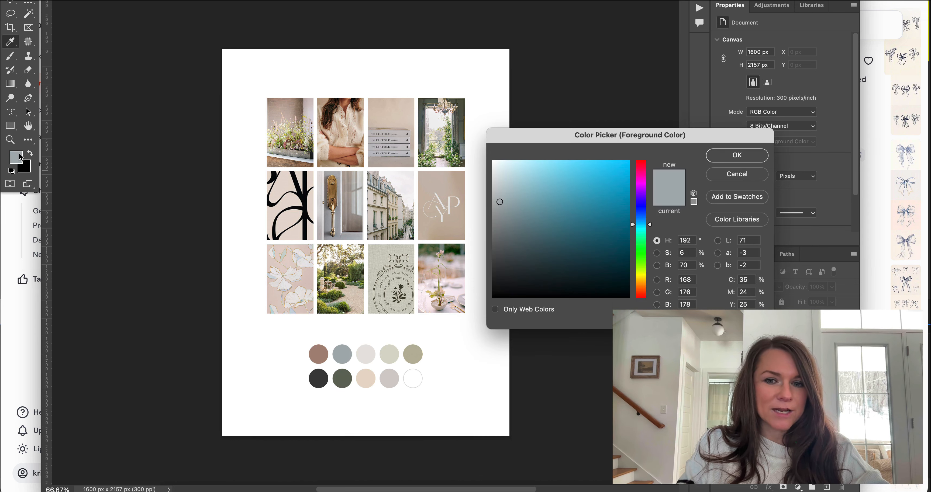
key("Return")
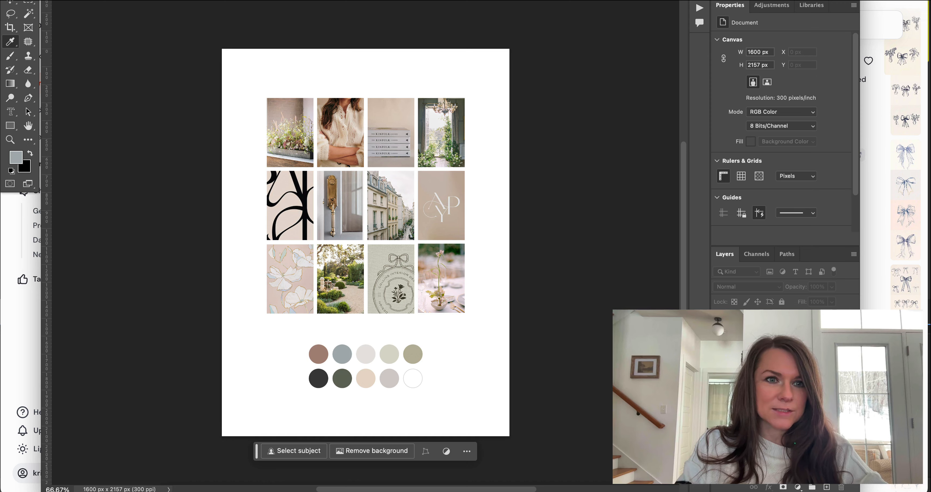
Return to the green floral pattern document and apply the black-and-white adjustment preset.
key("ctrl+Tab")
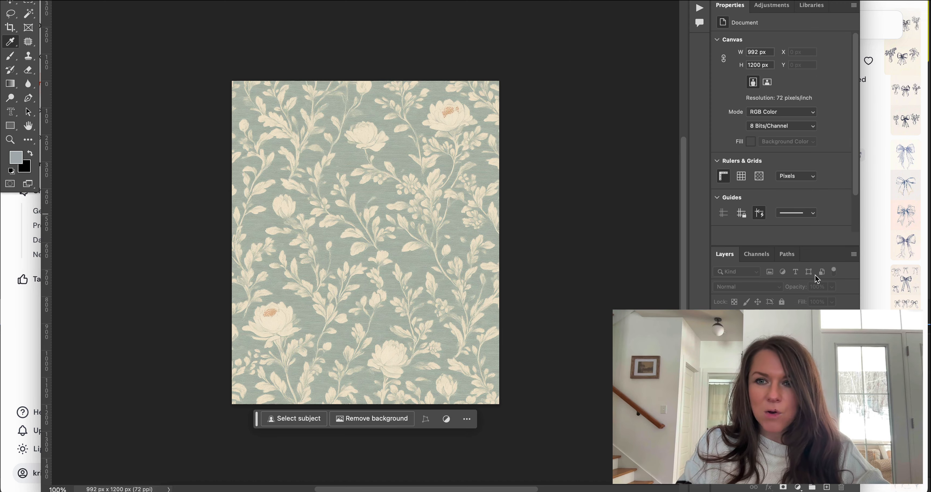
left_click(772, 5)
left_click(729, 53)
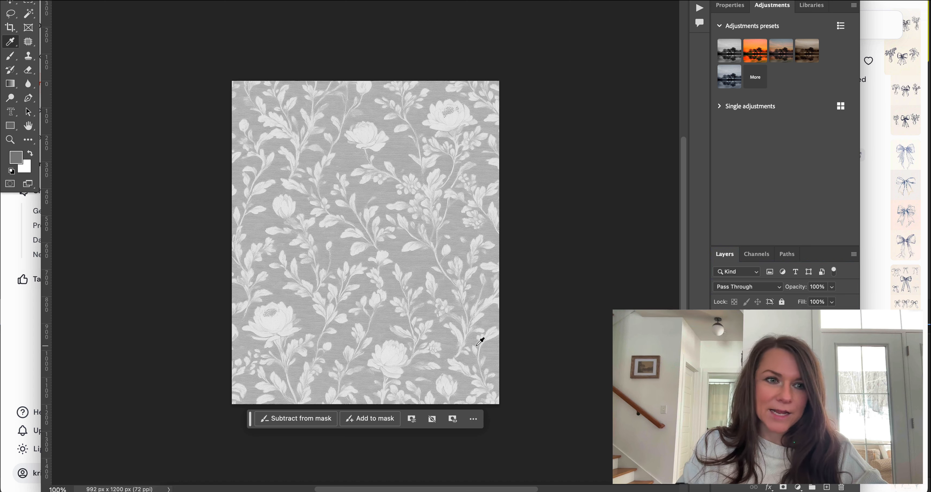
Draw a rectangle larger than the canvas, filled with the sampled blue-grey, and shift it to cover the whole floral pattern.
left_click(10, 126)
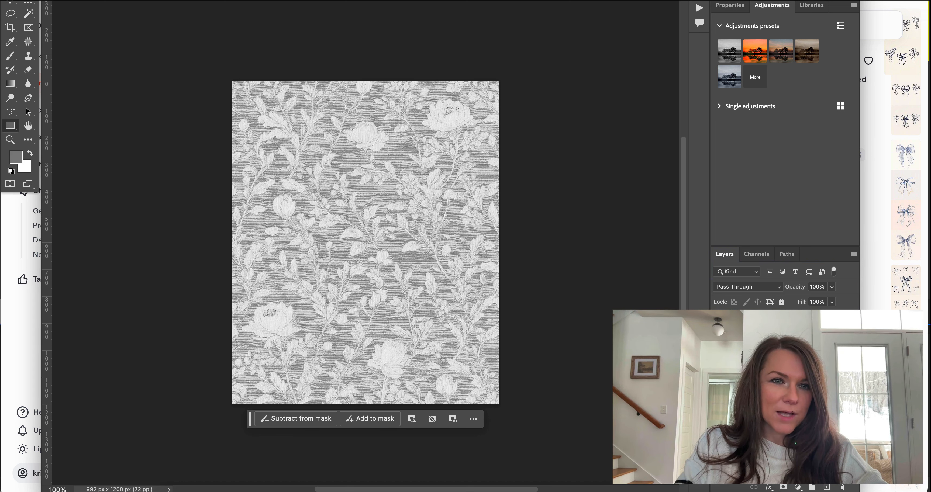
left_click(159, 1)
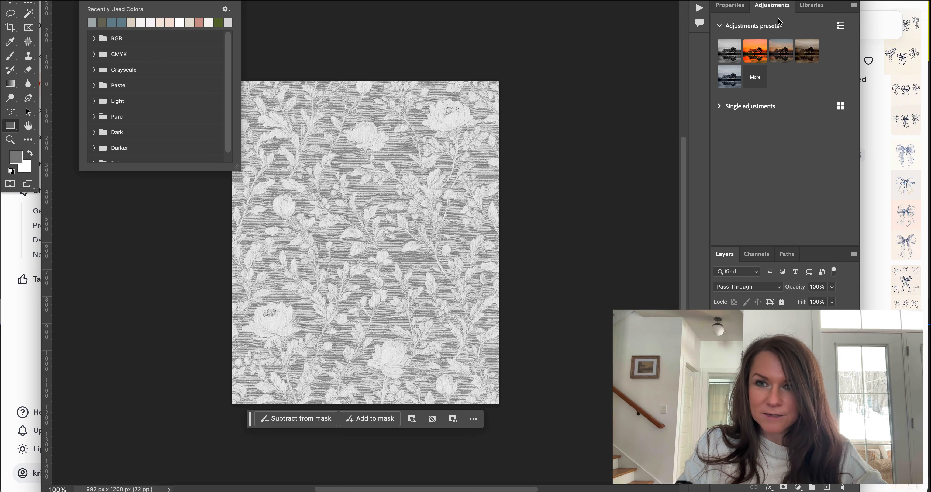
left_click(724, 1)
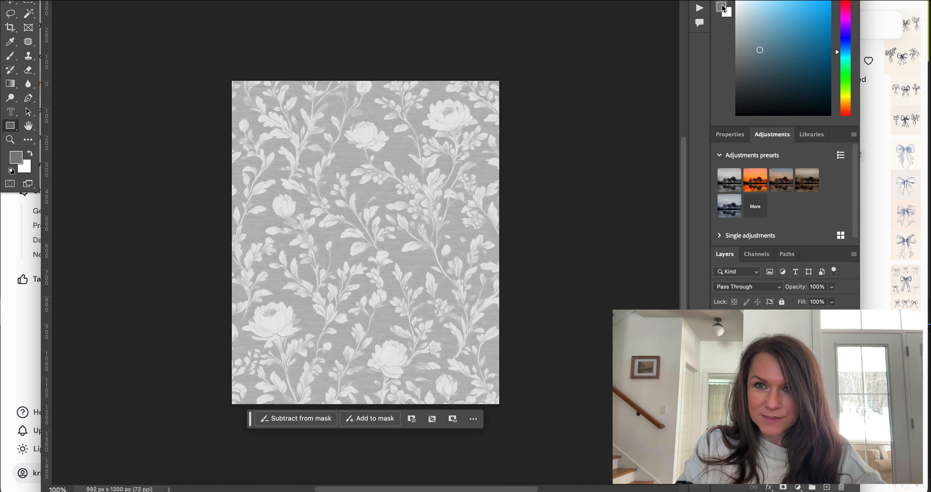
left_click(722, 7)
key("Escape")
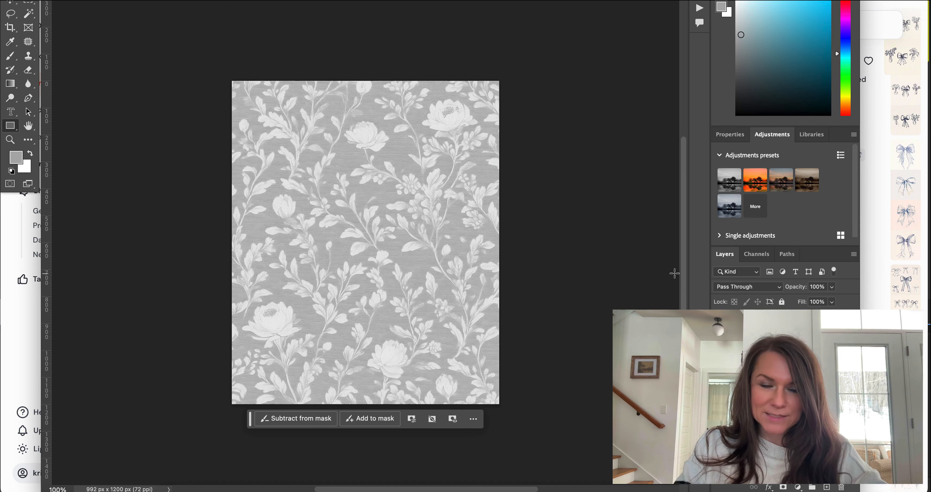
left_click_drag(232, 72, 557, 431)
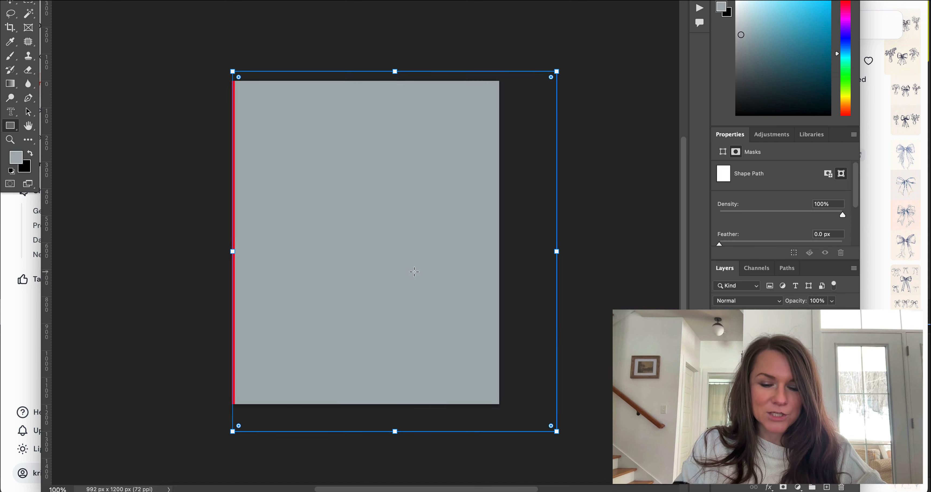
left_click_drag(426, 243, 386, 241)
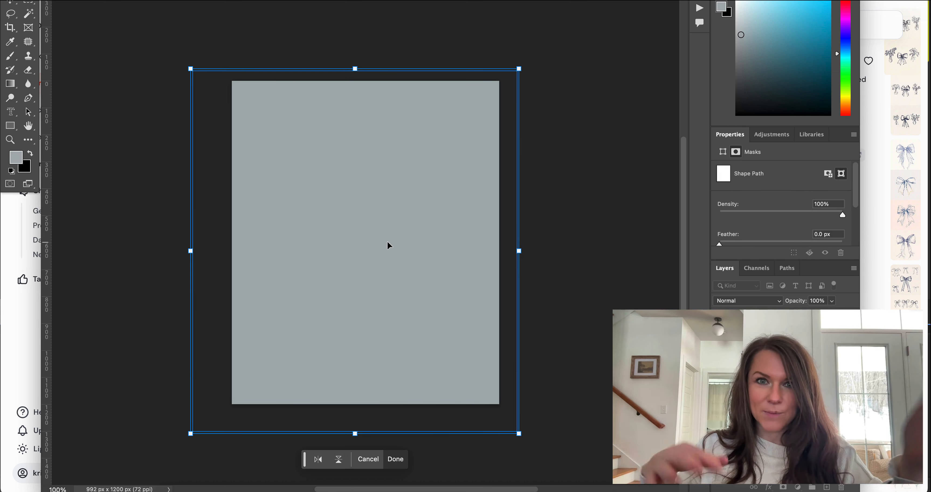
key("Return")
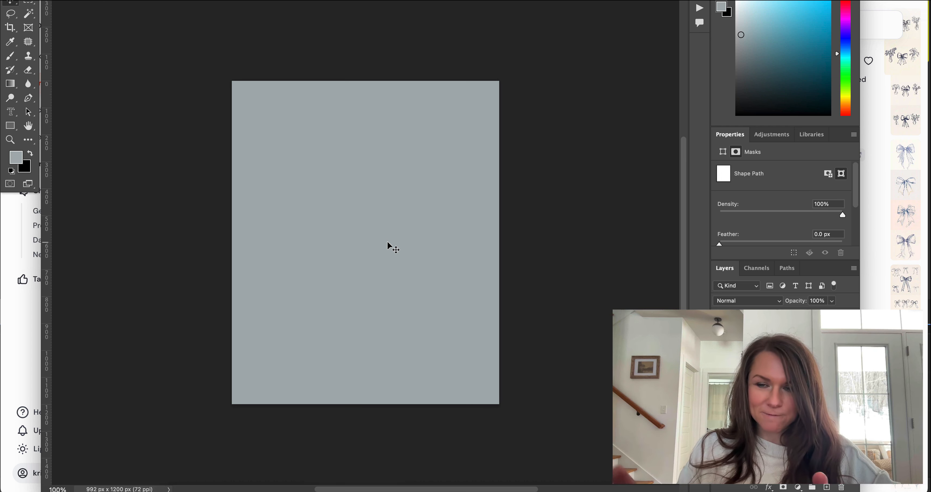
Set the blue-grey rectangle's blend mode to Color Burn and compare the recoloured pattern with the original by toggling layer visibility.
left_click(760, 302)
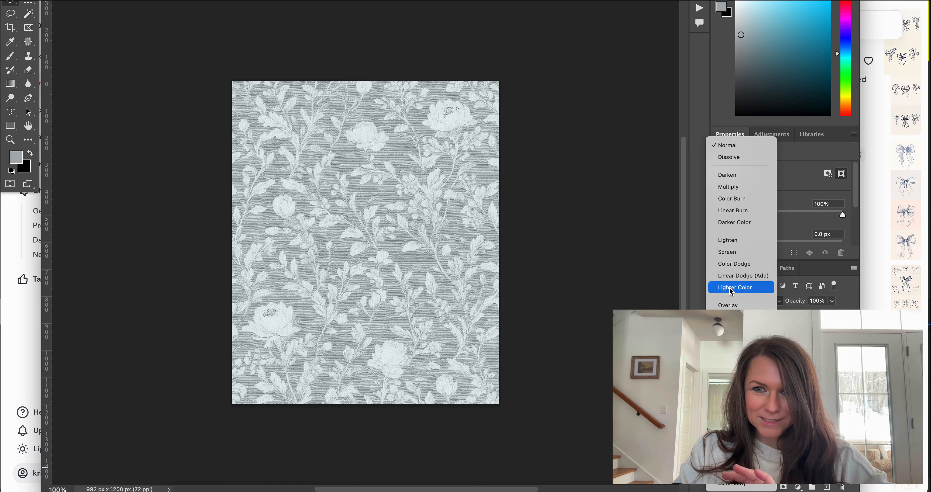
left_click(746, 204)
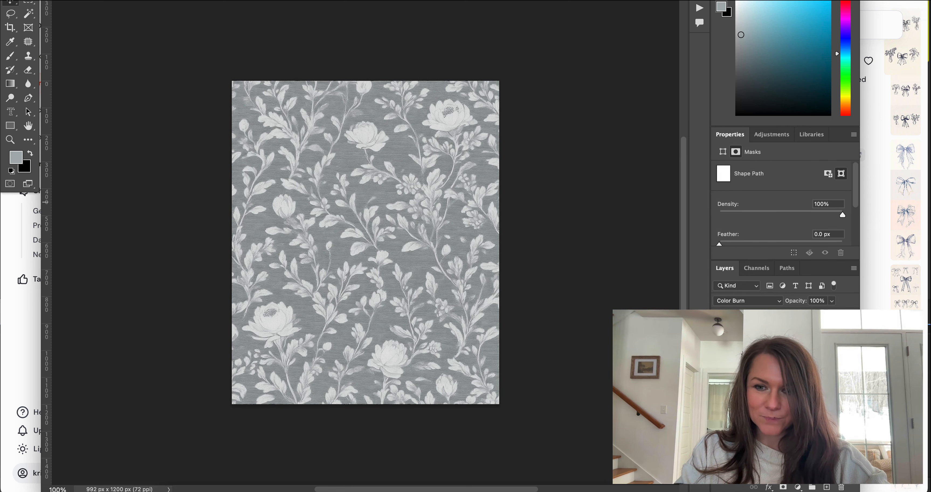
left_click(766, 337)
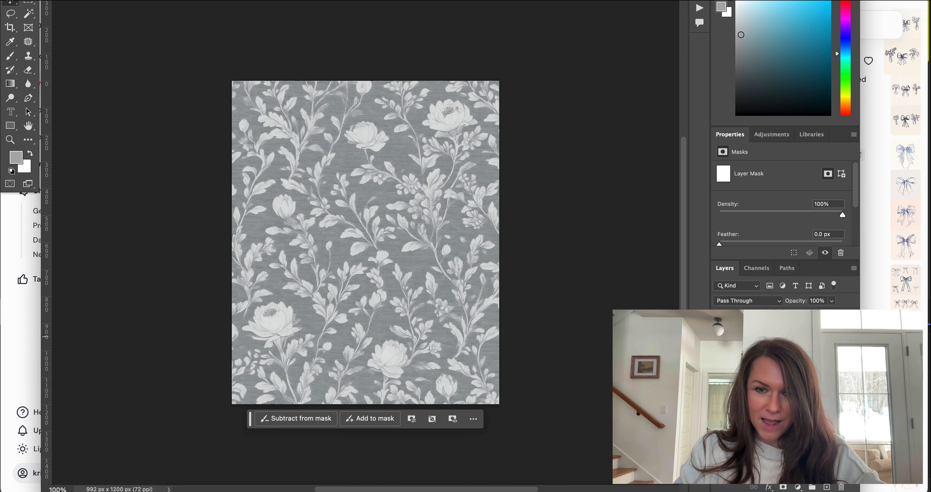
left_click(718, 337)
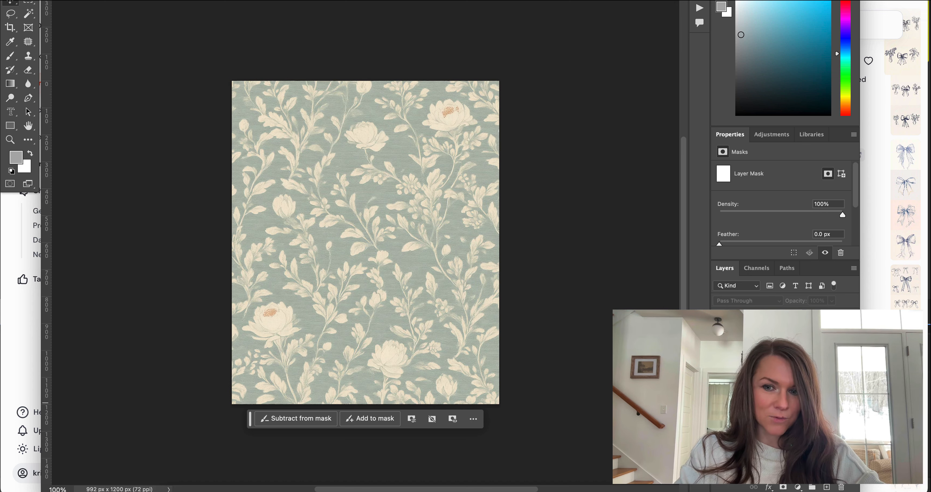
left_click(718, 403)
left_click(718, 402)
left_click(718, 402)
left_click(719, 353)
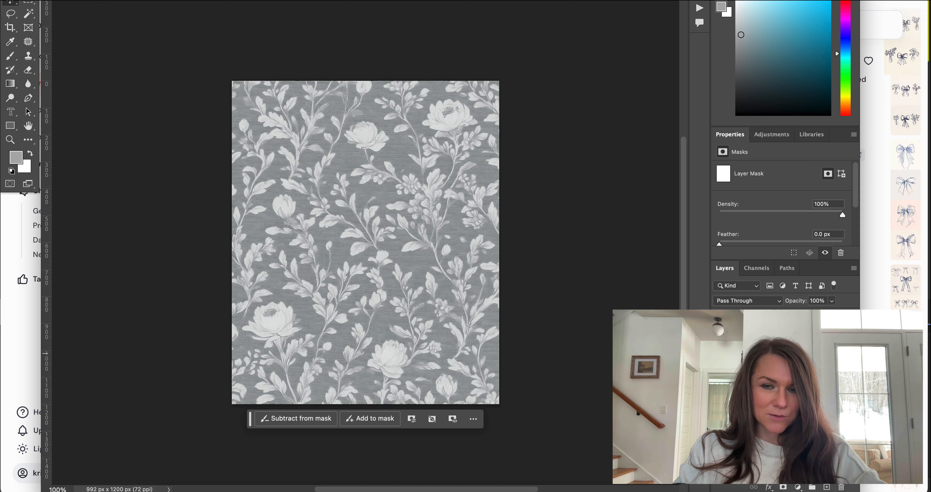
Select the recoloured floral pattern's layers and flatten them into one.
left_click(766, 428)
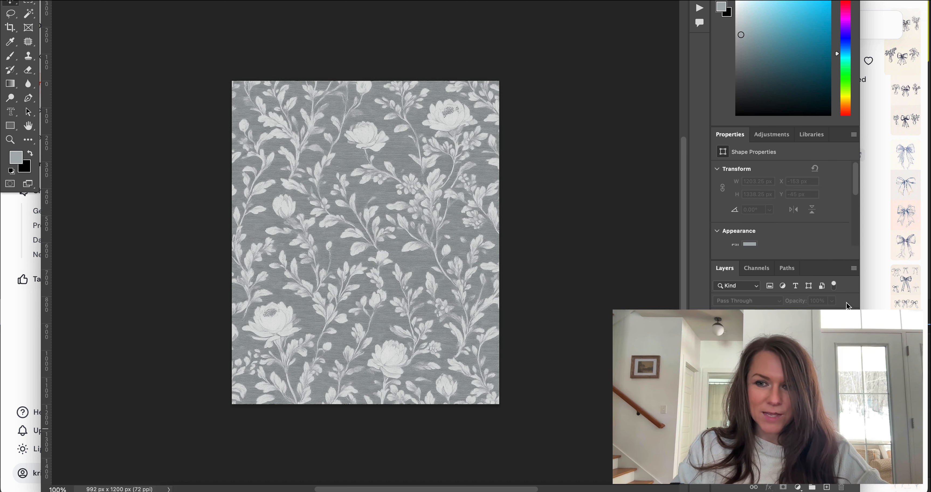
left_click(854, 268)
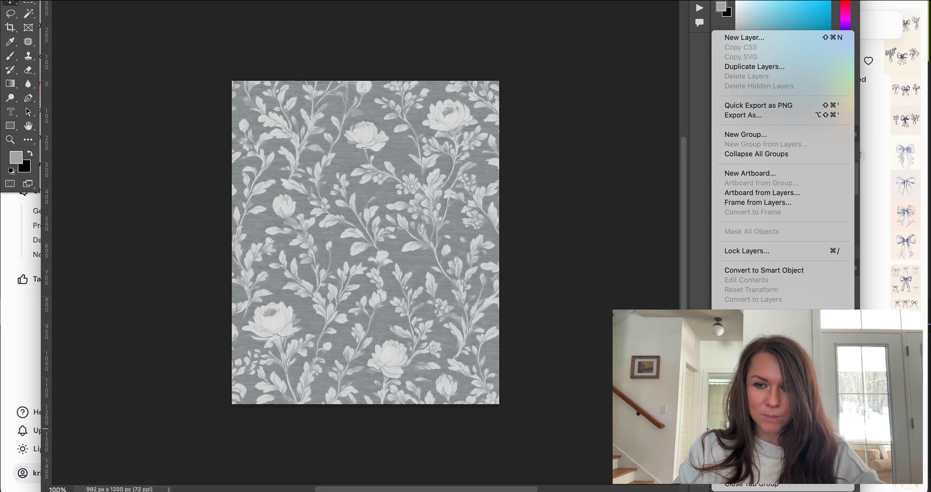
left_click(741, 425)
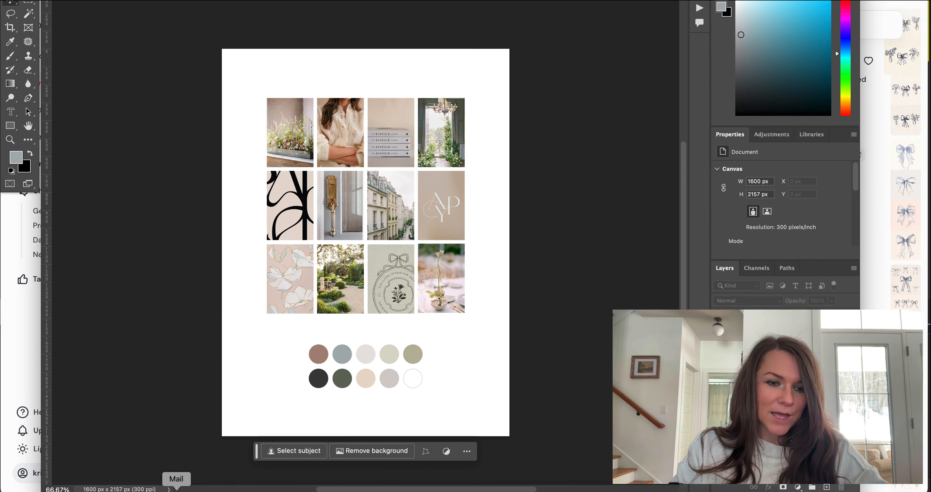
Switch to the Downloads folder in Finder and preview the first two blue-green plaid patterns.
left_click(163, 489)
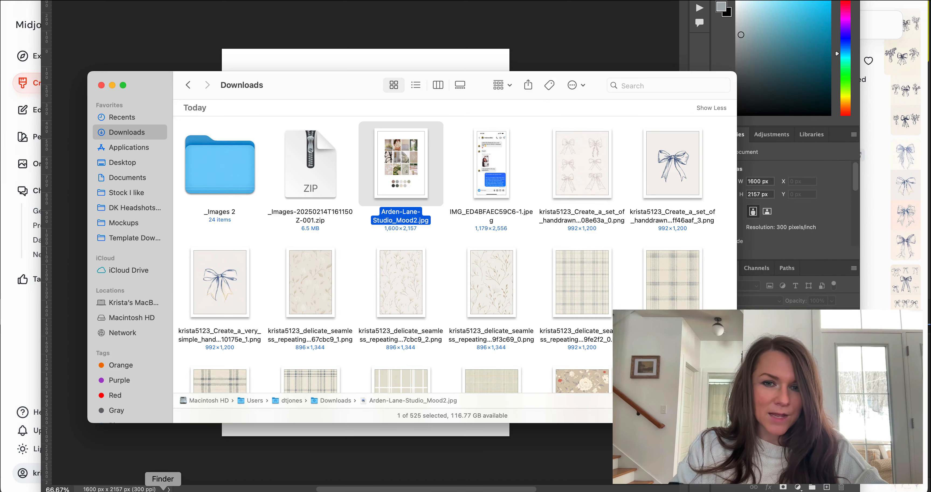
scroll(421, 239, "down", 5)
left_click(588, 151)
key("space")
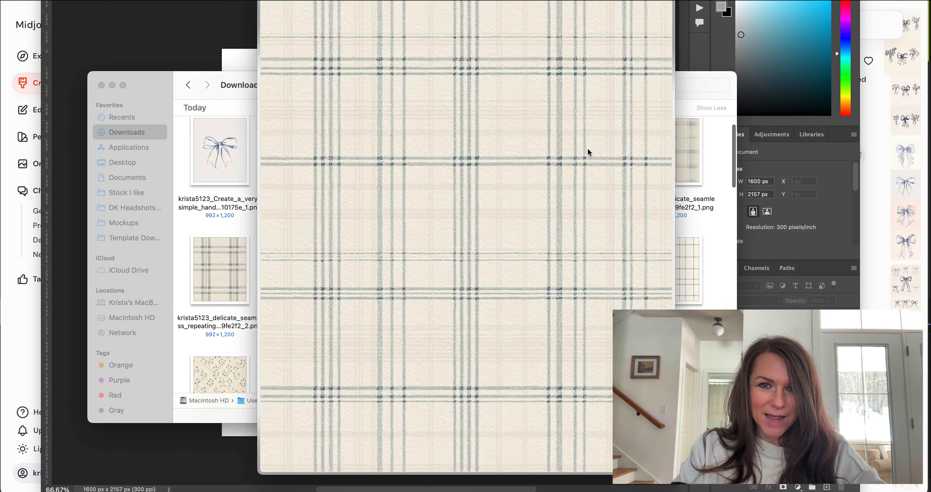
key("Right")
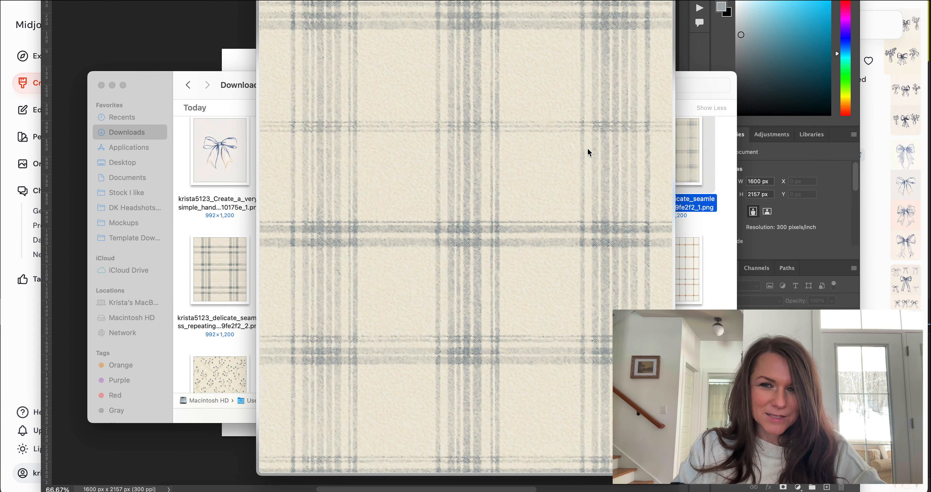
key("space")
Preview the remaining blue-grey plaid and sage checked patterns one after another.
left_click(322, 264)
key("space")
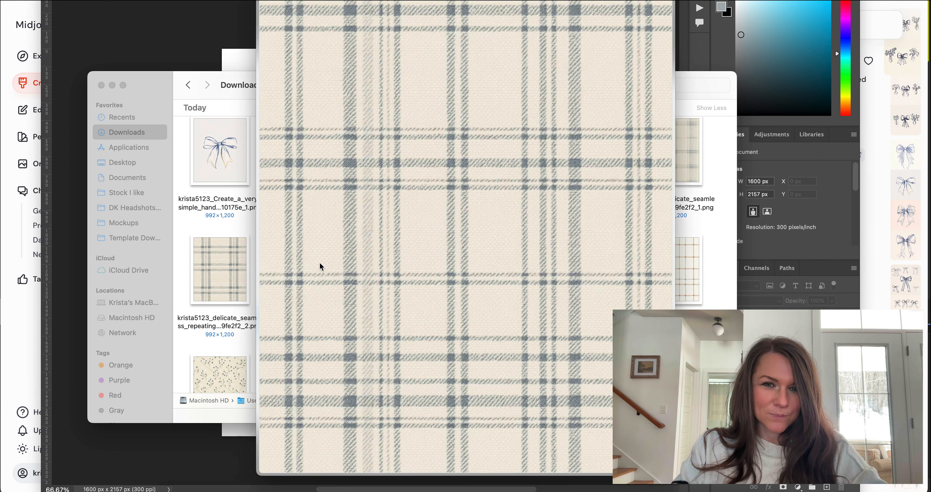
key("Right")
key("Right")
key("Right")
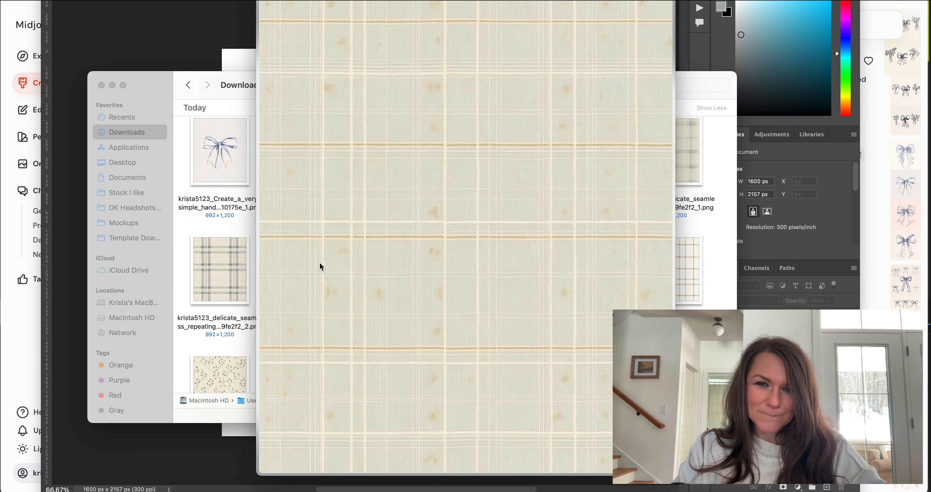
key("space")
Open the beige vintage French floral, the fine sage check and the orange-and-blue windowpane pattern from Downloads in Photoshop.
key("Right")
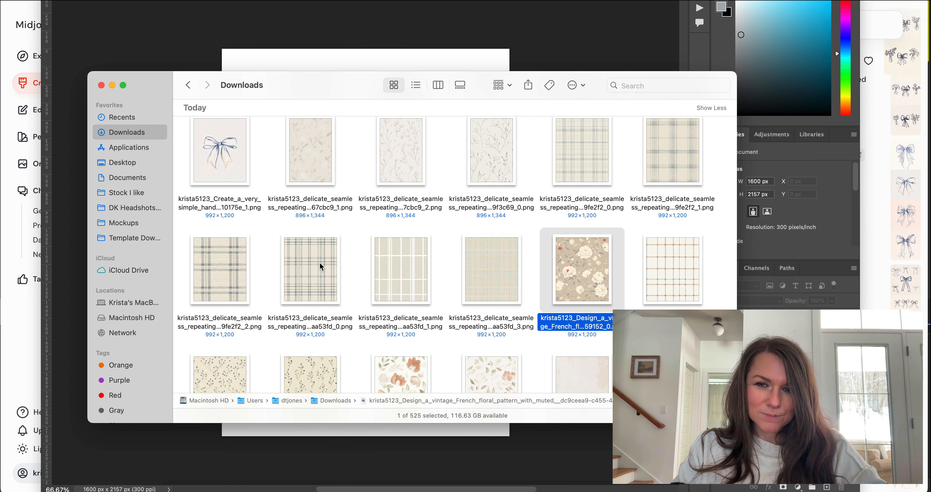
key("space")
key("space")
left_click(481, 271, "super")
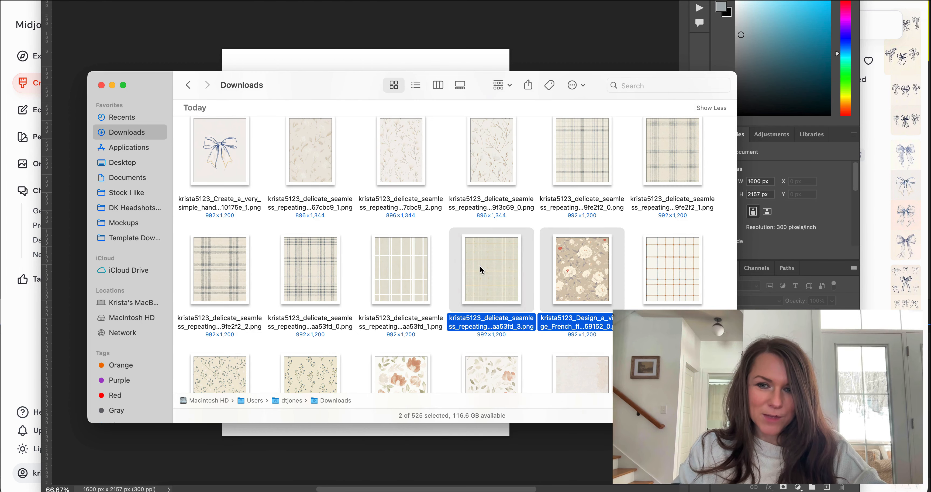
left_click_drag(480, 271, 392, 491)
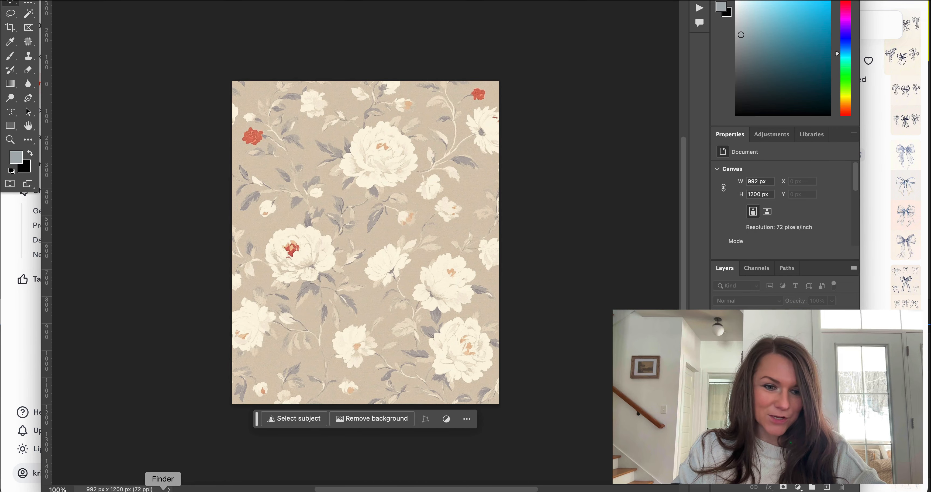
left_click(163, 491)
left_click_drag(672, 269, 408, 488)
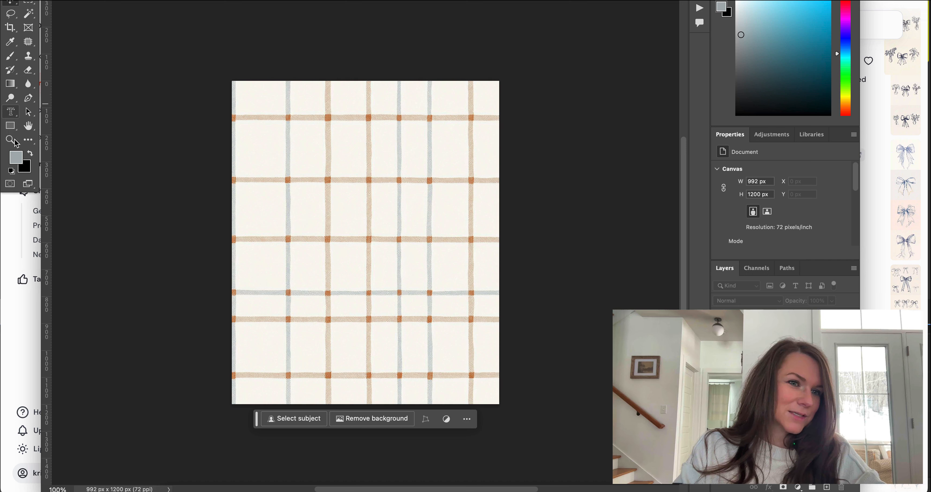
Cover the orange-and-blue windowpane pattern with a blue-grey rectangle about 1192 × 1383 px and convert the pattern to black and white beneath it.
left_click_drag(194, 60, 515, 431)
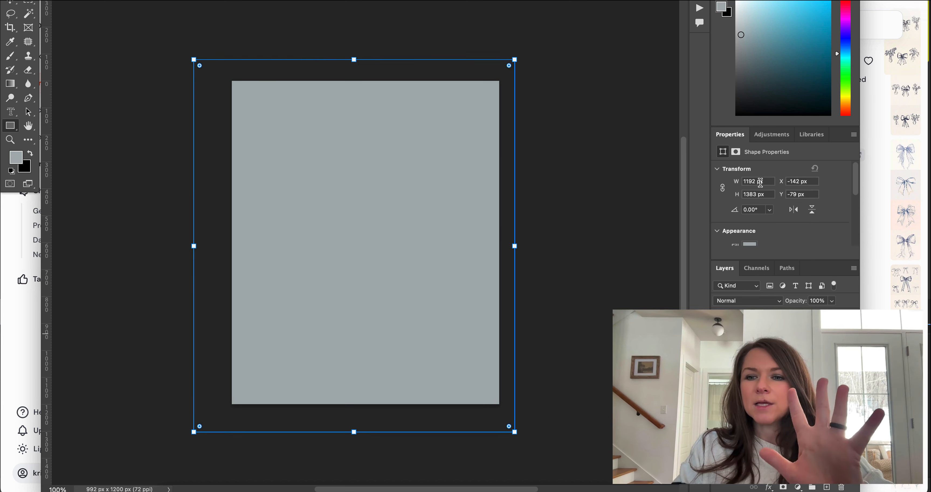
left_click(776, 361)
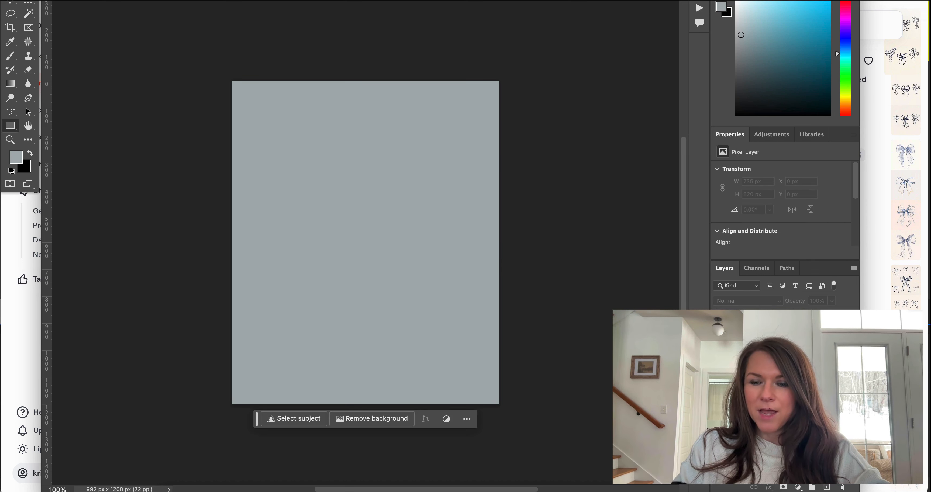
left_click(782, 137)
left_click(733, 180)
left_click_drag(741, 336, 737, 141)
Set the blue-grey rectangle's blend mode to Color Burn over the windowpane pattern.
left_click(744, 300)
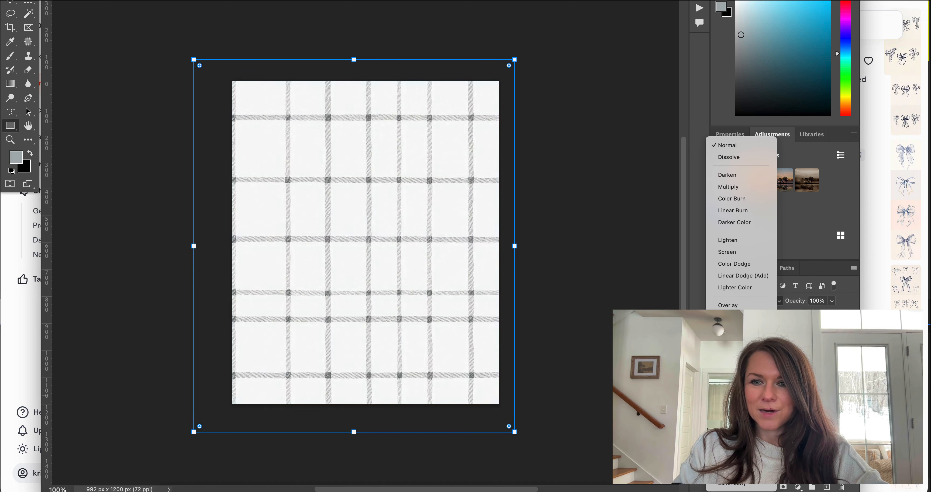
left_click(744, 199)
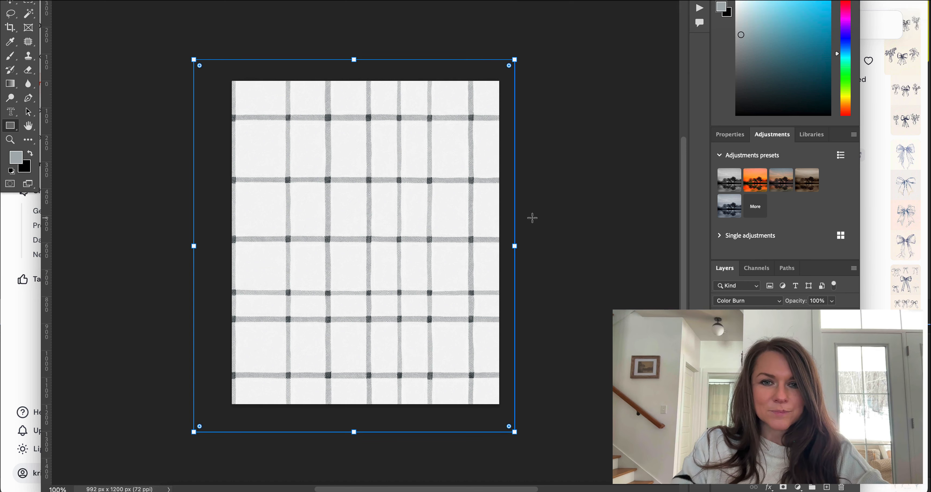
key("v")
Switch to the mood board and sample the olive-sage swatch from its colour palette as the foreground colour.
left_click(684, 1)
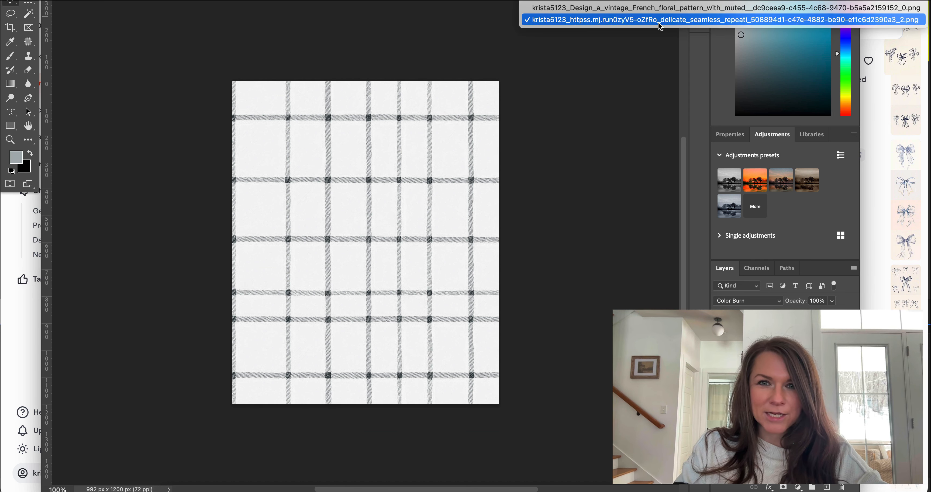
left_click(658, 7)
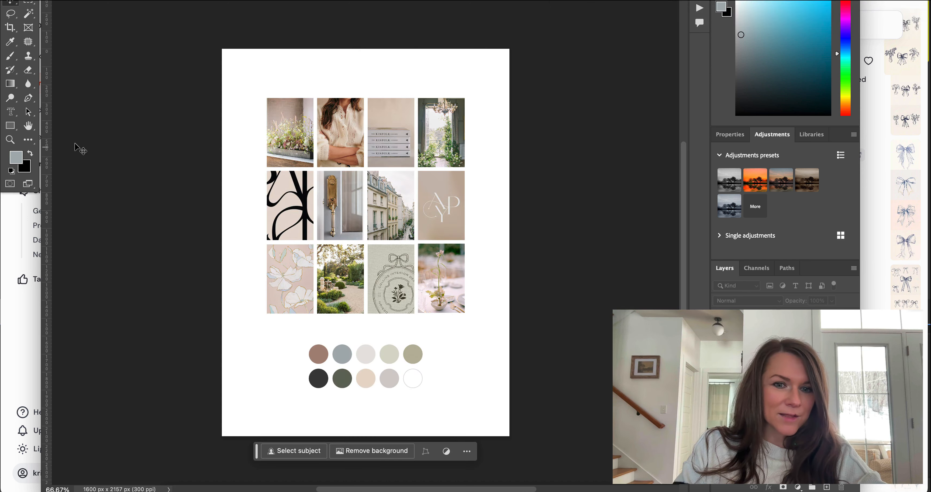
left_click(10, 42)
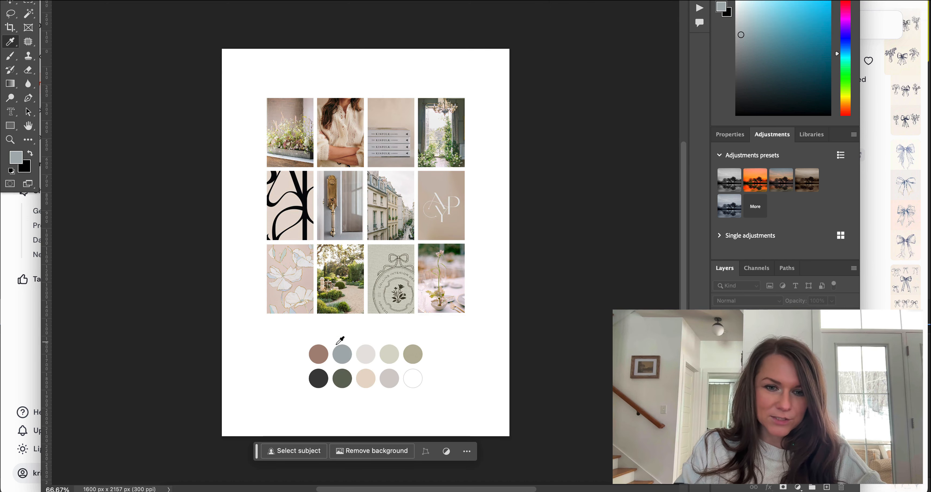
left_click(416, 351)
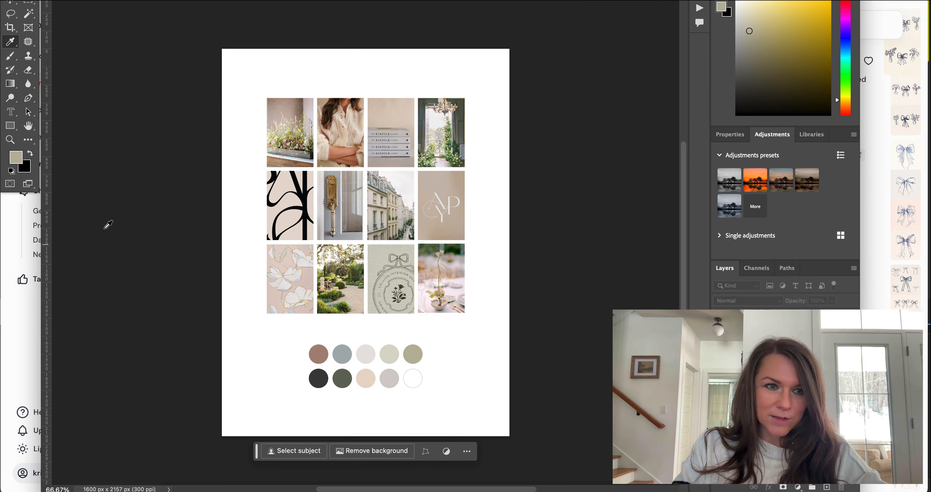
left_click(16, 157)
key("Return")
Return to the windowpane pattern and set the overlay rectangle's fill colour to bab59f.
key("ctrl+Tab")
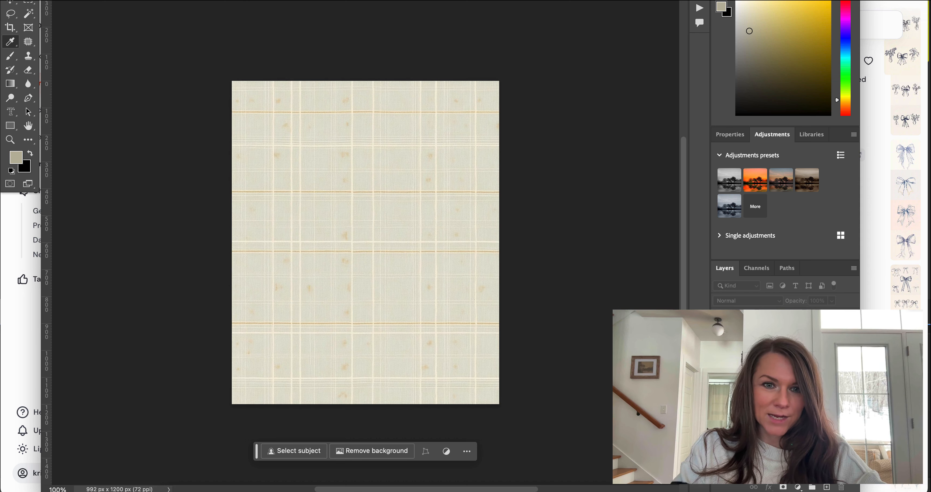
key("ctrl+Tab")
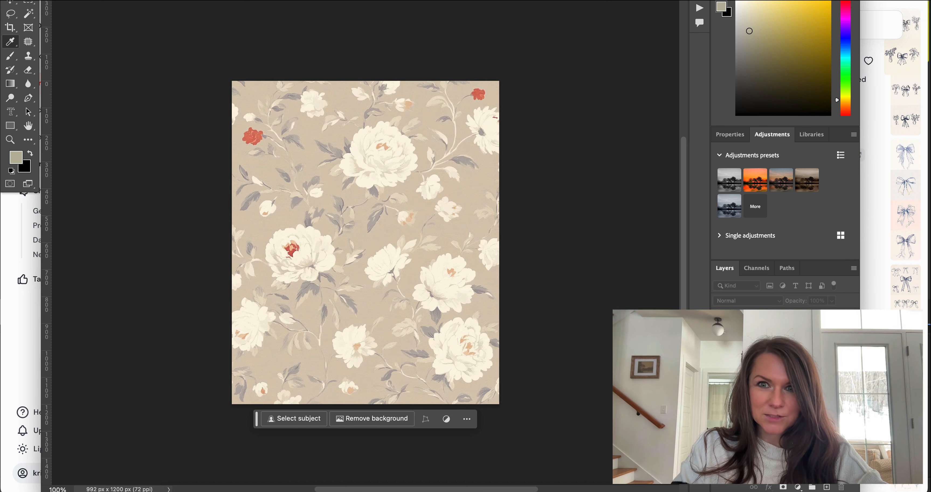
key("ctrl+Tab")
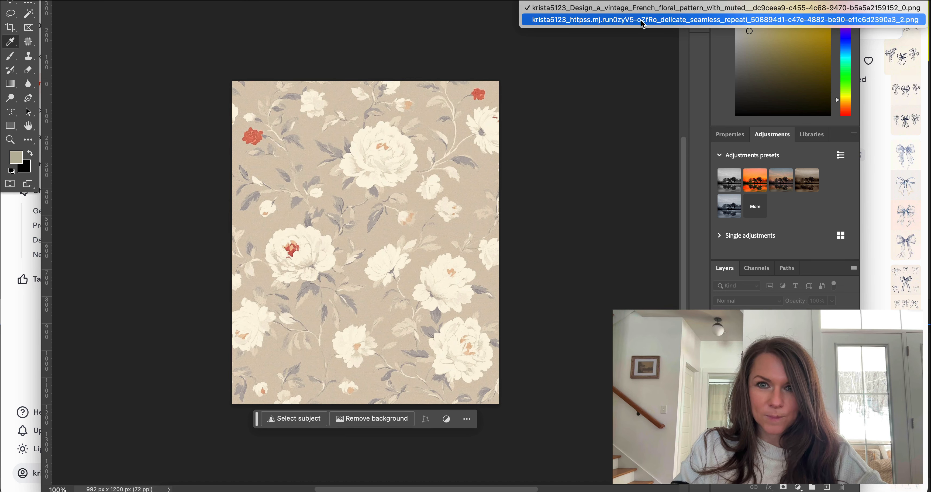
double_click(736, 333)
type("bab59f")
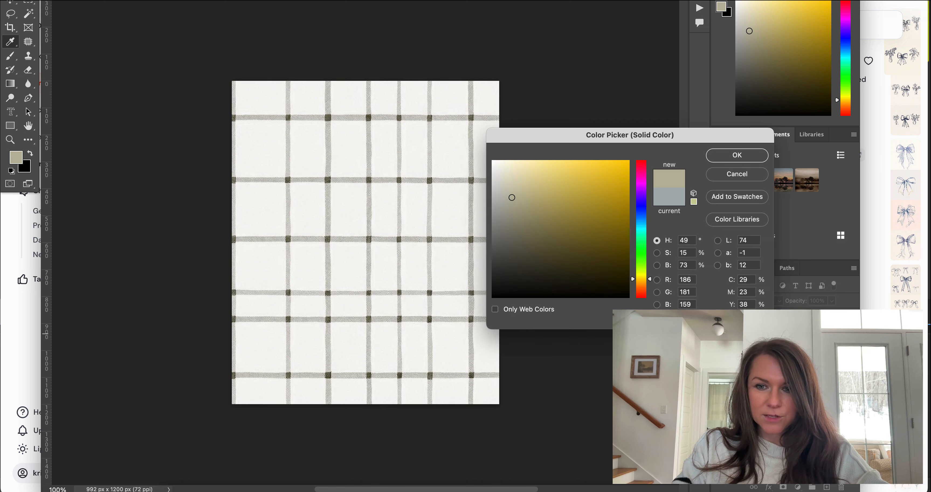
key("Return")
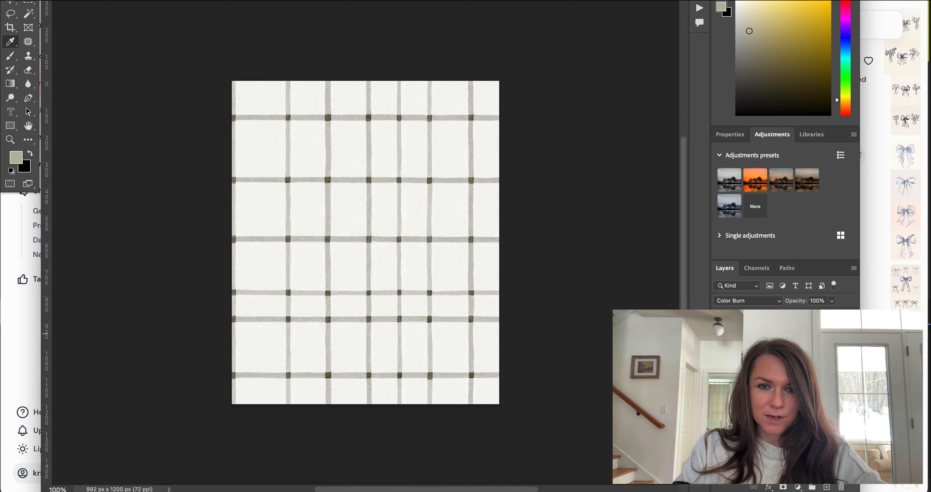
Merge the recoloured windowpane pattern's layers, then save and close the file.
left_click(718, 334)
left_click(717, 336)
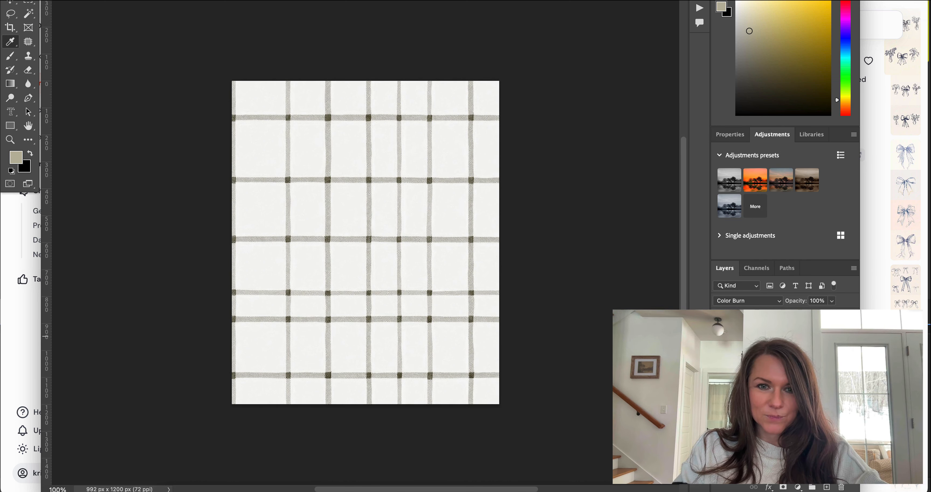
key("super+e")
key("super+s")
key("super+w")
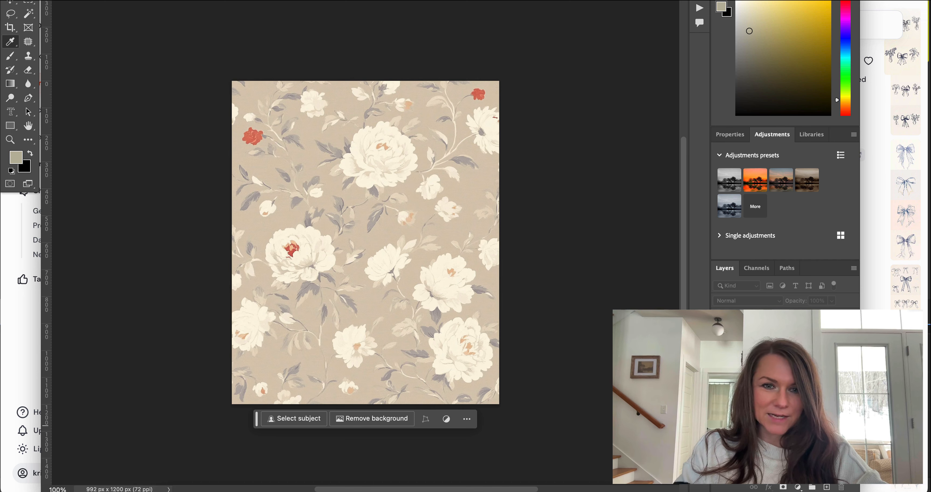
Cover the beige vintage French floral pattern with an olive-sage rectangle about 1336 × 1509 px.
left_click(10, 126)
left_click_drag(199, 41, 563, 452)
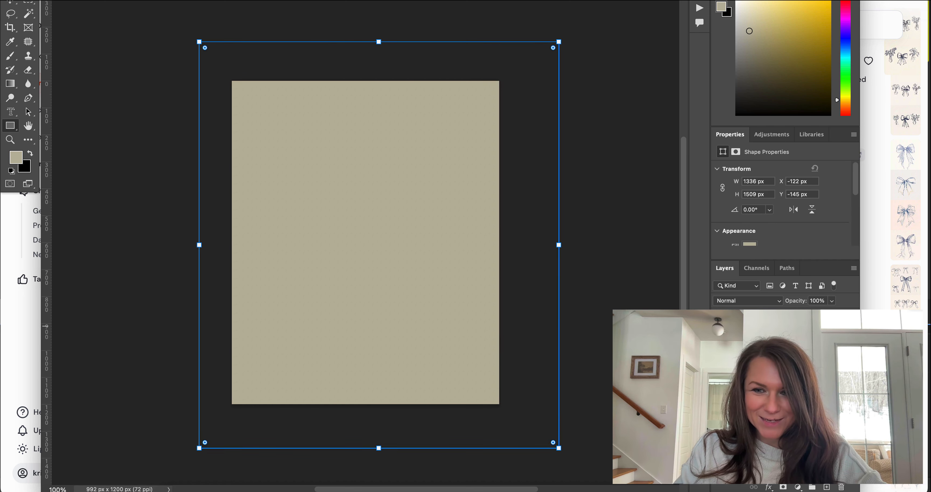
key("super+z")
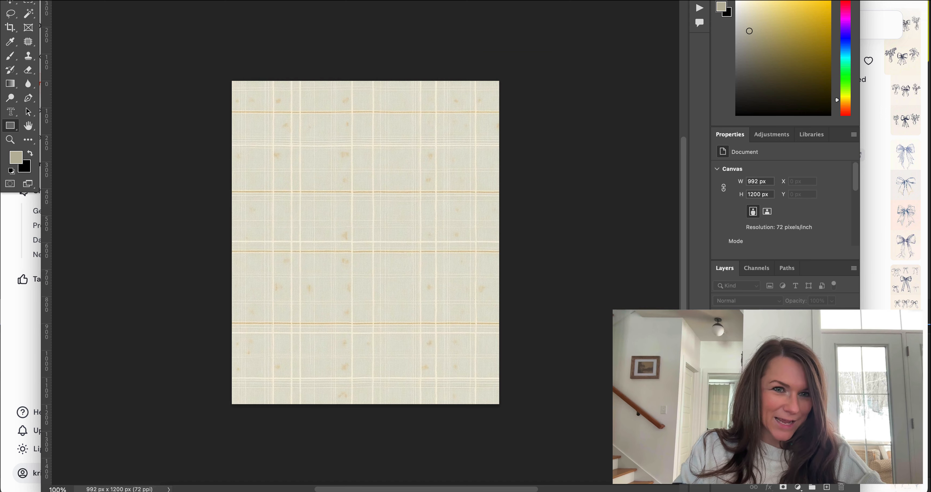
Switch to the mood board and sample the peach-beige swatch from its palette as the foreground colour.
left_click(682, 0)
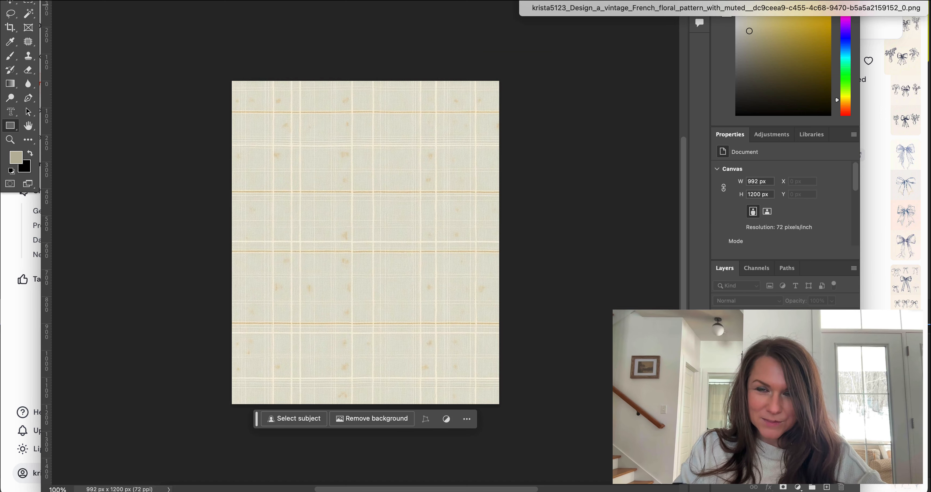
left_click(665, 1)
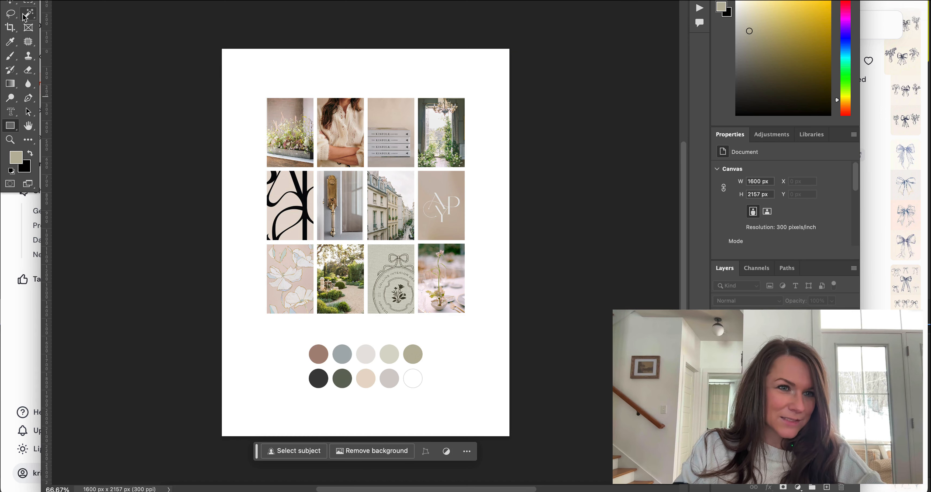
left_click(18, 40)
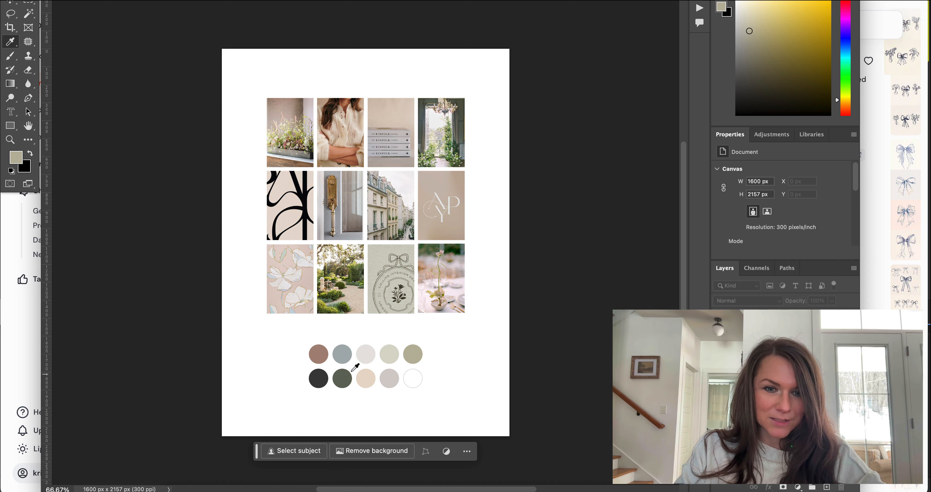
left_click(367, 377)
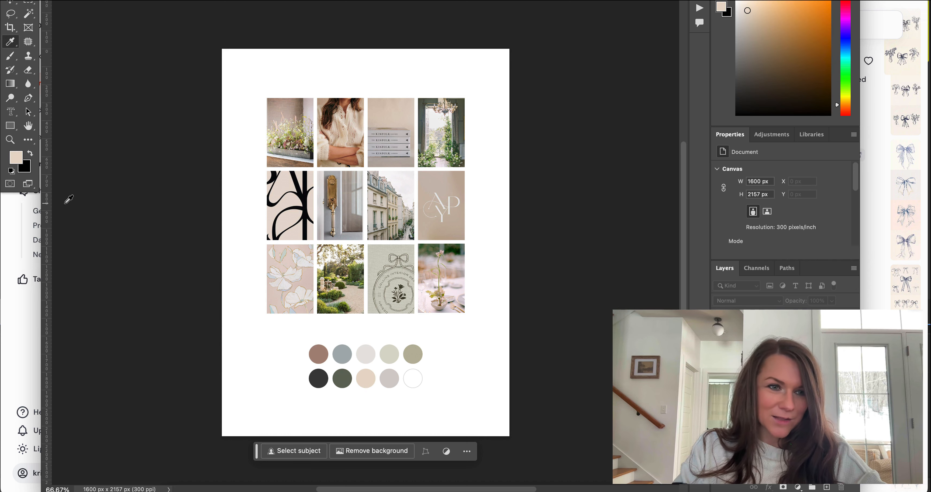
left_click(17, 158)
key("Escape")
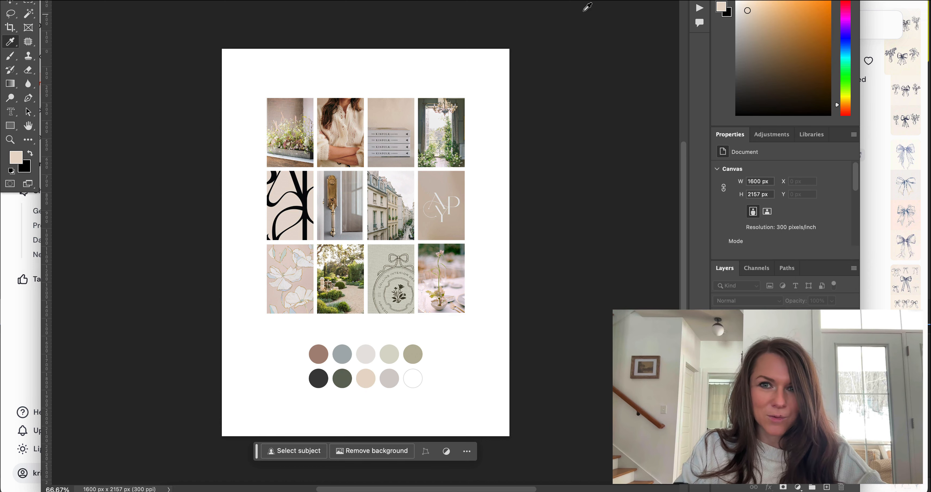
Return to the vintage floral pattern and change the rectangle's fill to the sampled peach-beige colour.
left_click(181, 0)
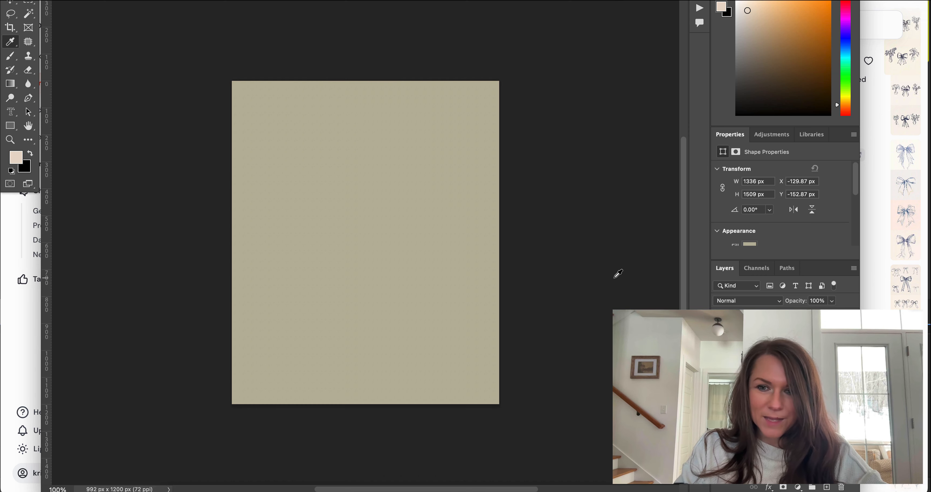
double_click(726, 322)
left_click(16, 158)
left_click(722, 153)
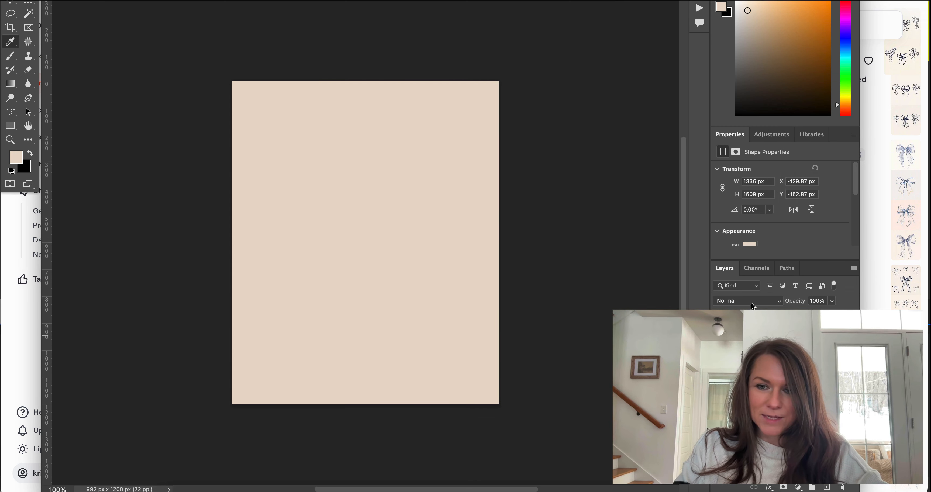
Apply a black-and-white adjustment to the vintage floral and set the peach-beige rectangle's blend mode to Color after trying other modes.
left_click(756, 302)
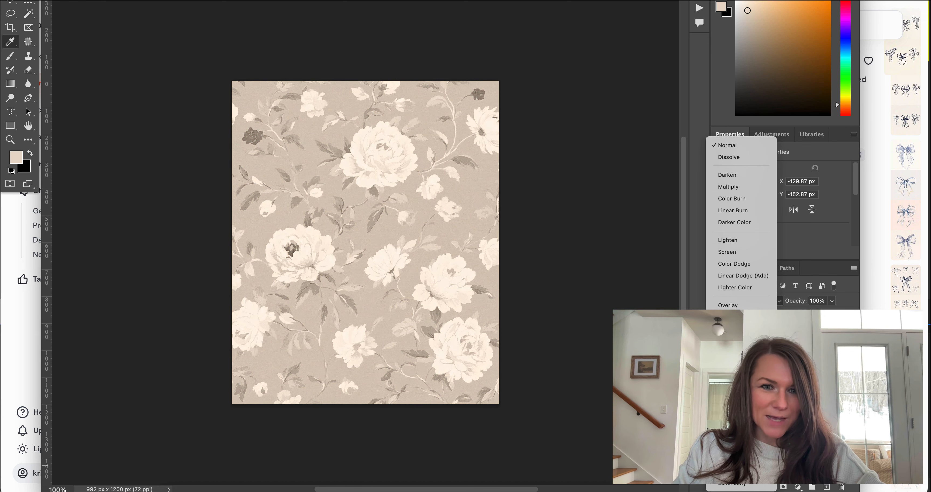
key("ctrl+z")
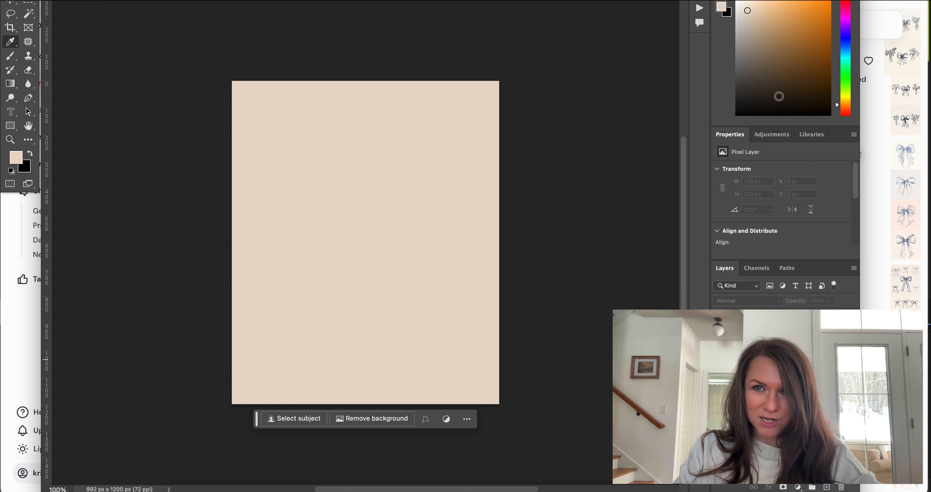
left_click(769, 135)
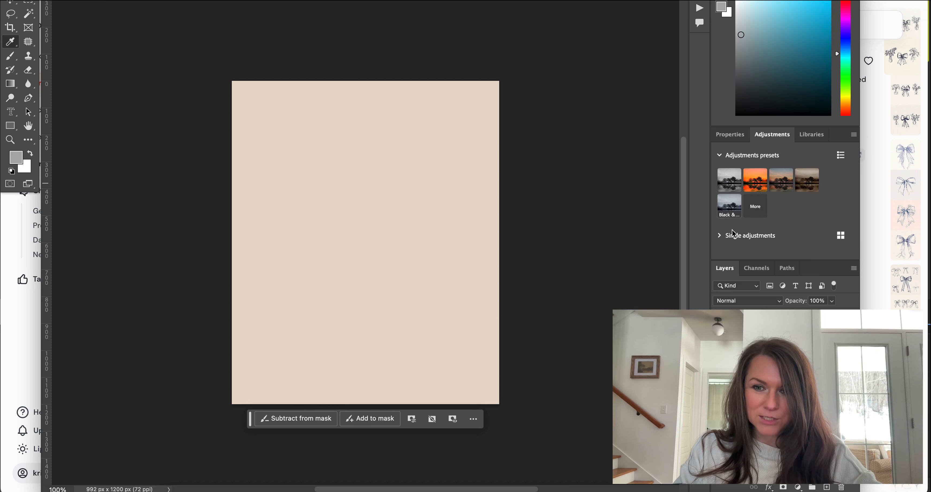
left_click(746, 300)
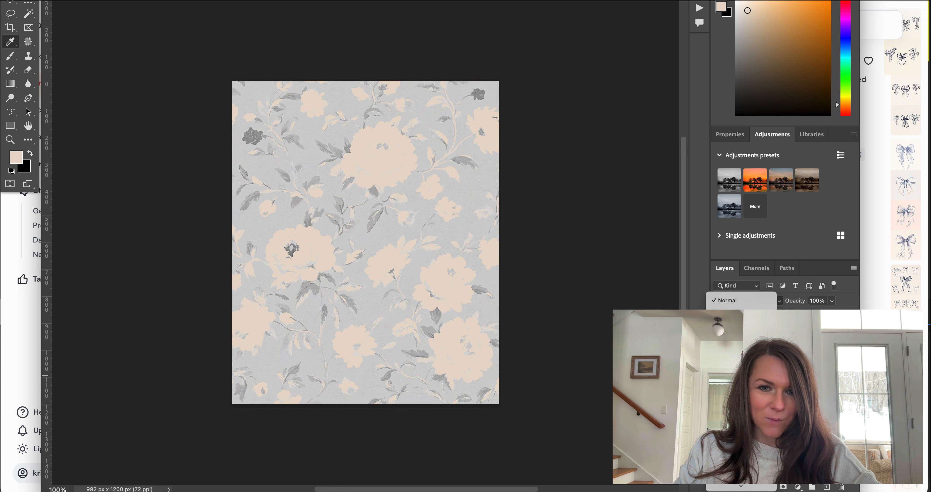
scroll(741, 224, "down", 2)
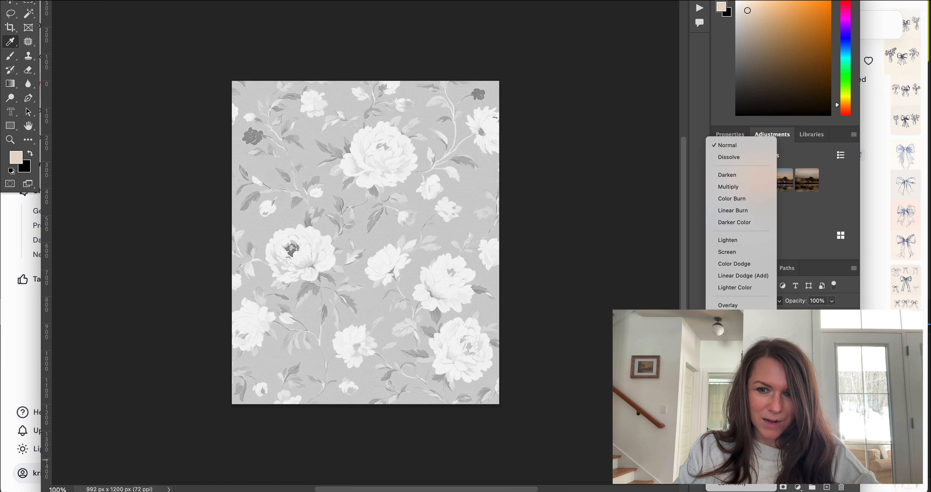
key("Escape")
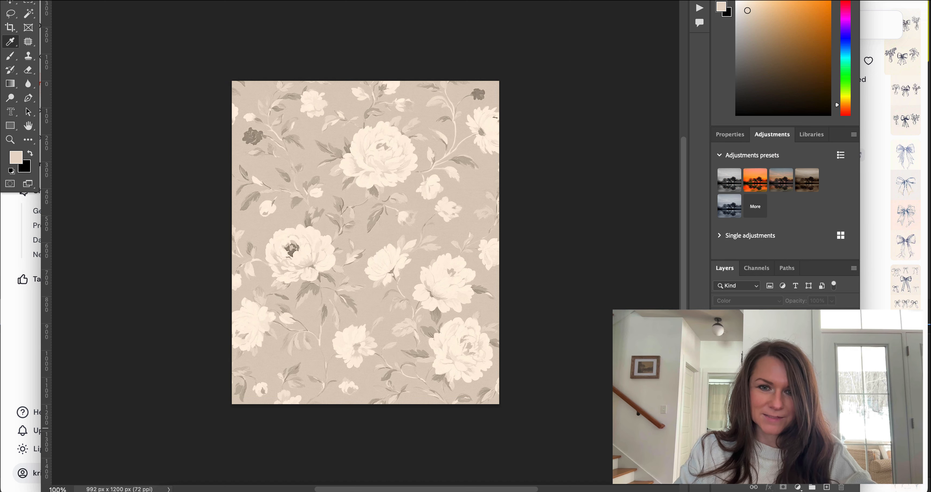
Switch to the Downloads folder in Finder and preview the first two sheets of navy hand-drawn flower illustrations.
key("ctrl+Tab")
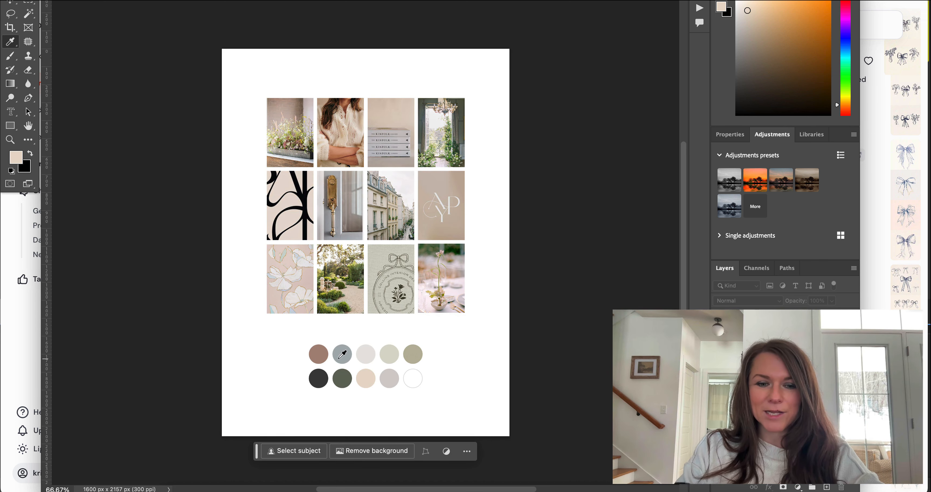
key("v")
left_click(162, 487)
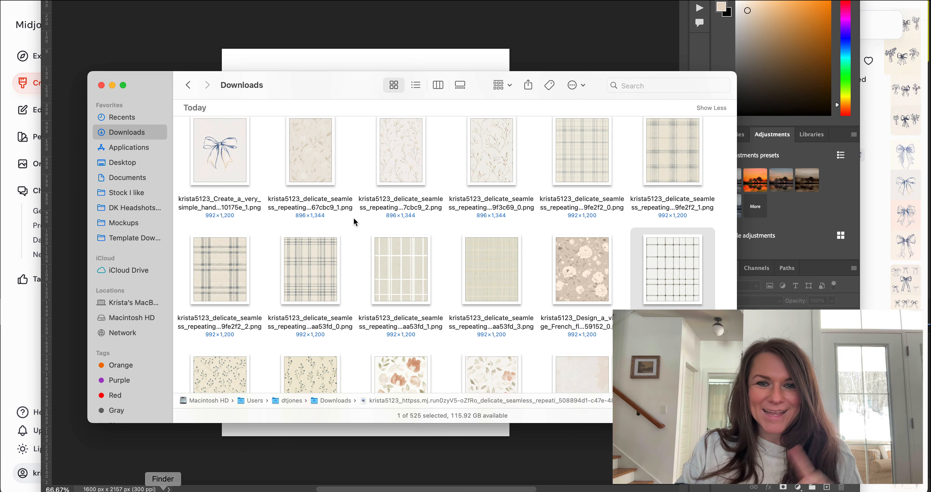
scroll(459, 229, "up", 5)
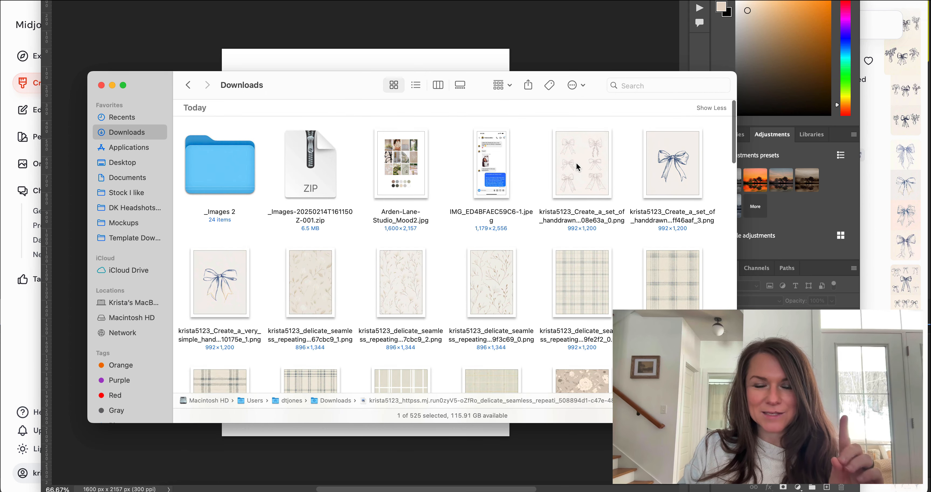
scroll(576, 163, "down", 10)
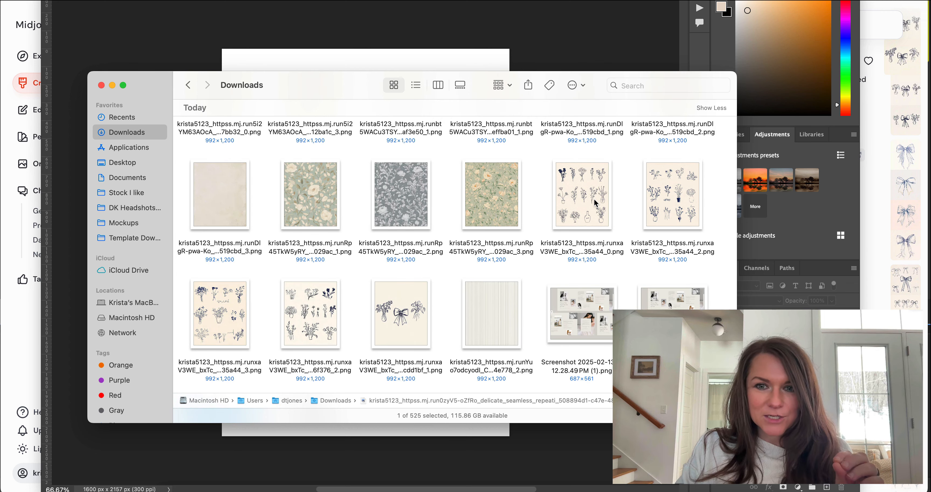
left_click(596, 202)
key("space")
key("Right")
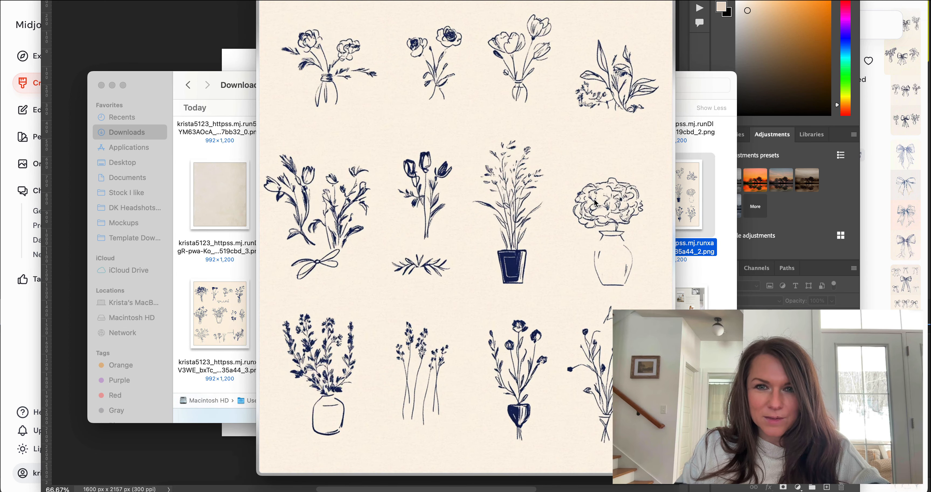
Close the preview, place the navy flower sheet from Downloads in the Illustrator document, and trace it in black and white.
key("space")
left_click_drag(672, 197, 404, 488)
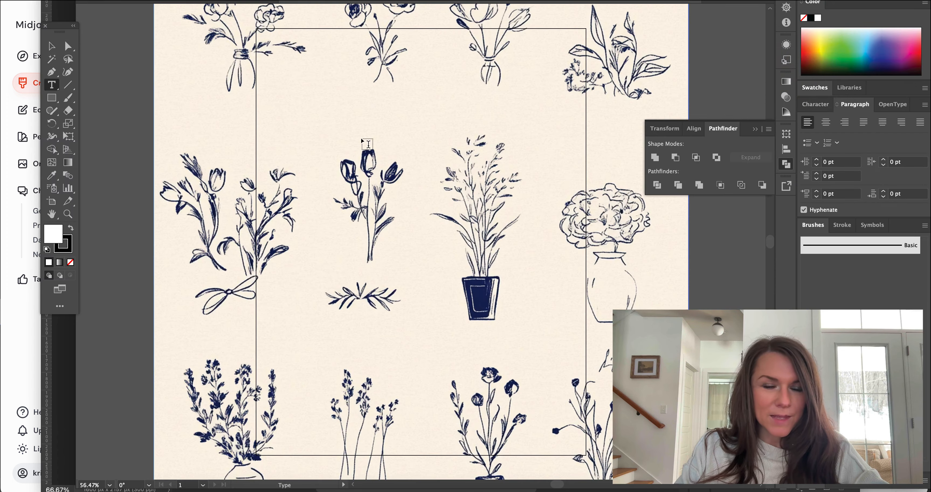
key("super+minus")
key("super+minus")
key("super+minus")
key("v")
left_click(435, 226)
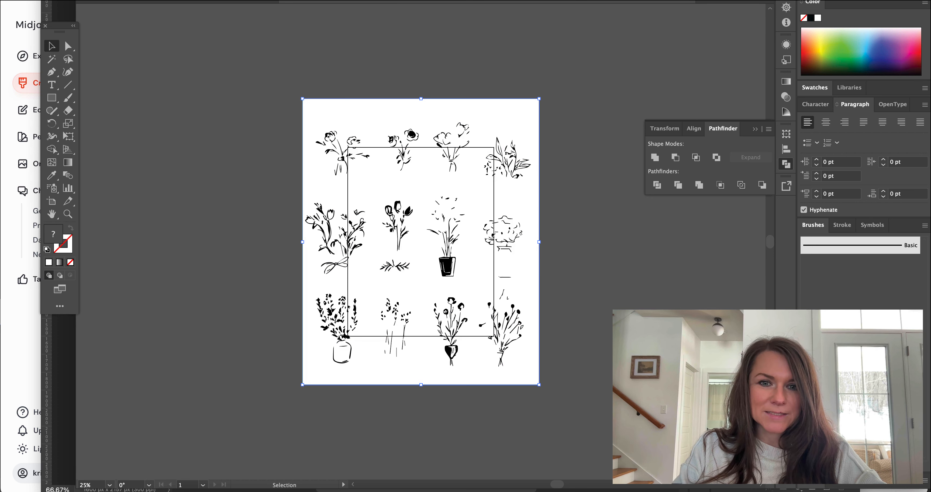
Undo the black-and-white trace and retrace the flower sheet with the Low Fidelity Photo preset.
key("super+z")
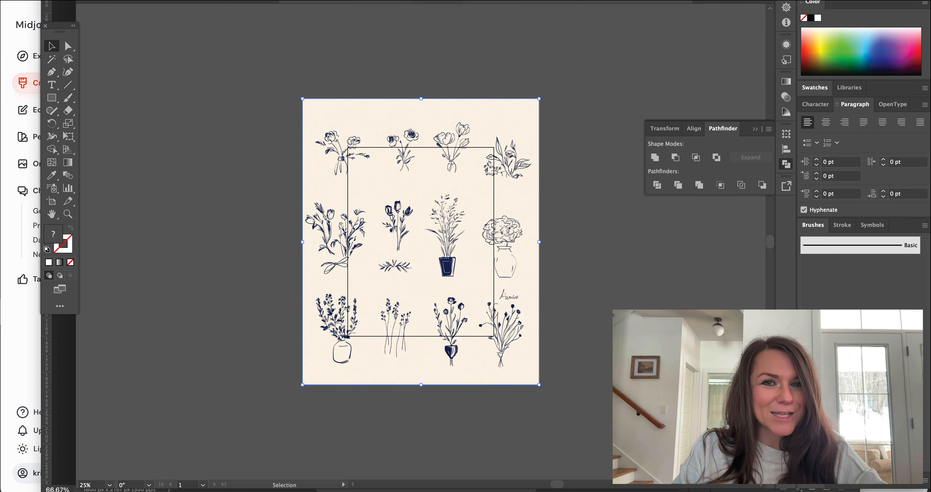
left_click(415, 1)
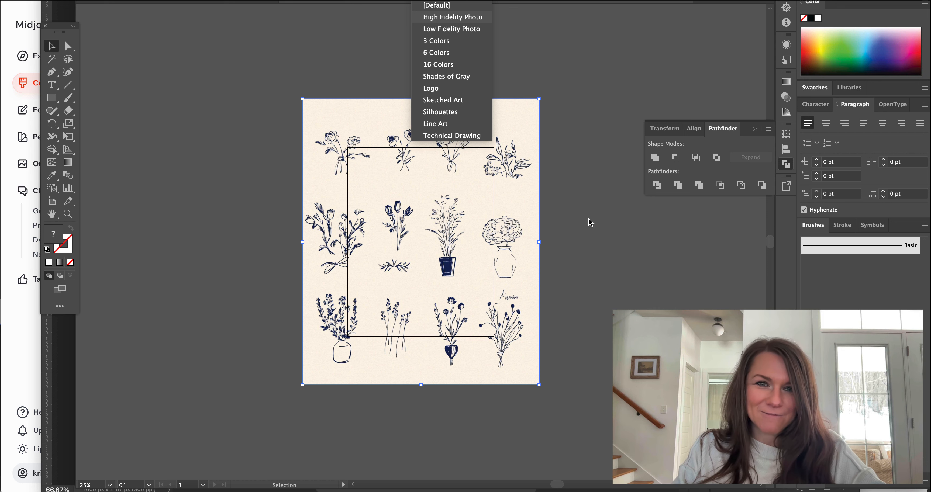
left_click(487, 32)
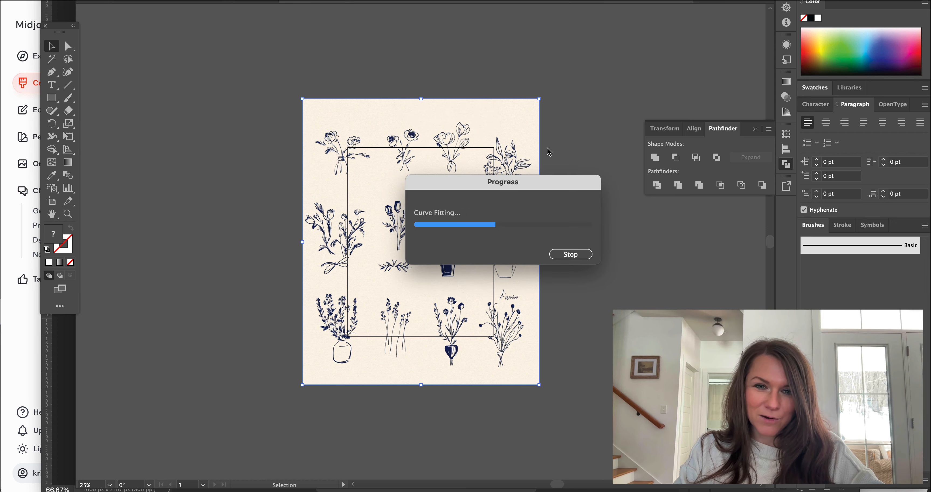
key("super+equal")
key("super+equal")
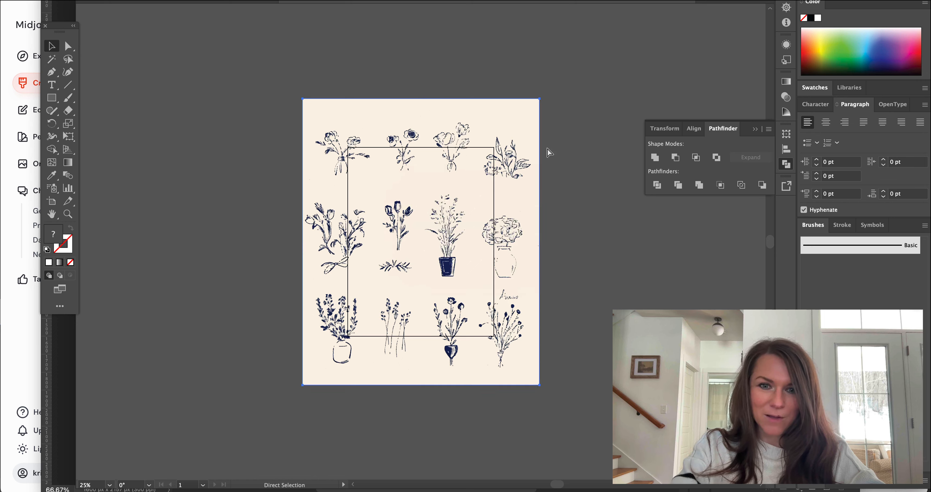
key("super+minus")
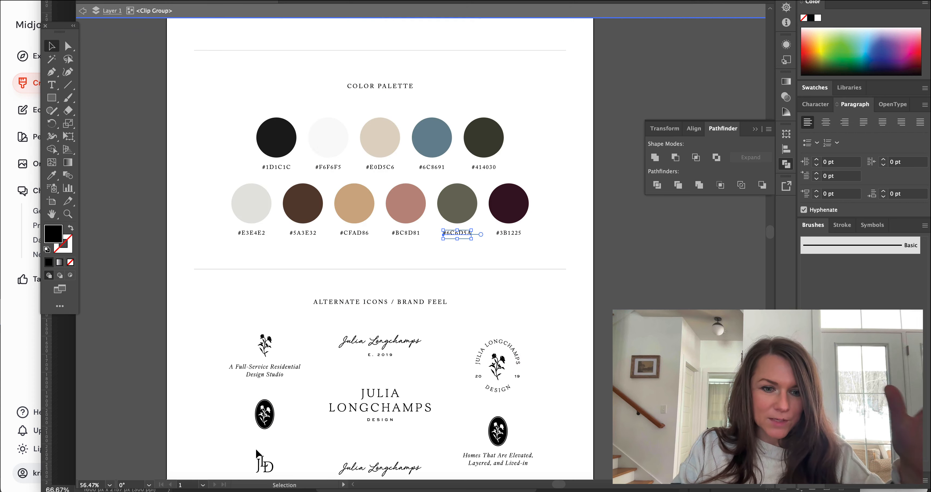
Switch to Midjourney, open the third sheet of the original French-inspired floral elements set, and upscale it with the Upscale (C) option.
left_click(204, 490)
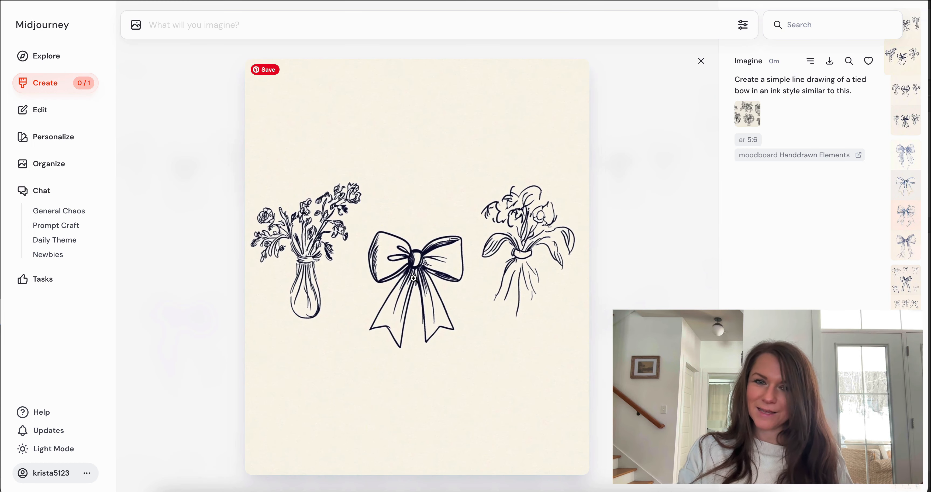
left_click(700, 60)
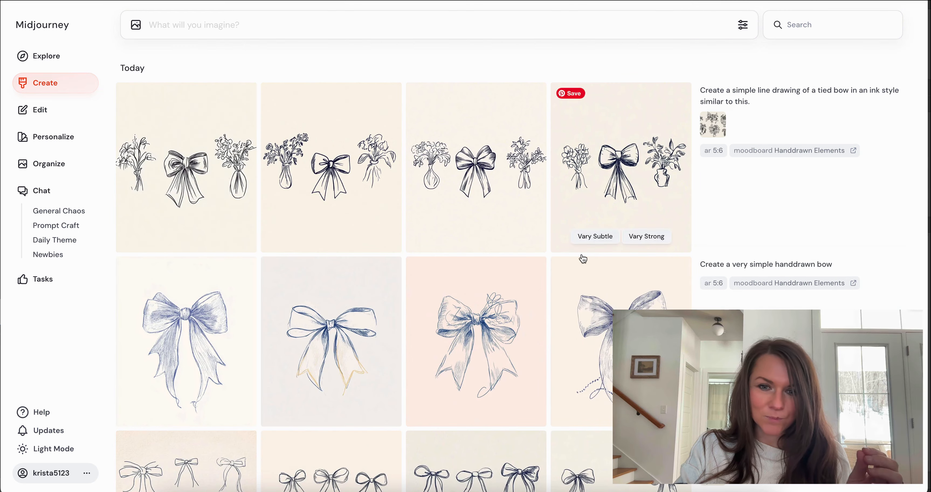
scroll(806, 197, "down", 10)
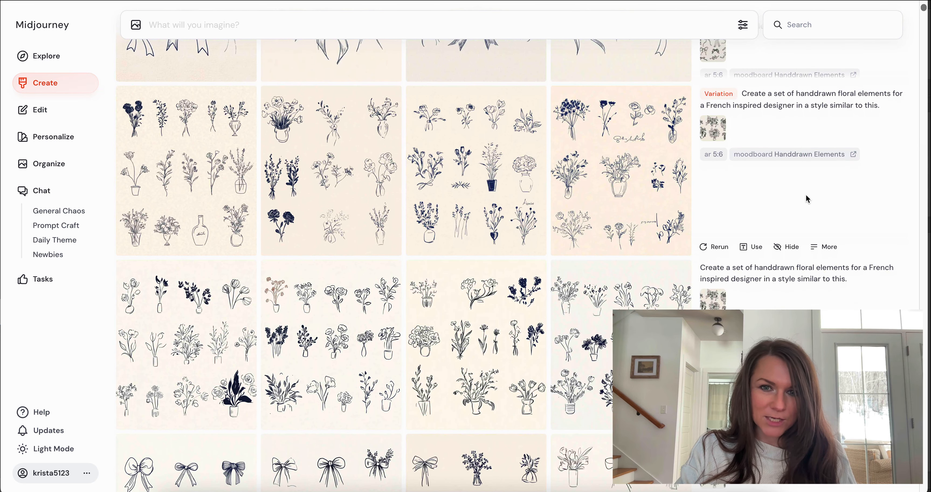
mouse_move(480, 163)
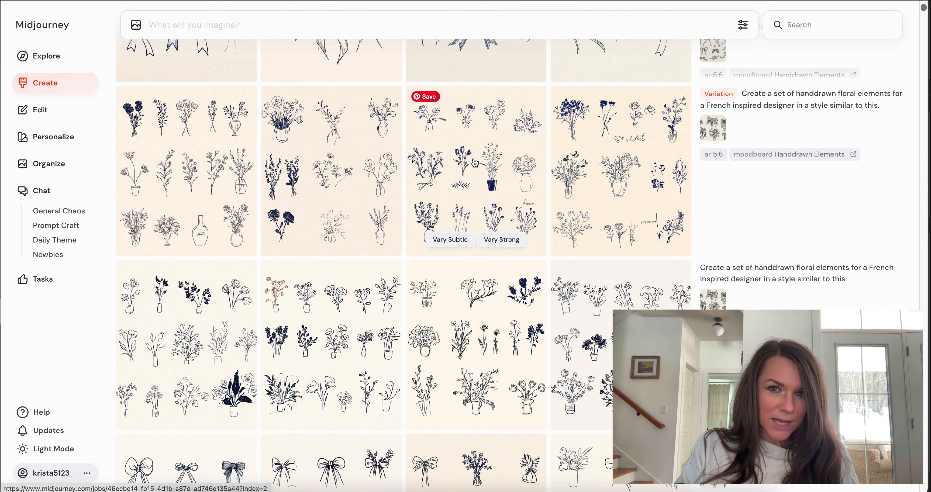
scroll(477, 170, "down", 2)
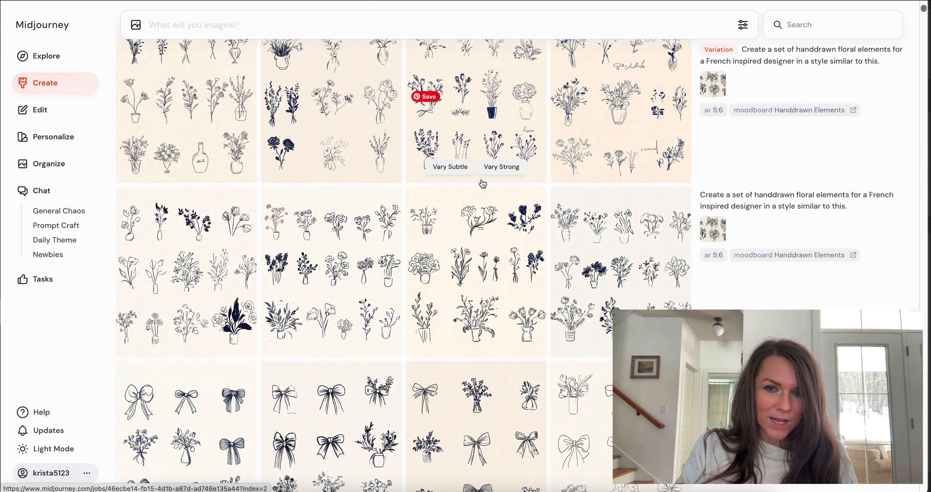
left_click(496, 282)
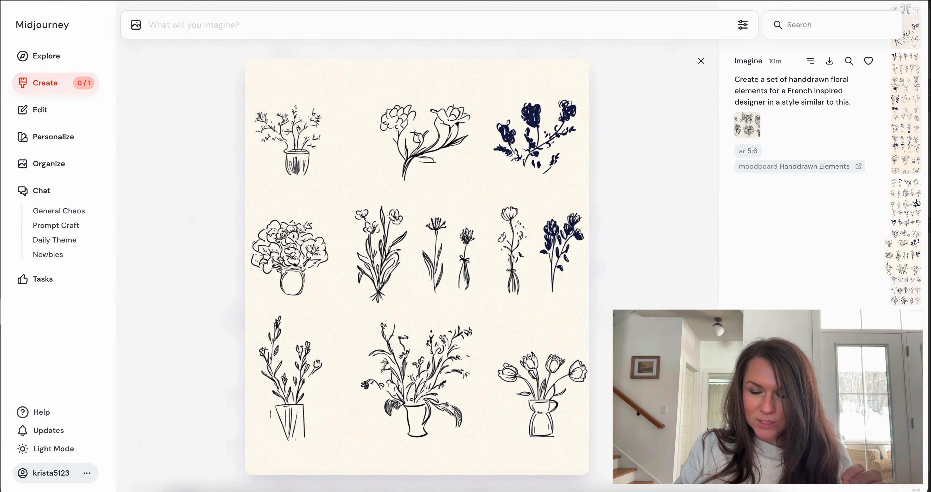
key("Escape")
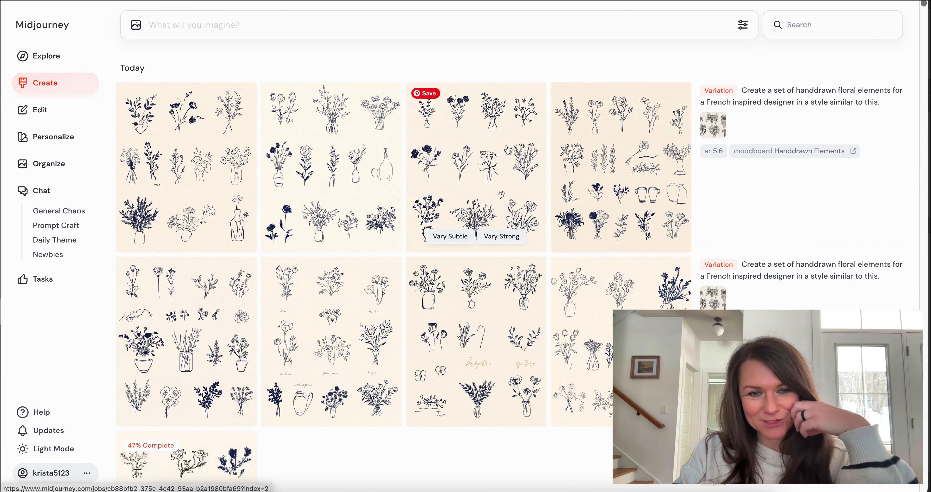
Open the upscaled floral sheet at full size, download it, and return to the gallery.
scroll(508, 149, "down", 8)
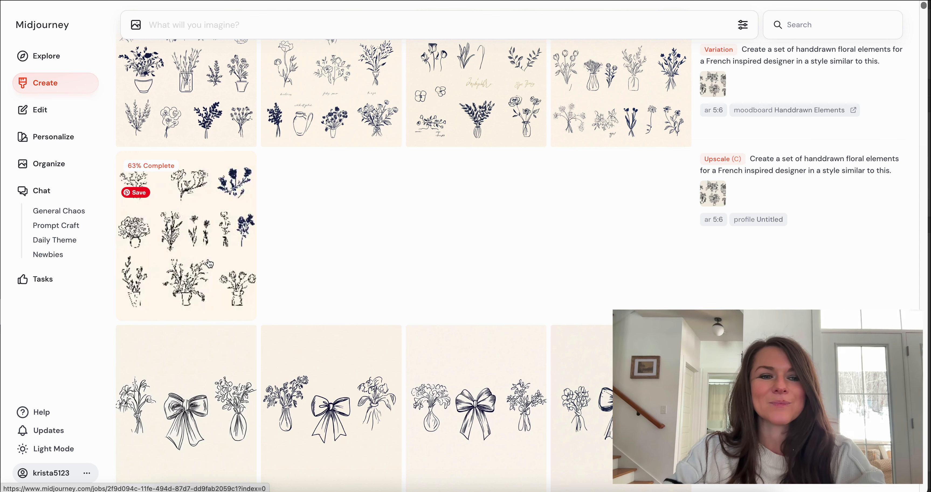
left_click(209, 264)
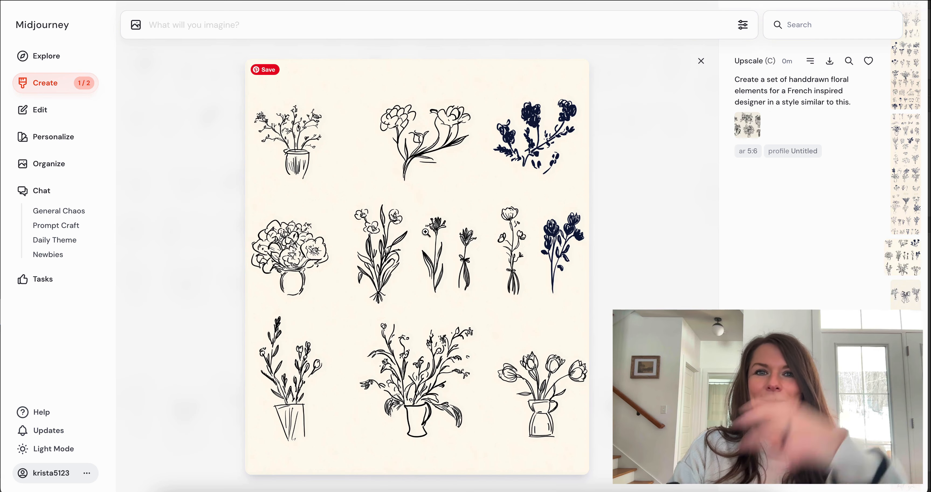
left_click(832, 66)
left_click(617, 125)
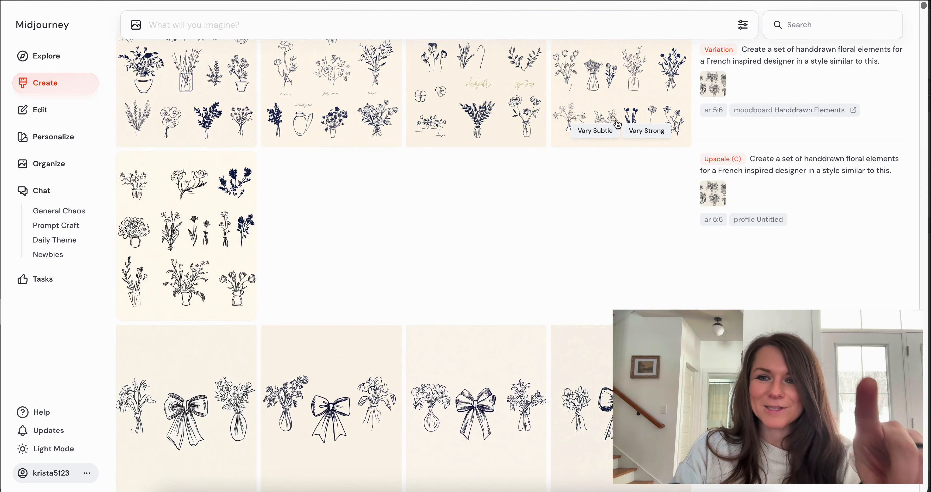
Find the earlier floral variation set in the gallery, open its third navy sheet, and submit a job from it.
scroll(654, 197, "down", 3)
scroll(644, 212, "up", 6)
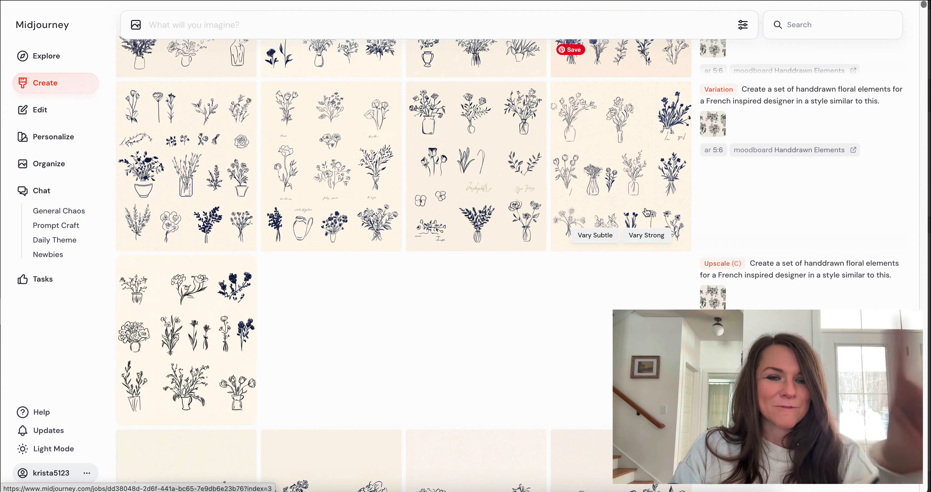
scroll(646, 212, "up", 5)
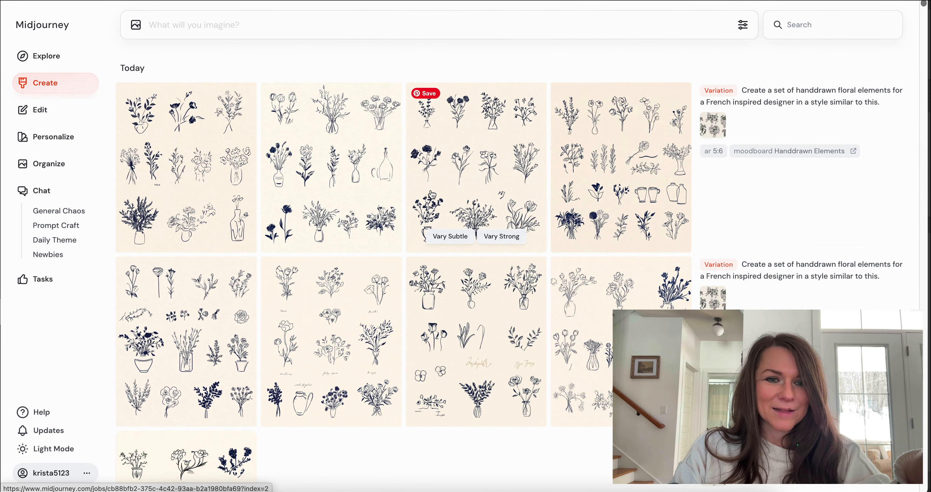
scroll(534, 173, "down", 20)
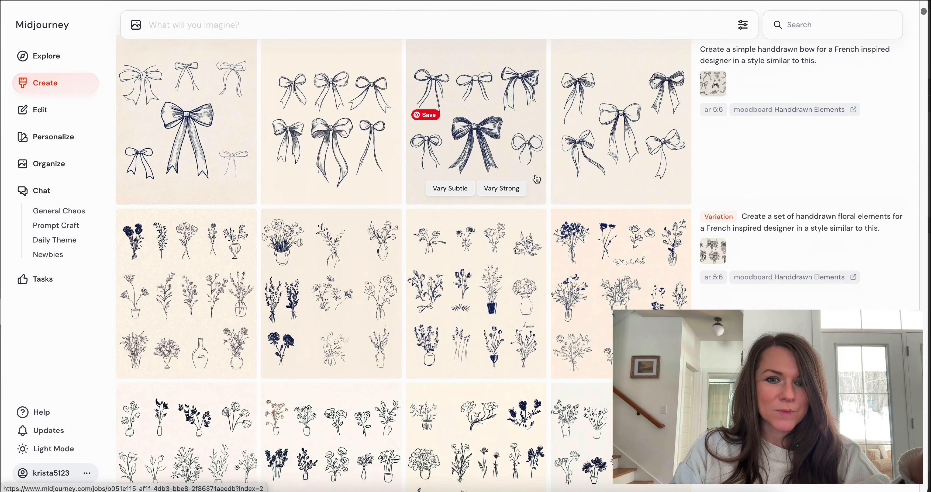
scroll(537, 178, "down", 2)
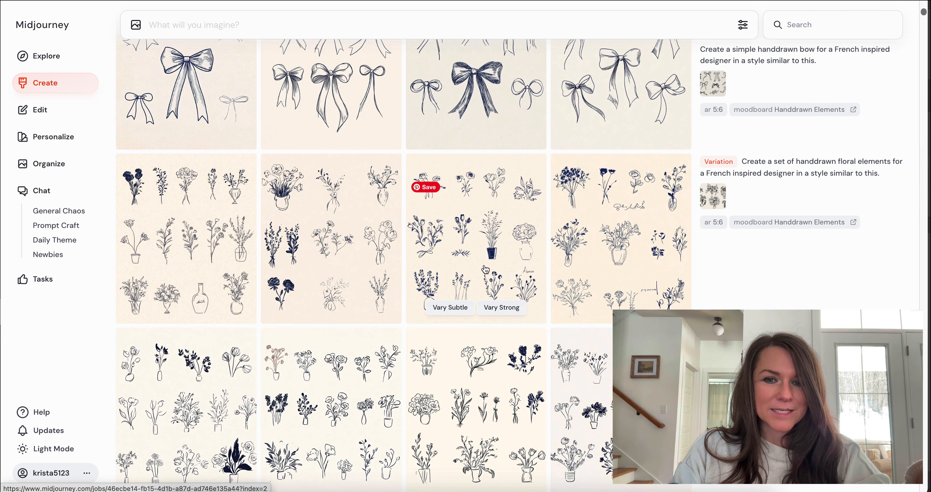
left_click(485, 269)
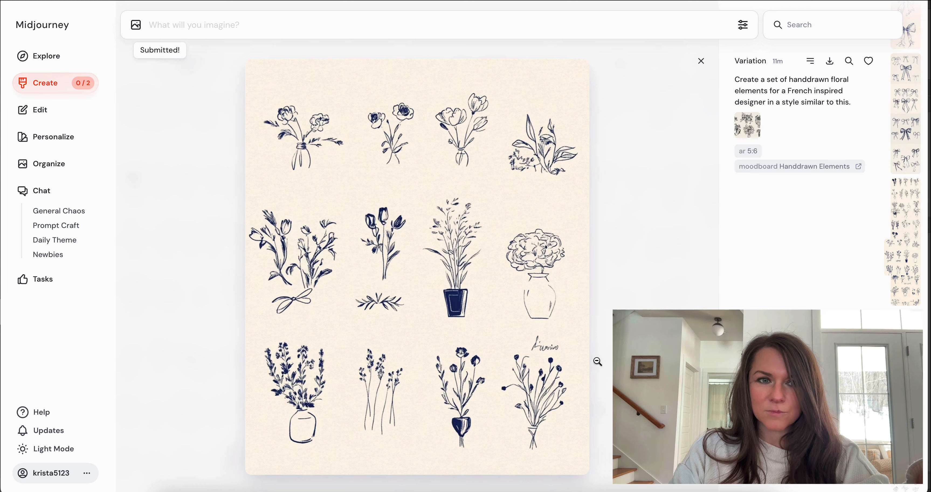
Switch to the Downloads folder and open the upscaled 1,984×2,400 floral sheet in Photoshop.
left_click(159, 486)
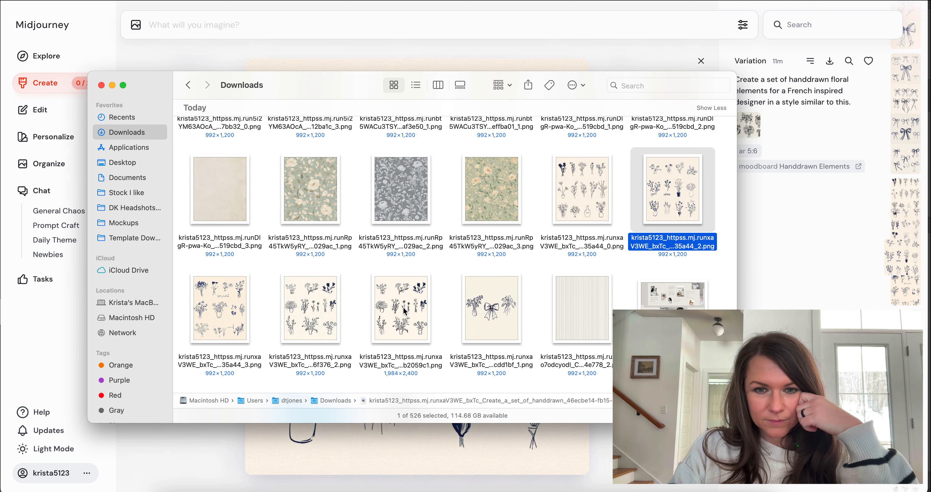
scroll(403, 307, "down", 2)
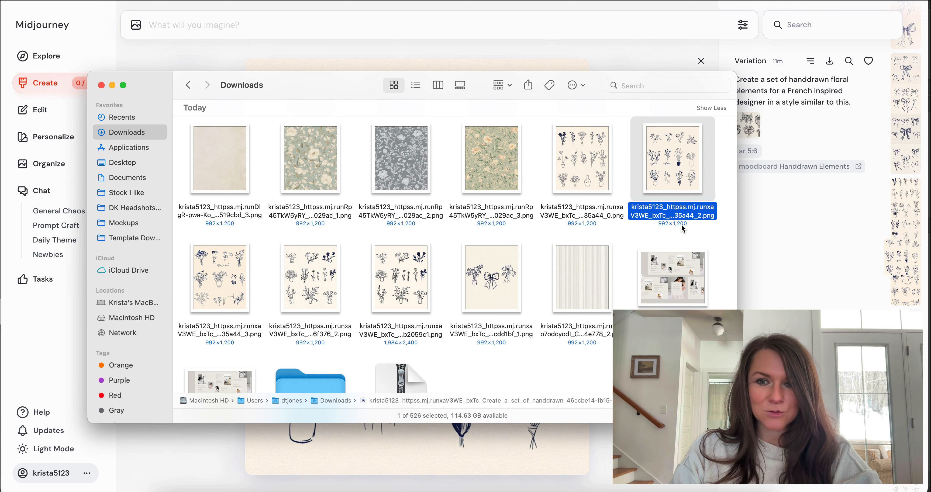
left_click(398, 311)
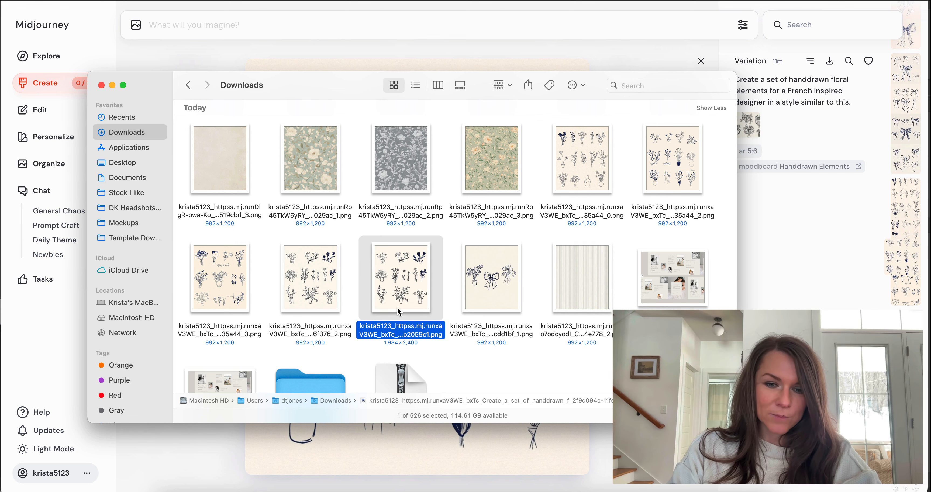
left_click_drag(398, 306, 390, 488)
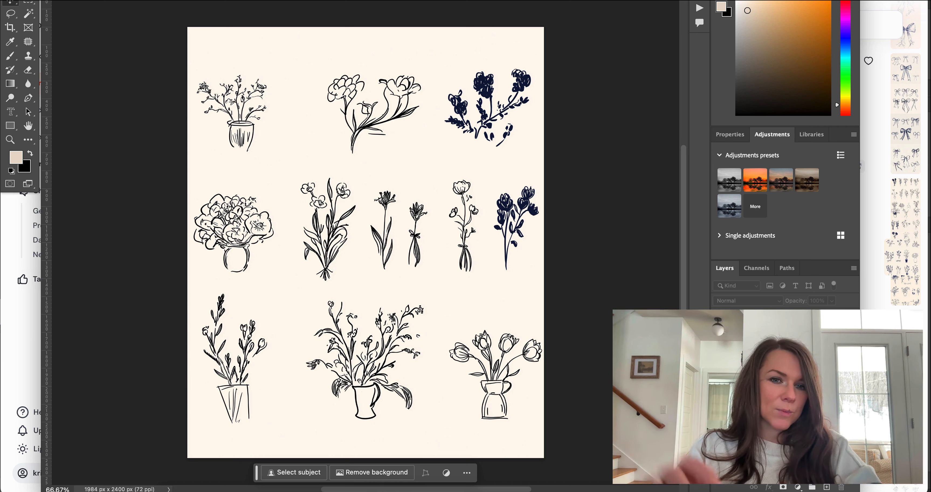
Convert the floral sheet with a black-and-white adjustment preset, merge the adjustment into the image layer, and save the file.
left_click(735, 184)
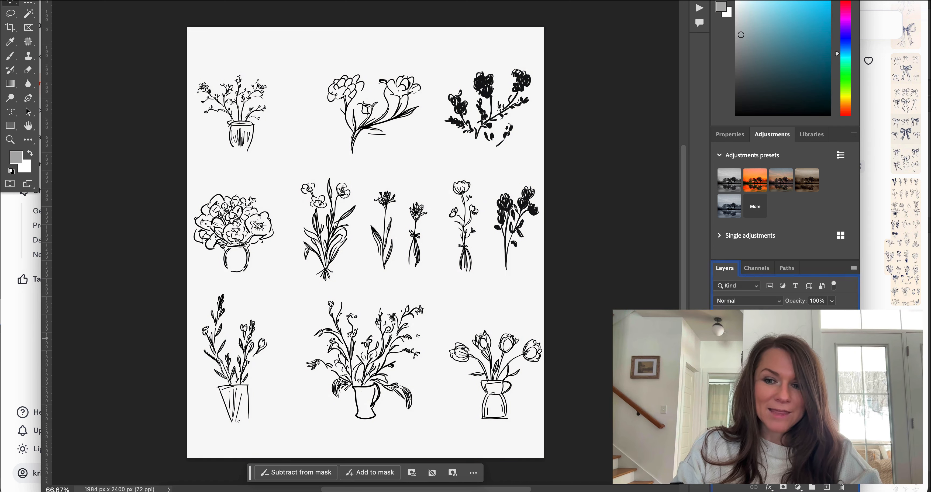
left_click(780, 338)
left_click(780, 401, "shift")
key("super+e")
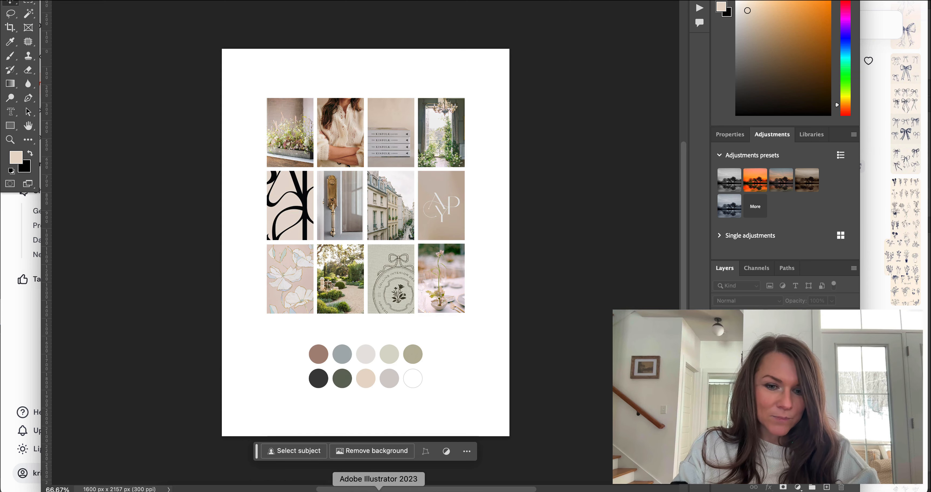
Switch to Illustrator and create a new 612 x 792 pt Letter document.
left_click(378, 490)
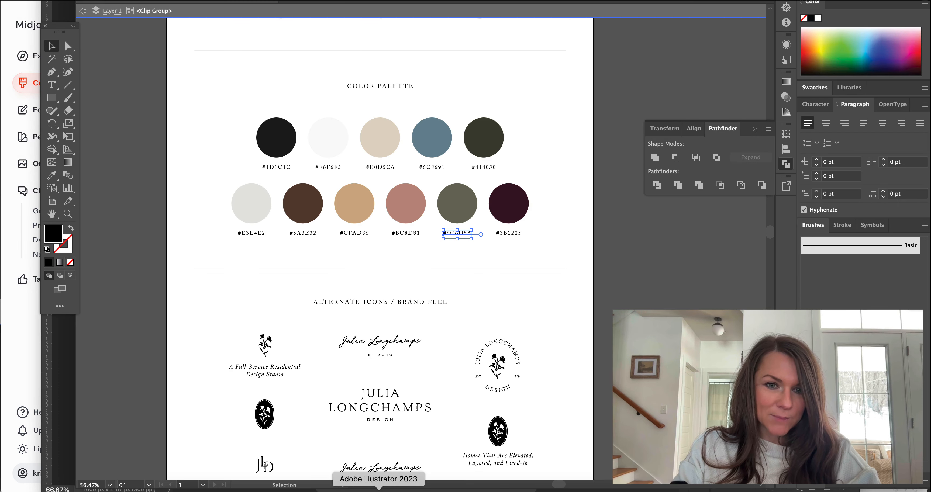
left_click(398, 297)
key("super+n")
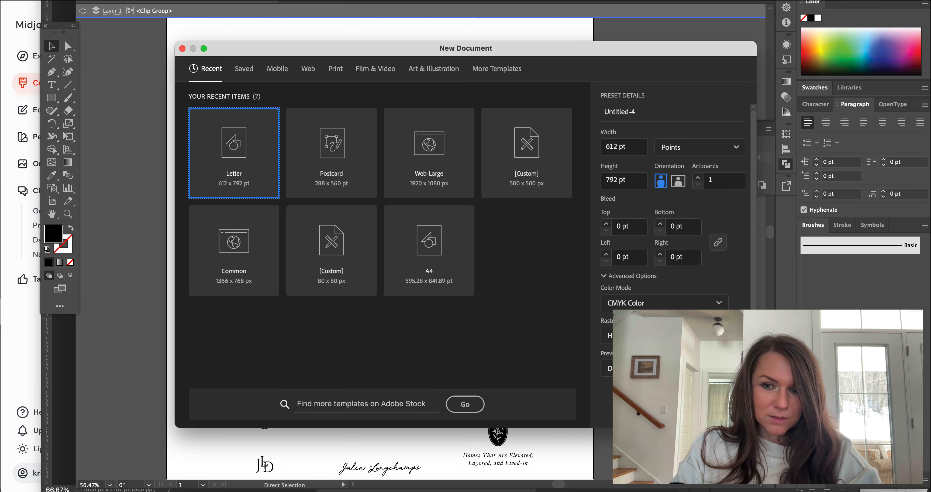
key("Return")
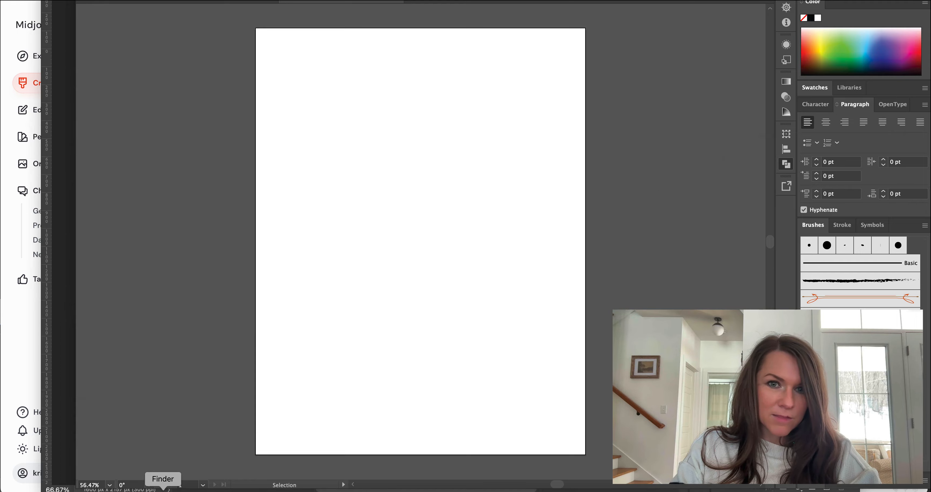
Place the black-and-white upscaled floral sheet from Downloads in the new document and run Image Trace on it despite its large size.
left_click(163, 489)
left_click_drag(400, 253, 464, 56)
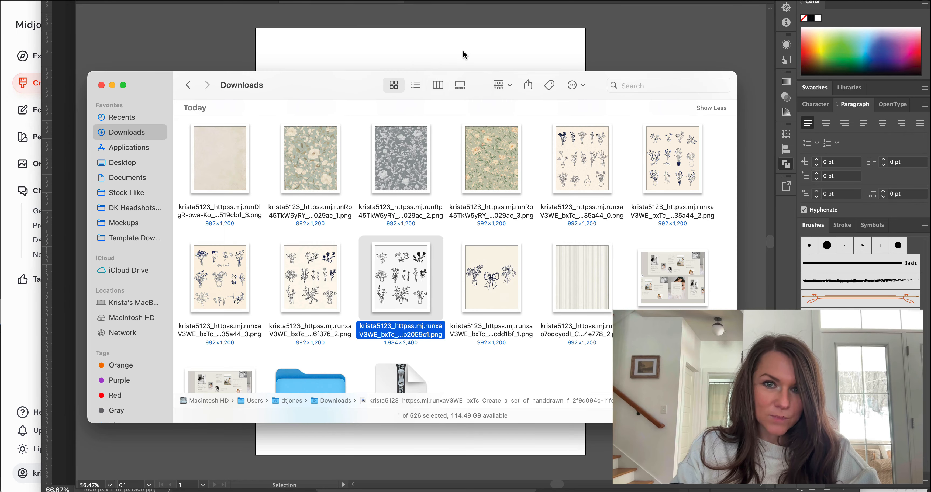
key("super+minus")
key("super+minus")
key("super+minus")
key("super+minus")
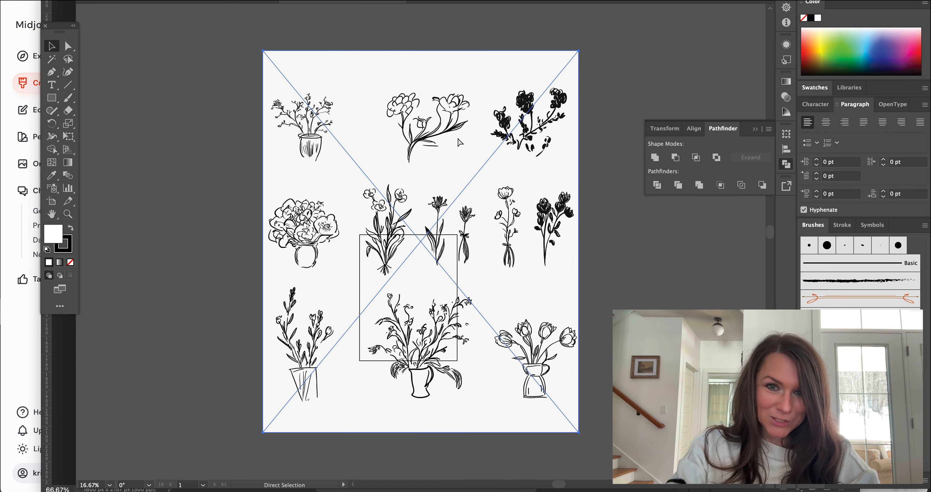
key("v")
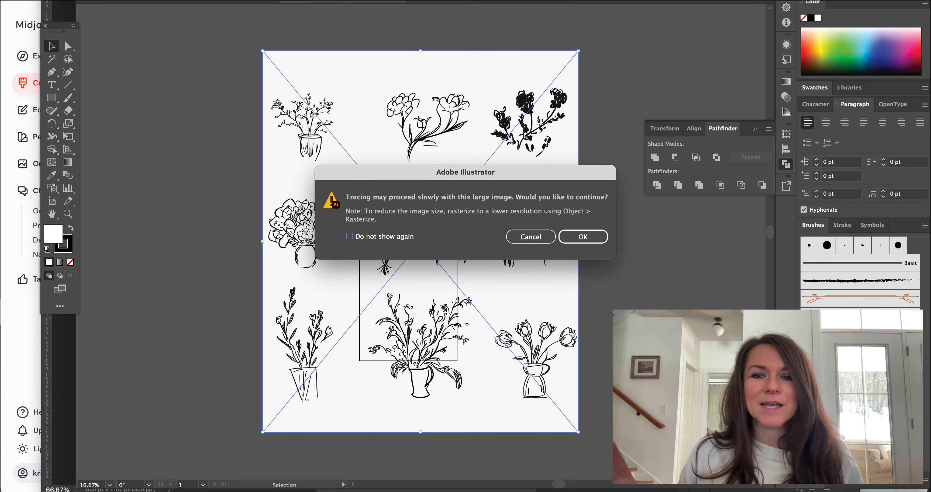
left_click(583, 237)
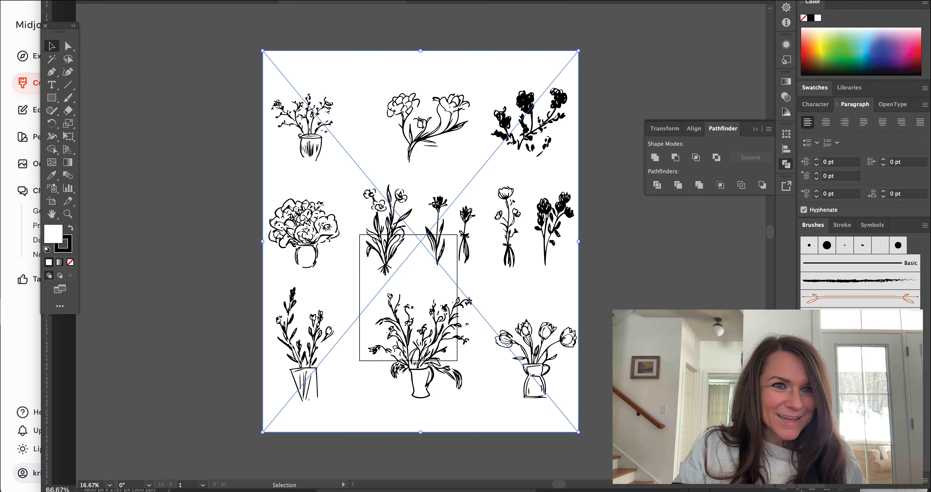
Expand the traced floral sheet with Object and Fill enabled, and ungroup the resulting artwork.
left_click(125, 0)
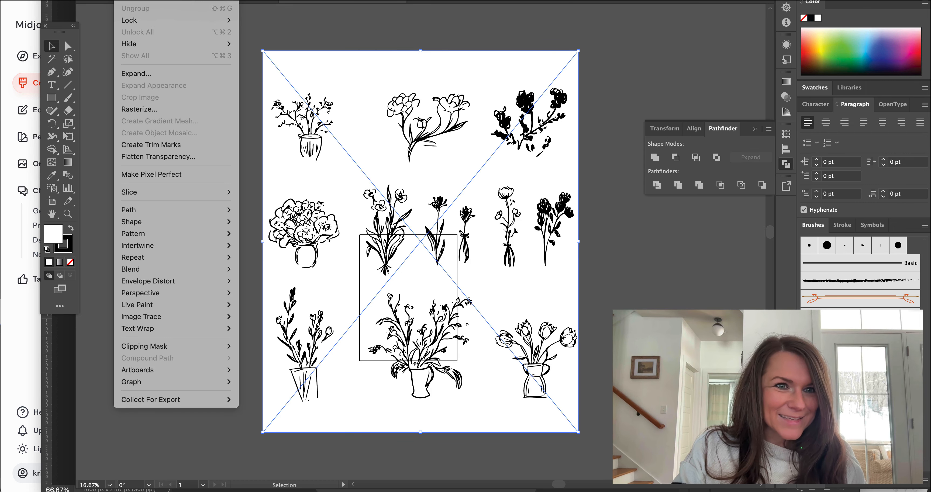
left_click(176, 74)
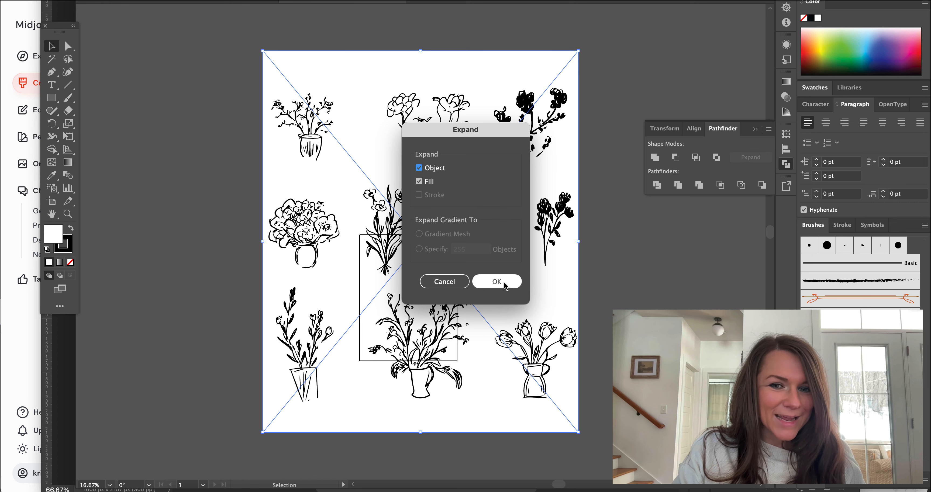
left_click(495, 281)
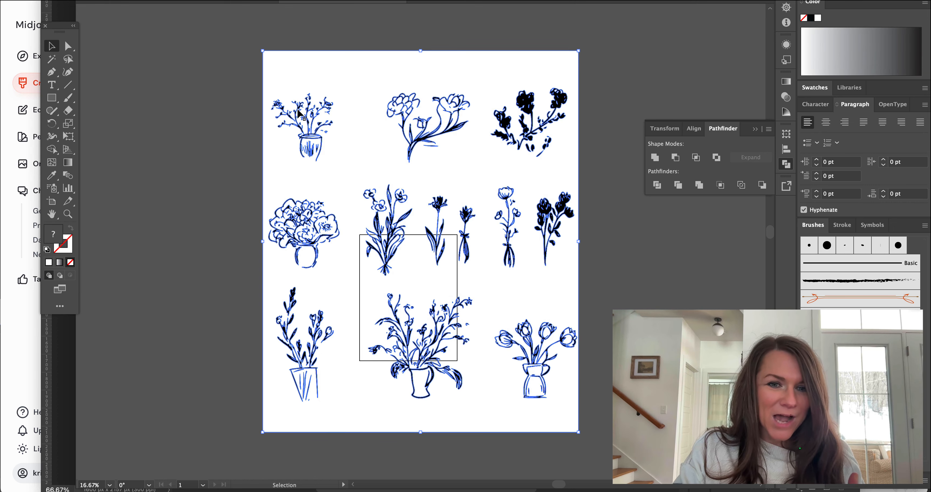
left_click(144, 1)
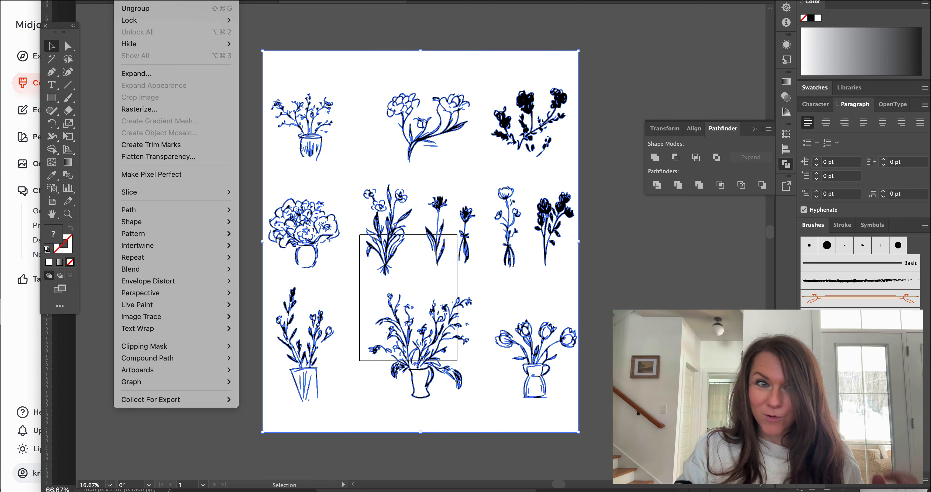
left_click(150, 7)
left_click(197, 120)
left_click(340, 80)
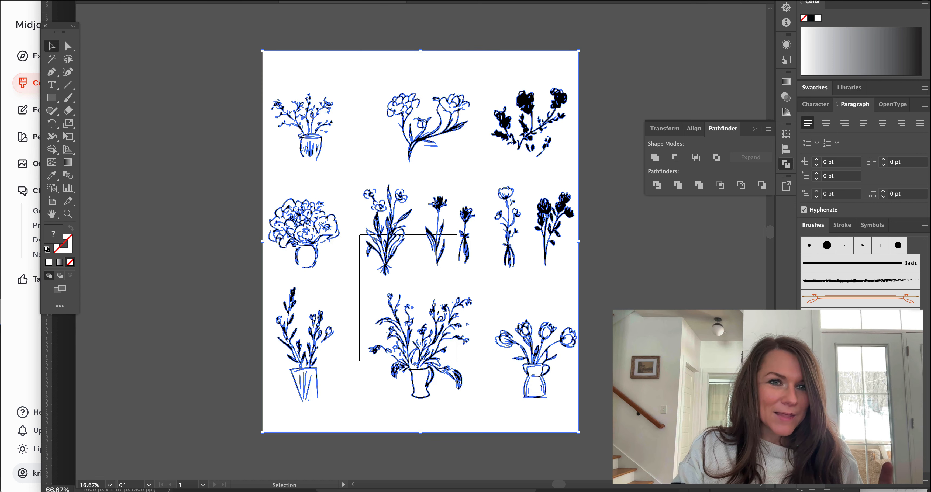
Try to select the artwork by matching fill colour and sample white onto it with the Eyedropper, and undo it.
left_click(179, 1)
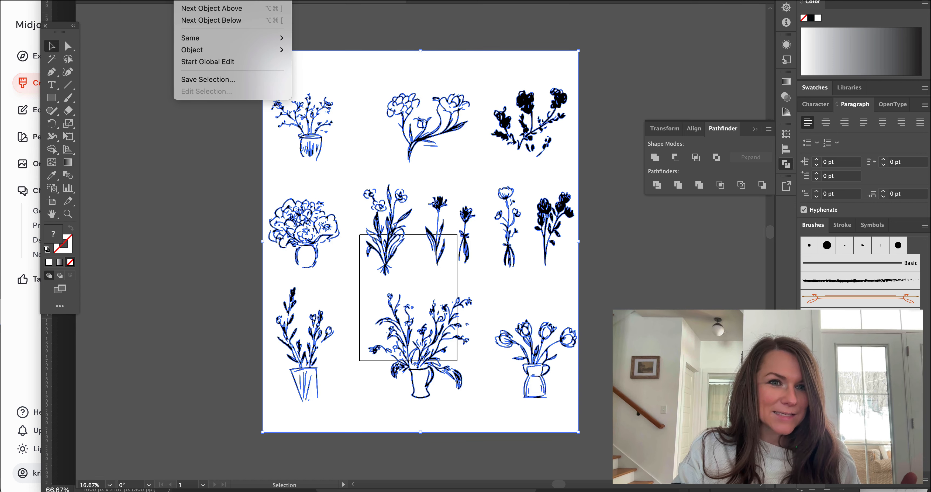
mouse_move(205, 38)
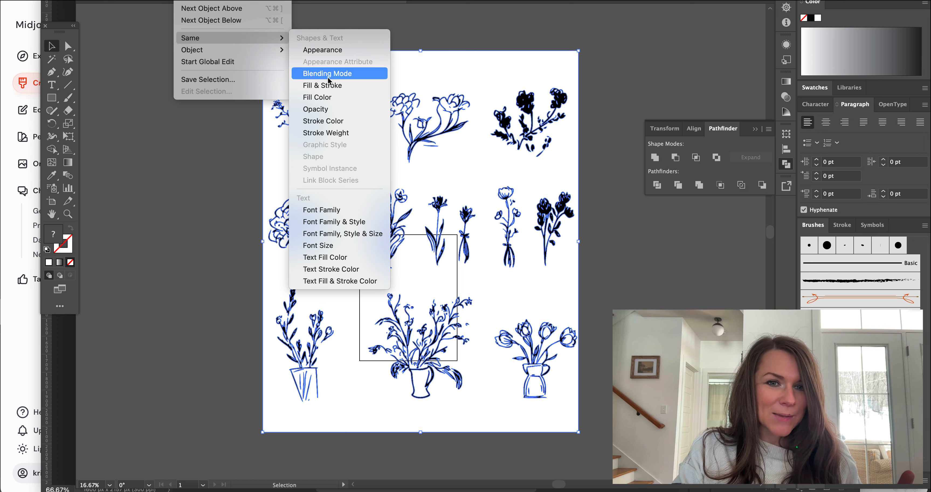
left_click(330, 97)
key("i")
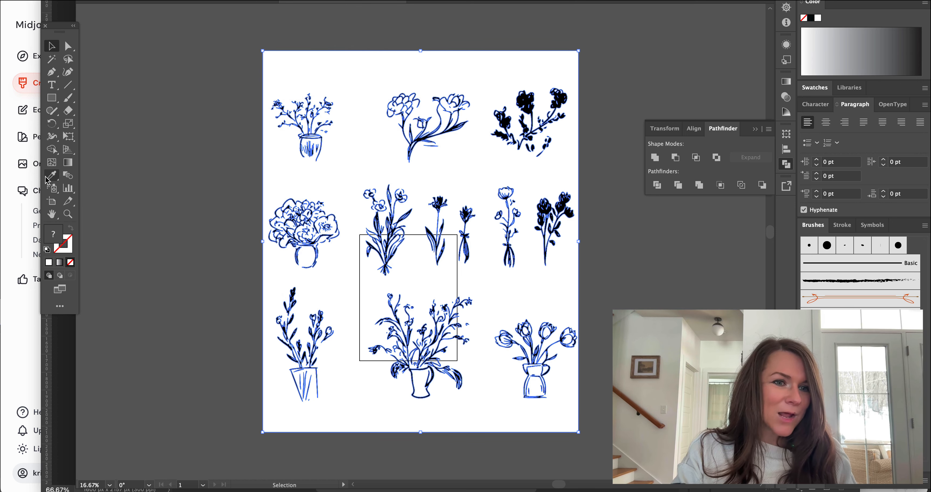
left_click(361, 77)
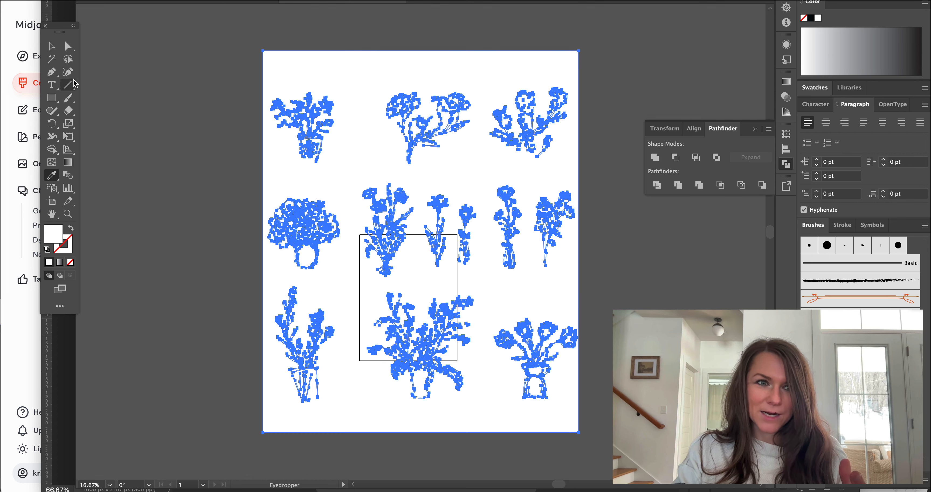
left_click(53, 51)
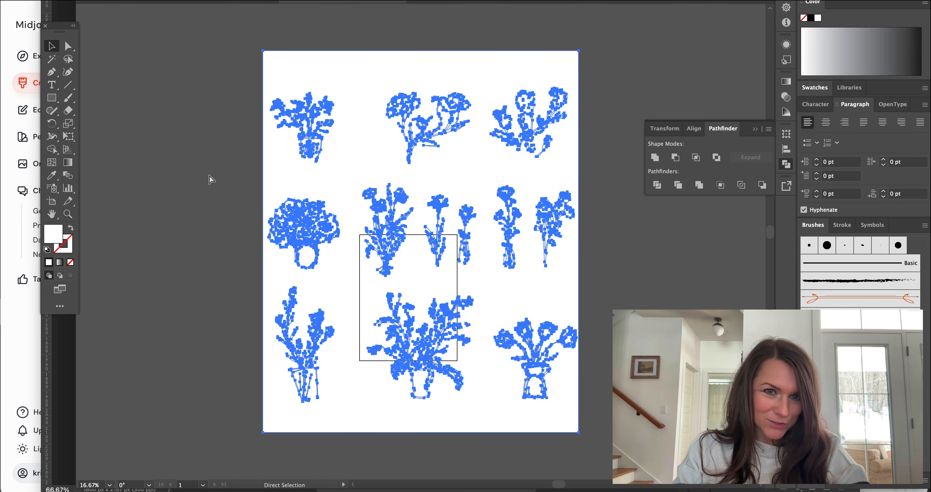
key("ctrl+z")
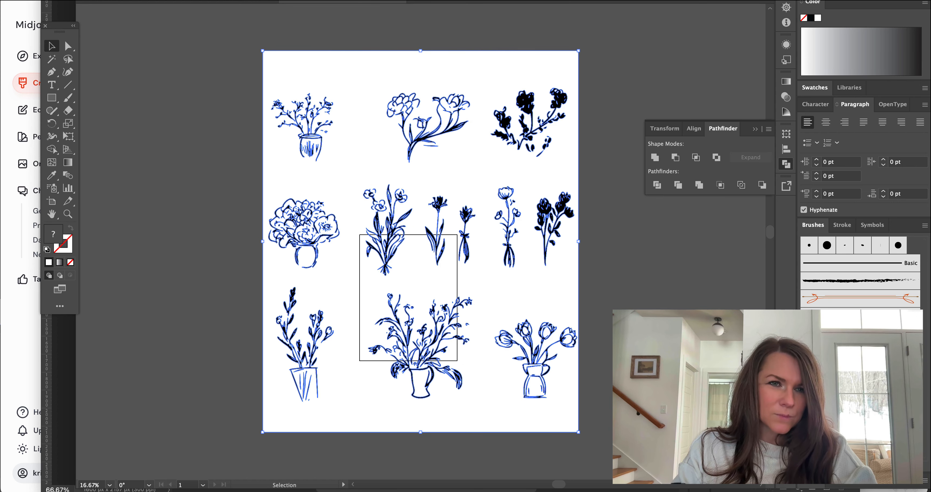
Ungroup the traced artwork, select every shape sharing the white background's fill colour, and delete them.
left_click(125, 0)
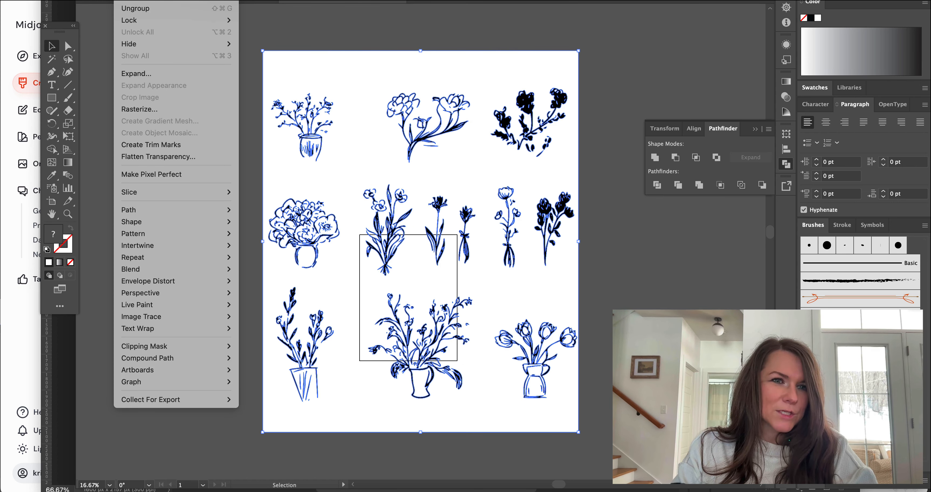
left_click(152, 2)
left_click(125, 0)
left_click(339, 26)
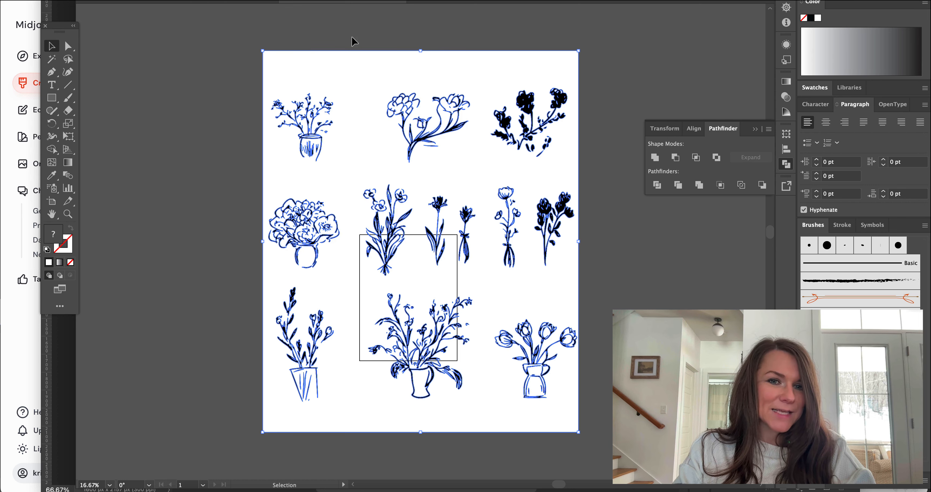
left_click(182, 1)
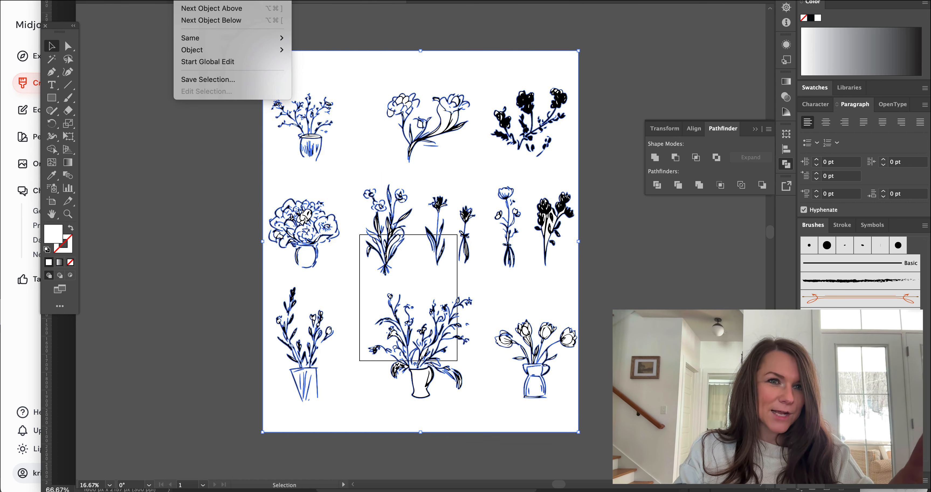
mouse_move(210, 39)
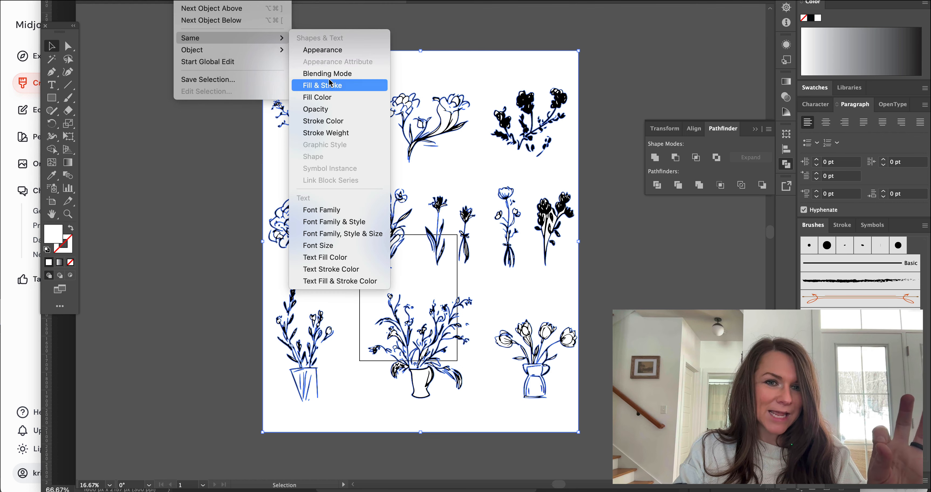
left_click(323, 97)
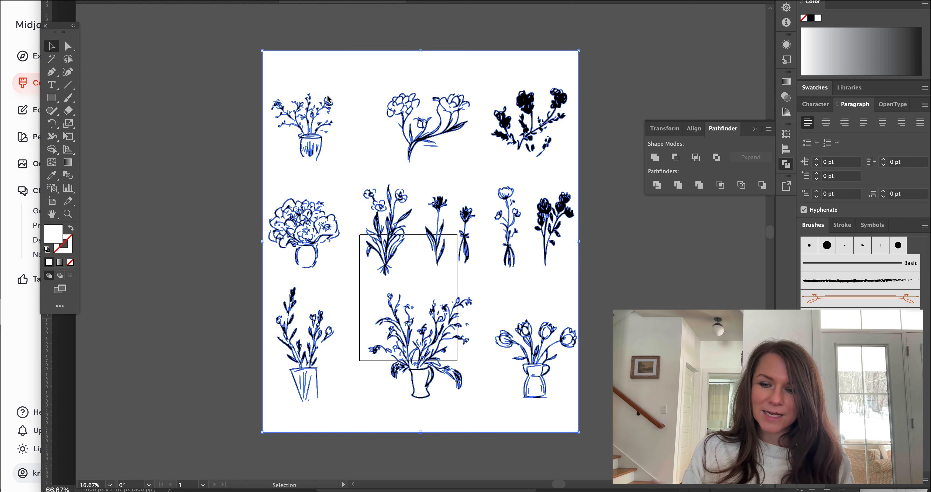
key("Delete")
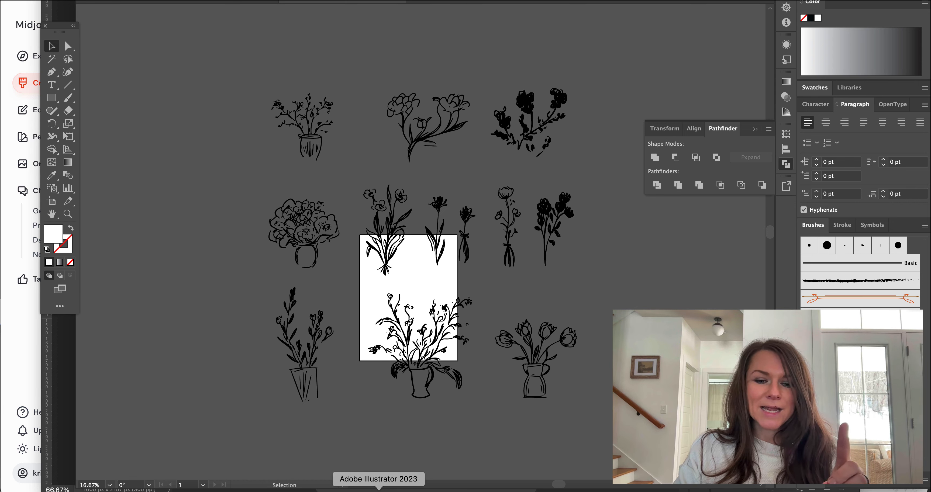
Switch to Photoshop, sample the dark green swatch from the moodboard palette, copy its hex code, and return to Illustrator.
left_click(409, 489)
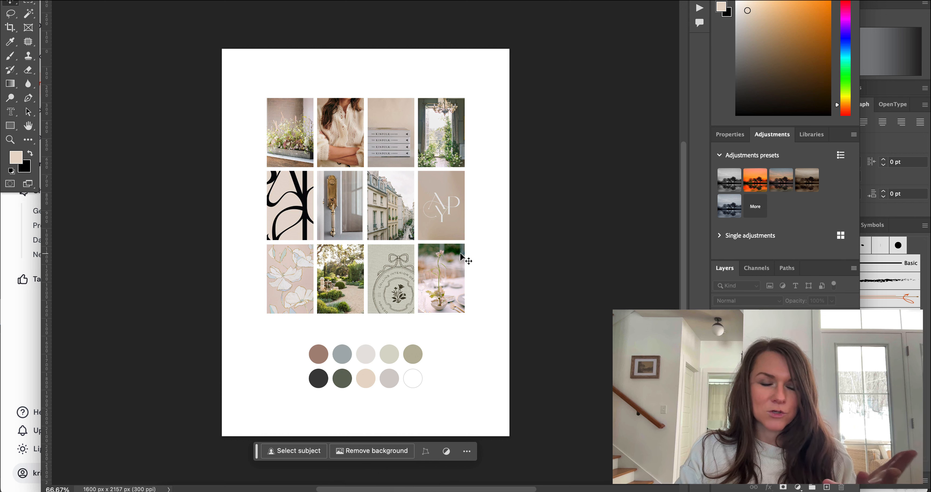
left_click(10, 42)
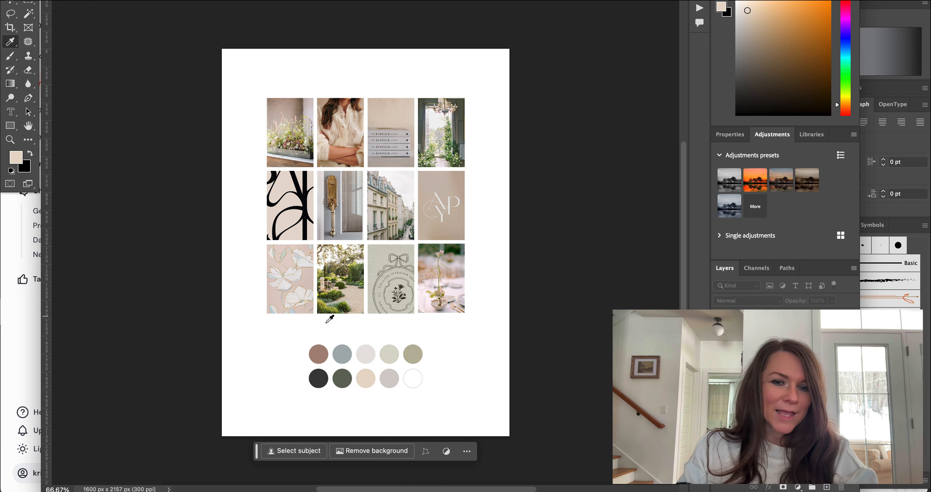
left_click(339, 374)
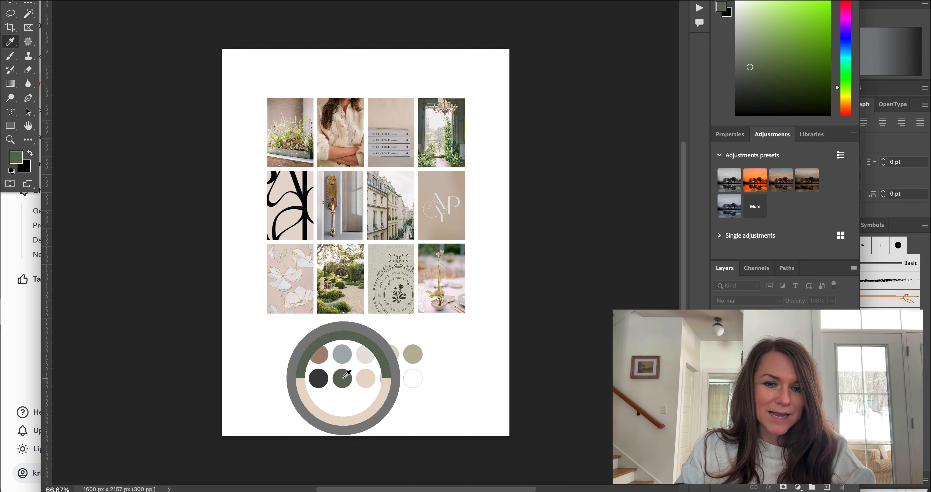
left_click(16, 159)
key("Return")
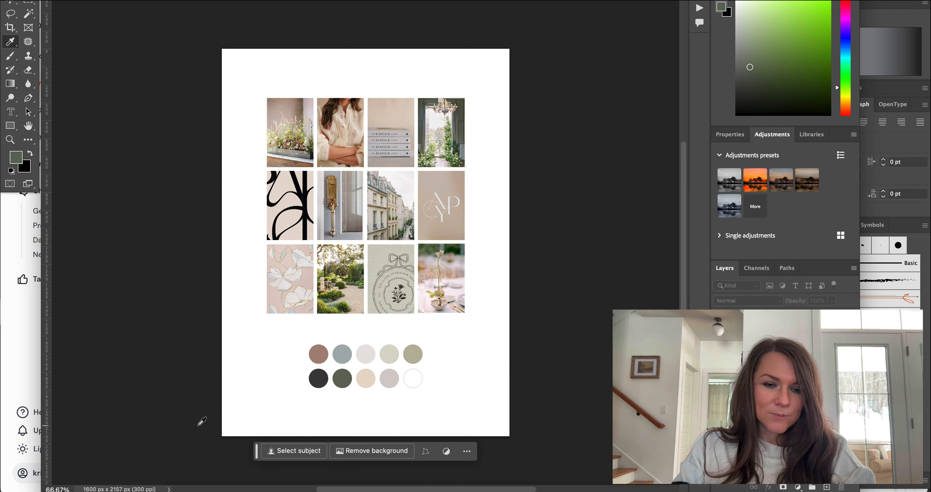
left_click(378, 490)
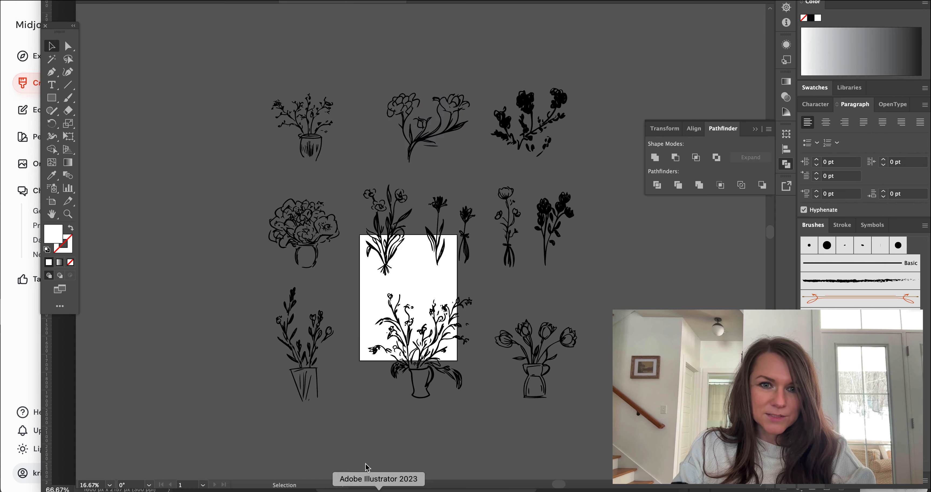
Select all the florals and apply the copied green as their fill colour.
left_click_drag(253, 68, 531, 344)
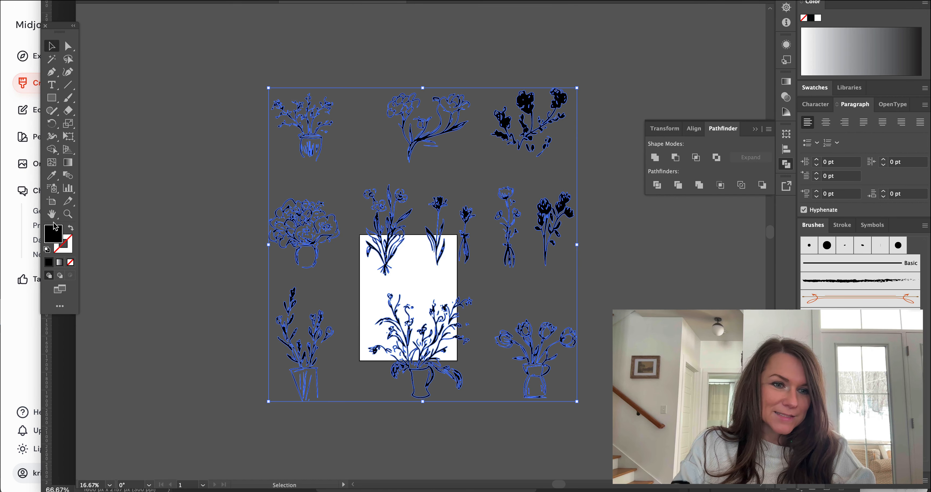
double_click(54, 233)
key("super+v")
key("Return")
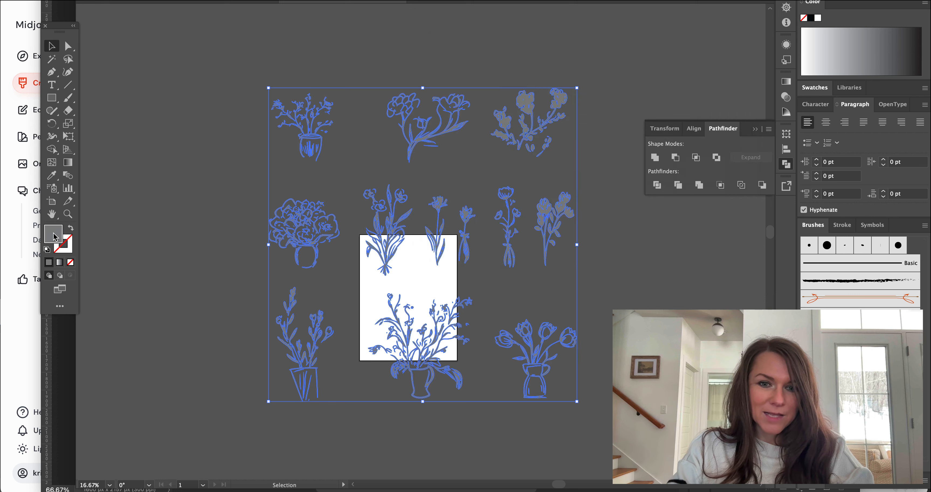
left_click(378, 365)
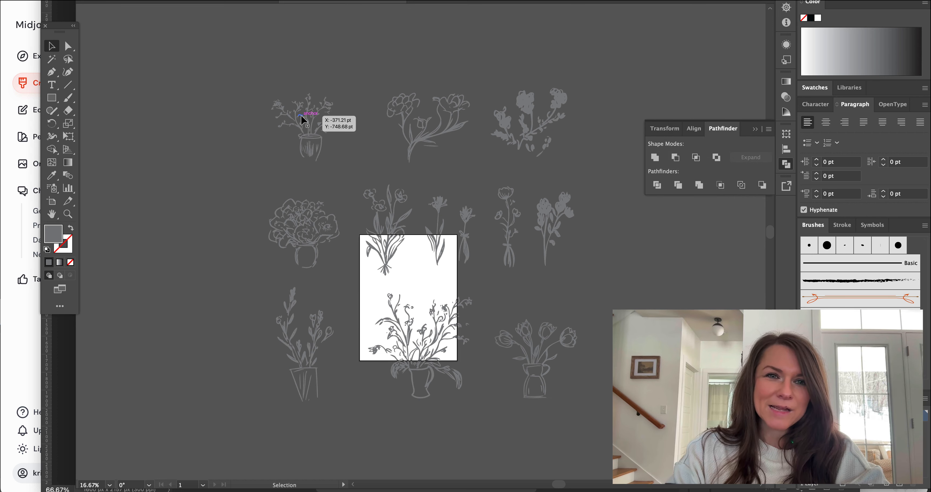
left_click_drag(238, 86, 472, 337)
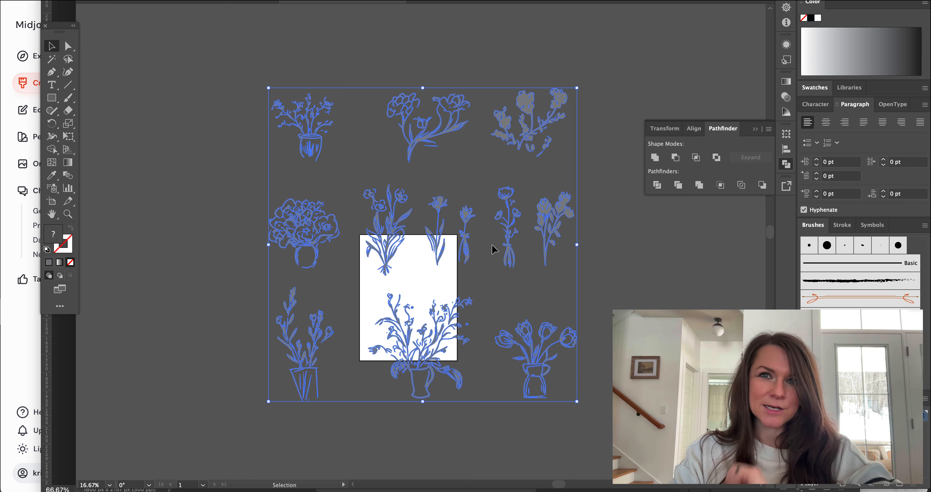
left_click(362, 62)
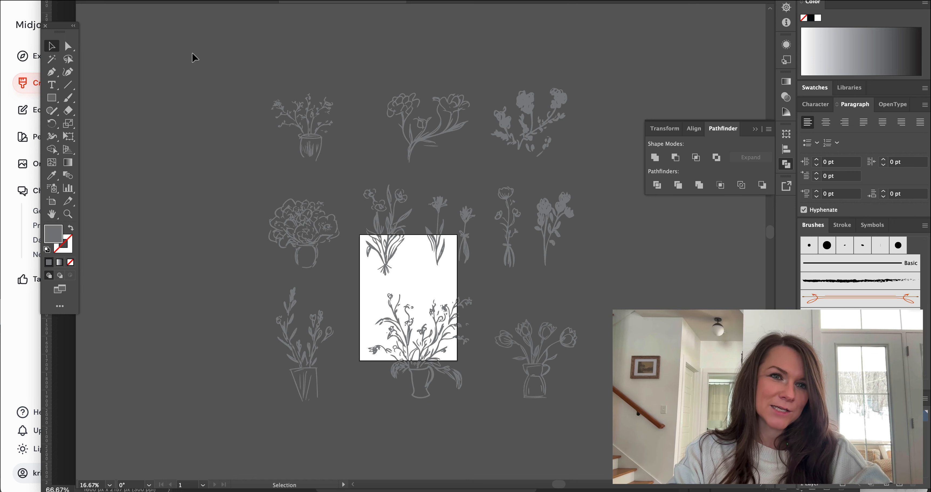
Change the document's colour mode to RGB Color.
left_click(310, 0)
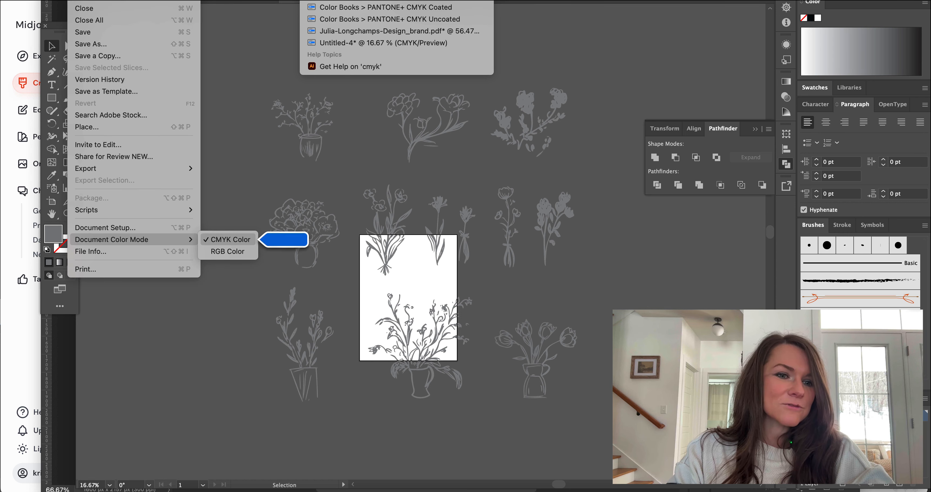
left_click(81, 1)
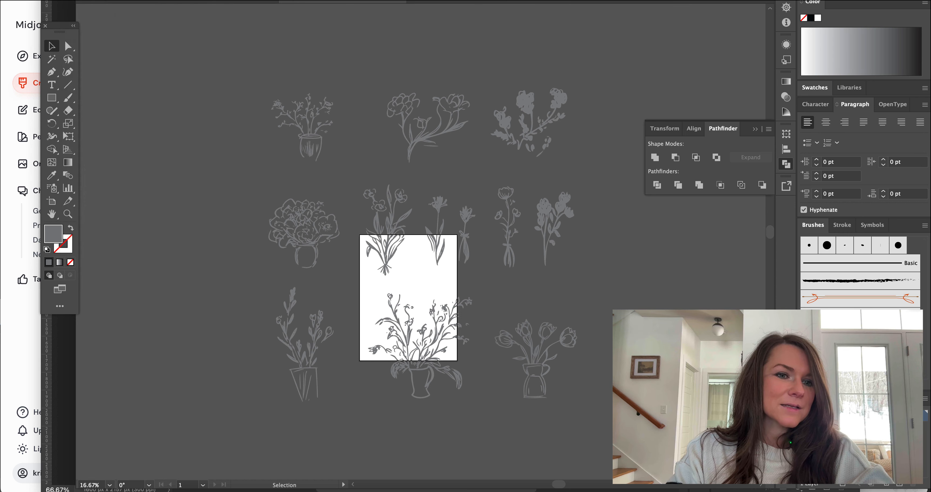
left_click(81, 1)
mouse_move(140, 240)
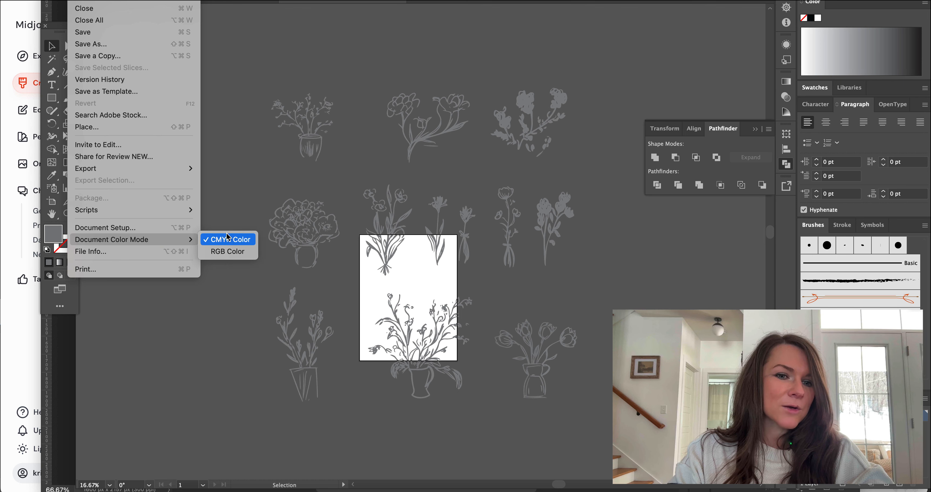
left_click(229, 250)
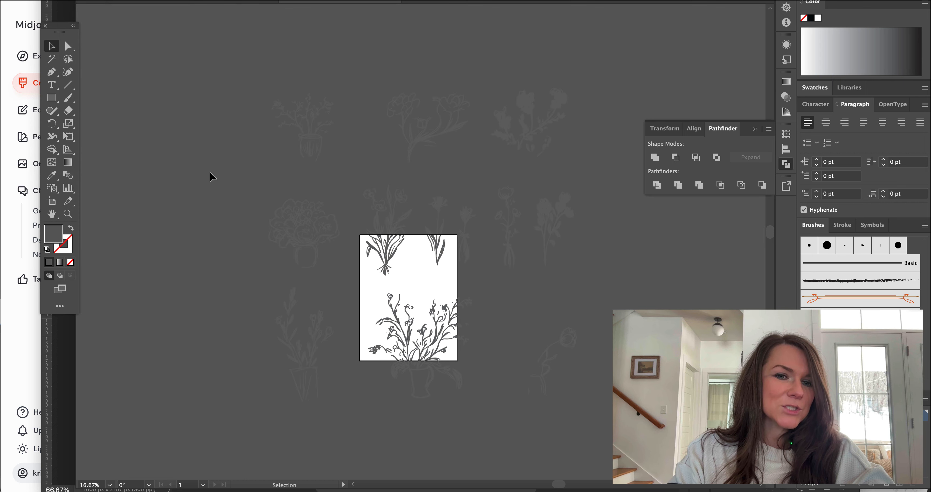
Select all the floral drawings and set their fill colour to hex 646b5b.
left_click_drag(188, 58, 674, 432)
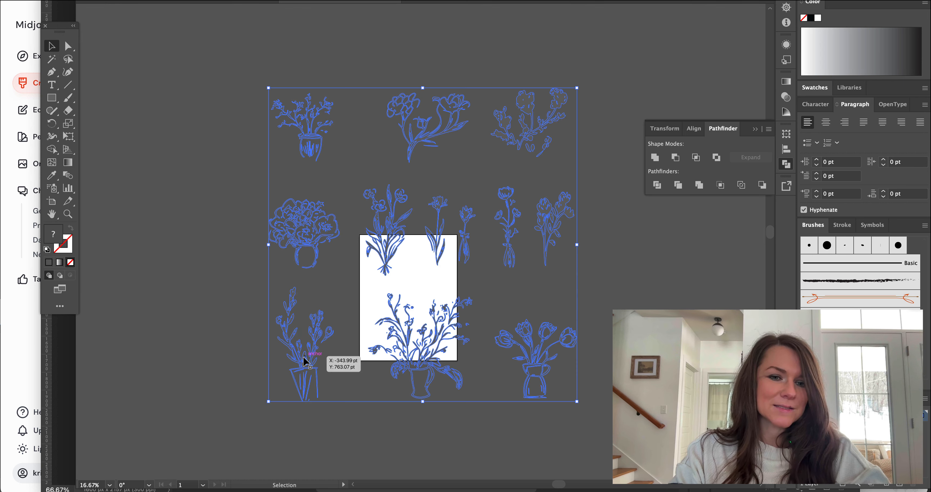
double_click(54, 235)
type("646b5b")
key("Return")
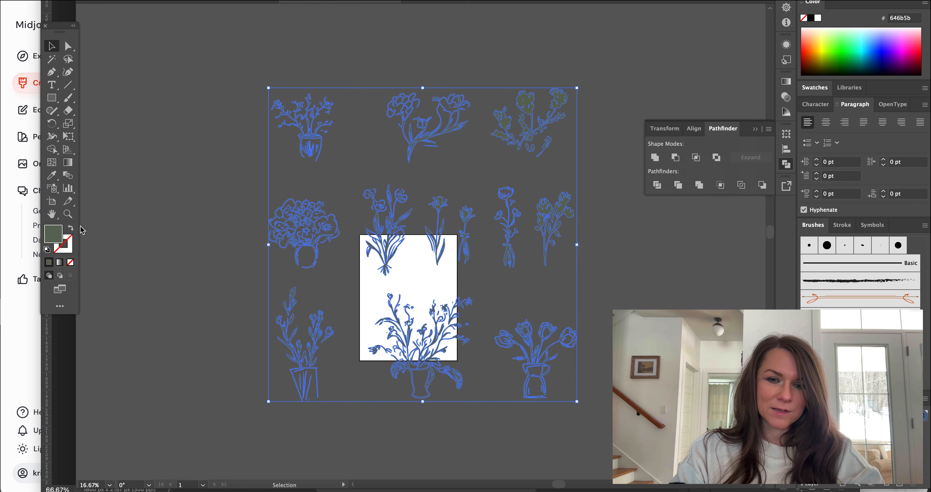
left_click(552, 391)
key("super+a")
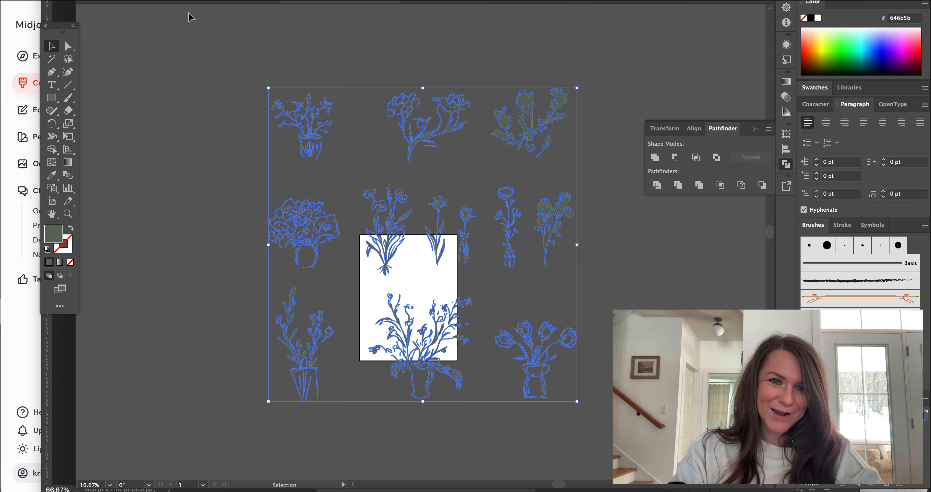
Scale the selected florals down and move them so the whole set fits inside the artboard.
left_click_drag(575, 87, 458, 173)
left_click_drag(448, 216, 433, 267)
key("super+equal")
key("super+equal")
key("super+equal")
key("super+equal")
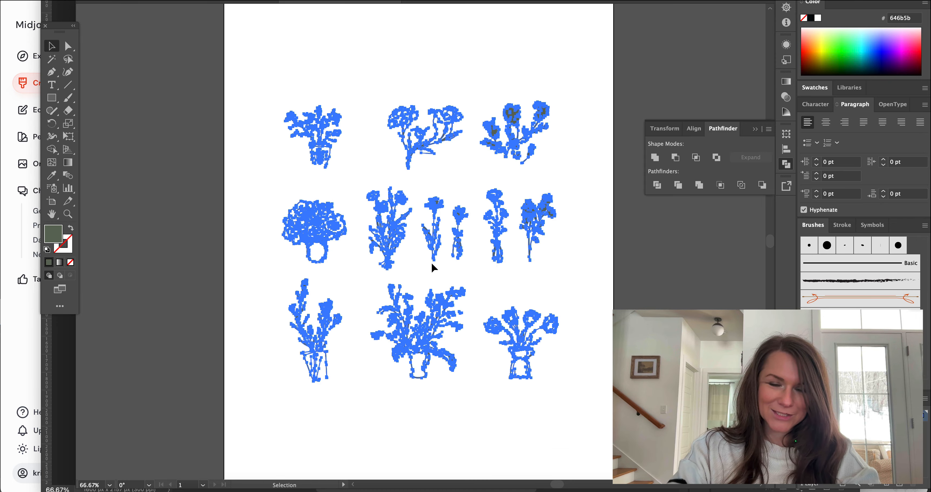
Scale the whole set of florals up slightly so it fills more of the artboard, and deselect it.
left_click_drag(557, 104, 582, 78)
left_click(625, 39)
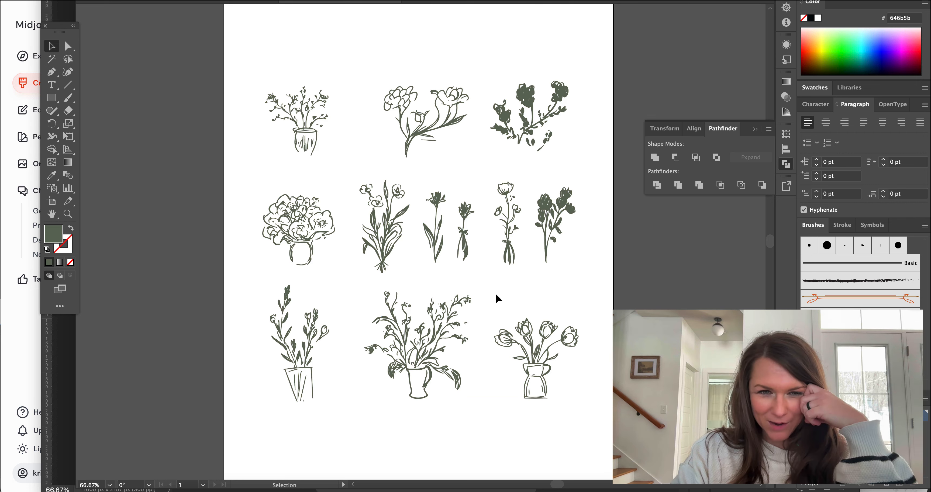
left_click_drag(242, 198, 332, 259)
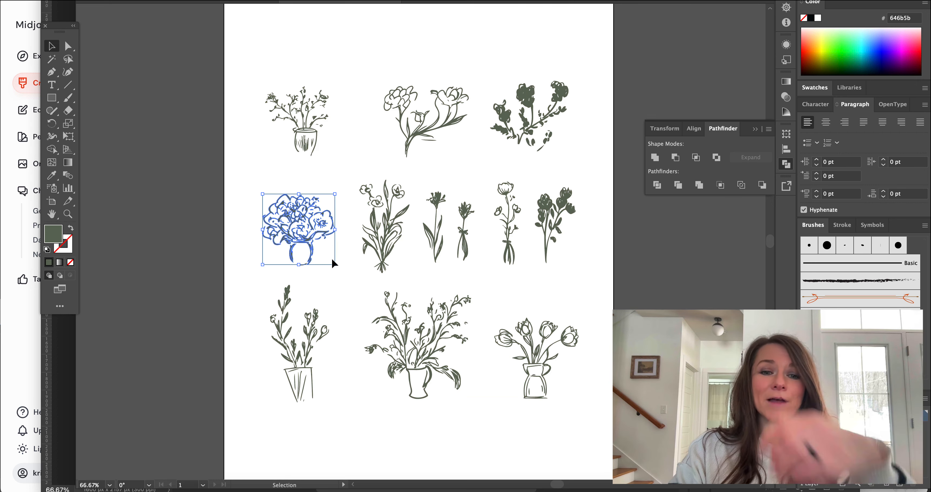
mouse_move(334, 193)
left_mouse_down()
mouse_move(486, 88)
mouse_move(335, 194)
left_mouse_up()
left_click_drag(359, 289, 485, 427)
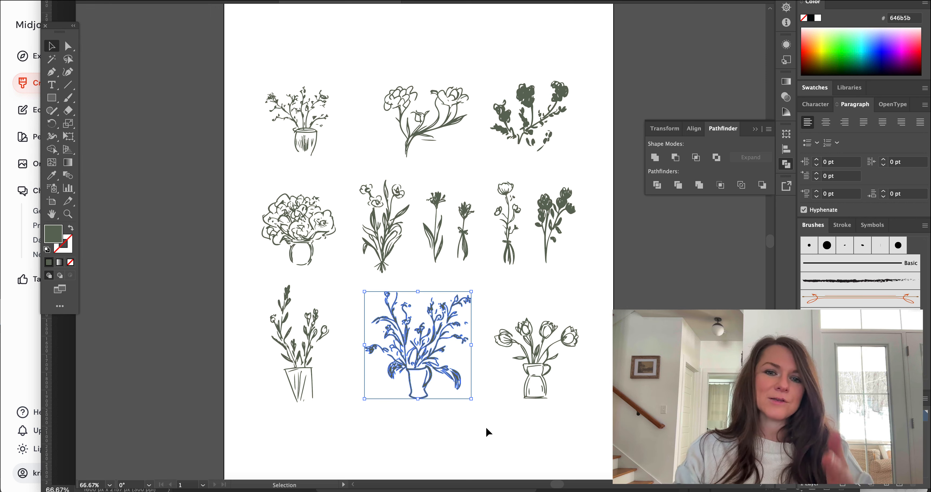
left_click(419, 351)
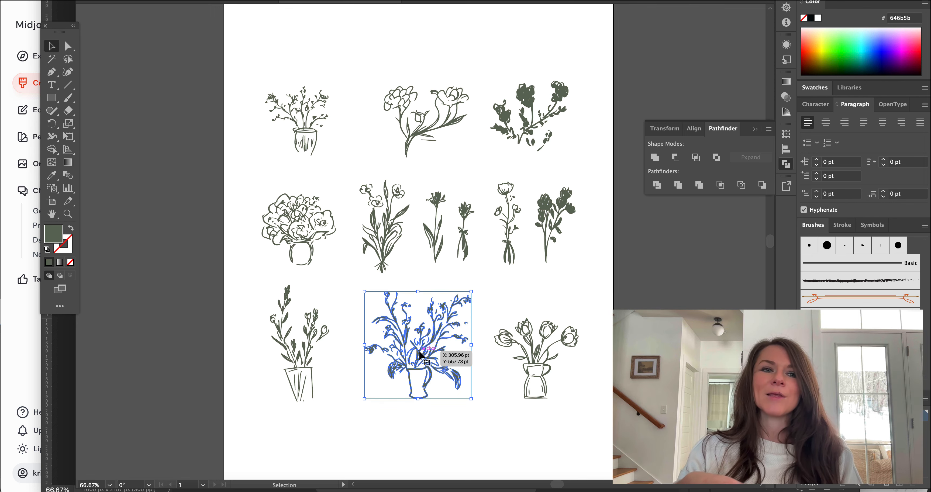
key("super+minus")
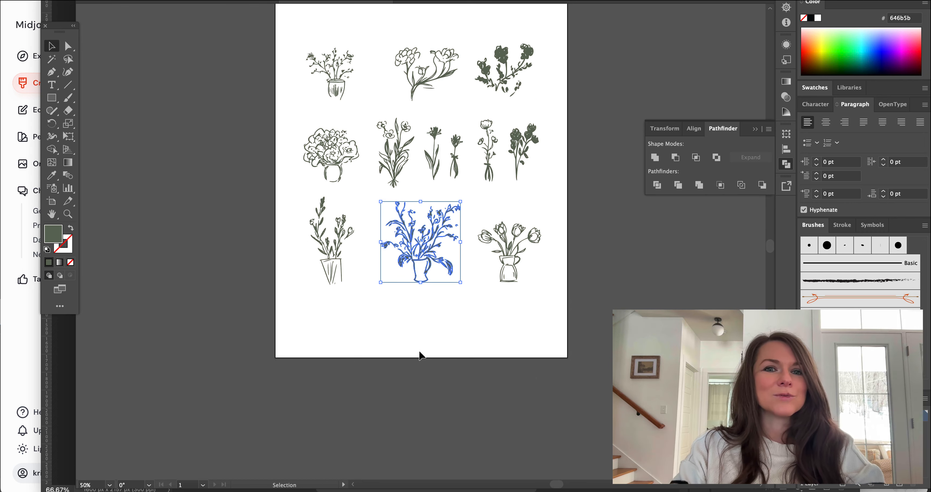
Select all the florals, start an Export for Screens of Artboard 1, and add three more export scales.
key("super+a")
scroll(541, 399, "up", 3)
scroll(540, 398, "left", 3)
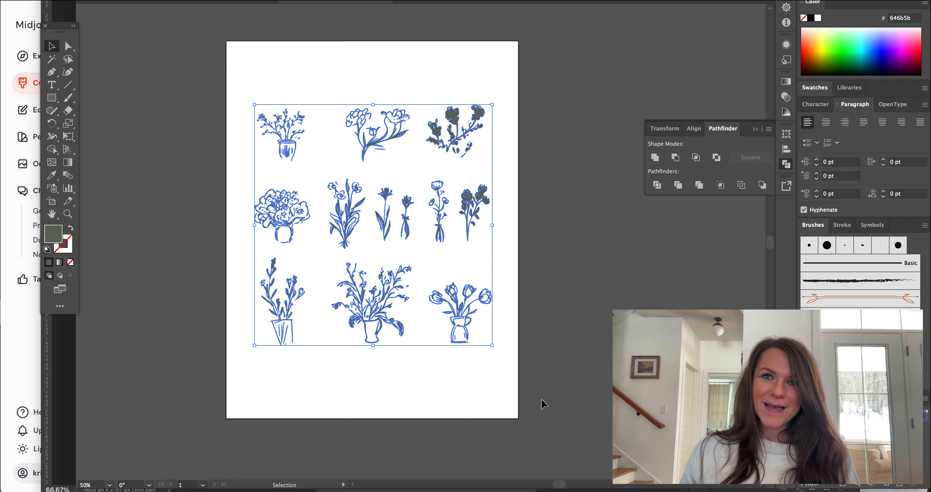
left_click(78, 1)
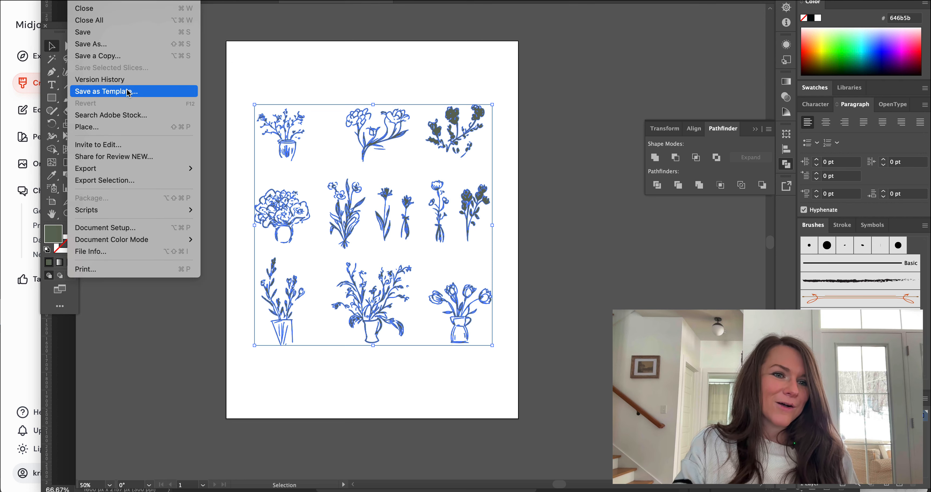
mouse_move(152, 175)
left_click(237, 169)
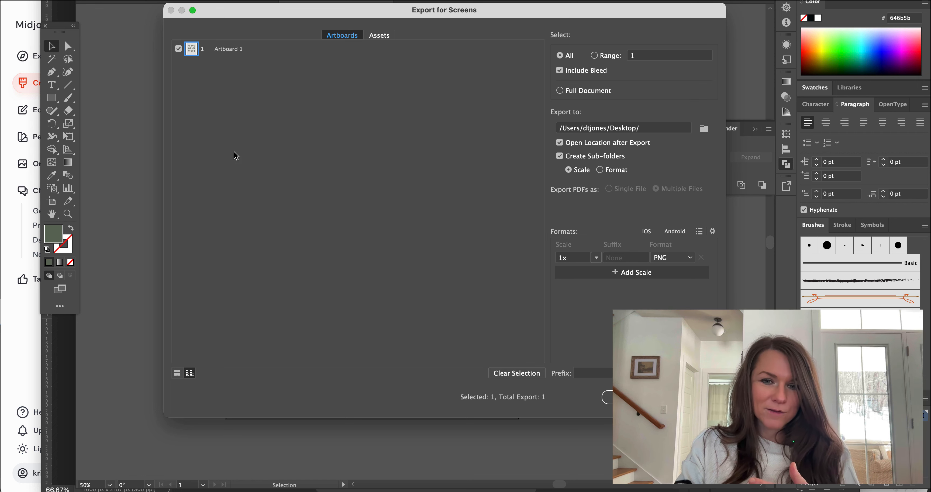
left_click(632, 271)
left_click(631, 288)
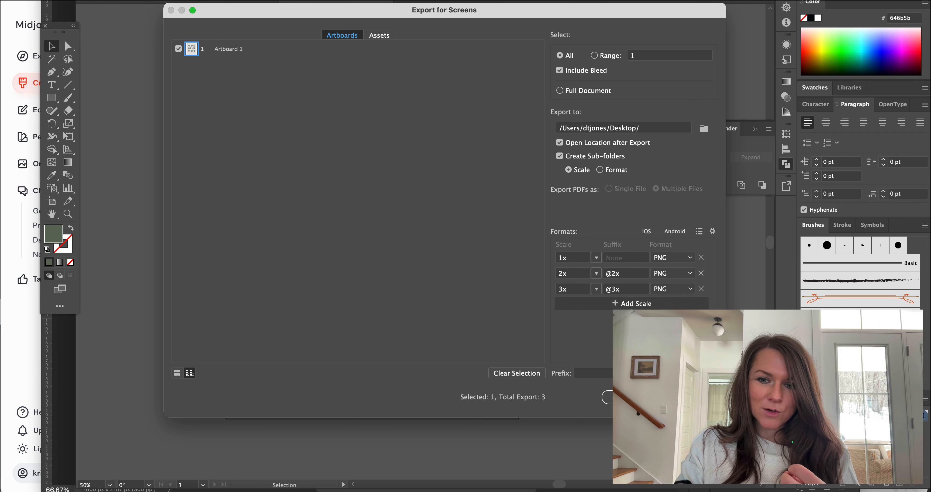
left_click(657, 303)
Set the second export format to JPG 100 and give both the PNG and JPG exports a 10x scale.
left_click(669, 273)
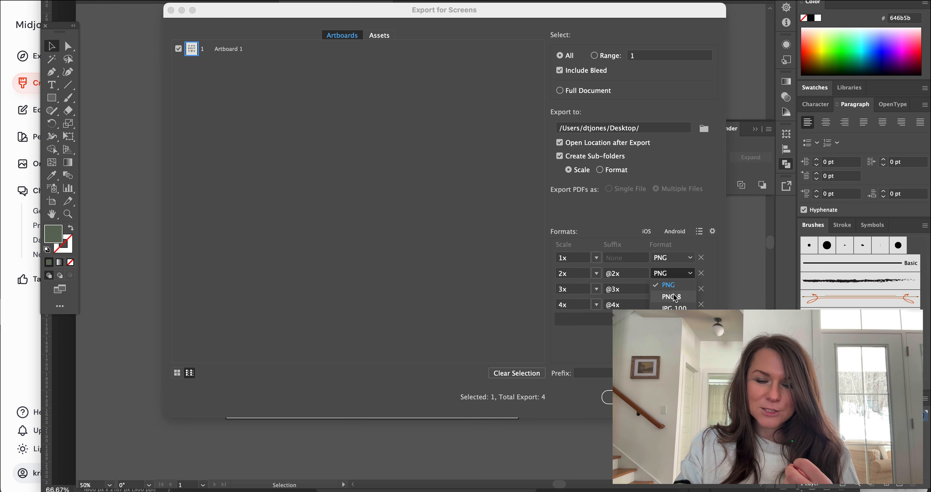
left_click(675, 308)
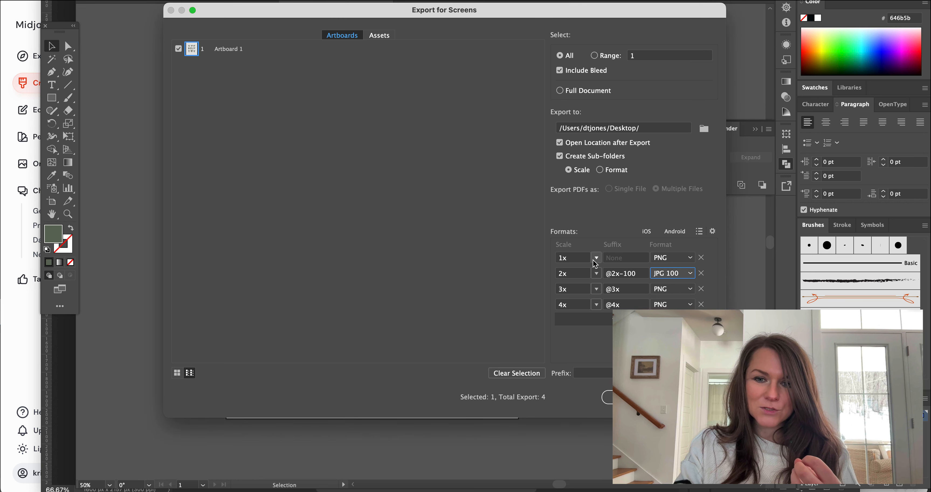
left_click(583, 258)
type("10")
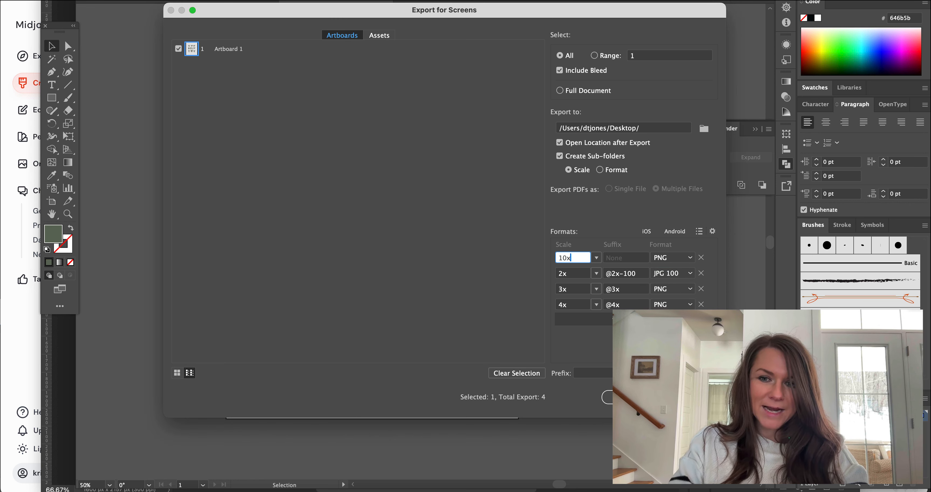
key("Tab")
type("10")
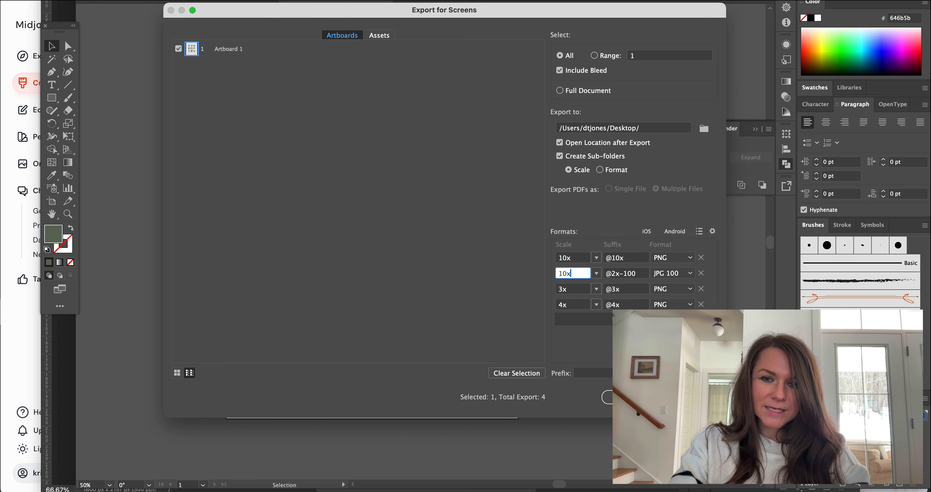
key("Return")
Set the third export format to SVG and the fourth to PDF, and export the artboard.
left_click(679, 289)
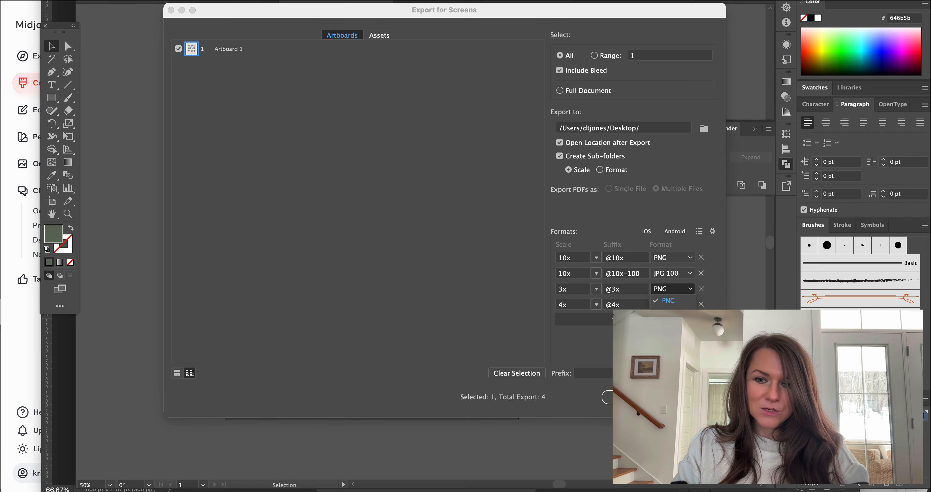
left_click(673, 367)
left_click(679, 305)
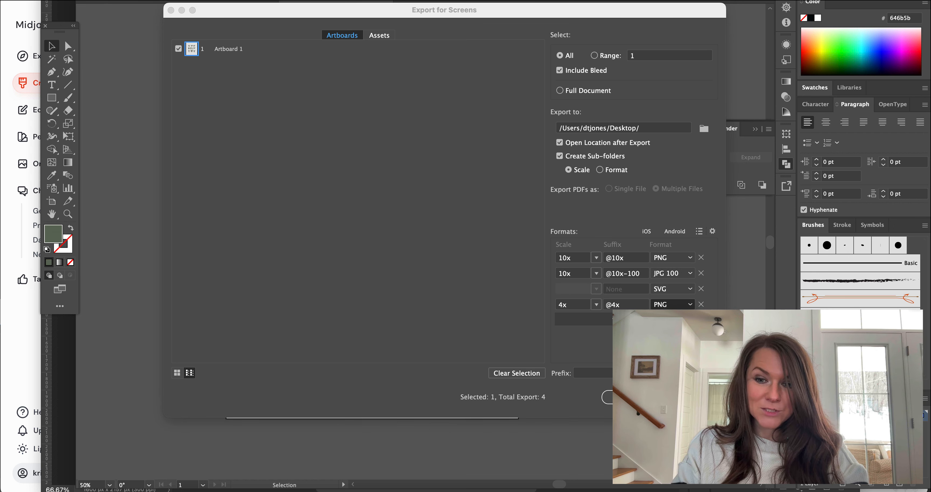
left_click(673, 395)
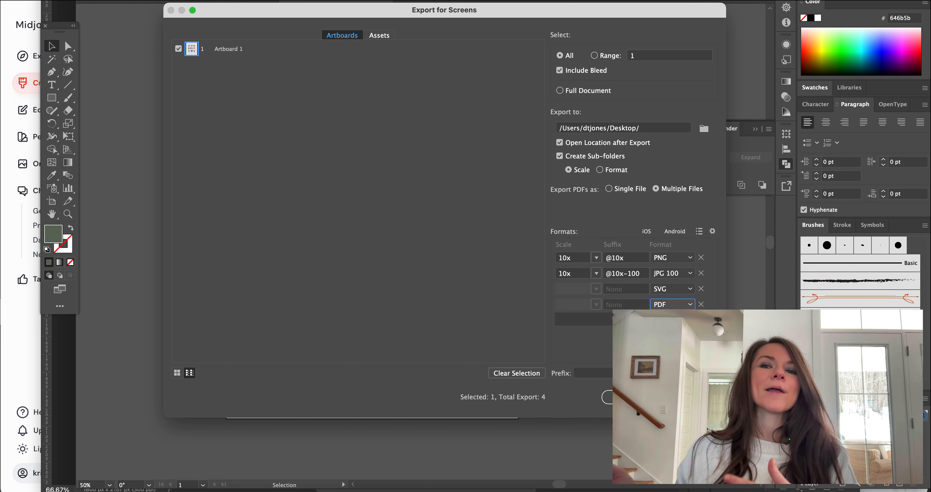
left_click(626, 396)
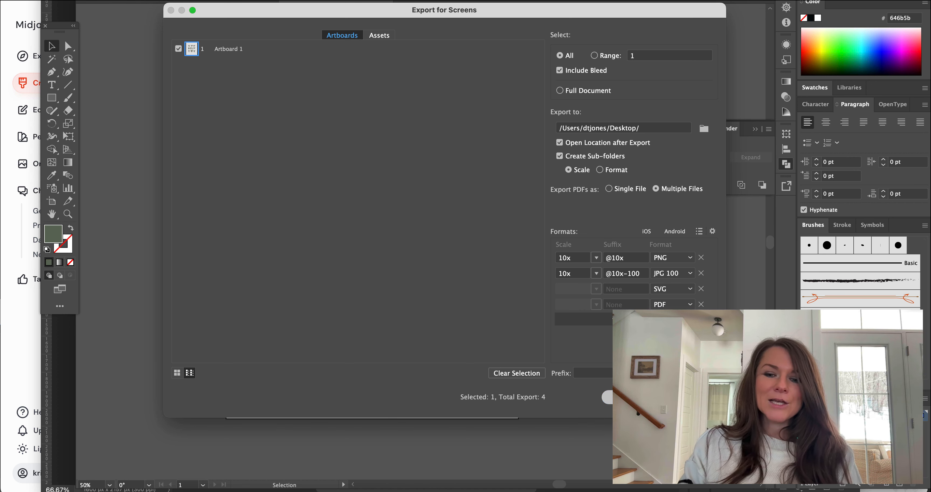